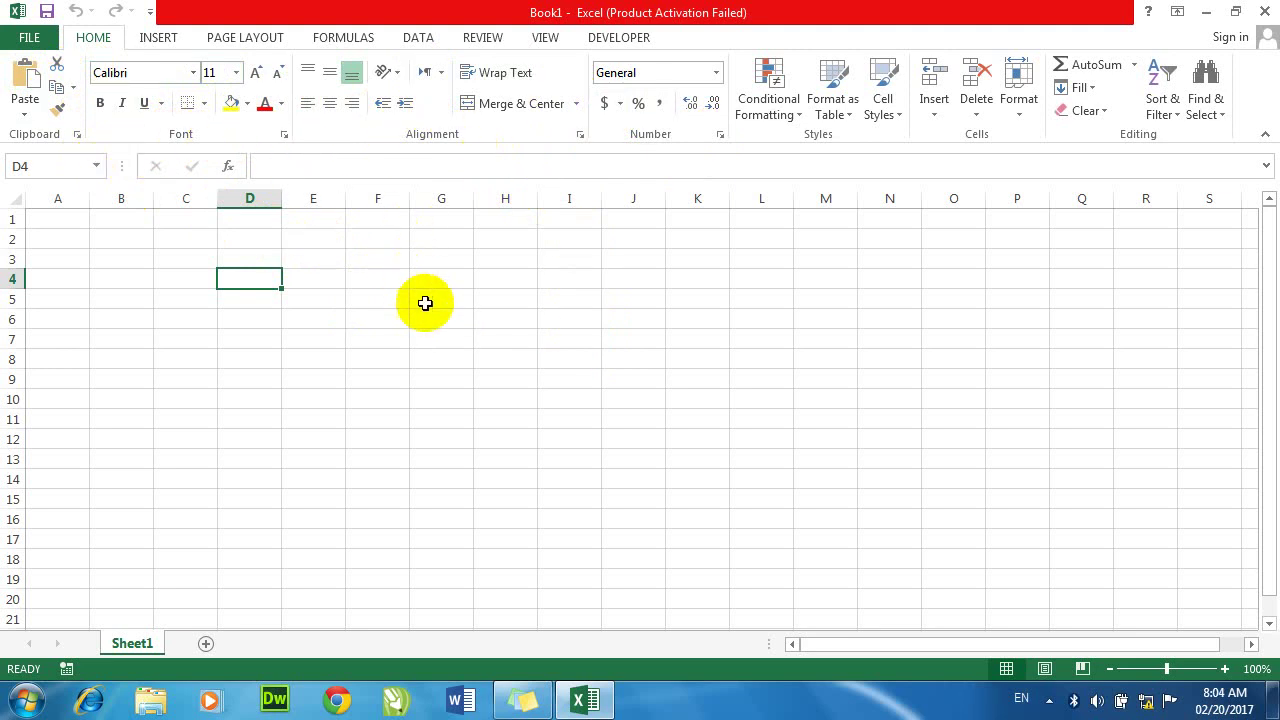
- Fill all 60 cells of C4:H13 on Sheet1 with asad in a single Ctrl+Enter entry
left_click(430, 376)
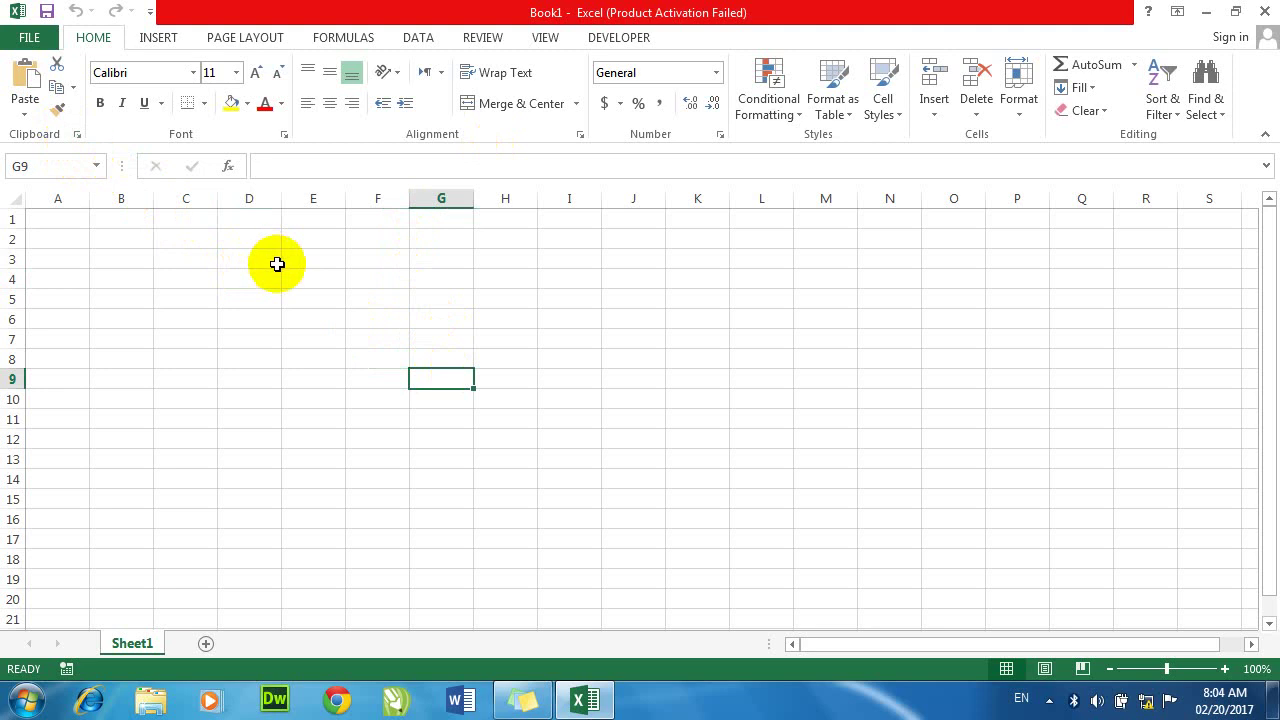
left_click(354, 323)
left_click_drag(180, 271, 486, 457)
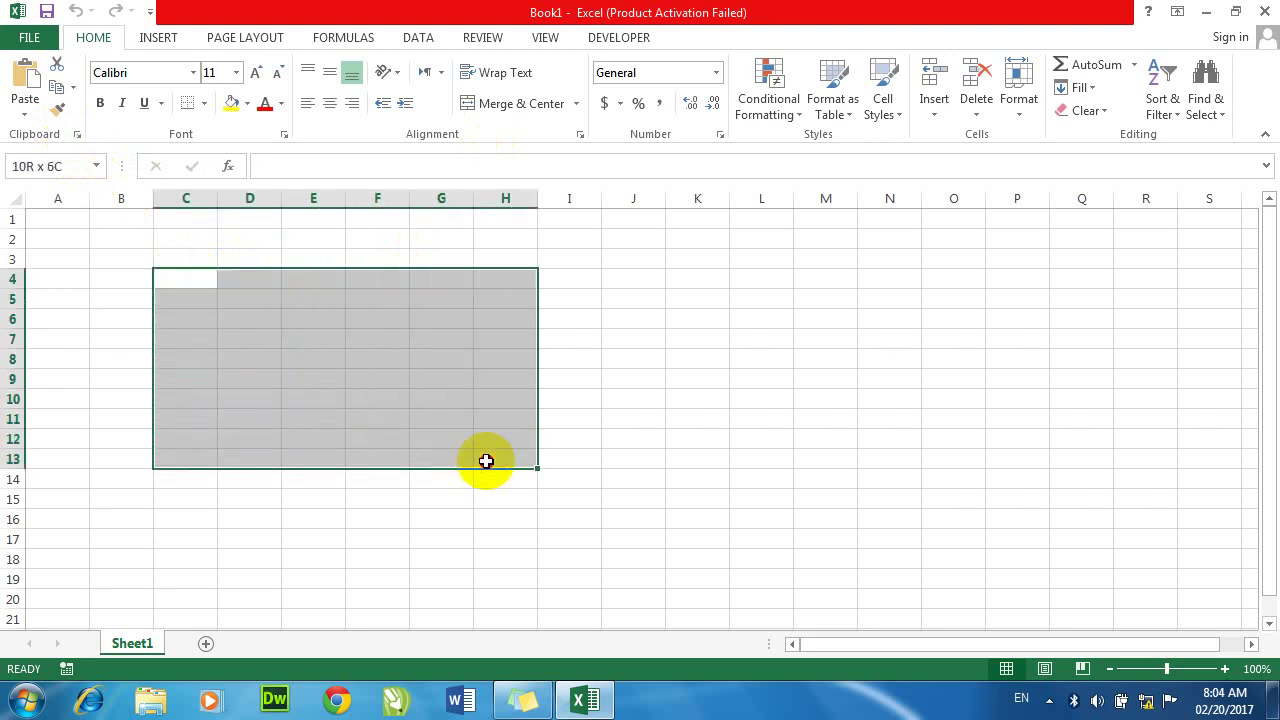
type("asad")
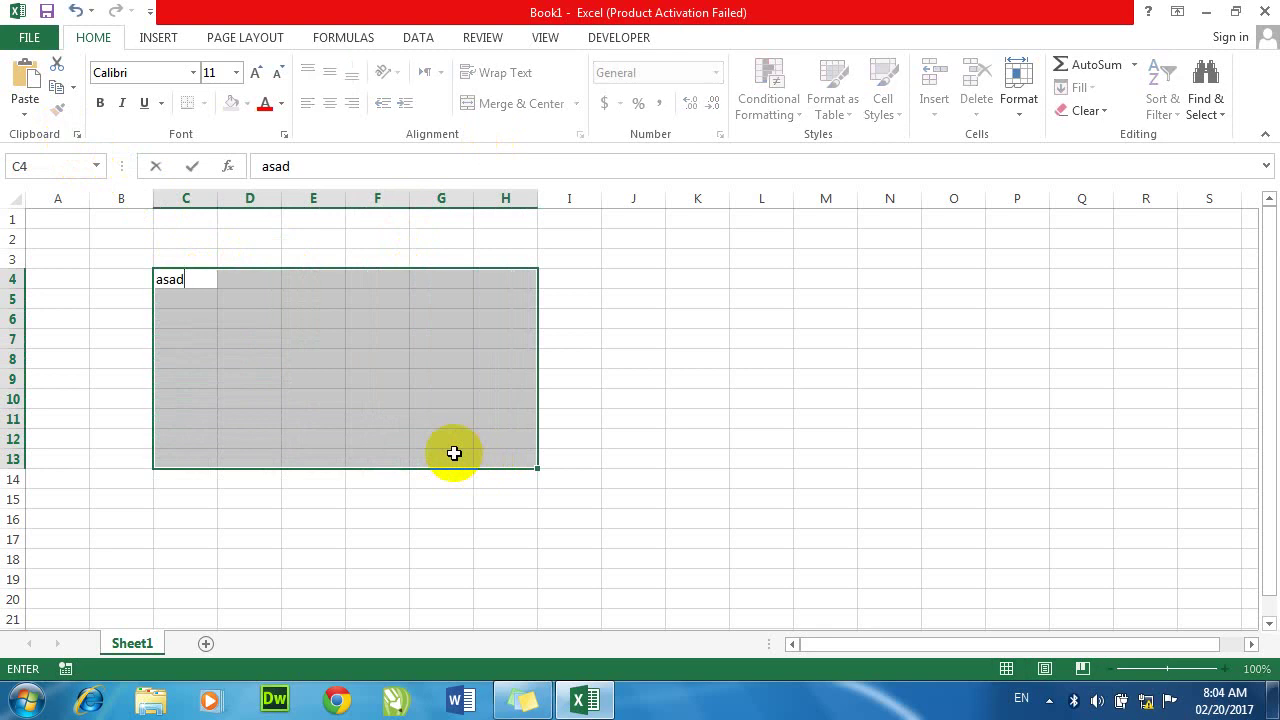
key("ctrl+Return")
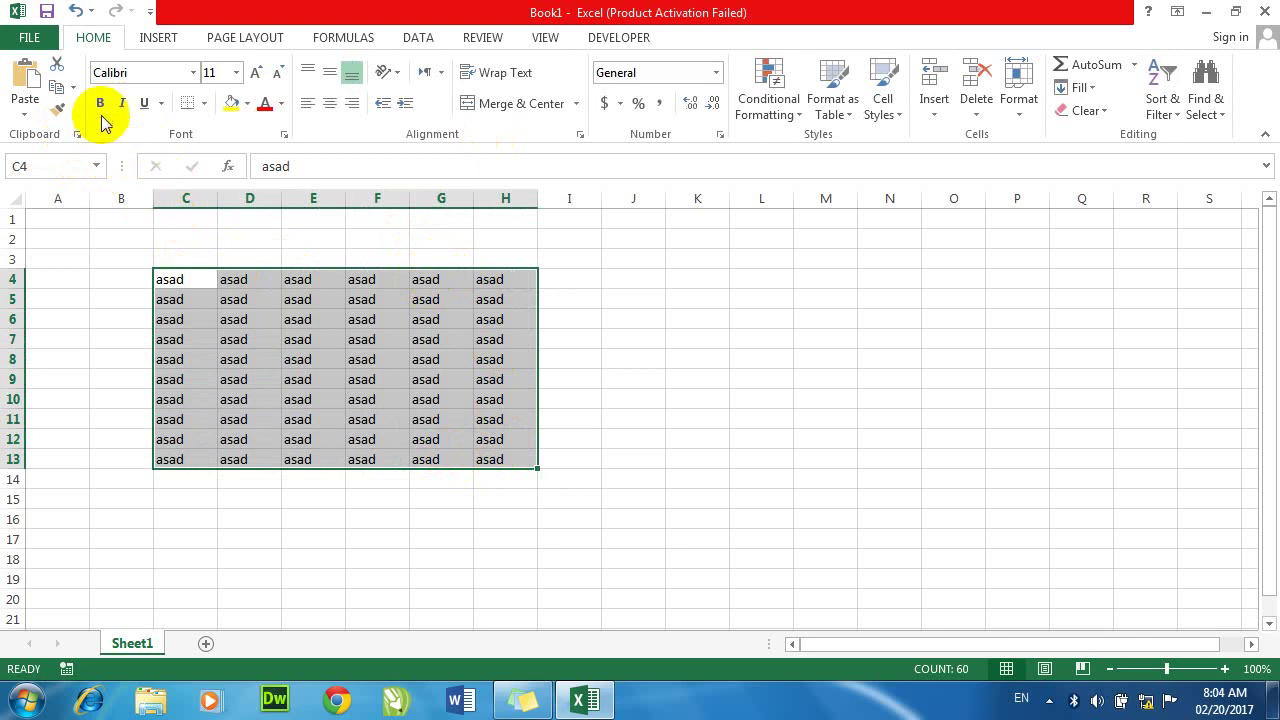
- Copy the asad block and paste it at A1 of a new Sheet2
left_click(54, 92)
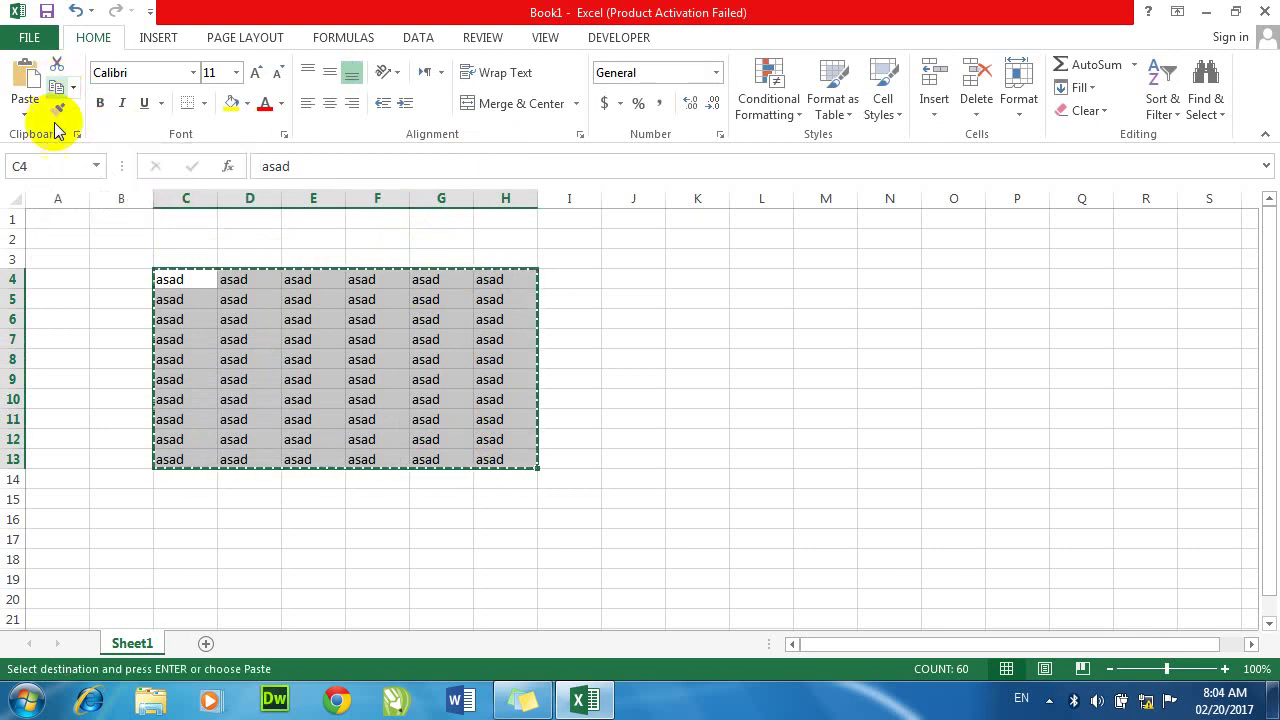
left_click(206, 643)
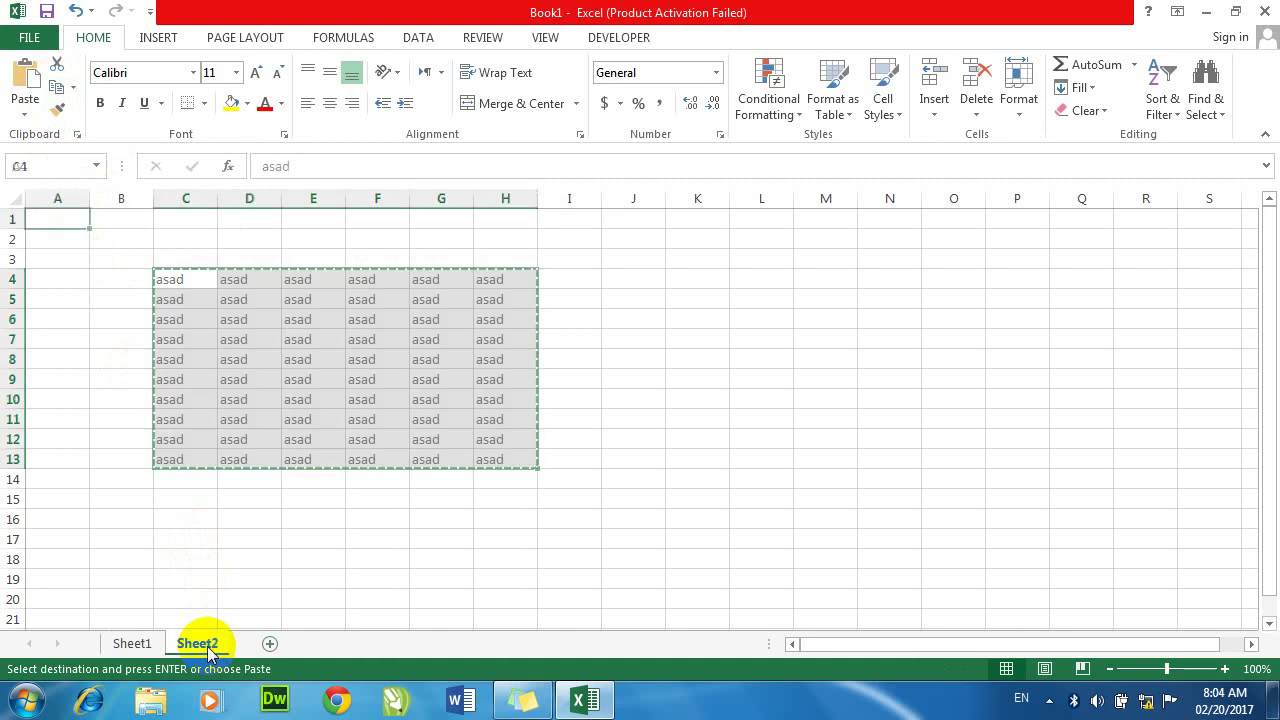
left_click(25, 77)
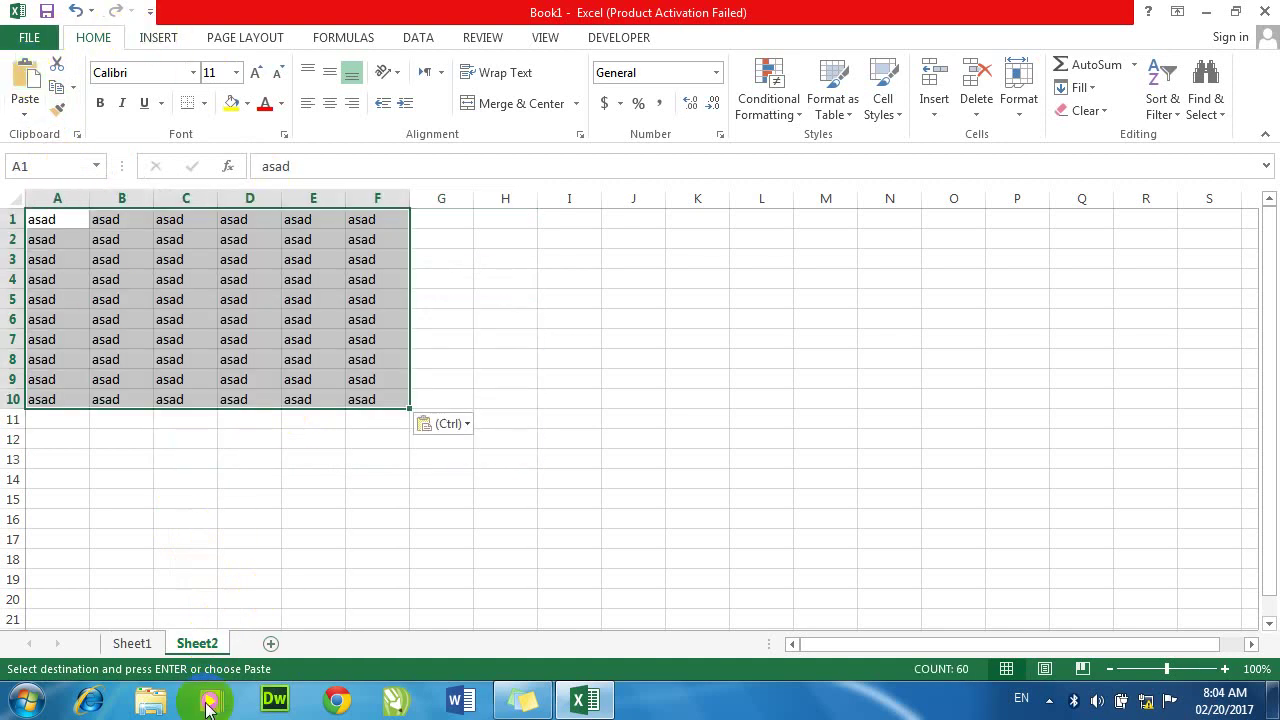
- Back on Sheet1, paste the asad block at M4 so it occupies M4:R13
left_click(131, 643)
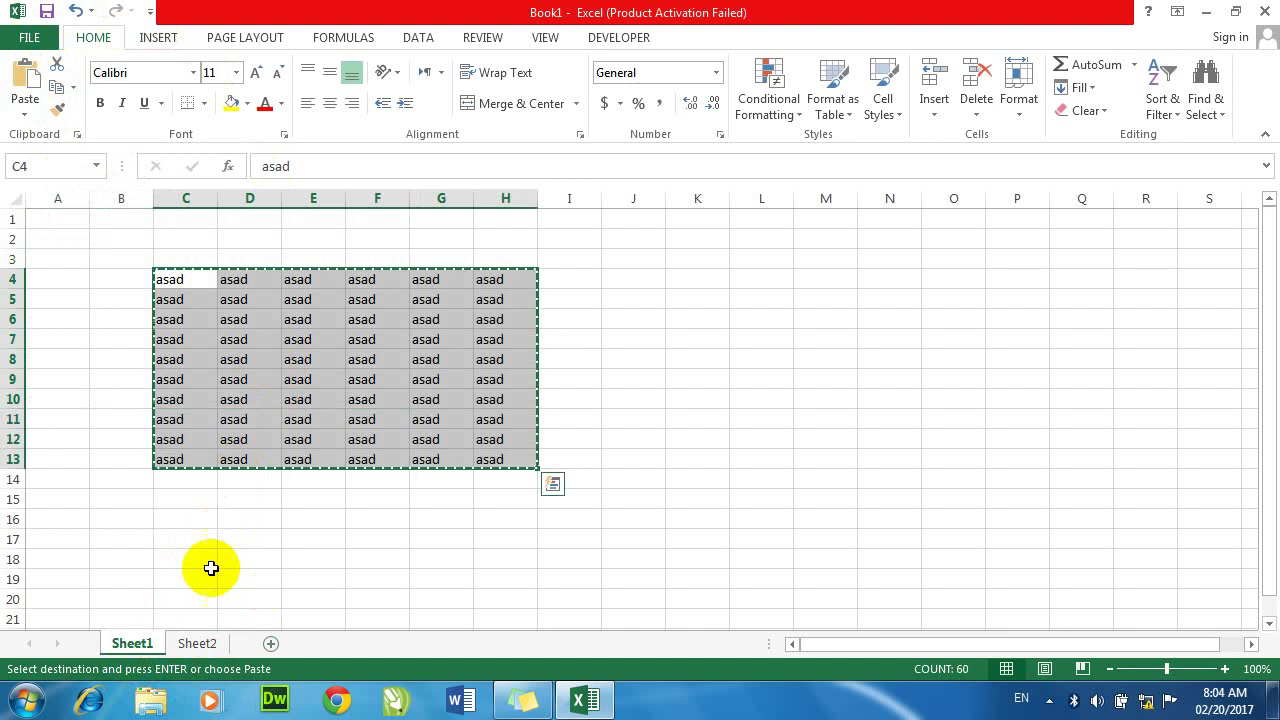
left_click(202, 645)
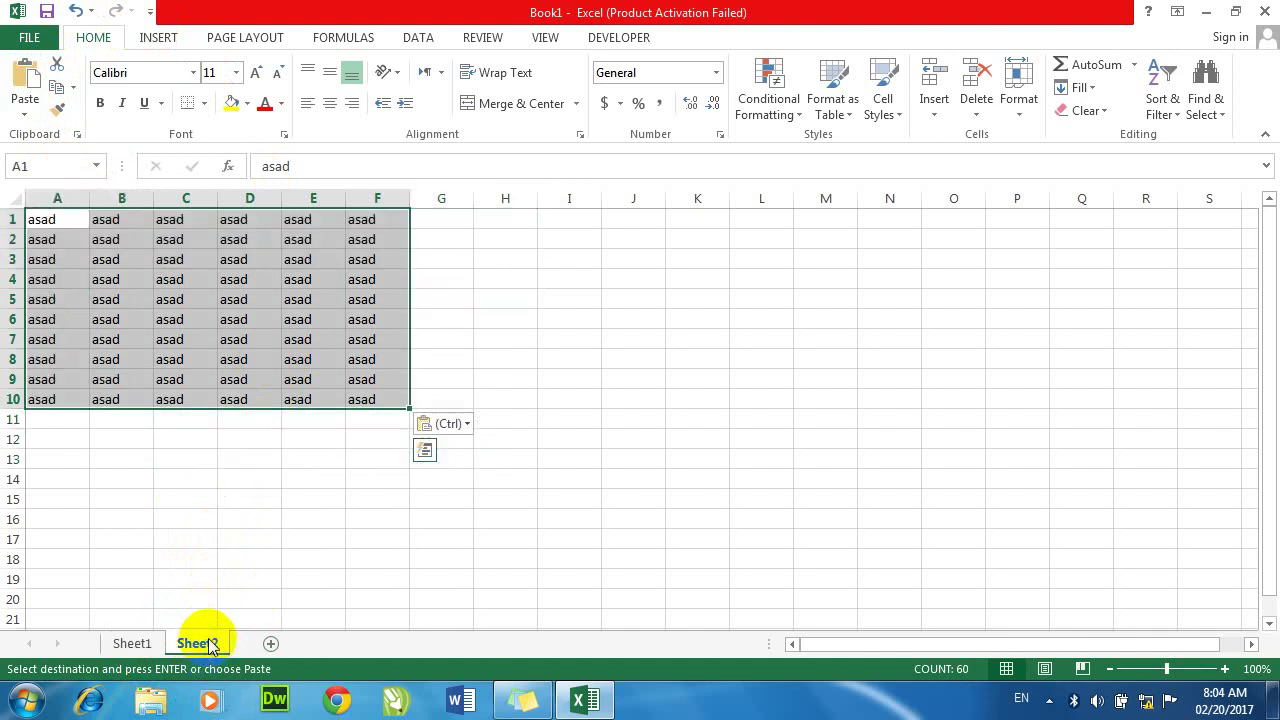
left_click(132, 643)
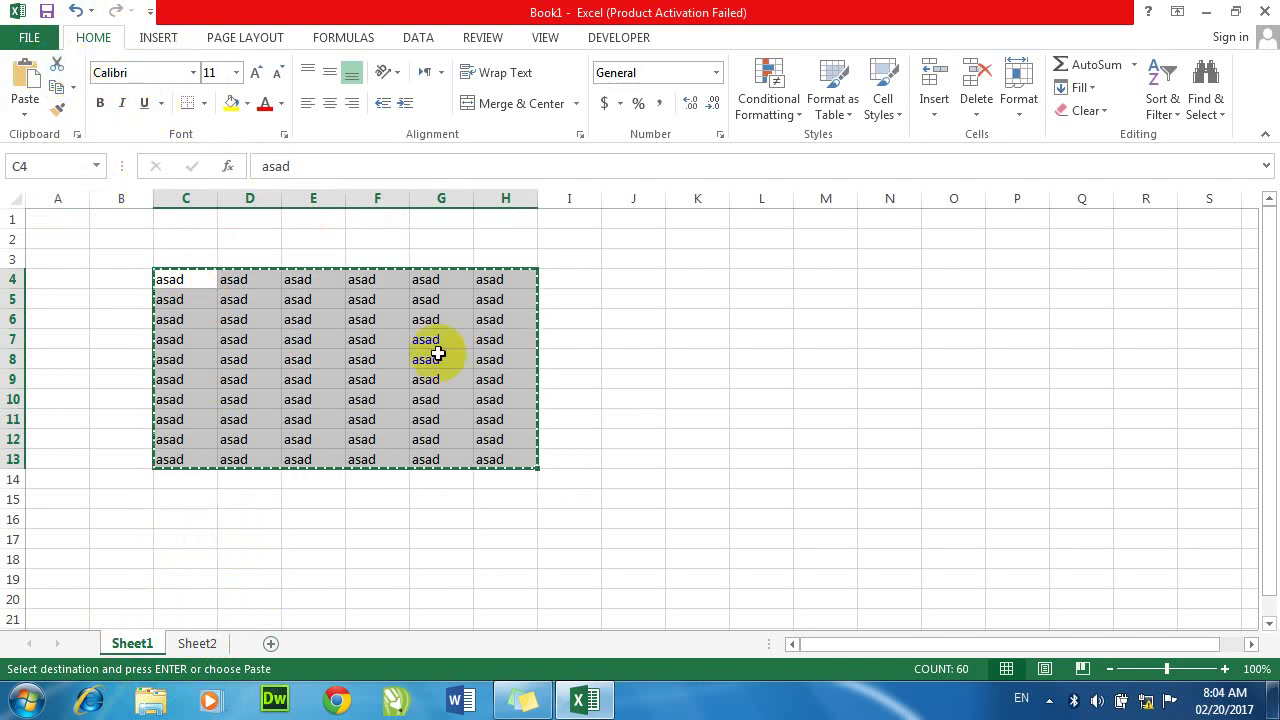
left_click(826, 278)
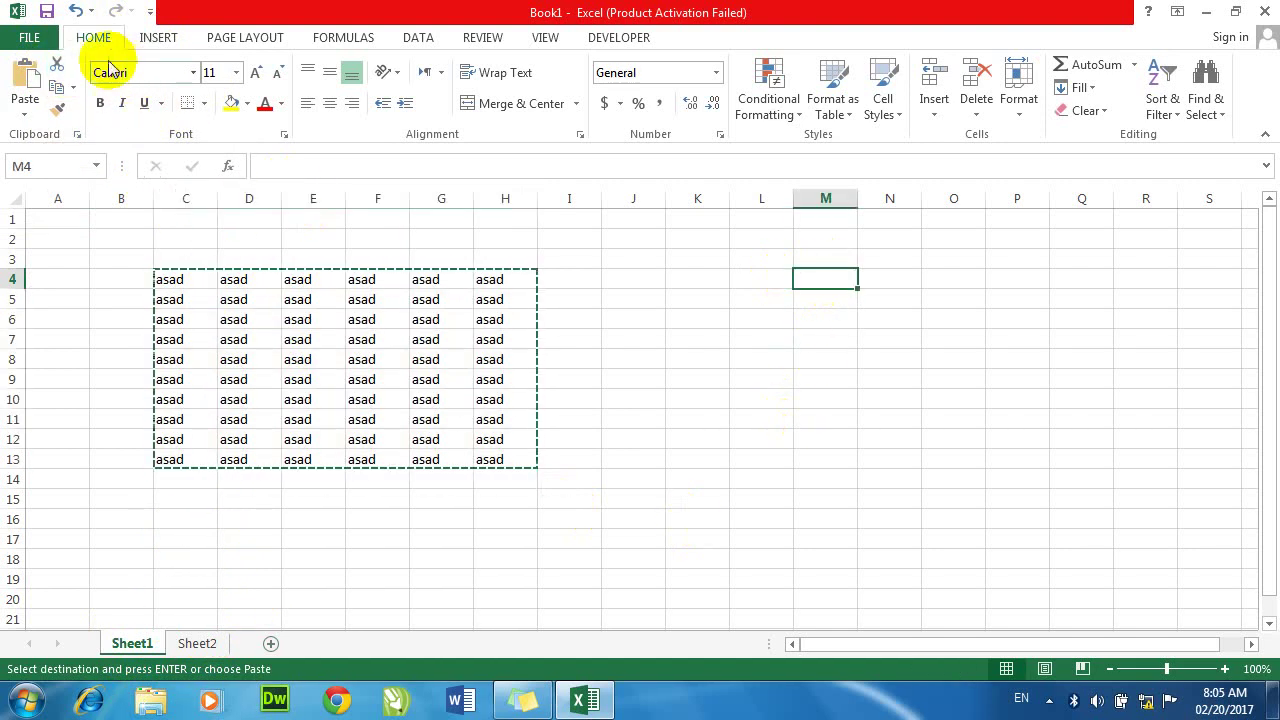
left_click(30, 80)
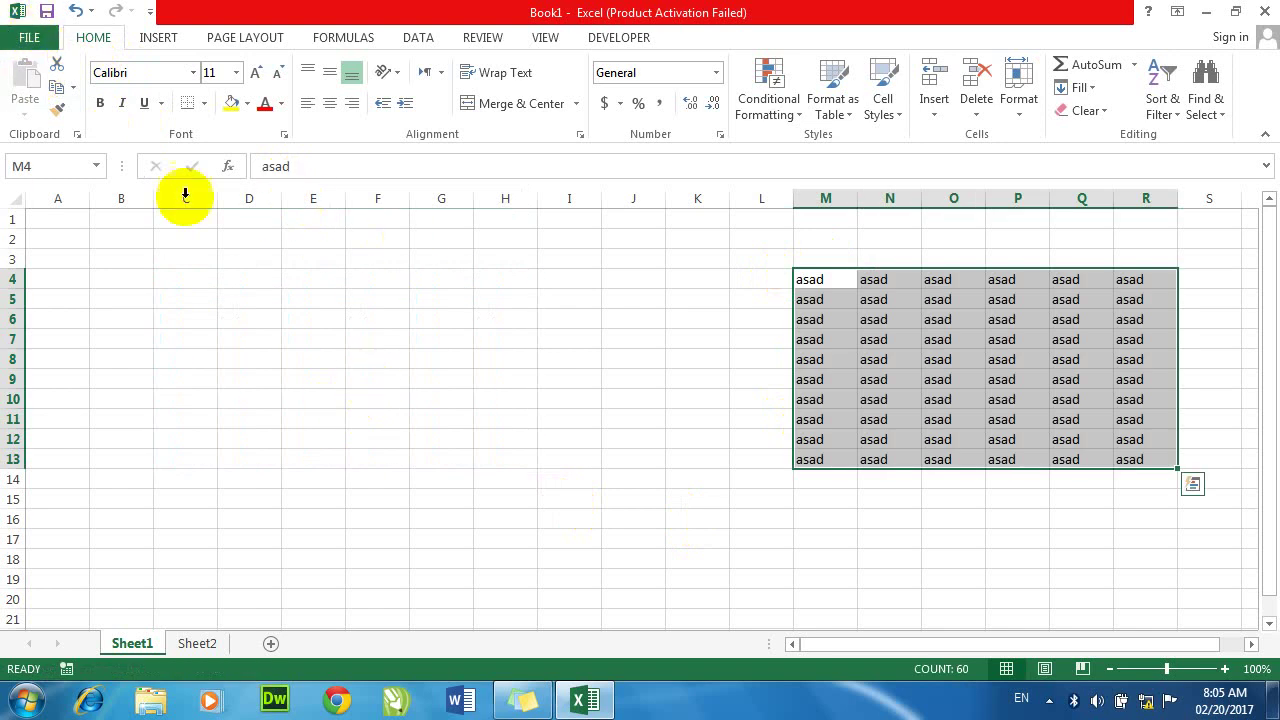
key("Escape")
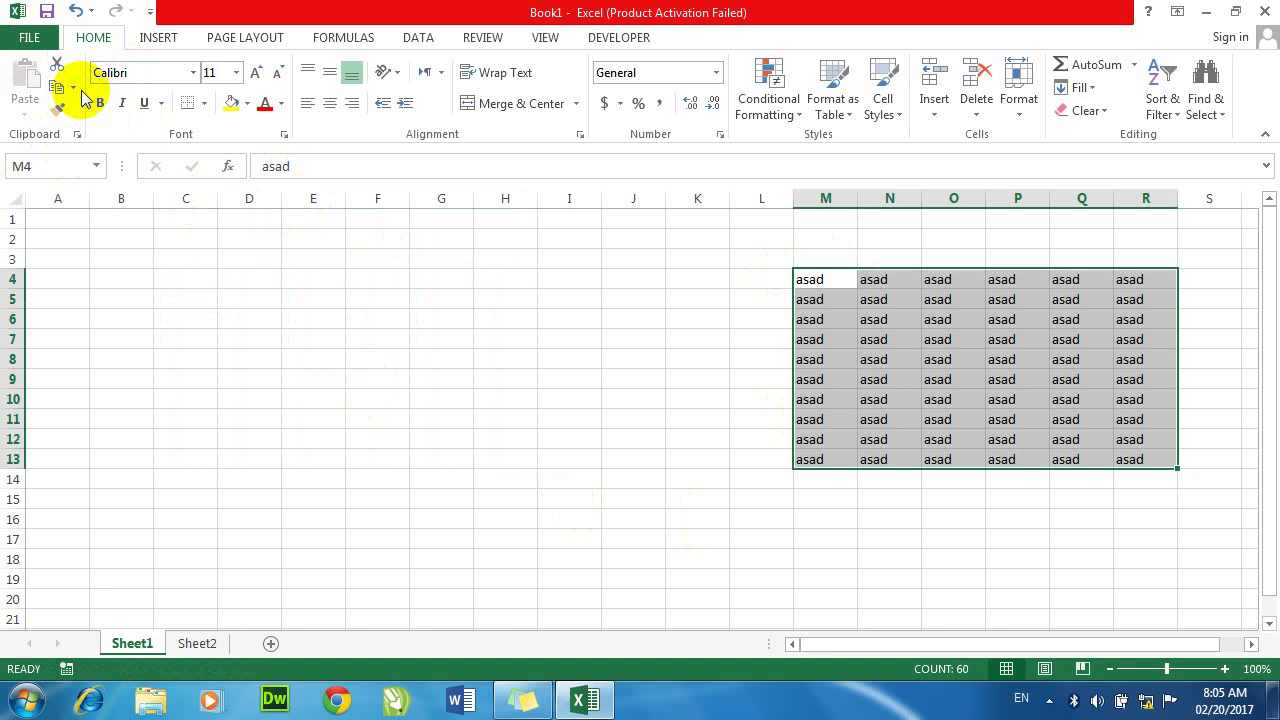
left_click(72, 88)
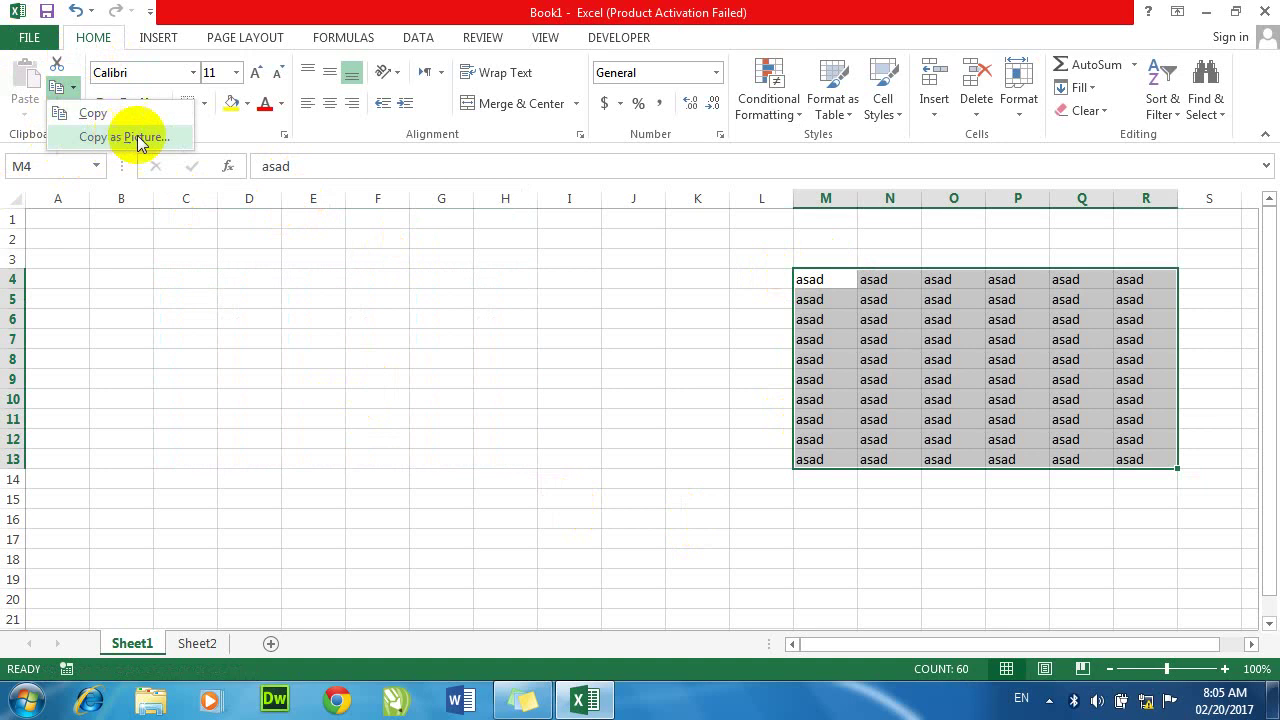
left_click(97, 140)
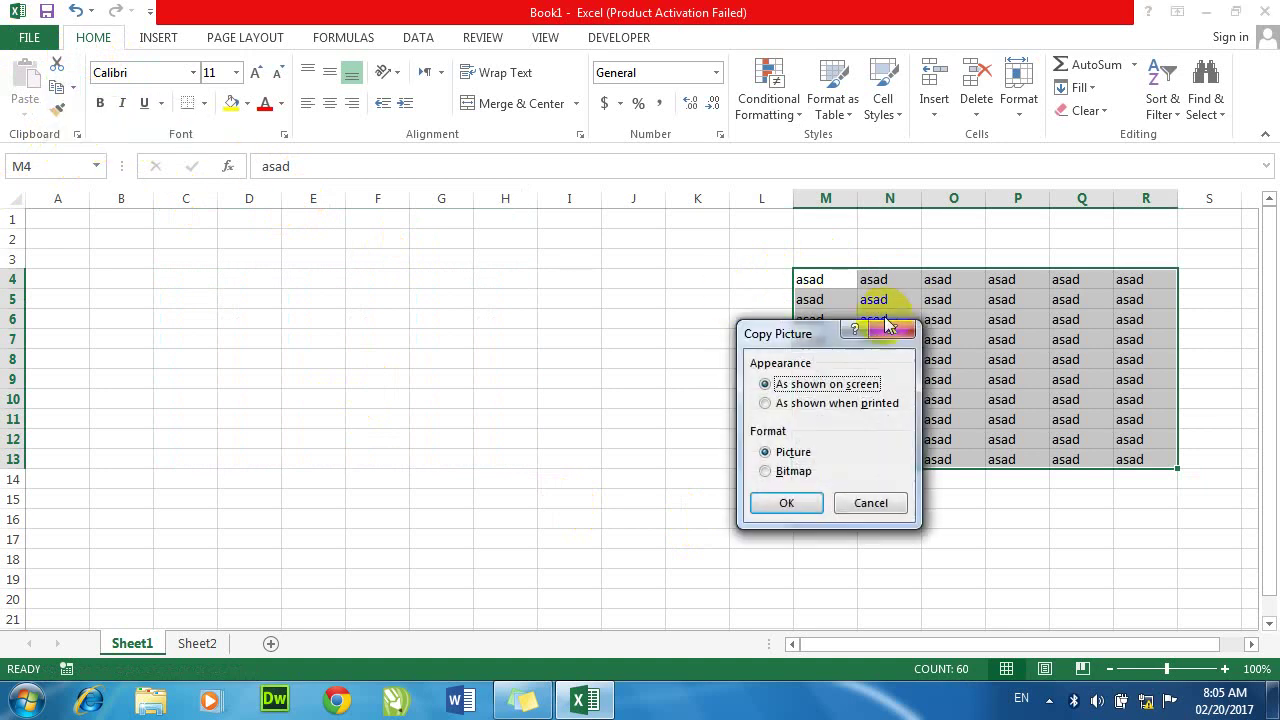
left_click(783, 503)
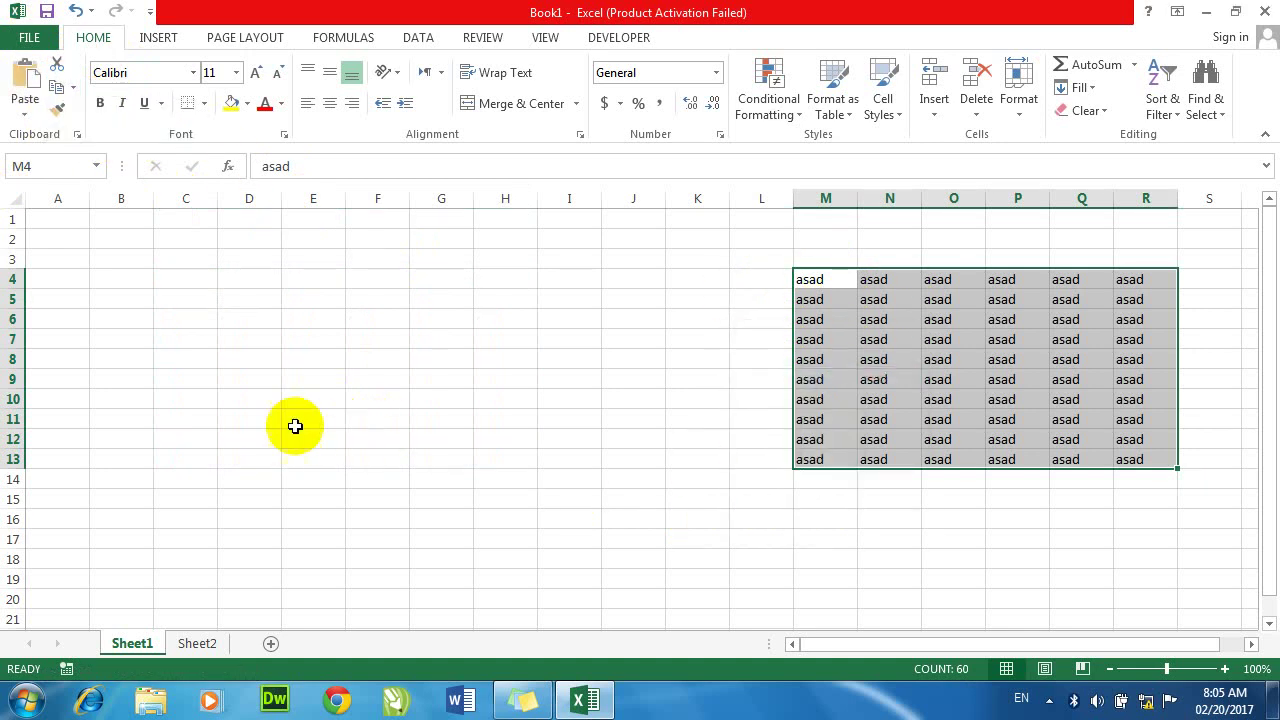
left_click(141, 274)
left_click(25, 80)
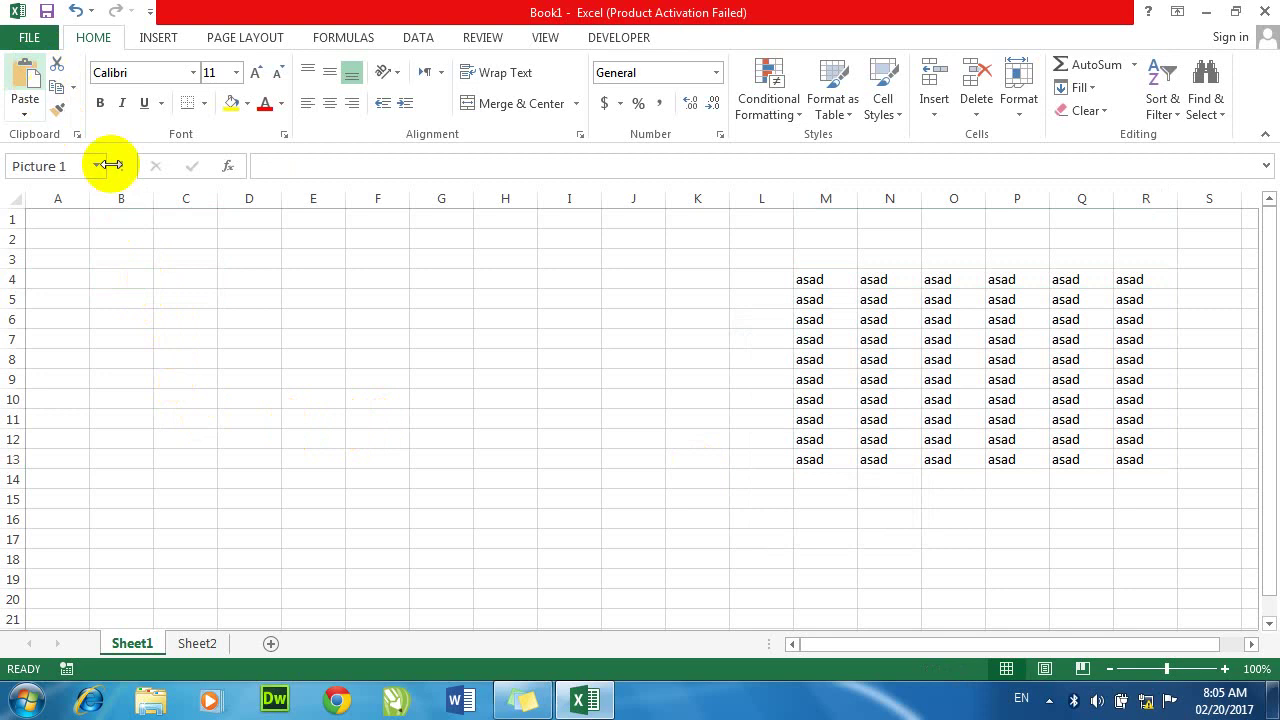
mouse_move(286, 386)
left_mouse_down()
mouse_move(599, 387)
mouse_move(555, 440)
left_mouse_up()
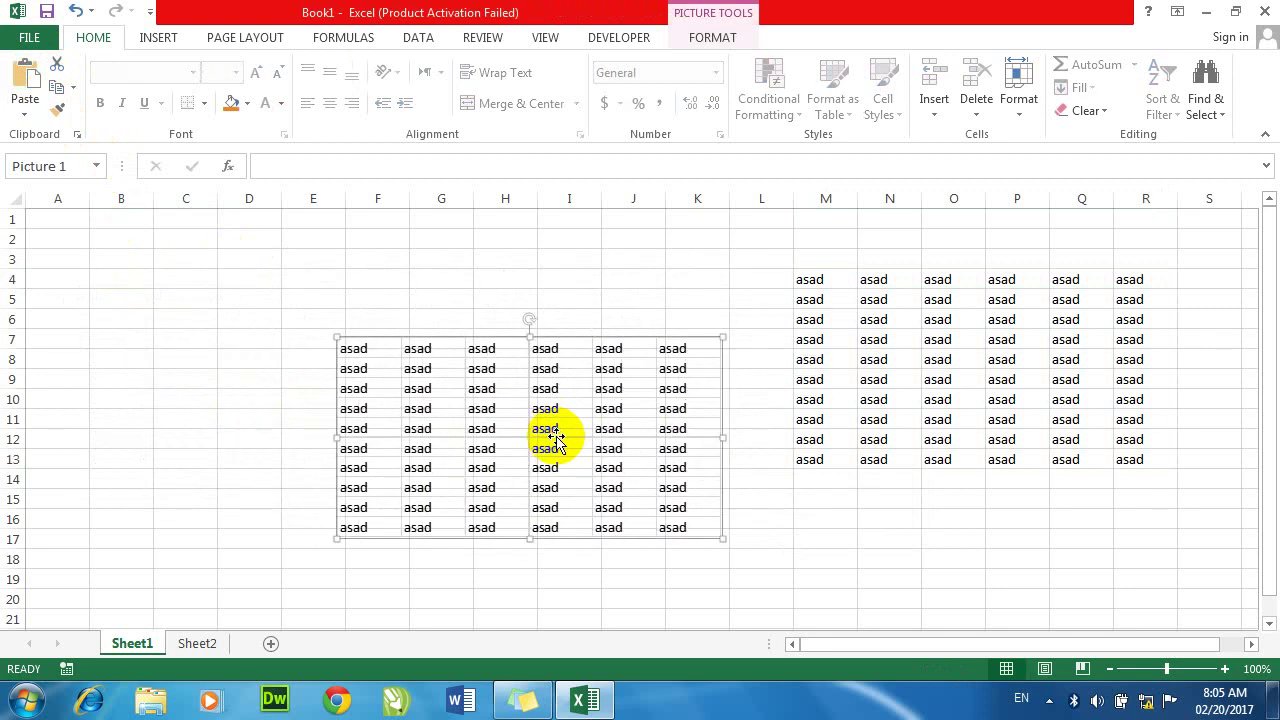
left_click_drag(528, 322, 417, 346)
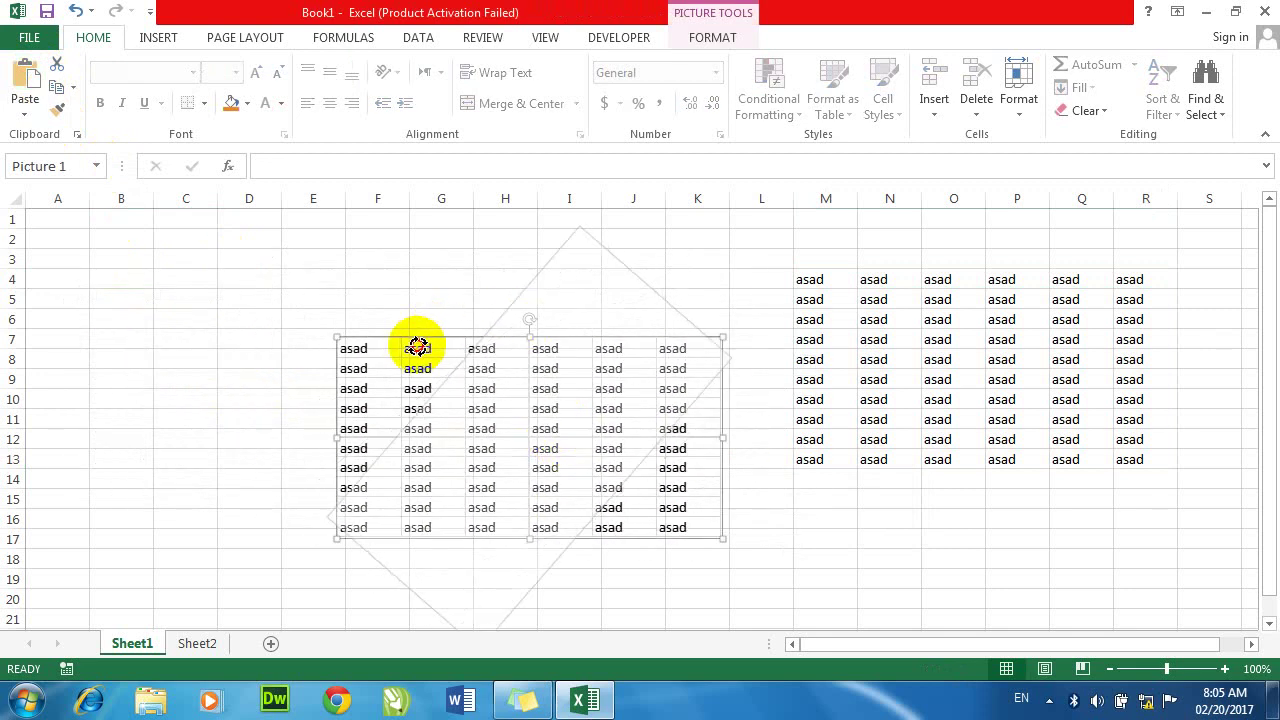
left_click_drag(588, 340, 599, 394)
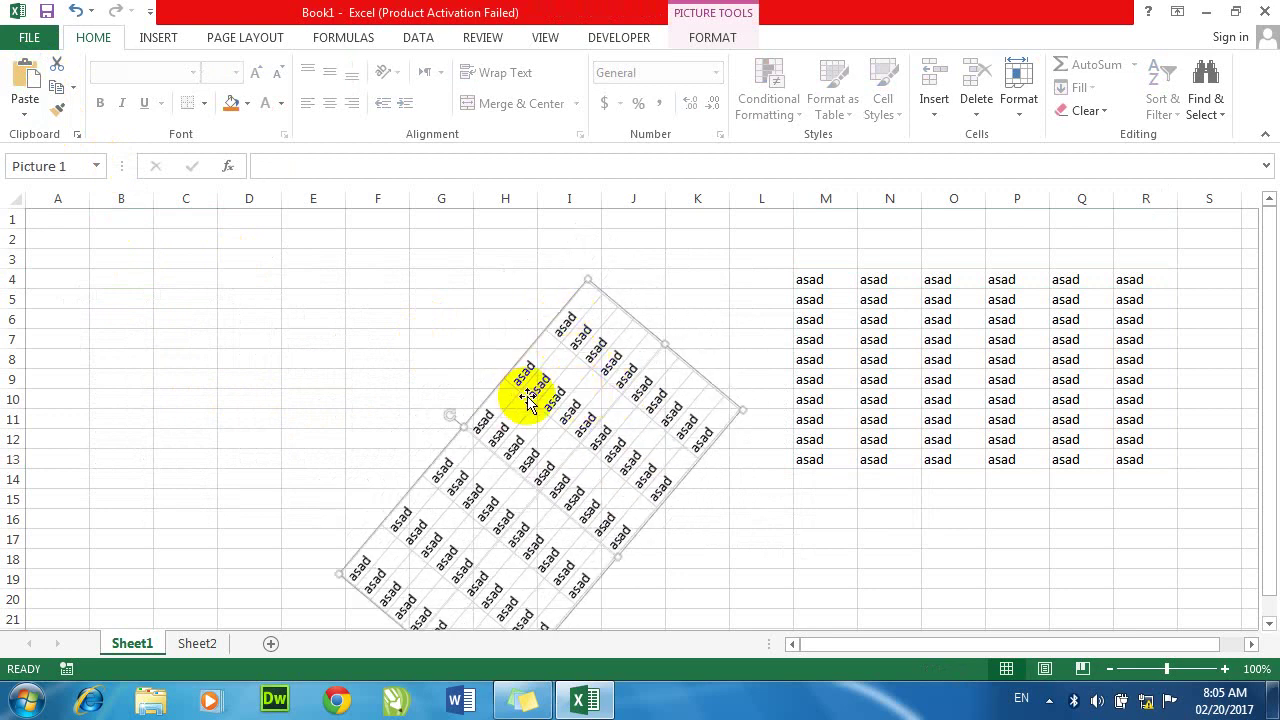
key("ctrl+z")
key("ctrl+z")
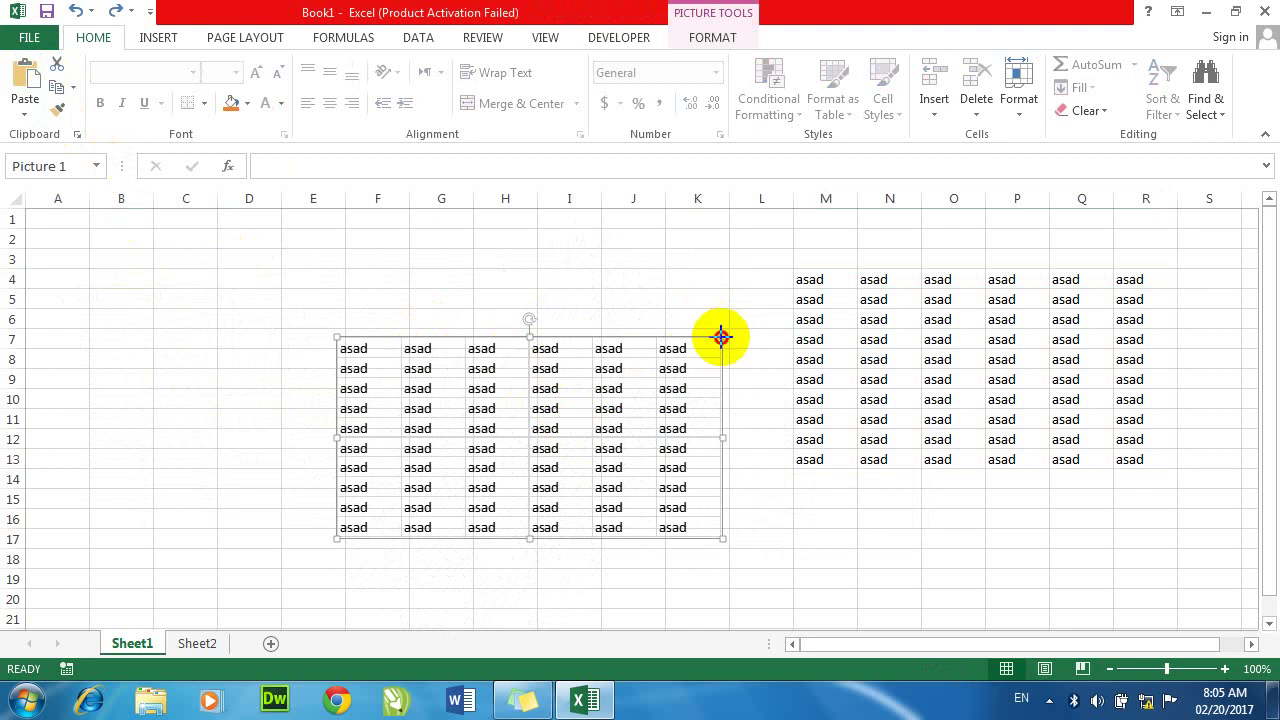
left_click_drag(721, 337, 913, 234)
left_click_drag(603, 378, 552, 395)
key("Delete")
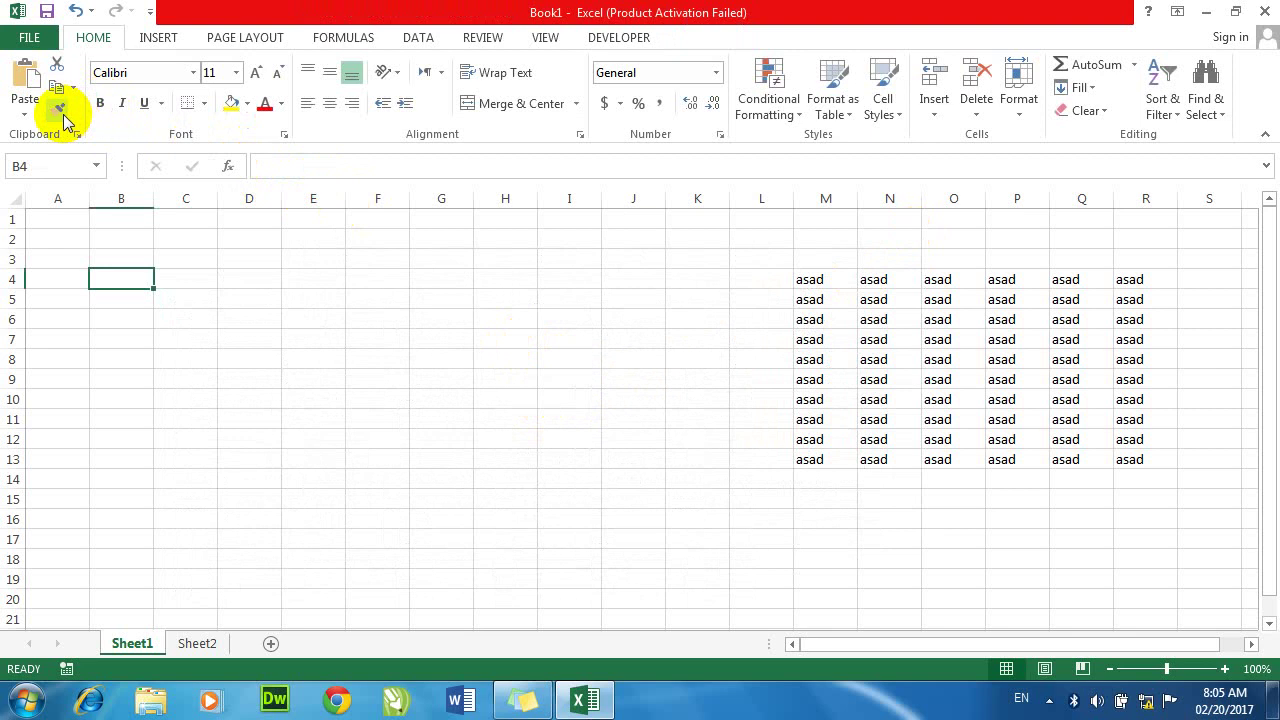
- Enter a name in cell D1
left_click(748, 319)
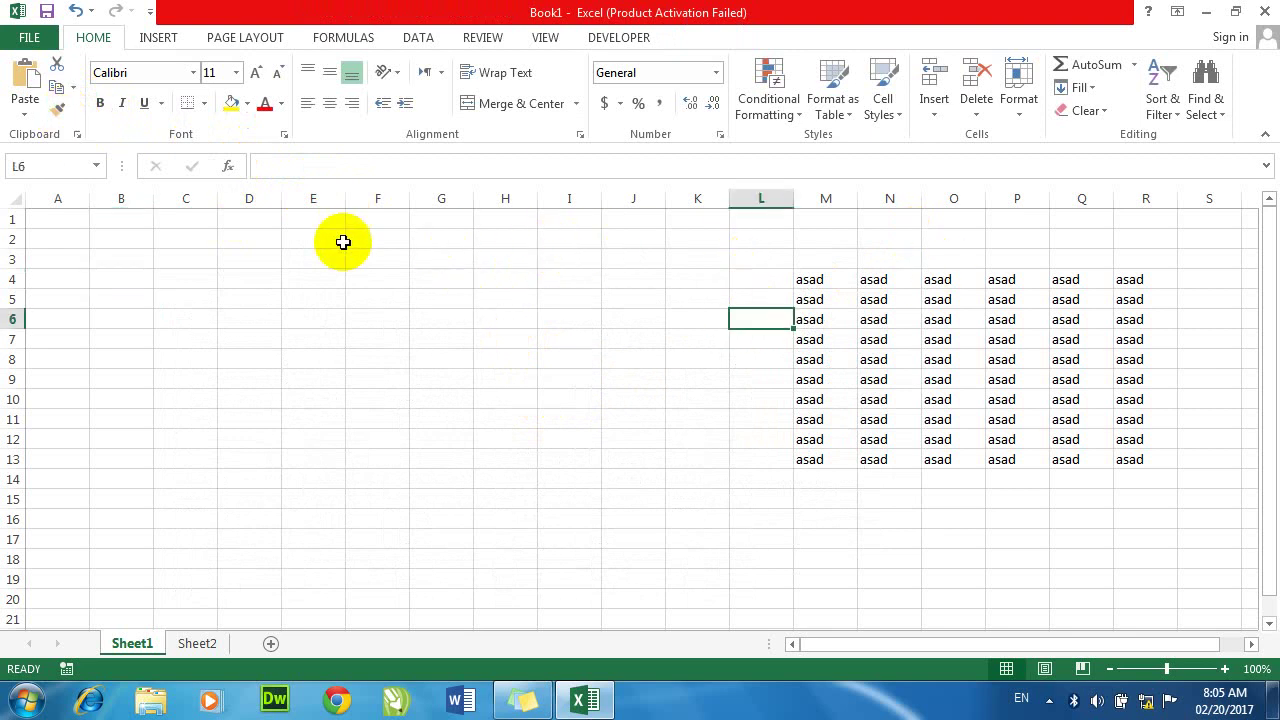
left_click(256, 228)
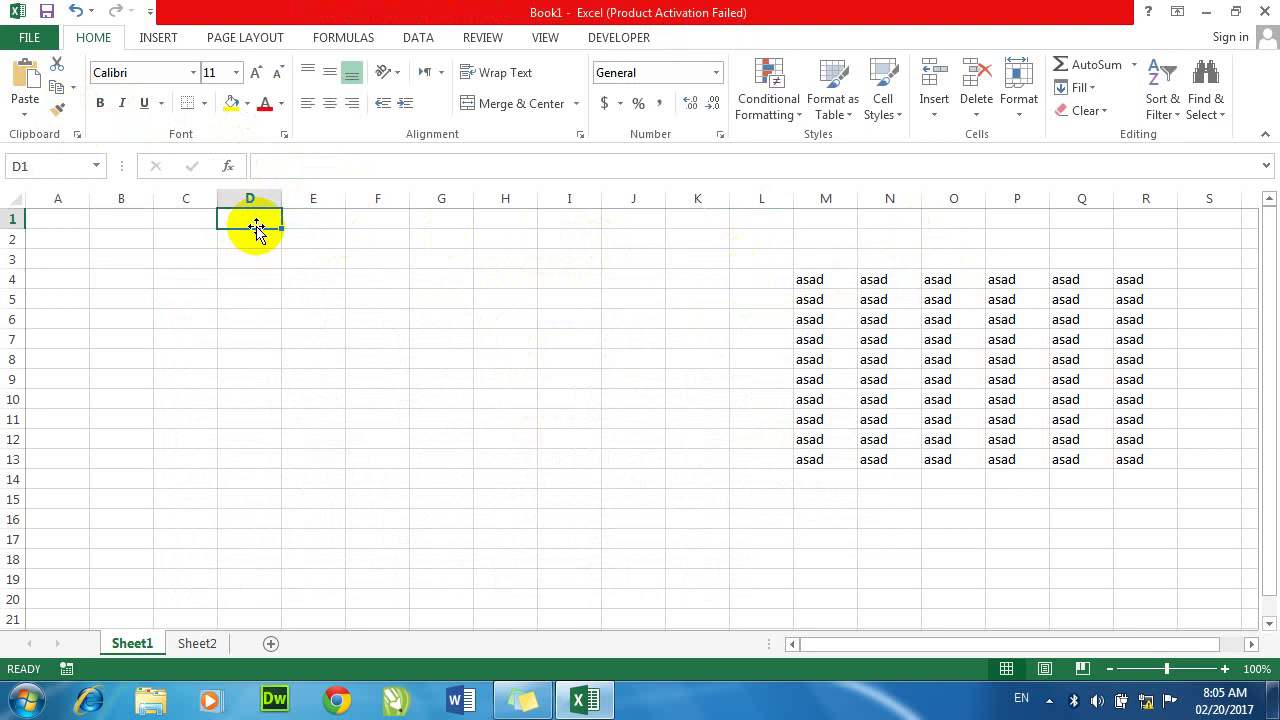
type("Rokhan")
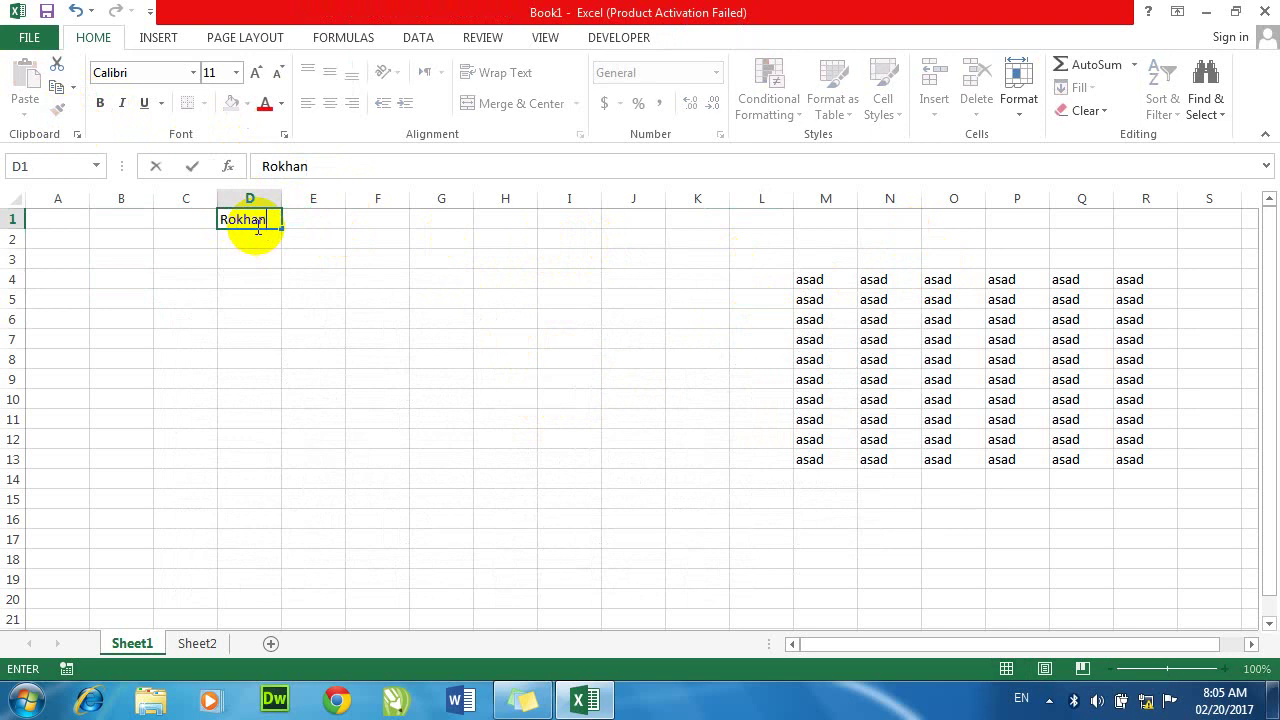
key("Return")
- Format D1 in bold After Shok font at size 16
left_click(236, 219)
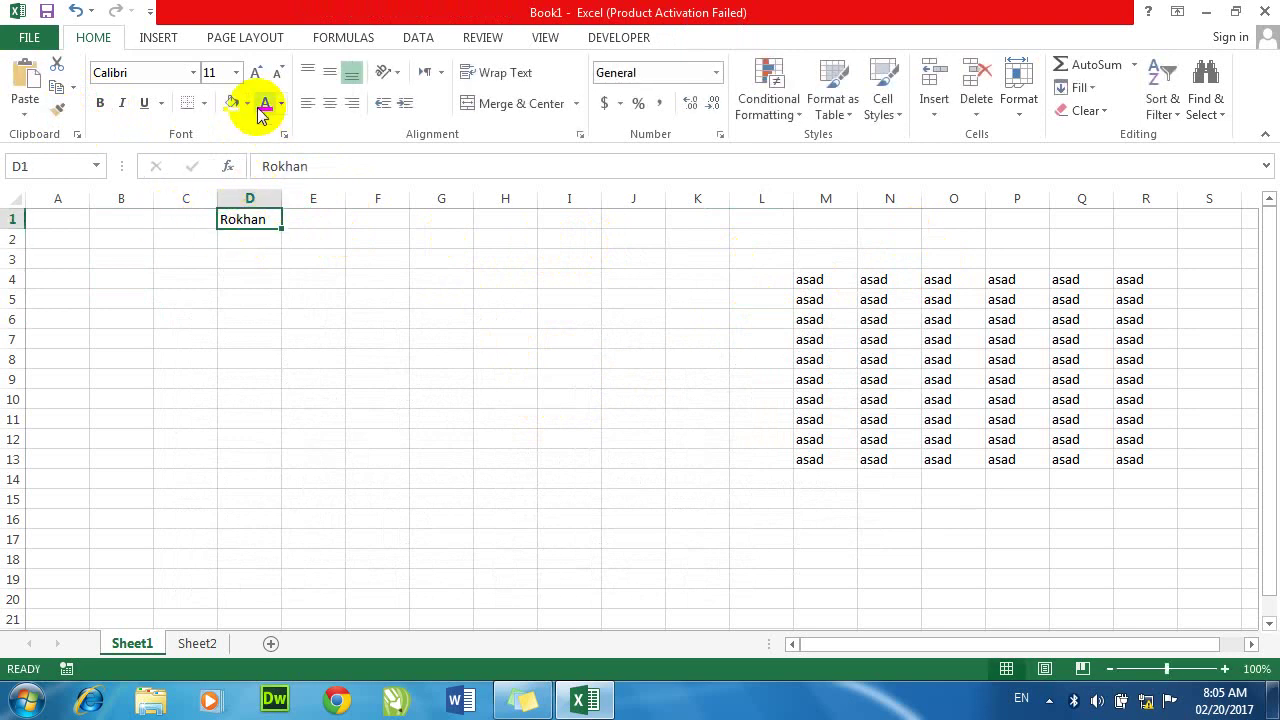
left_click(193, 72)
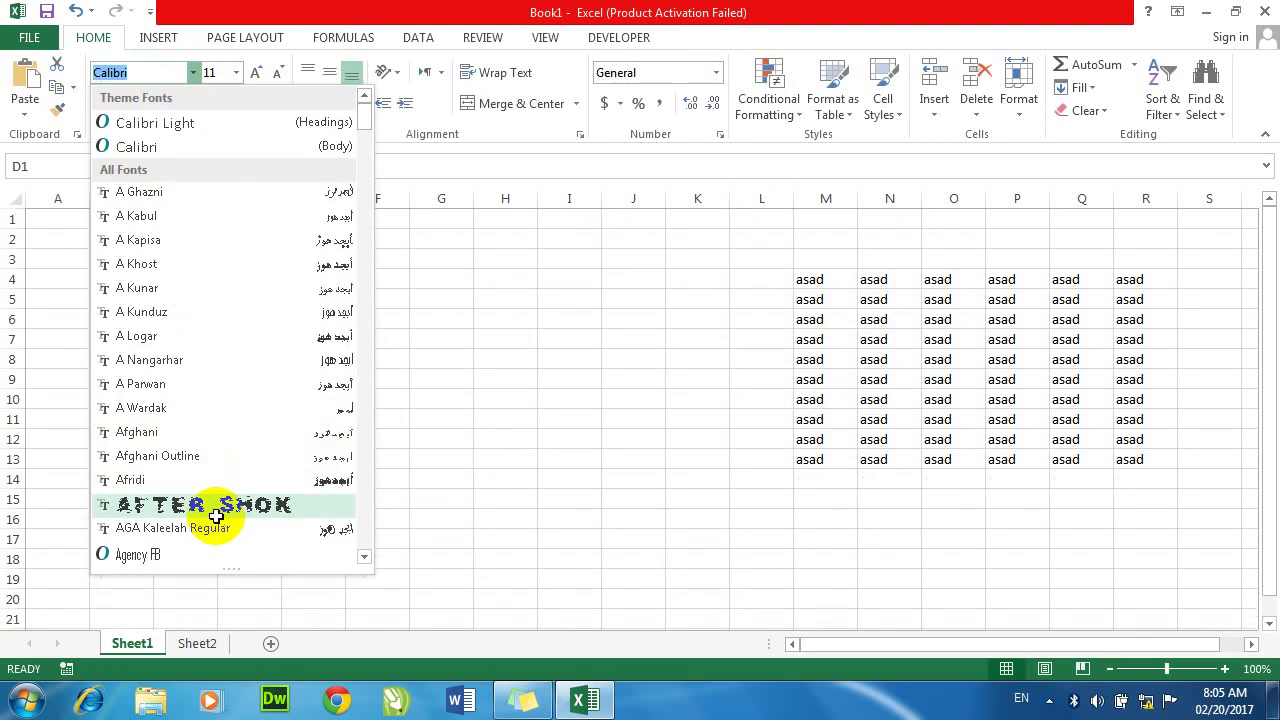
left_click(216, 505)
left_click(99, 103)
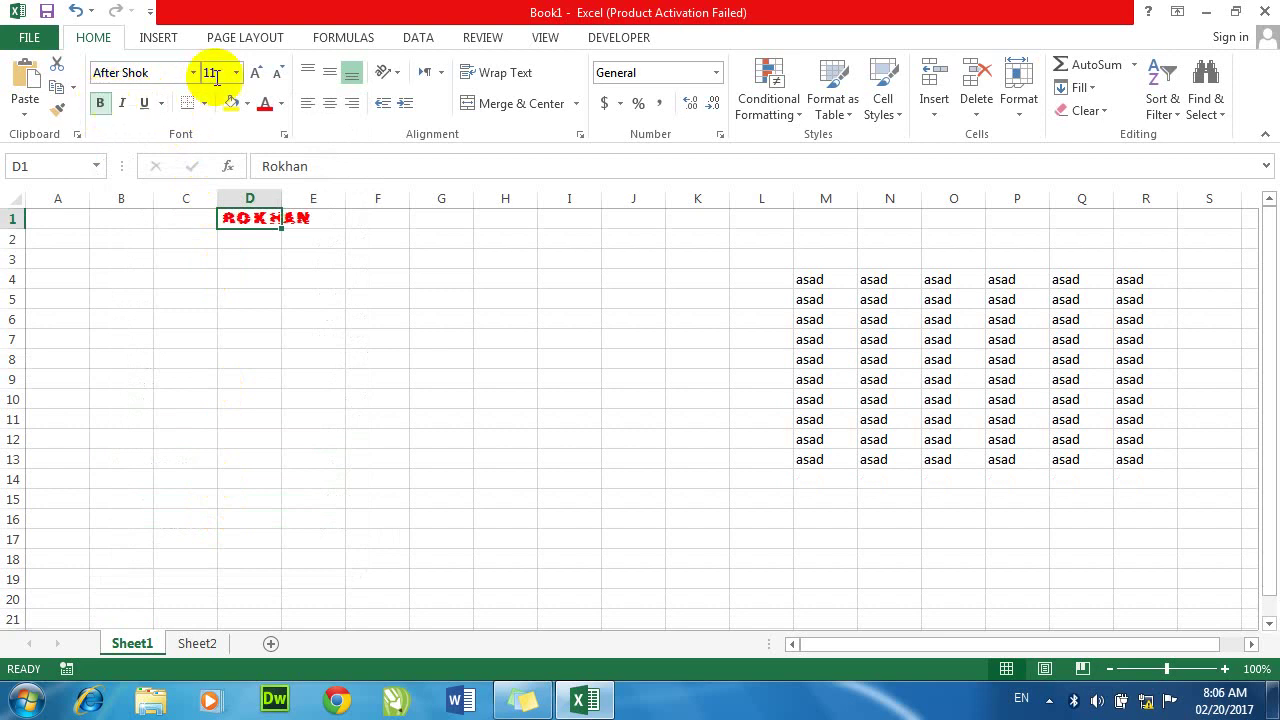
left_click(255, 73)
double_click(255, 73)
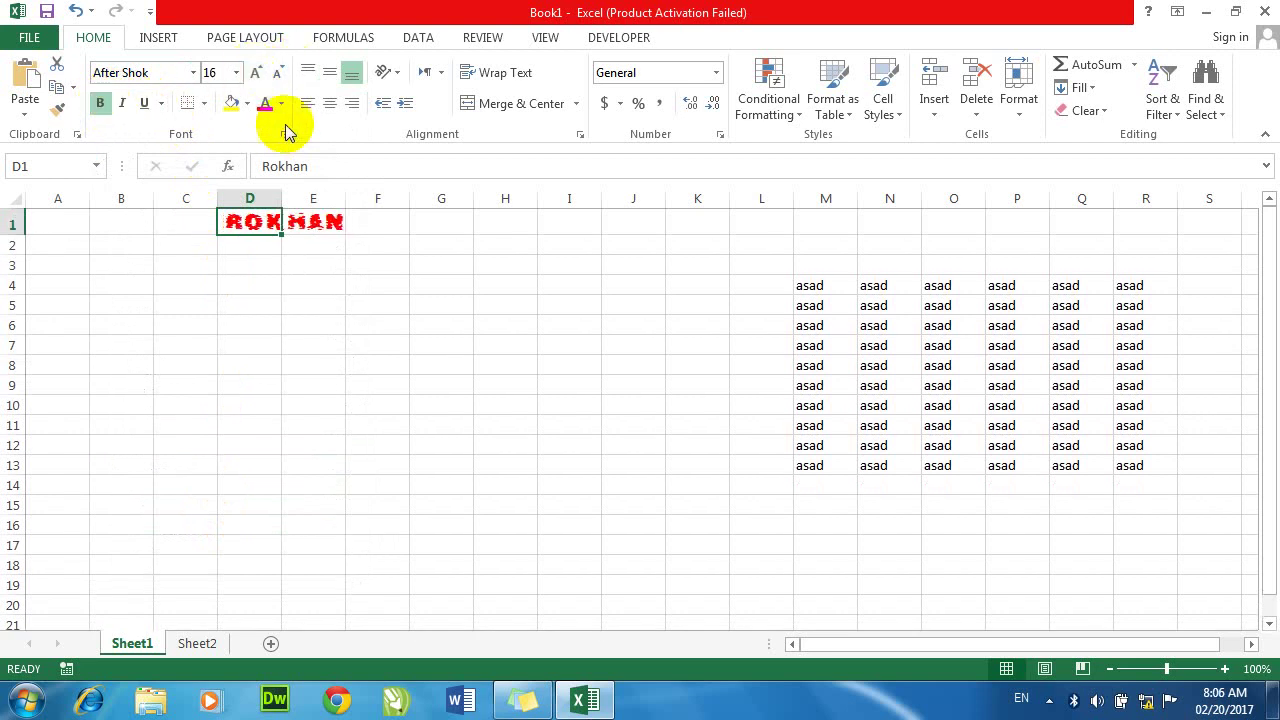
left_click(289, 401)
left_click(243, 221)
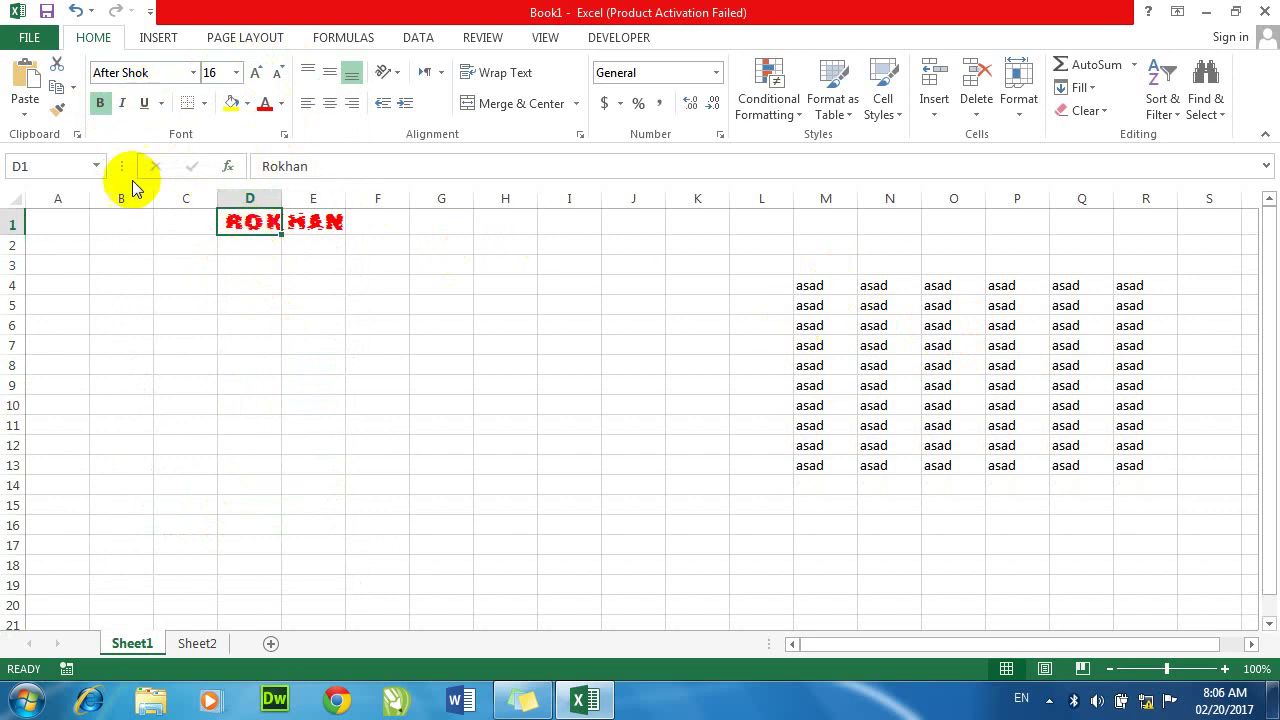
- Paint D1's bold red After Shok formatting onto the asad cells M4:R13 with Format Painter
left_click(57, 110)
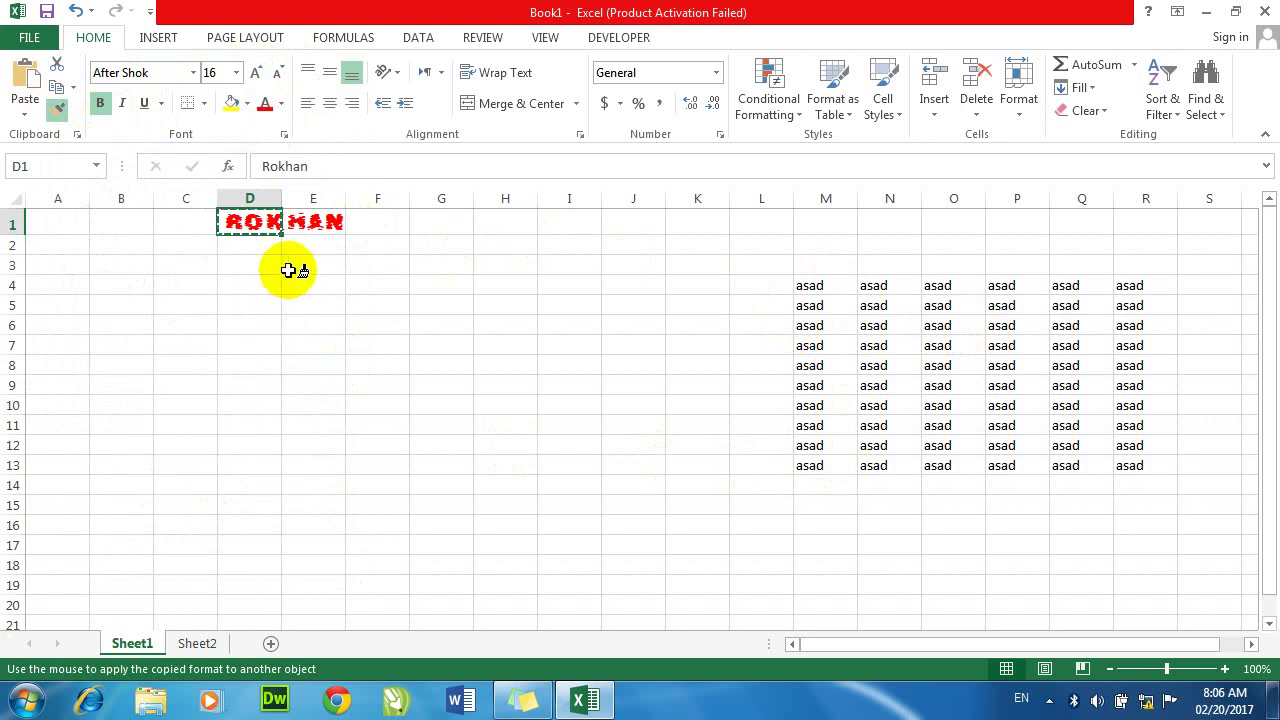
left_click(810, 290)
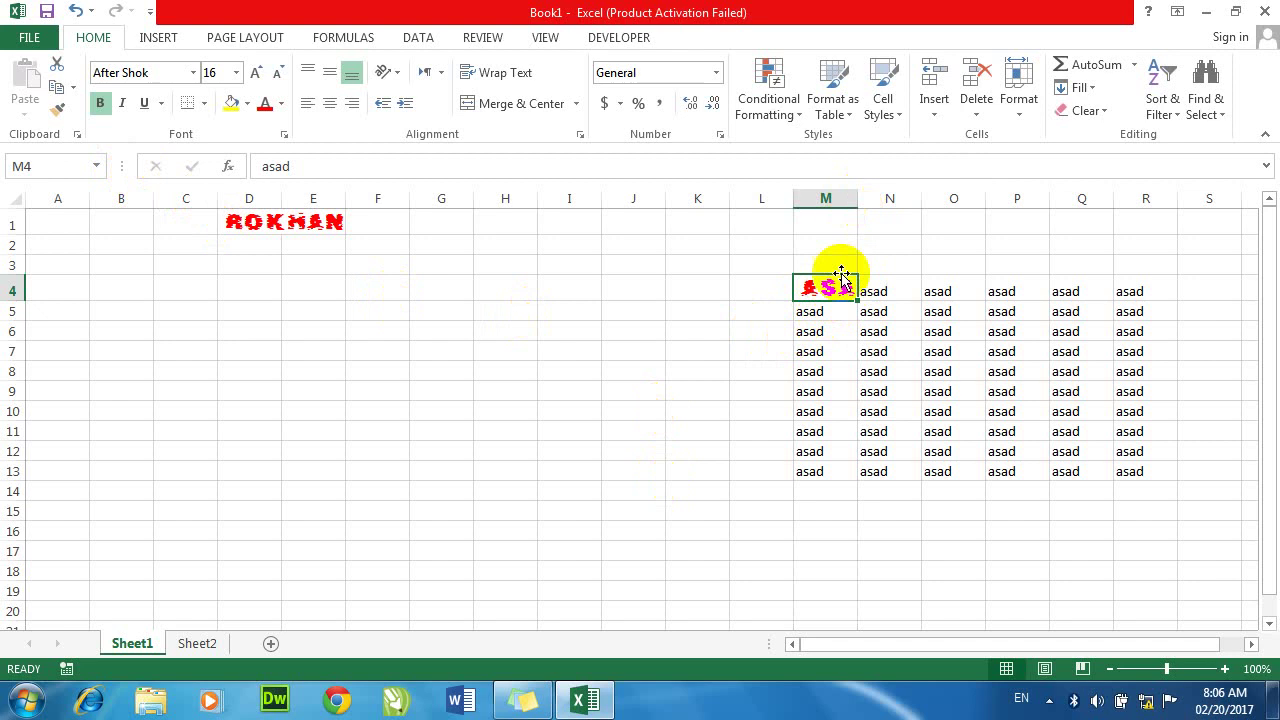
left_click(256, 220)
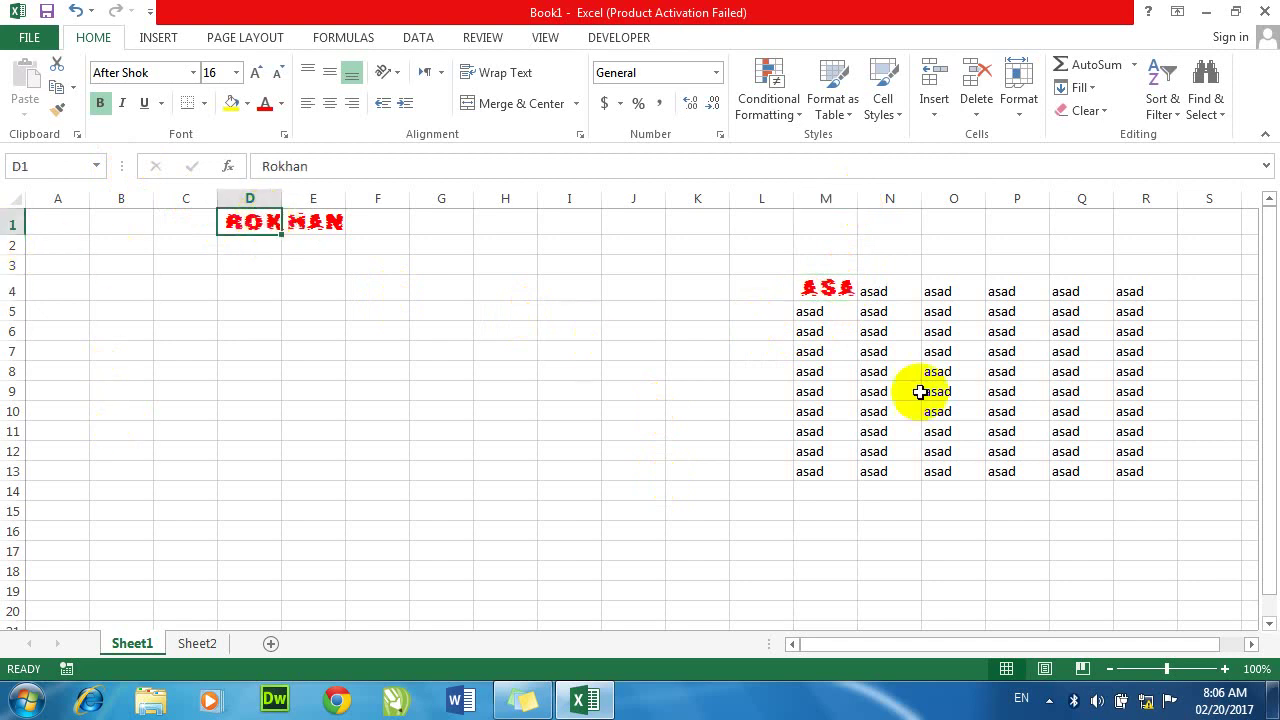
left_click(57, 109)
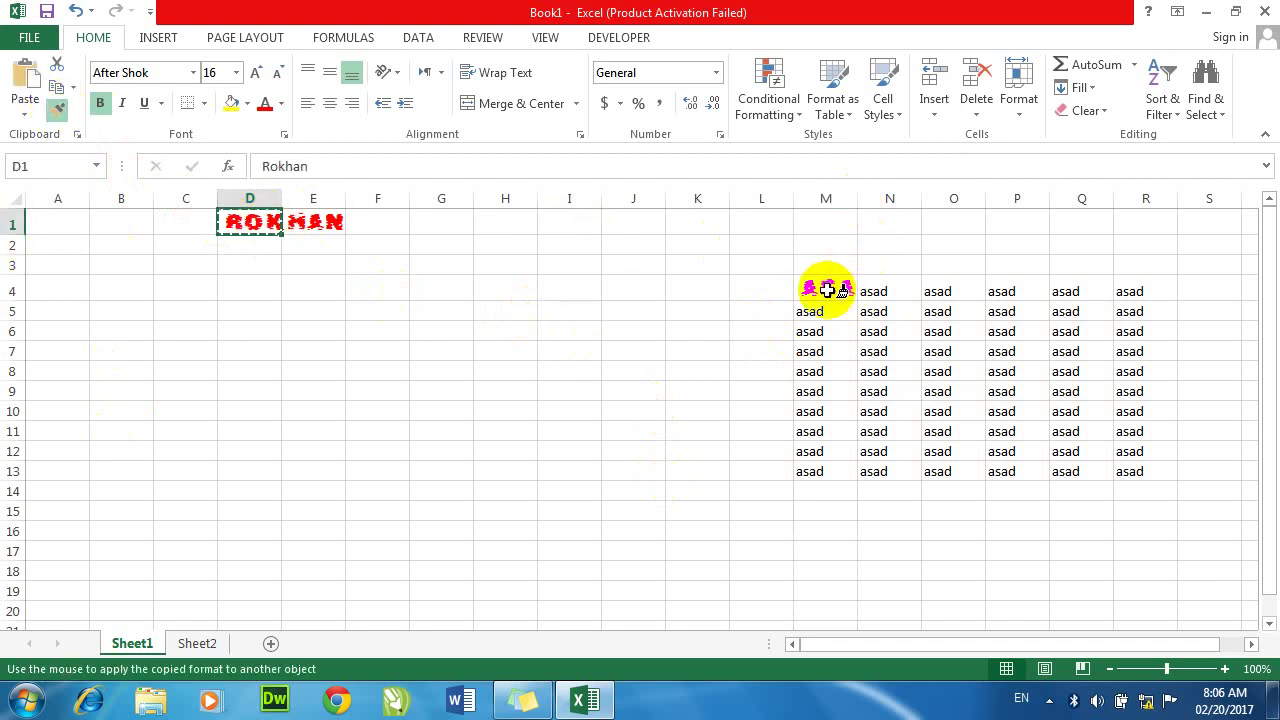
mouse_move(826, 290)
left_mouse_down()
mouse_move(871, 330)
mouse_move(871, 471)
left_mouse_up()
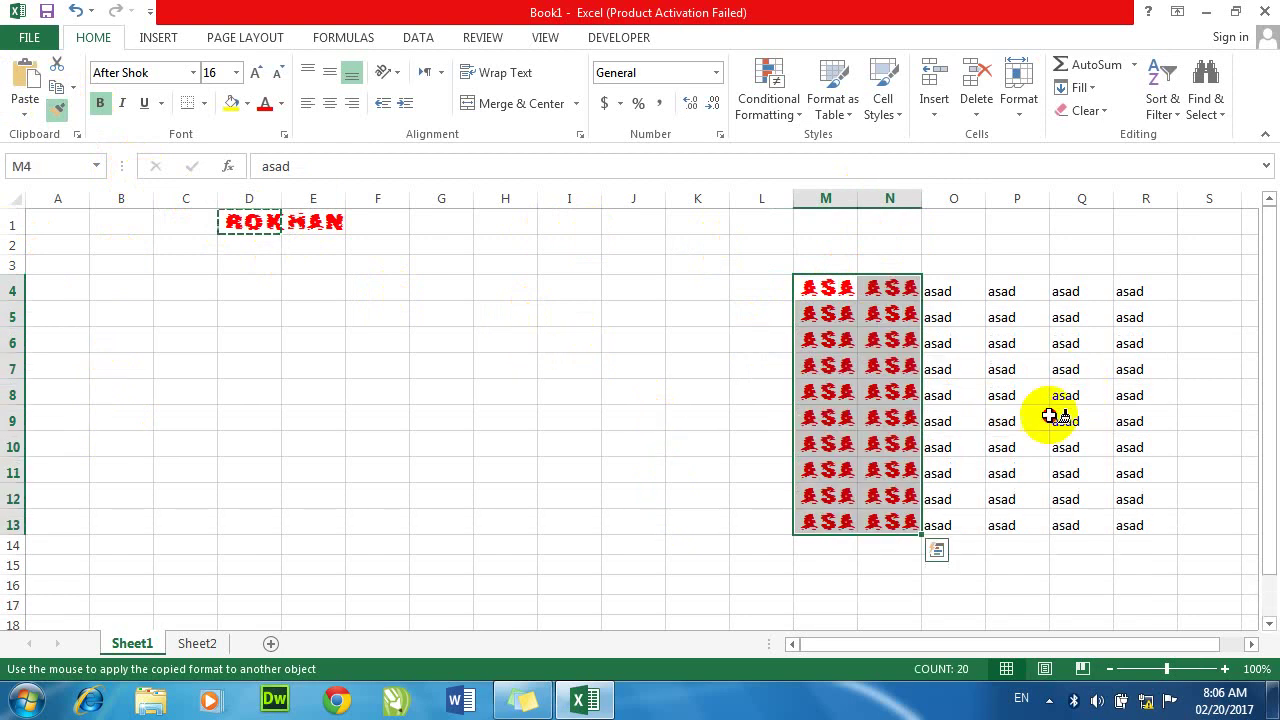
left_click_drag(1017, 392, 1100, 458)
left_click_drag(995, 292, 1075, 316)
left_click_drag(945, 292, 1128, 523)
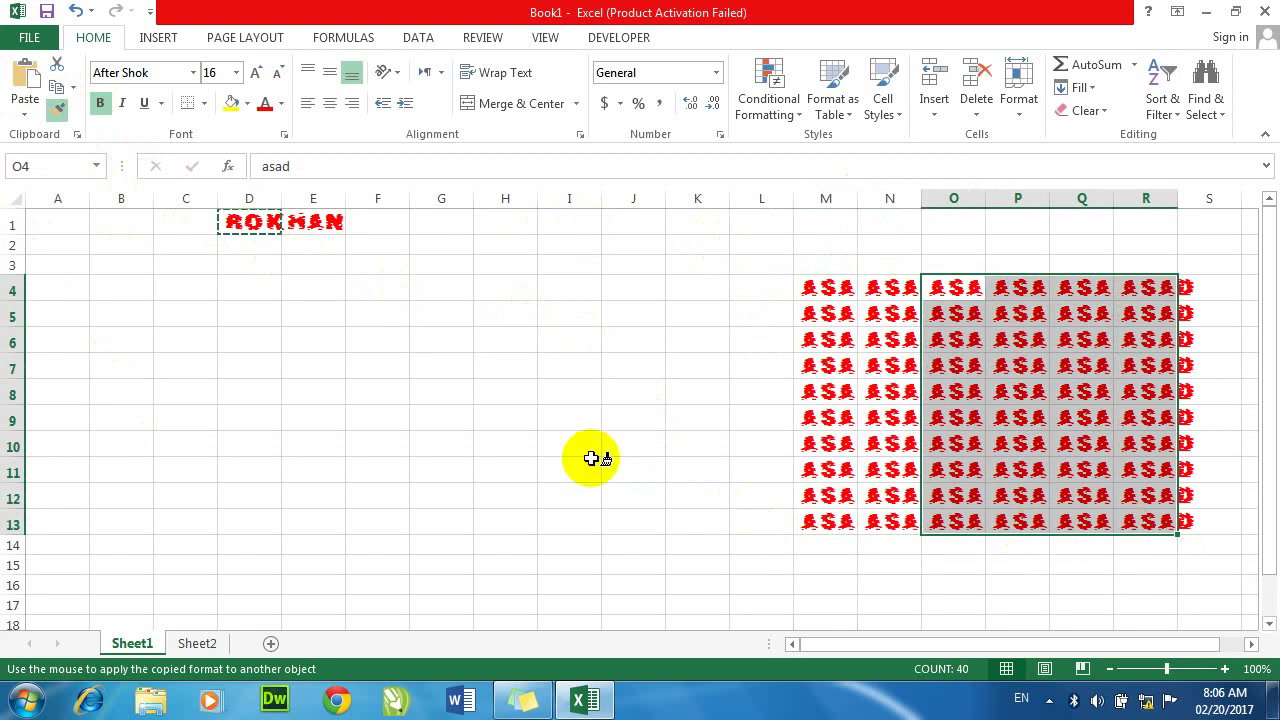
- Select columns M through R and widen them together
left_click(57, 108)
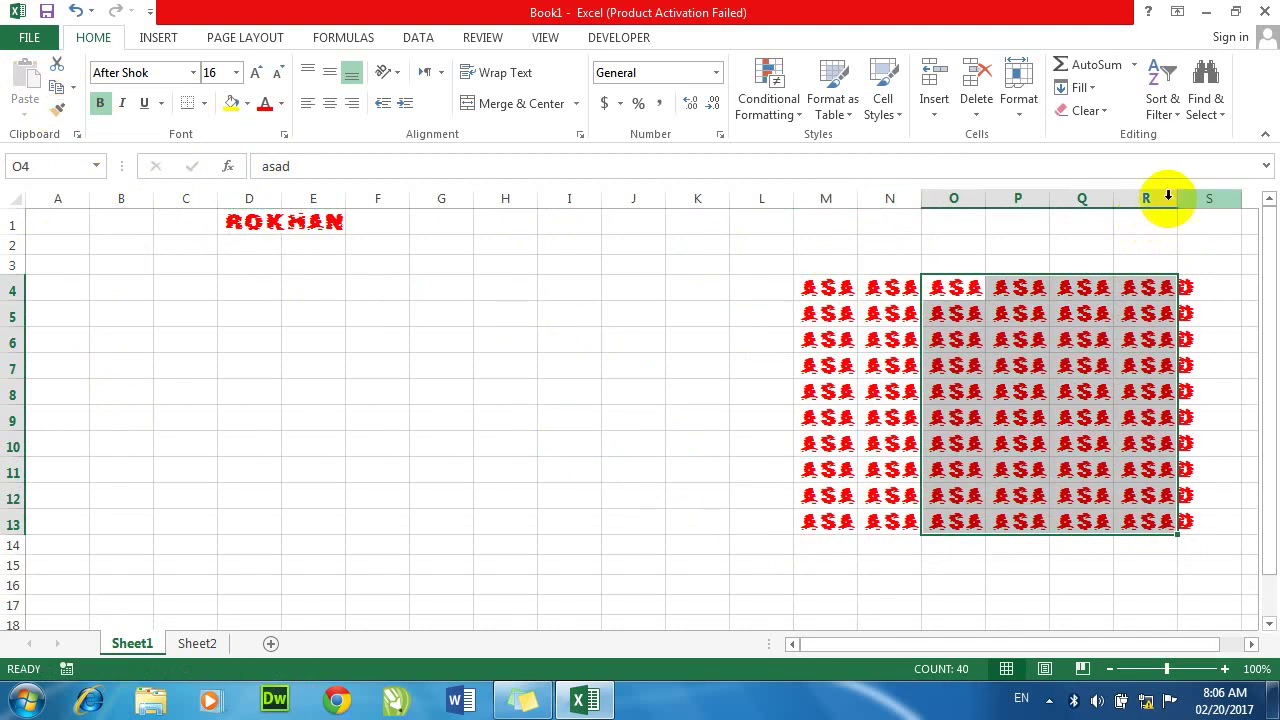
left_click(1150, 198)
left_click_drag(757, 210, 1209, 196)
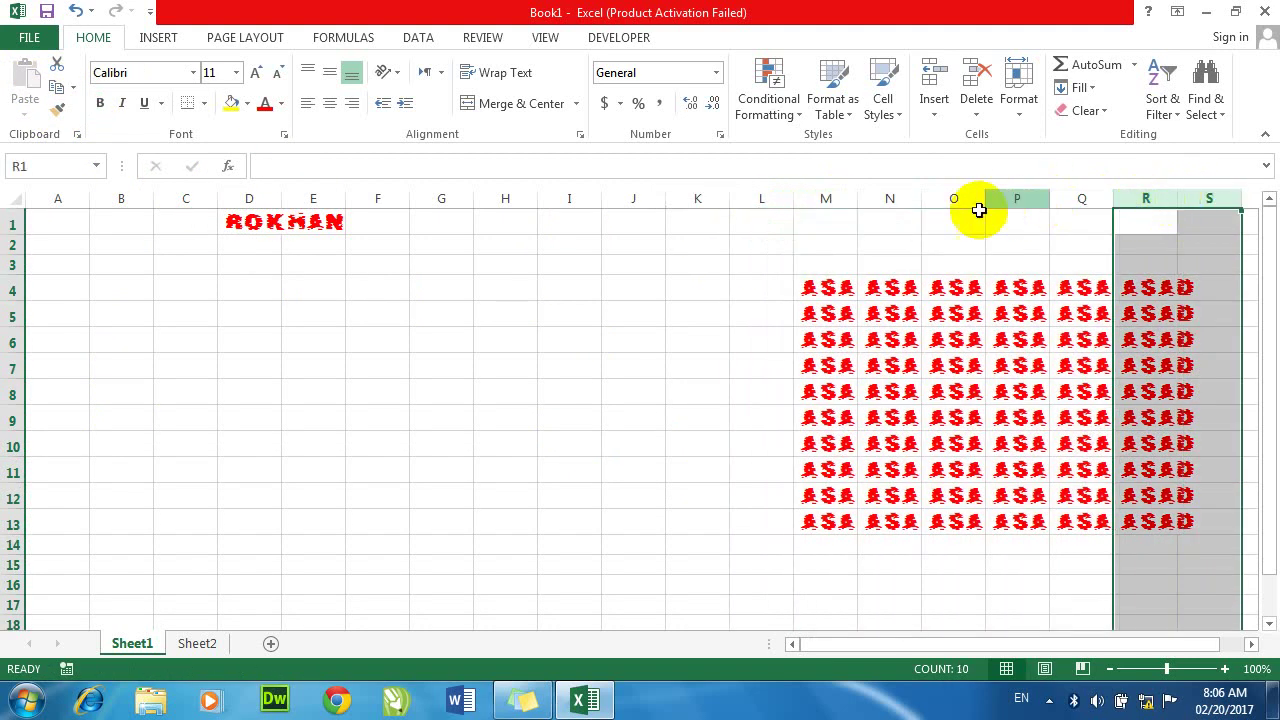
left_click_drag(818, 196, 1220, 206)
left_click(1000, 338)
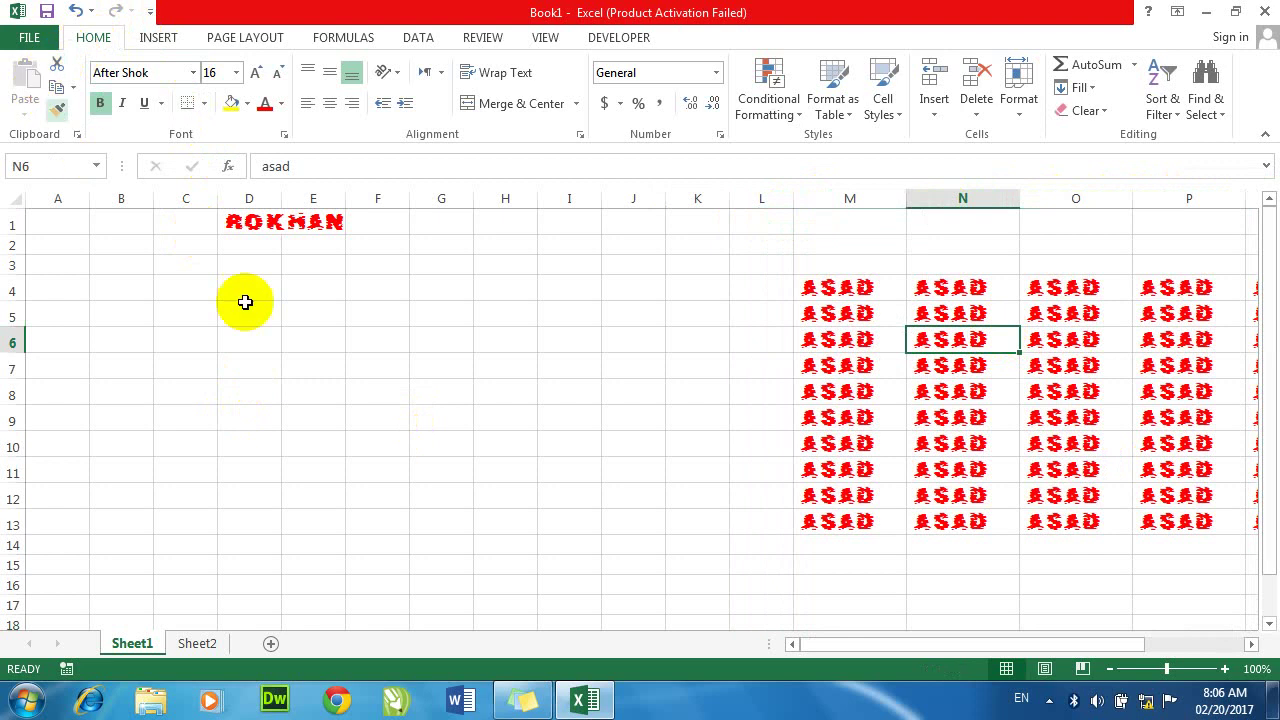
- Copy cell D1 and open Paste Special, then cancel it without pasting
left_click(250, 340)
left_click(250, 225)
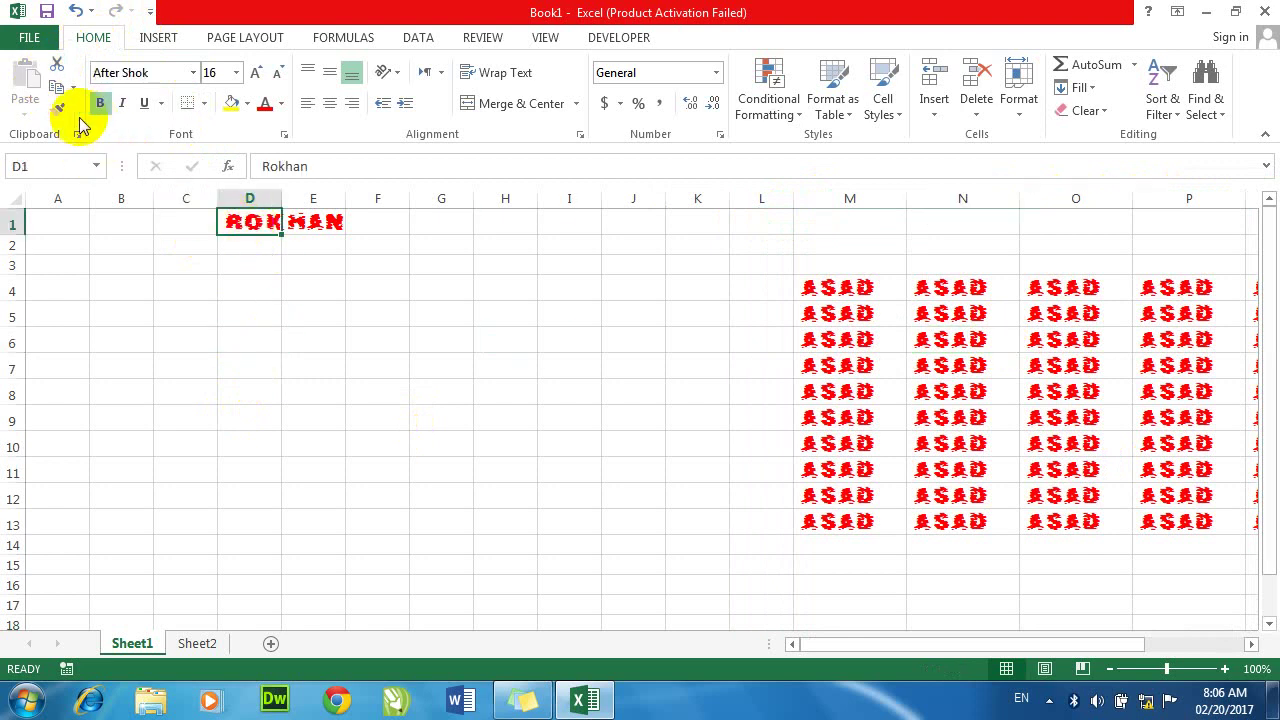
left_click(57, 90)
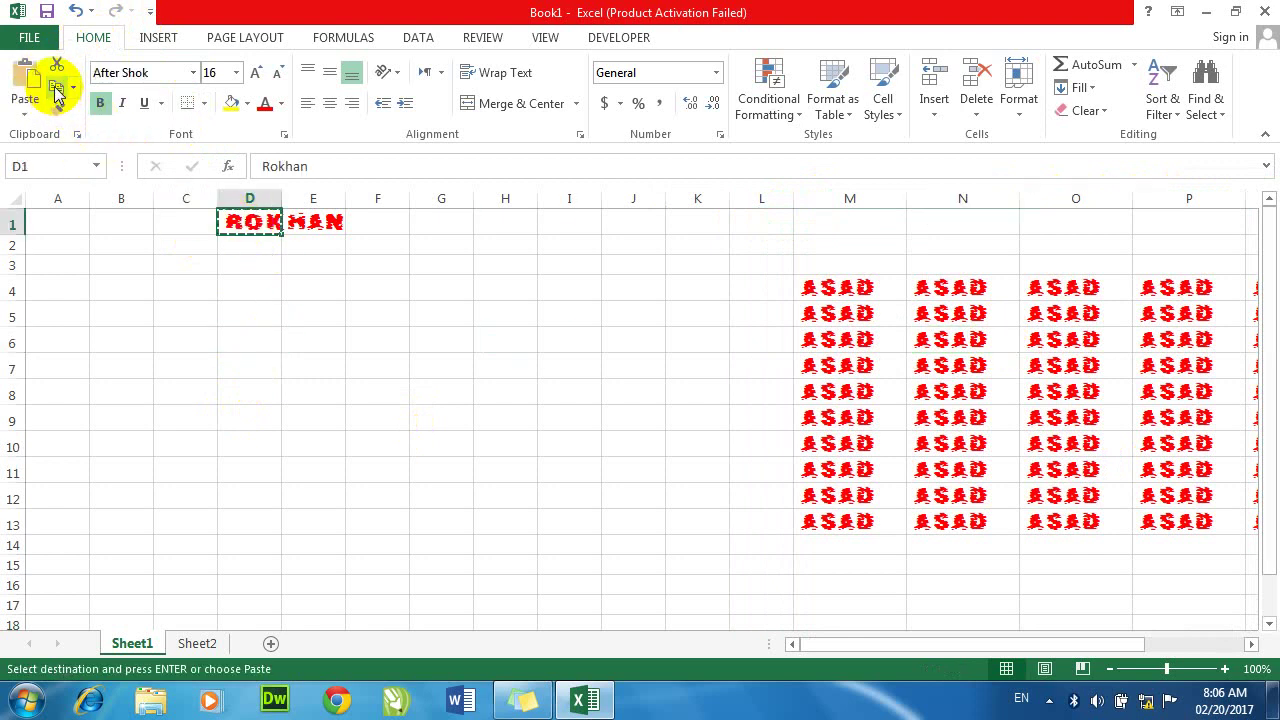
left_click(24, 117)
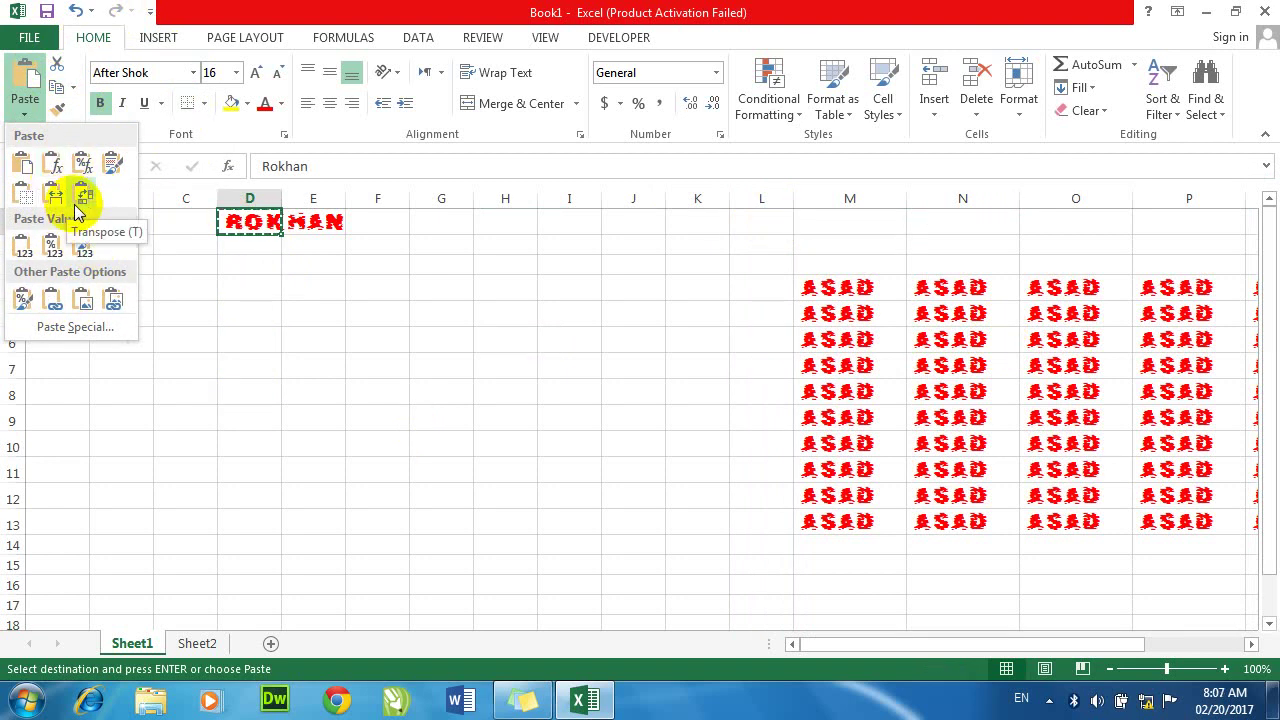
left_click(65, 325)
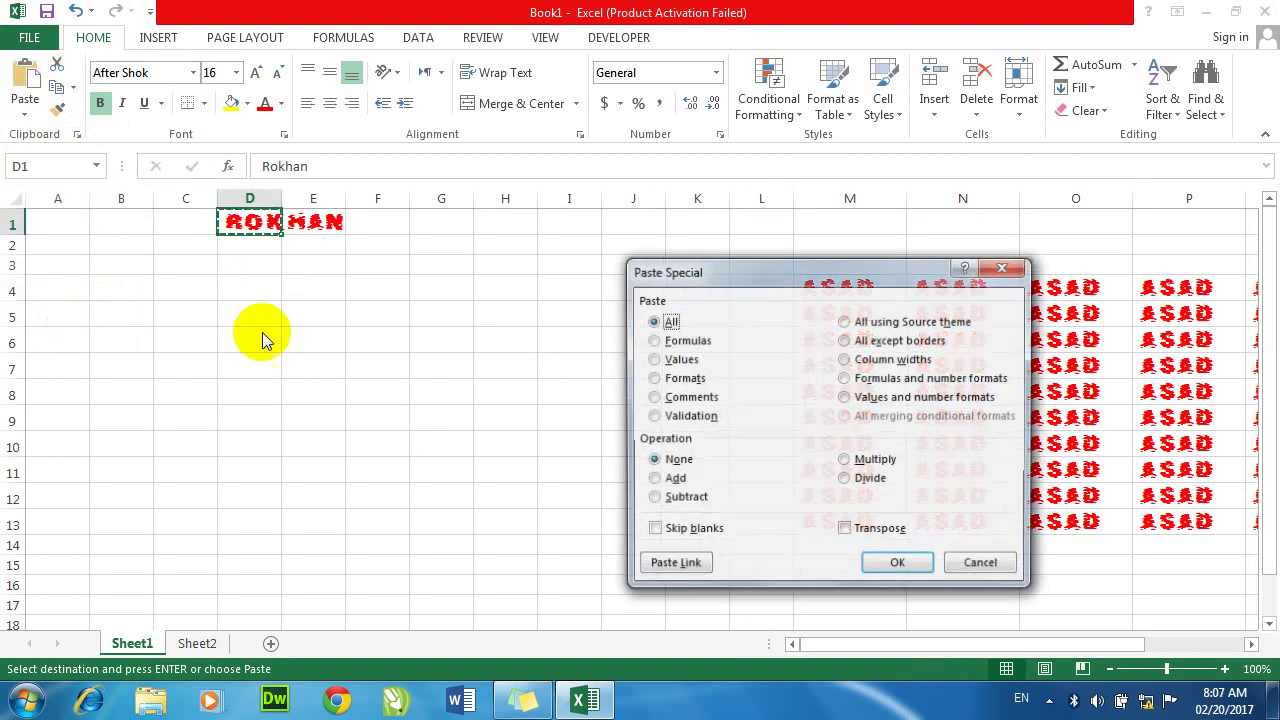
left_click_drag(846, 277, 710, 227)
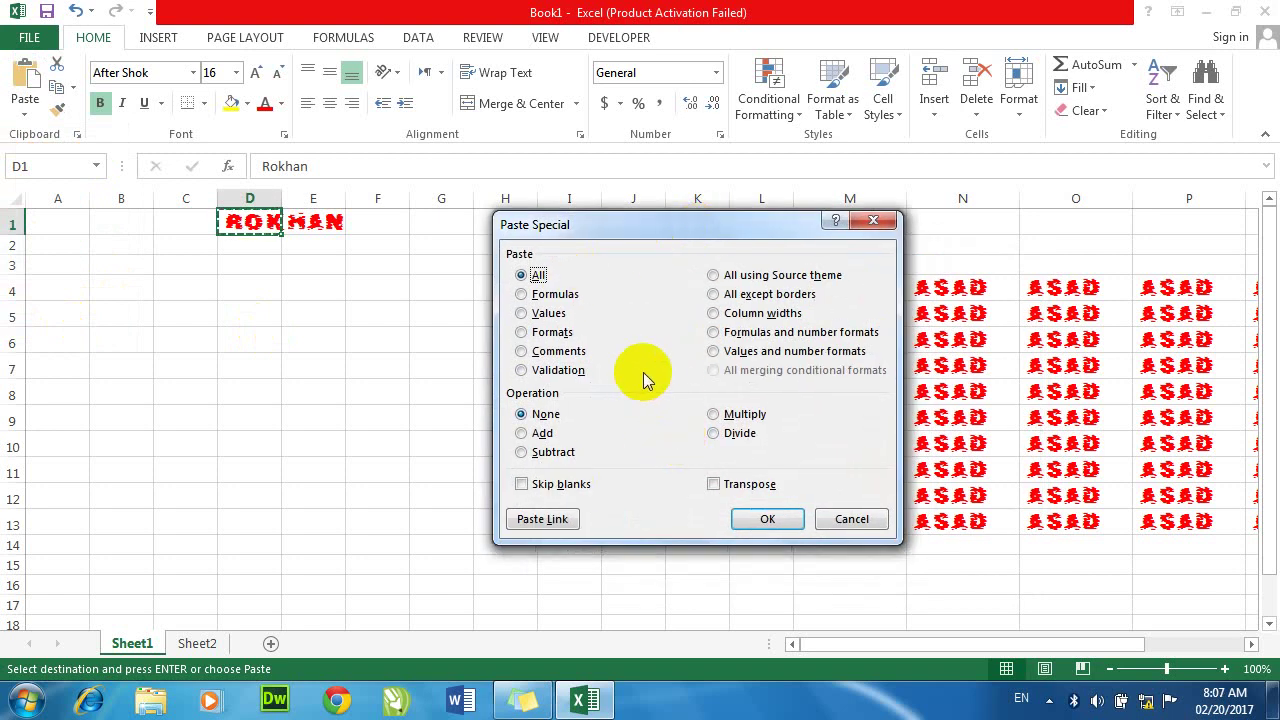
left_click(852, 518)
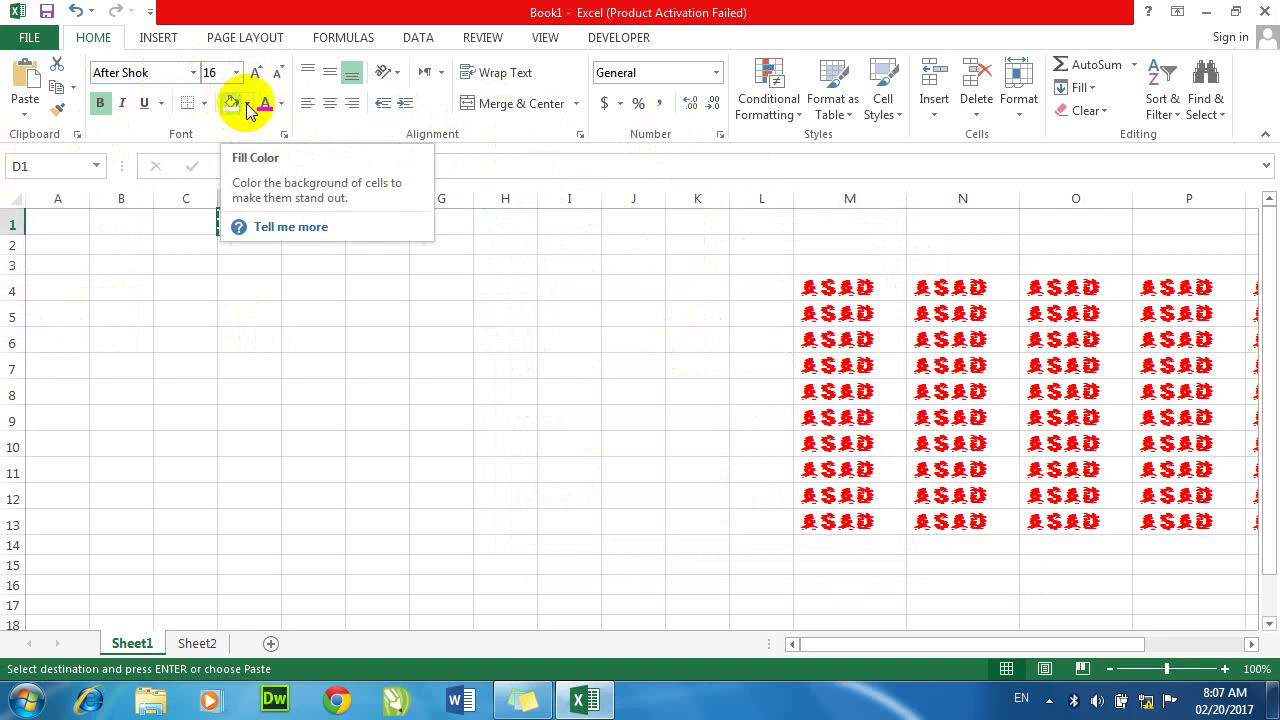
- Paste with Ctrl+V, then close Excel choosing Don't Save
type("Rokhan")
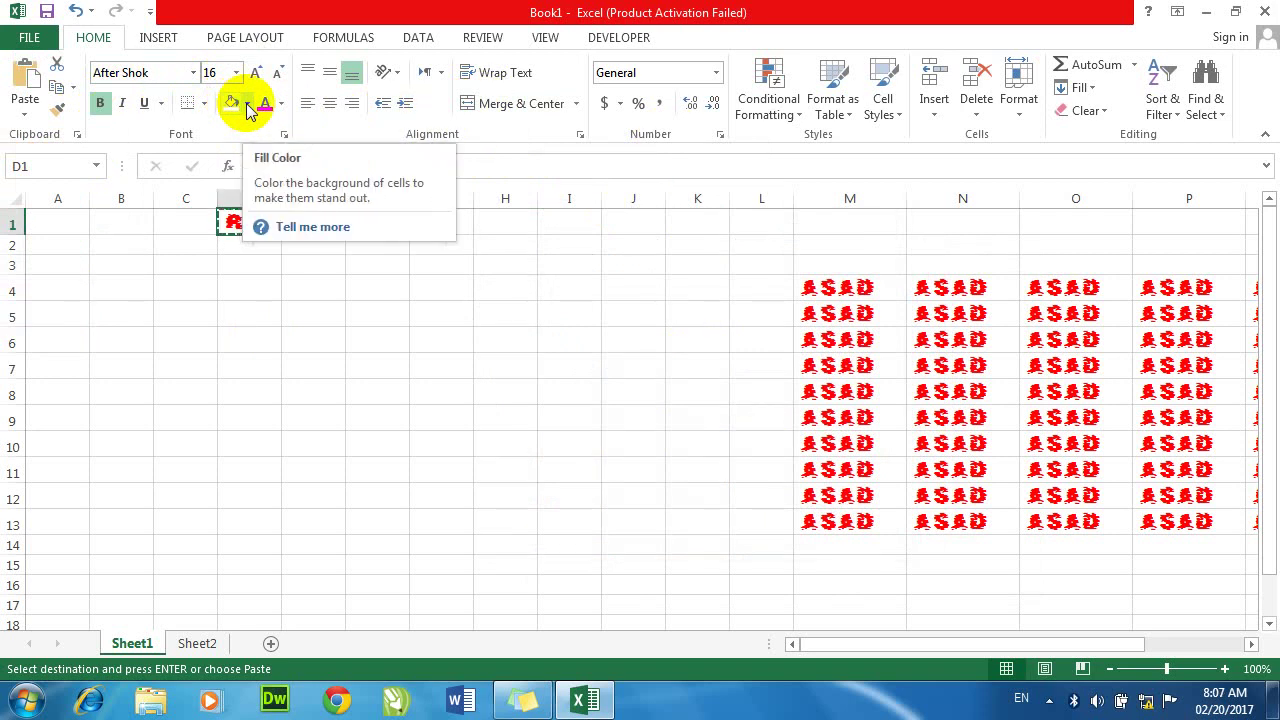
key("alt+F4")
left_click(626, 374)
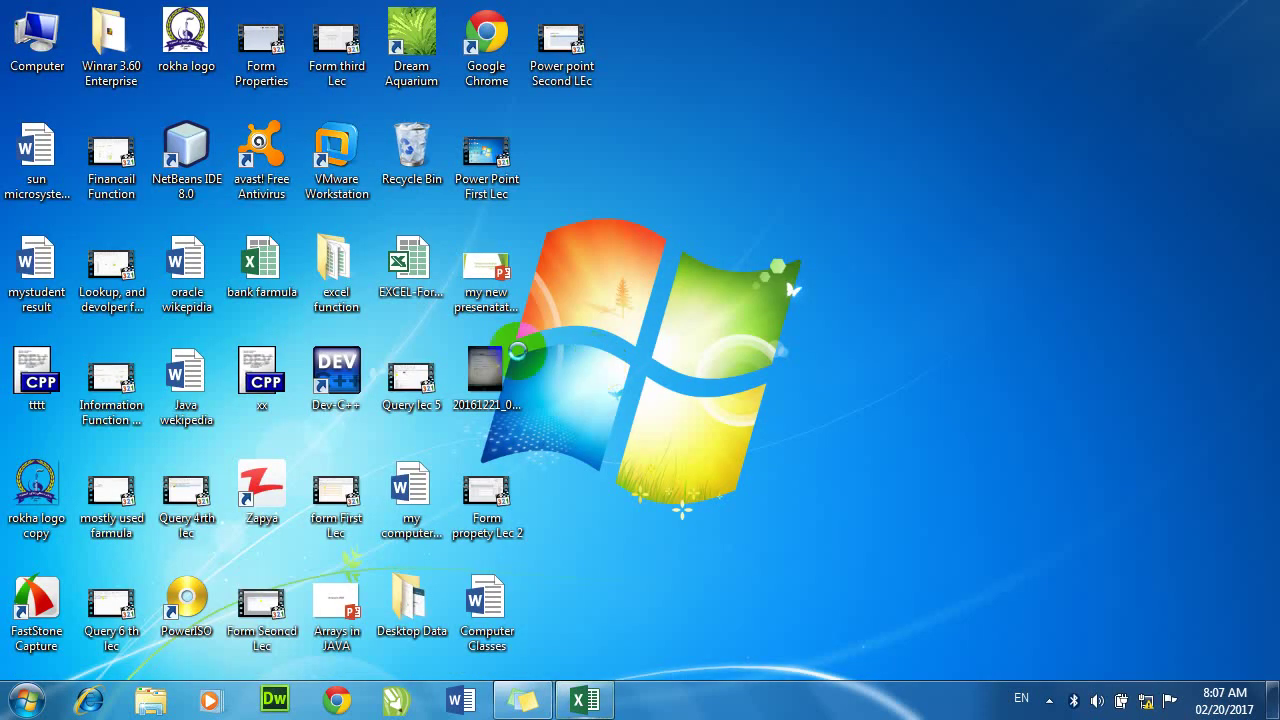
- In a new blank workbook, fill all 72 cells of C3:K10 with a name via Ctrl+Enter
left_click(586, 700)
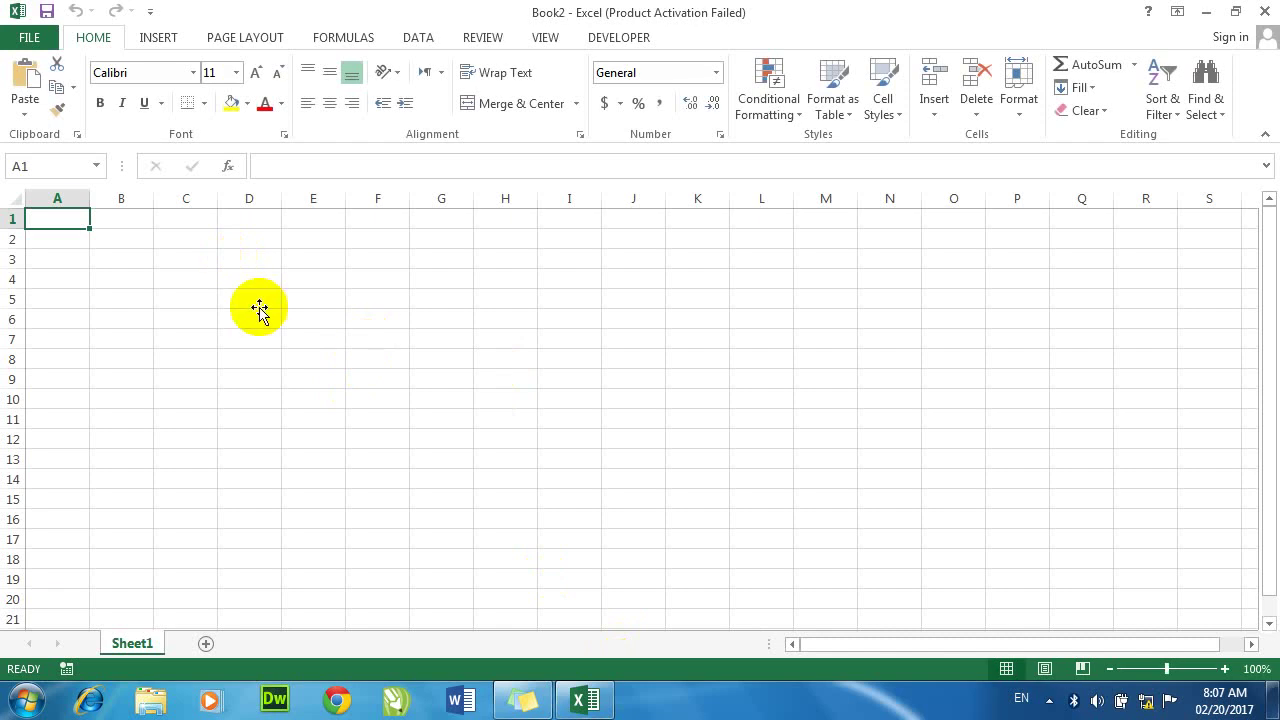
left_click(259, 306)
scroll(143, 211, "up", 2, "ctrl")
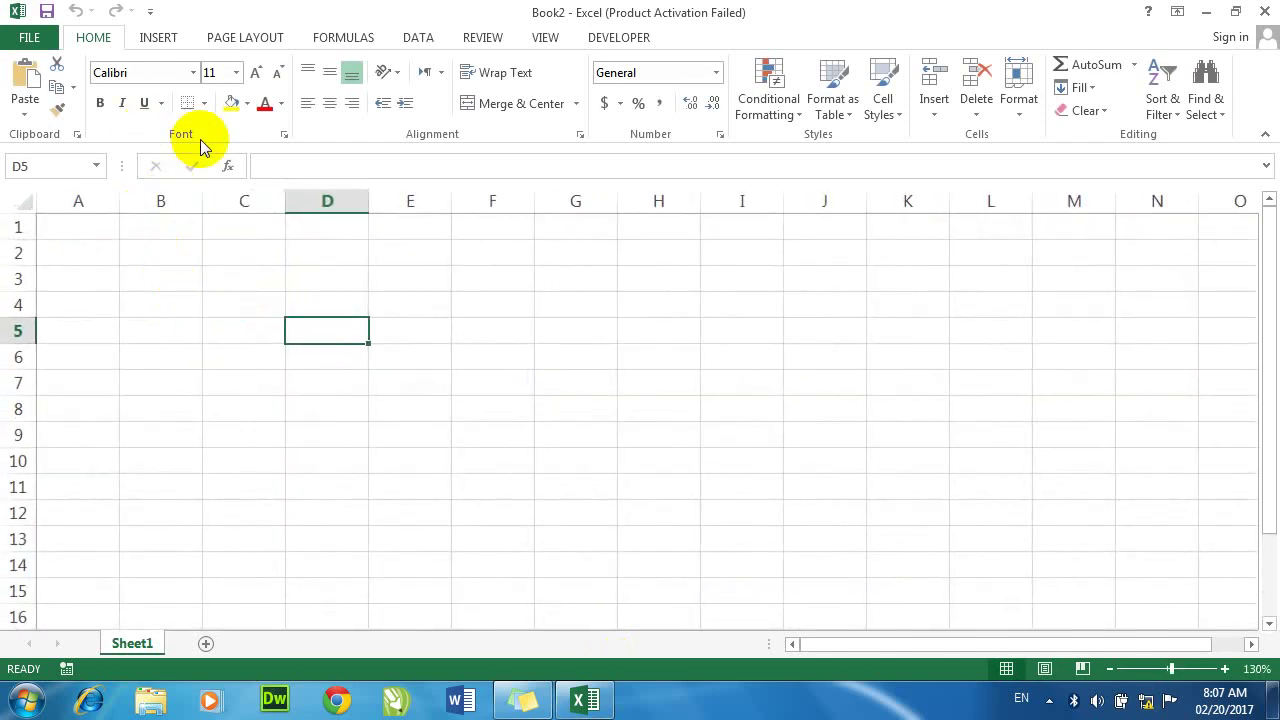
left_click(498, 358)
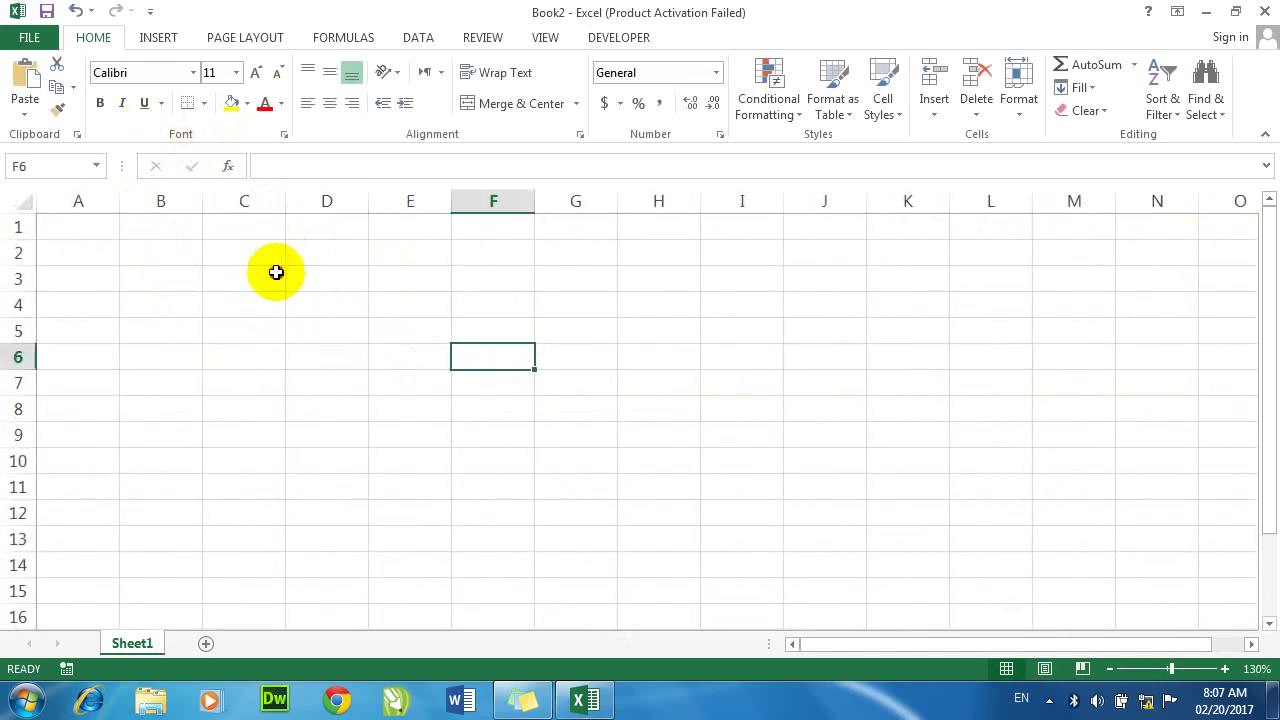
left_click_drag(276, 272, 907, 457)
type("Rokhan")
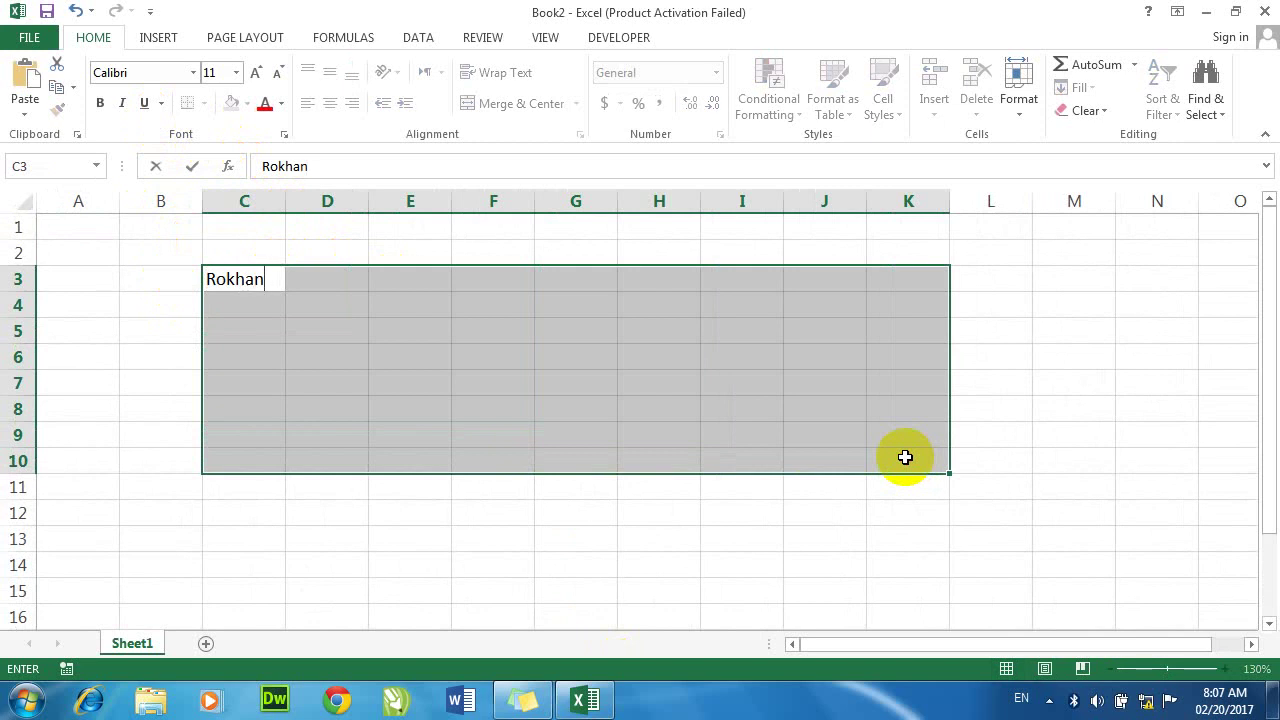
key("ctrl+Return")
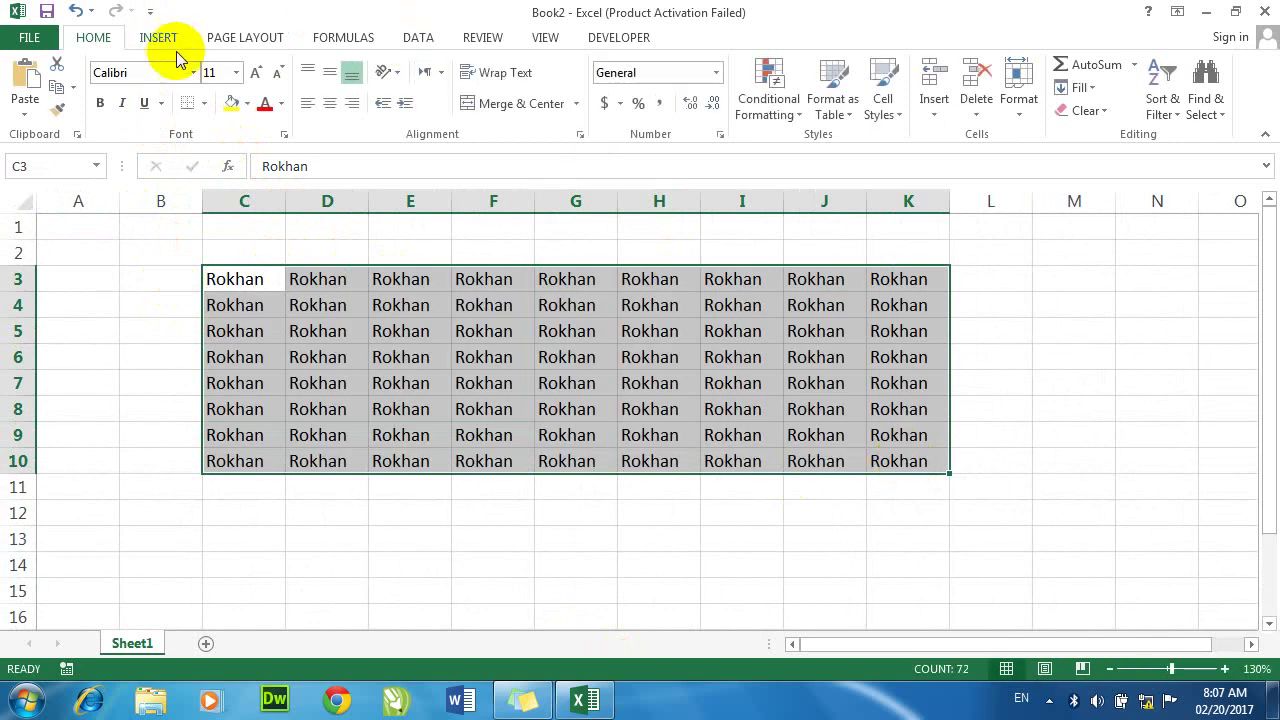
- Set the name cells in C3:K10 to Blackadder ITC font
left_click(193, 73)
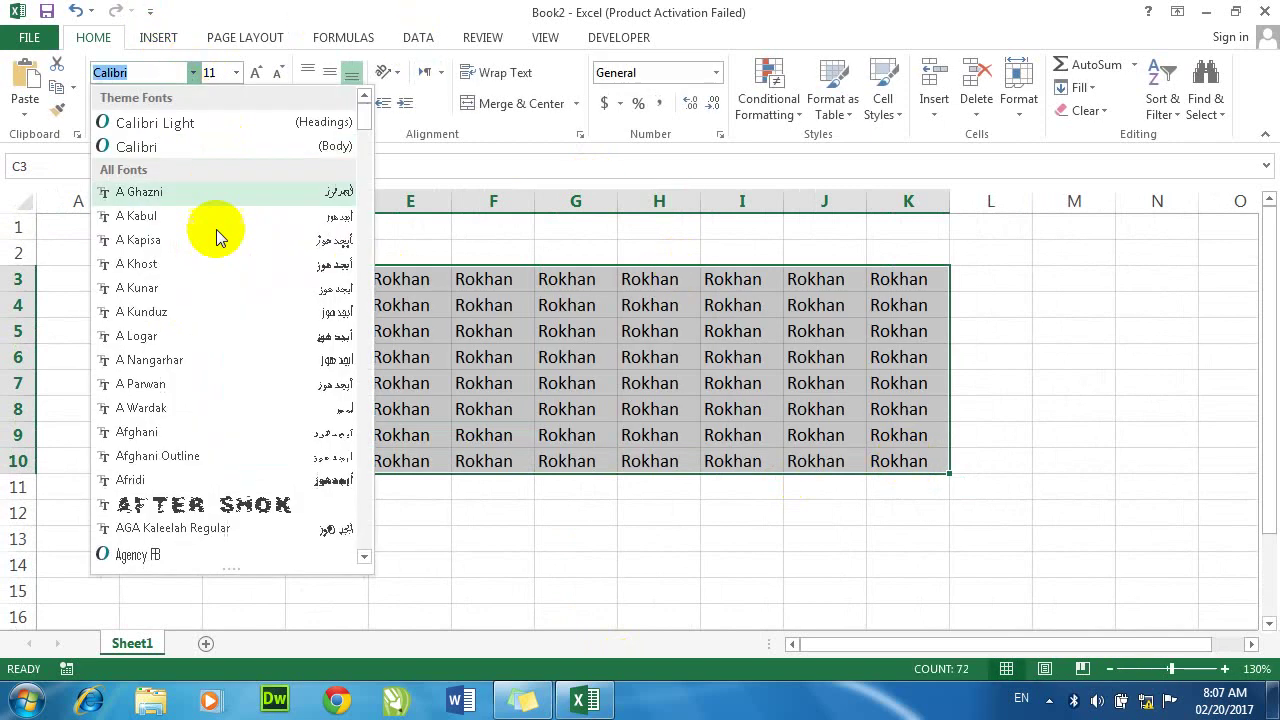
scroll(225, 470, "down", 4)
scroll(219, 456, "down", 2)
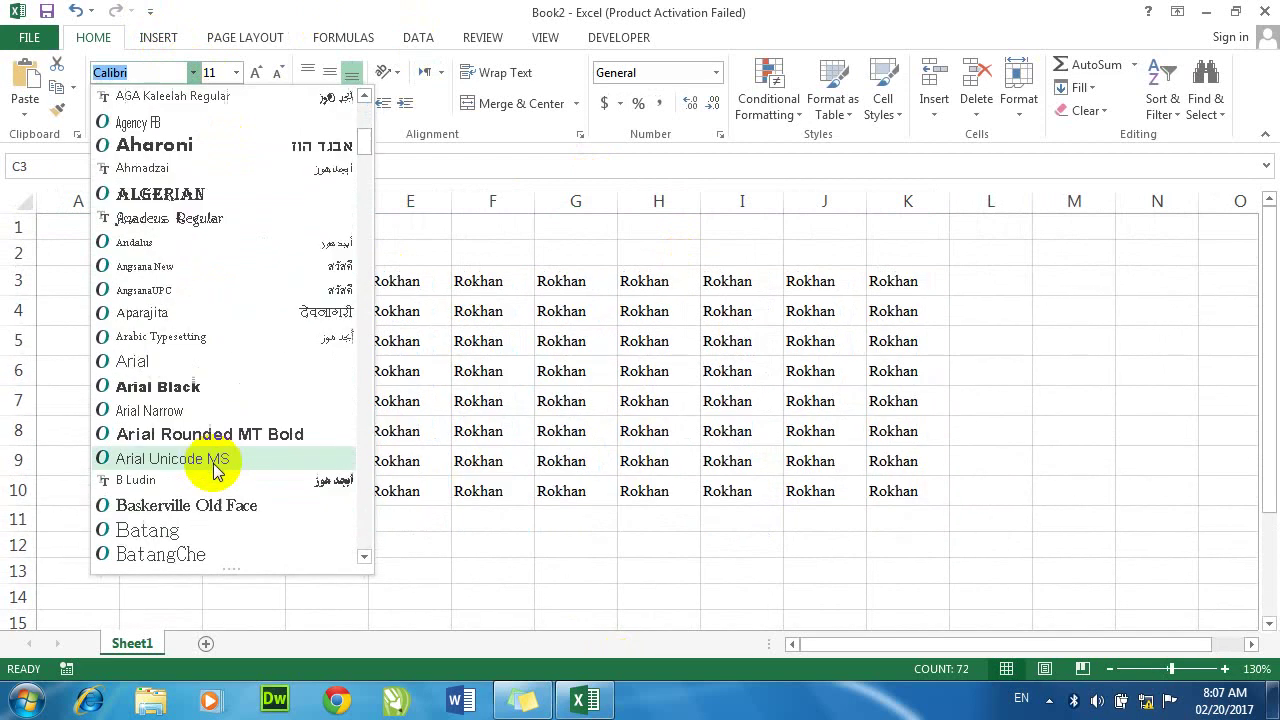
scroll(213, 463, "down", 3)
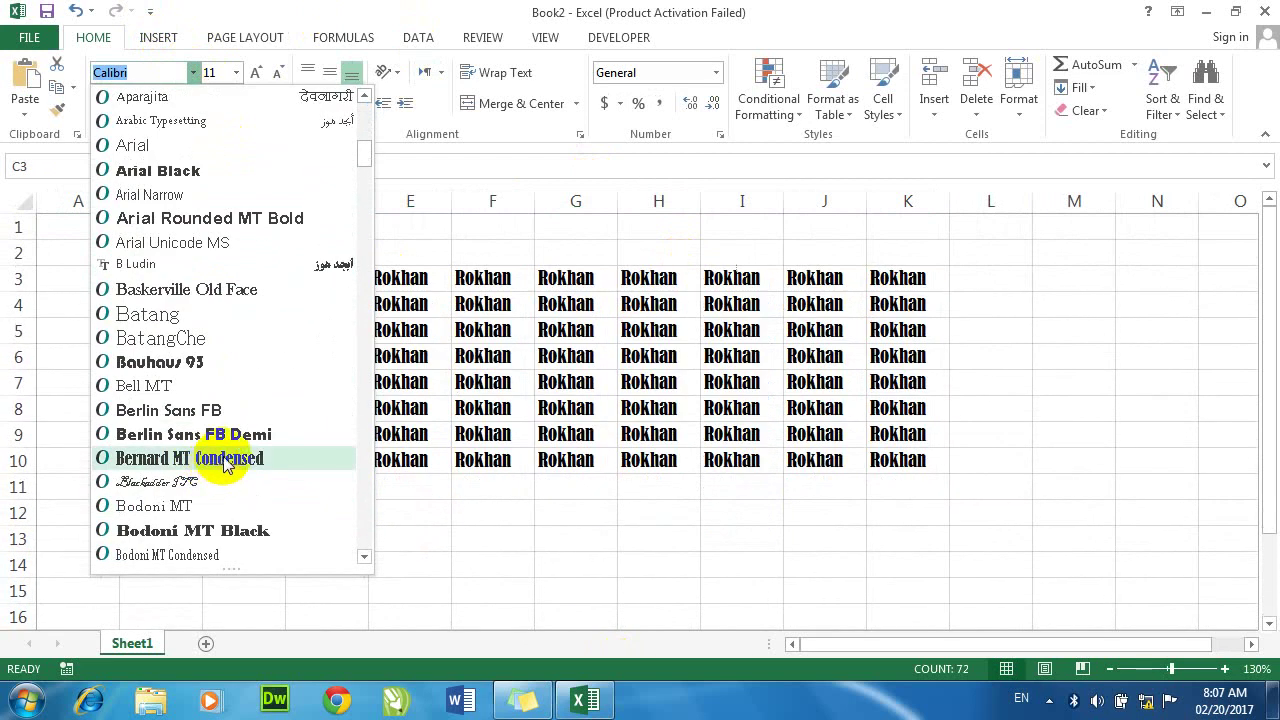
left_click(216, 488)
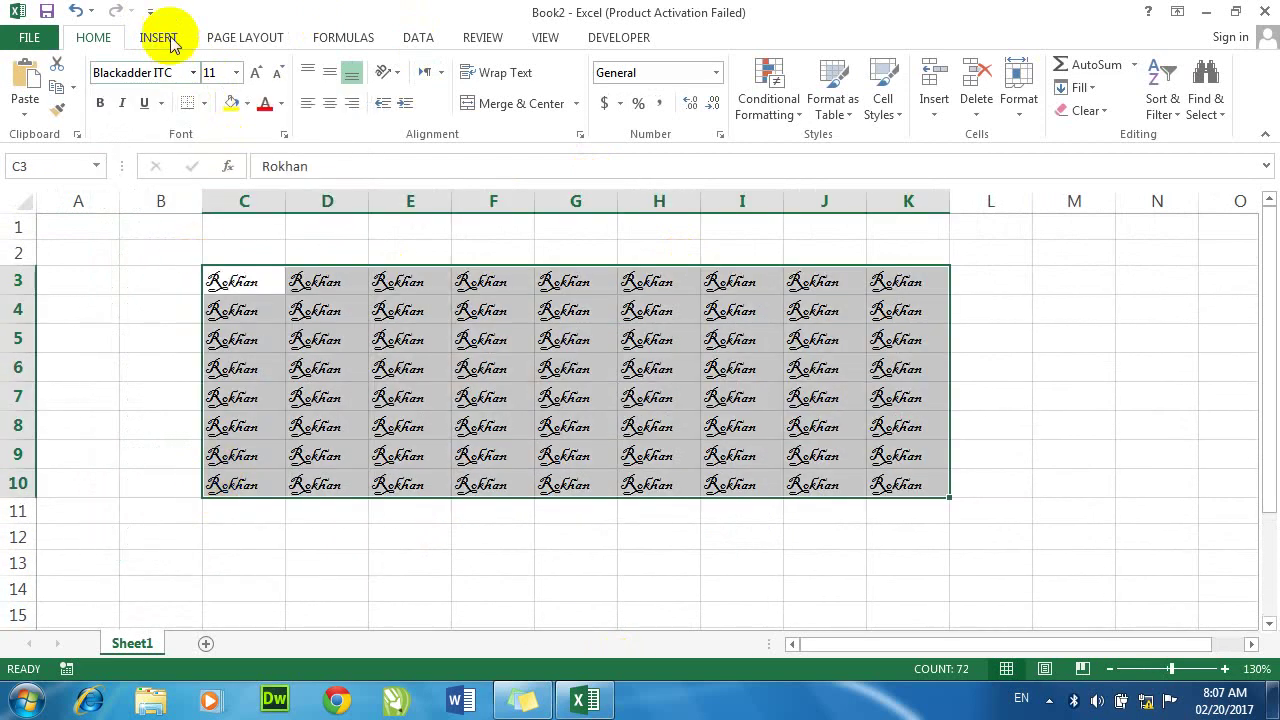
- Settle the font size at 12 after trying larger sizes, and leave the text unbolded
left_click(237, 73)
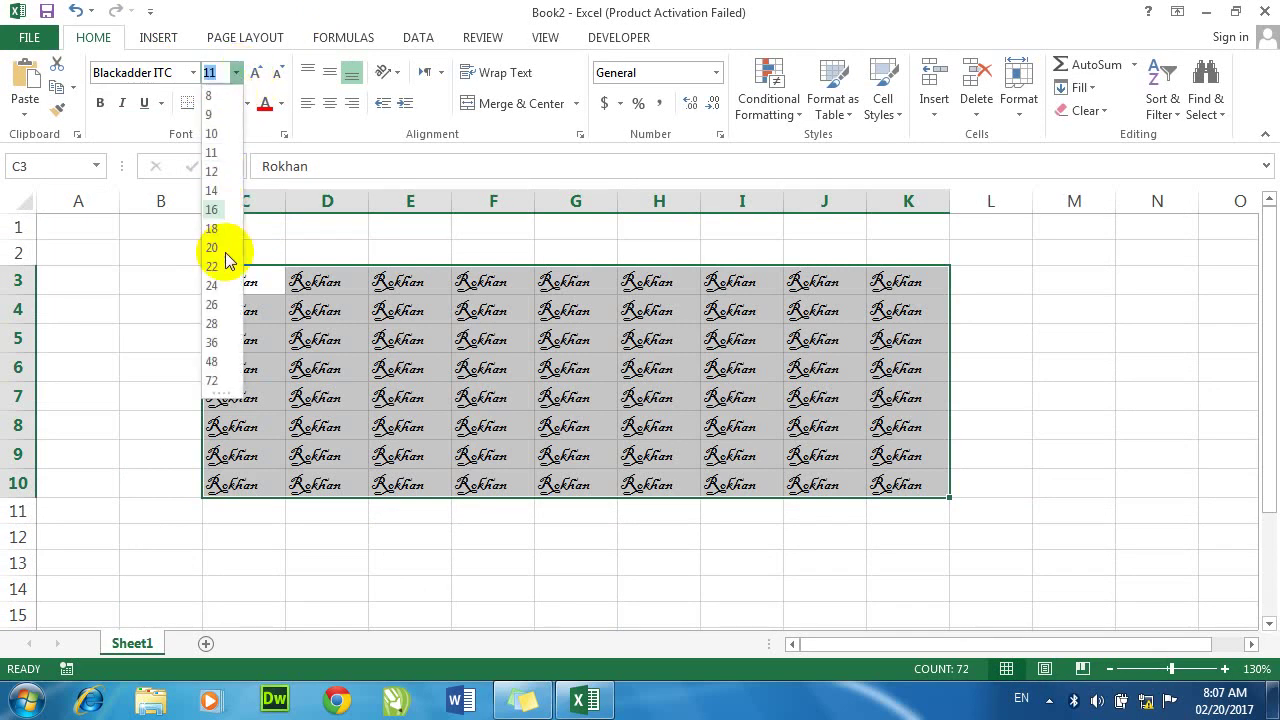
left_click(211, 304)
left_click(258, 76)
left_click(258, 76)
left_click(258, 76)
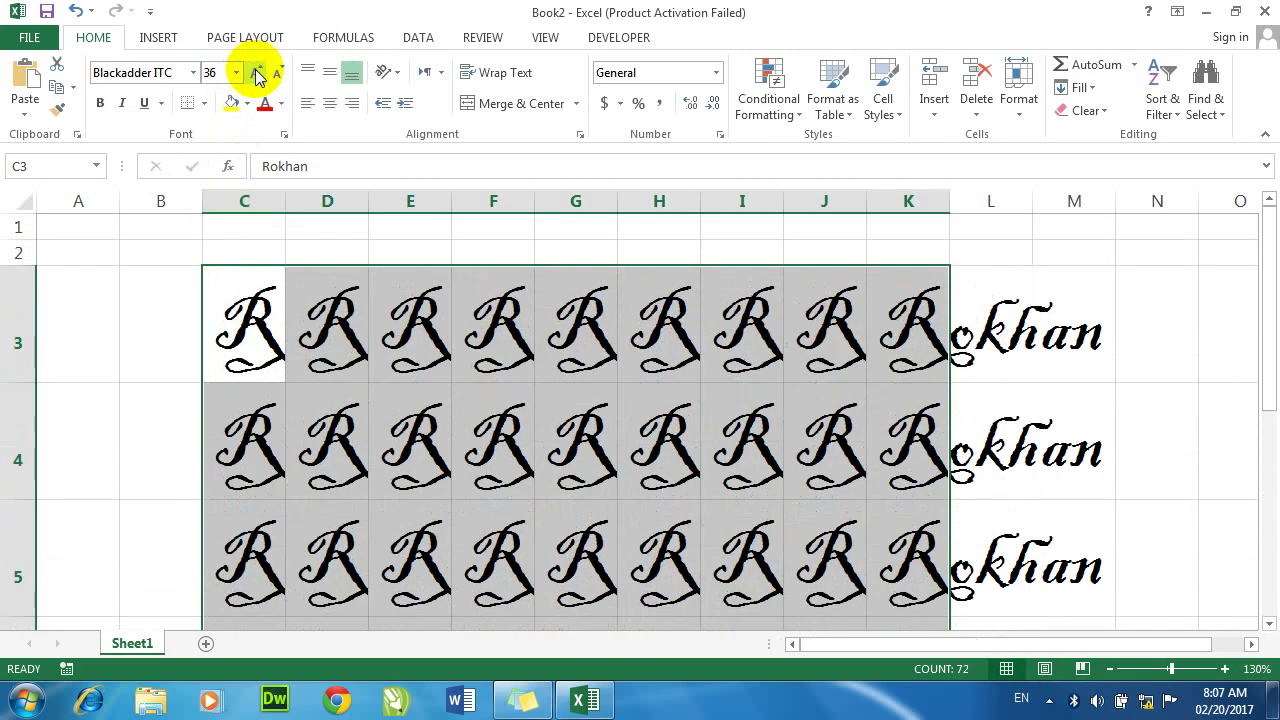
left_click(258, 76)
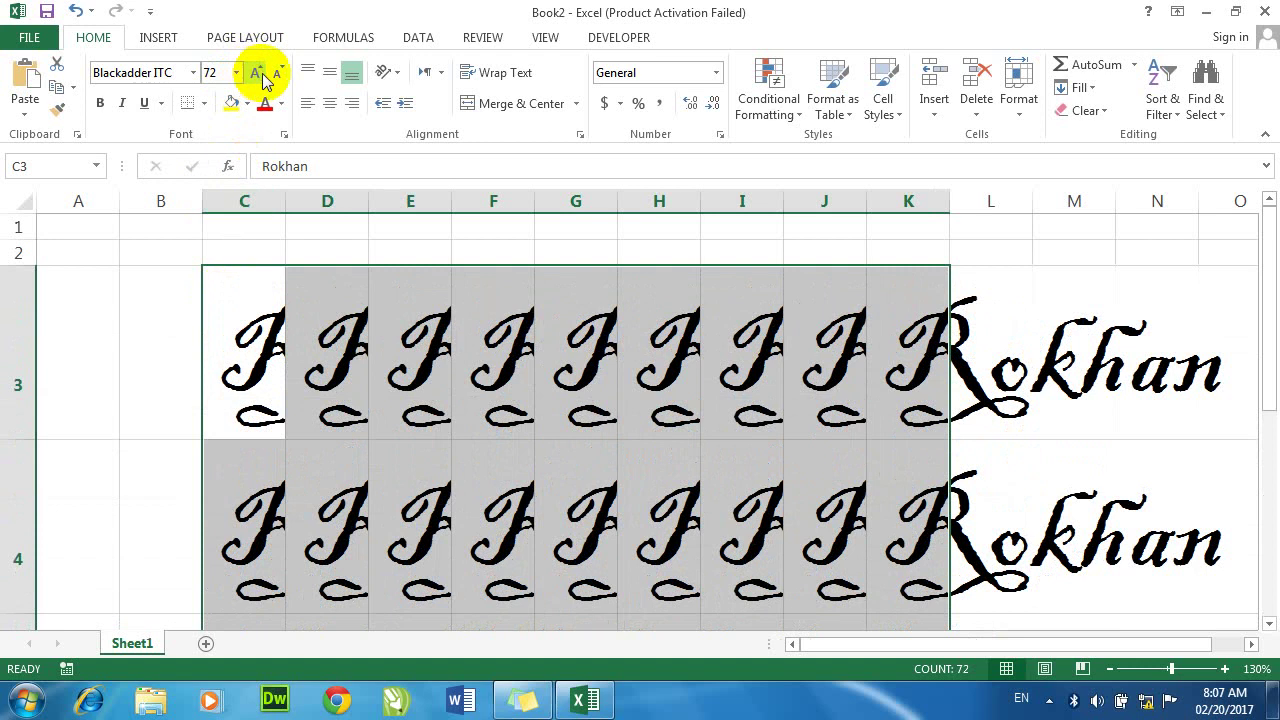
left_click(280, 76)
left_click(280, 76)
left_click(280, 76)
left_click(280, 76)
left_click(280, 76)
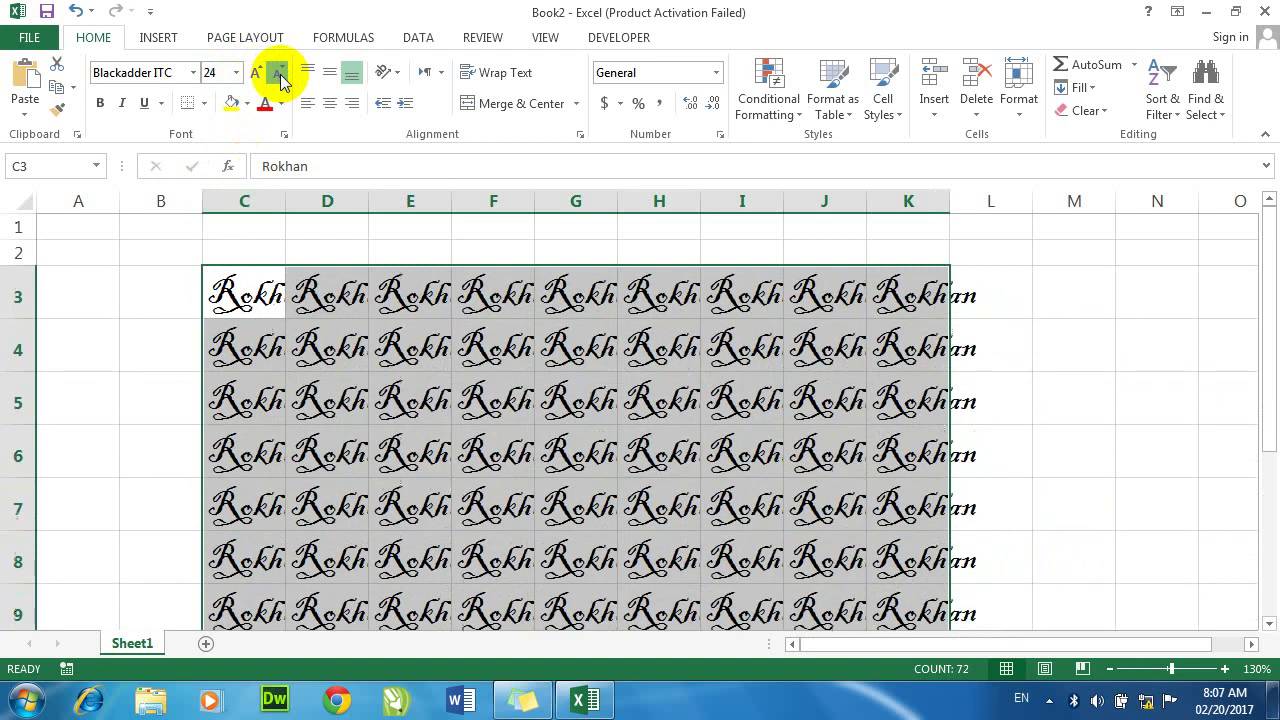
left_click(281, 76)
left_click(281, 76)
left_click(281, 76)
left_click(281, 76)
left_click(281, 76)
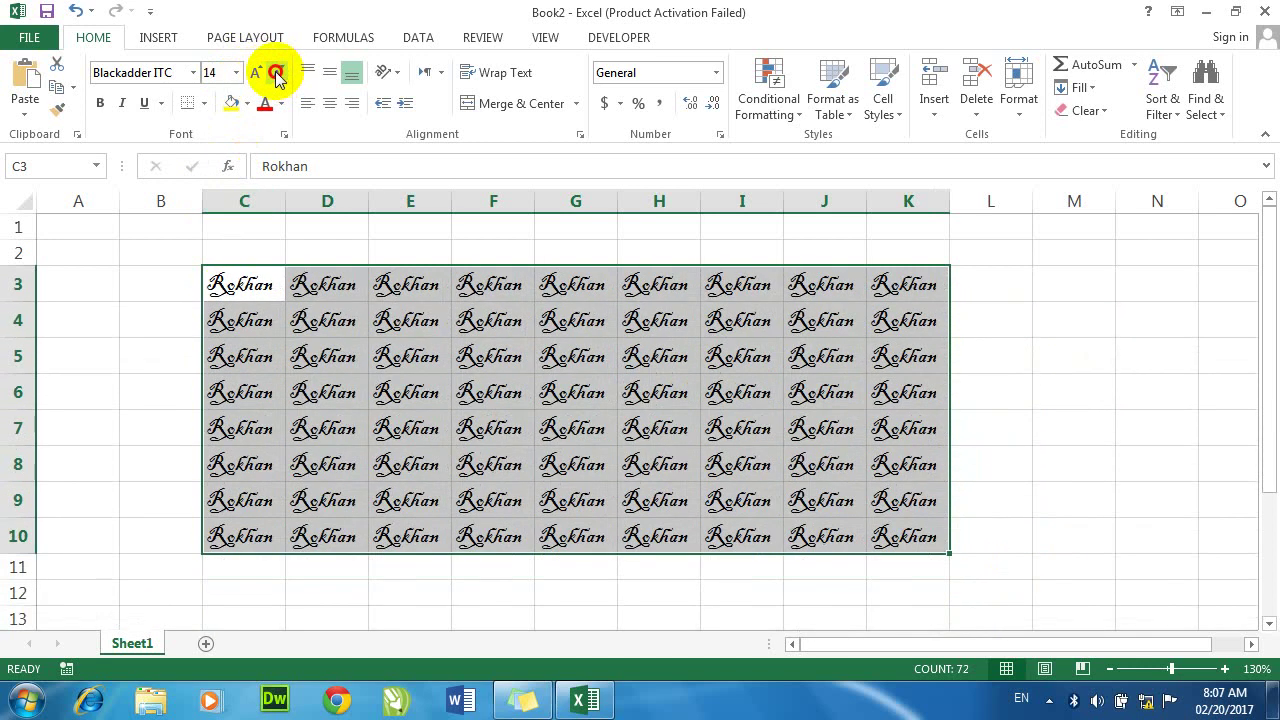
left_click(280, 76)
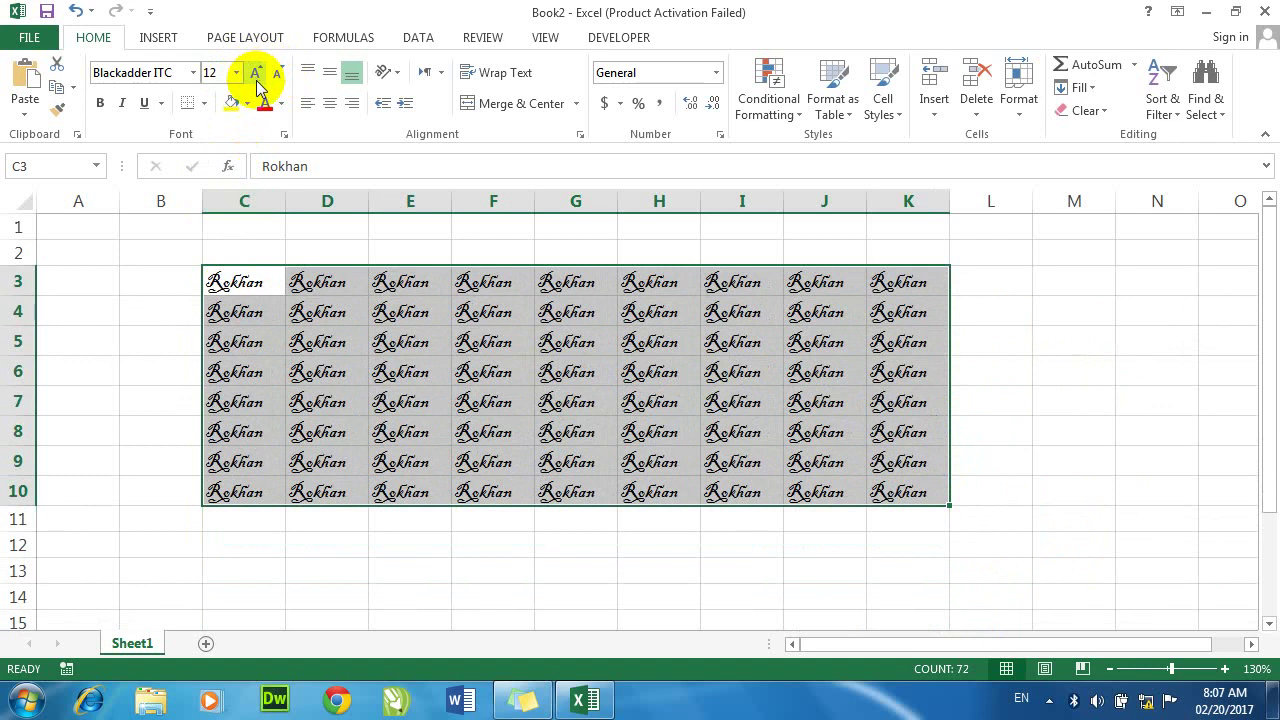
left_click(101, 105)
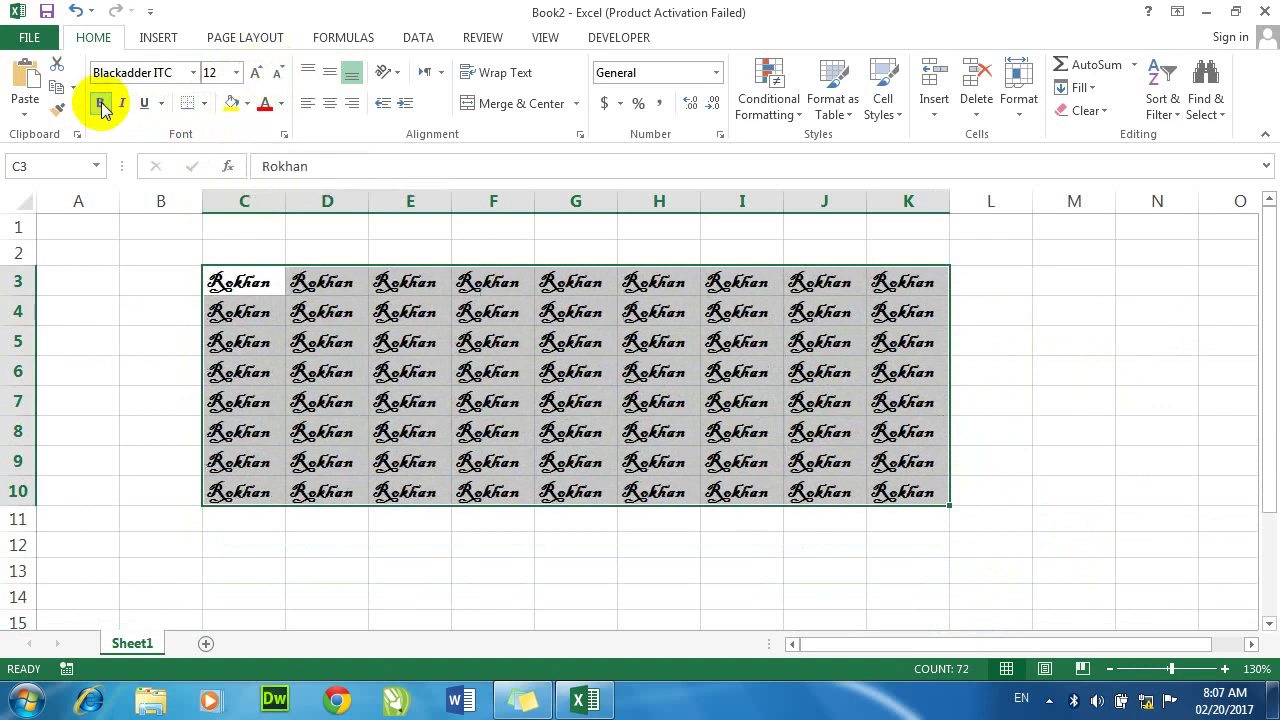
left_click(101, 105)
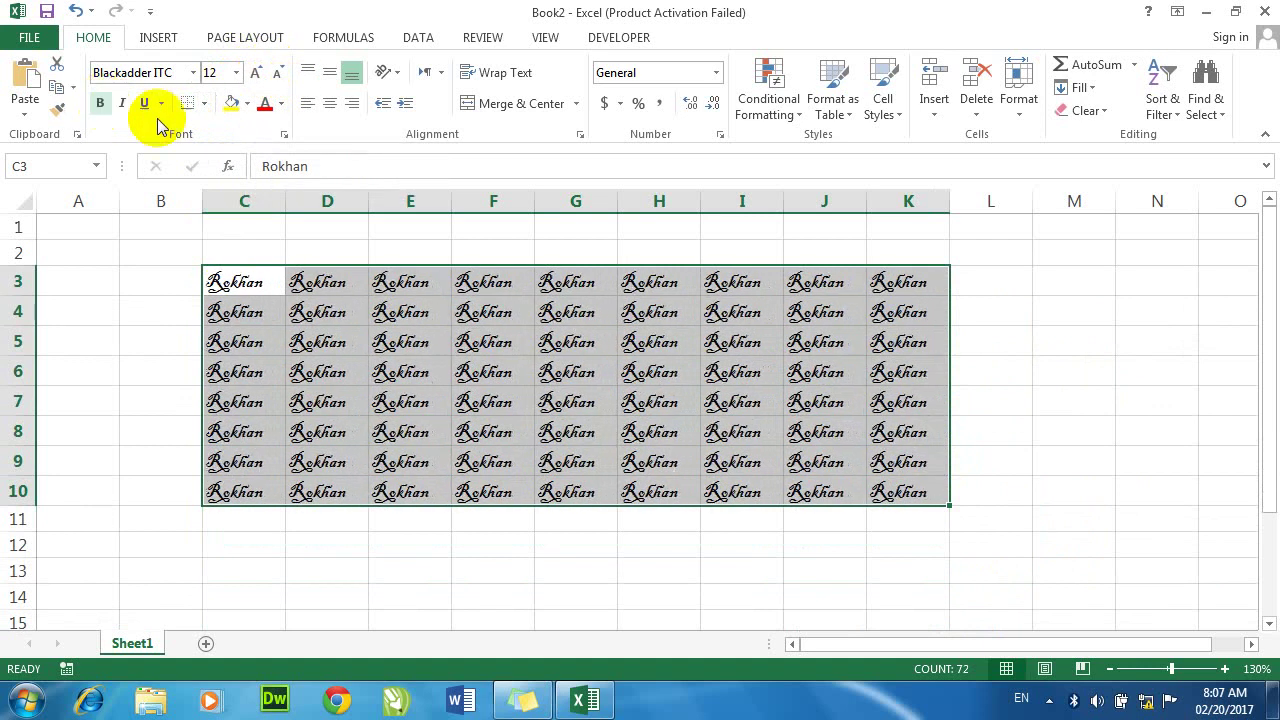
- Merge and center E1:I2 and enter the title Welcome
left_click_drag(417, 229, 764, 255)
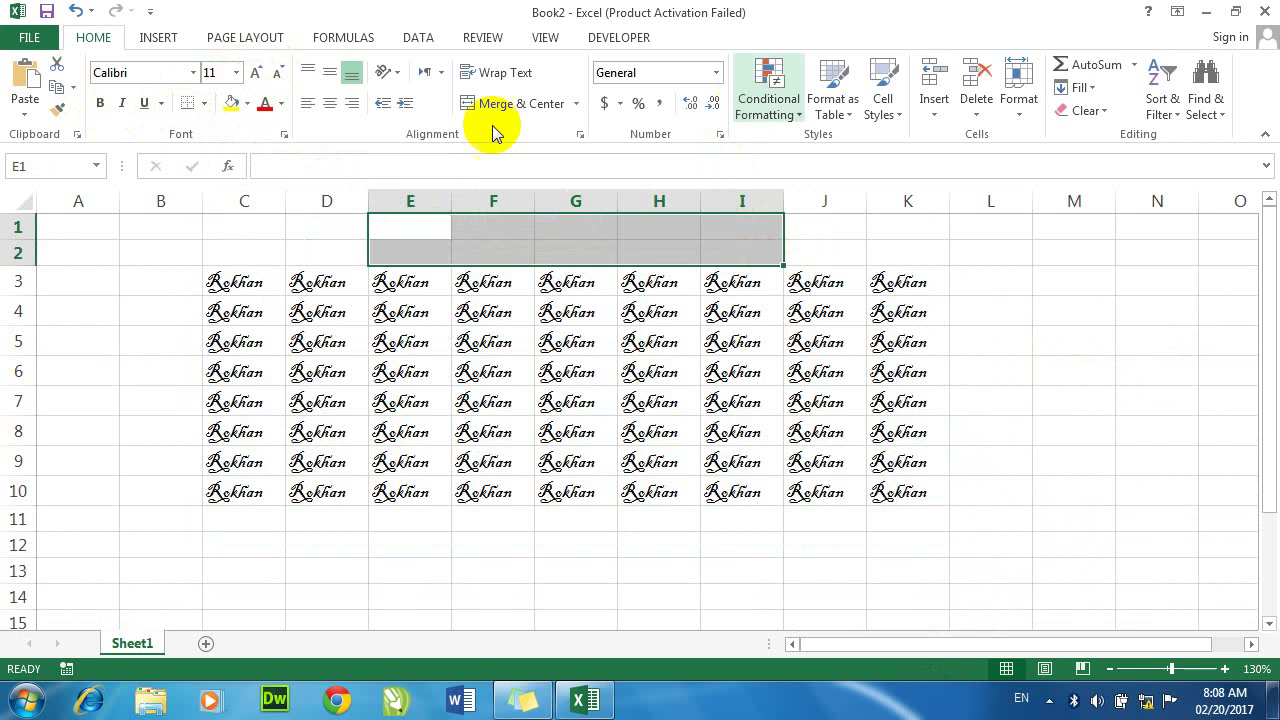
left_click(510, 103)
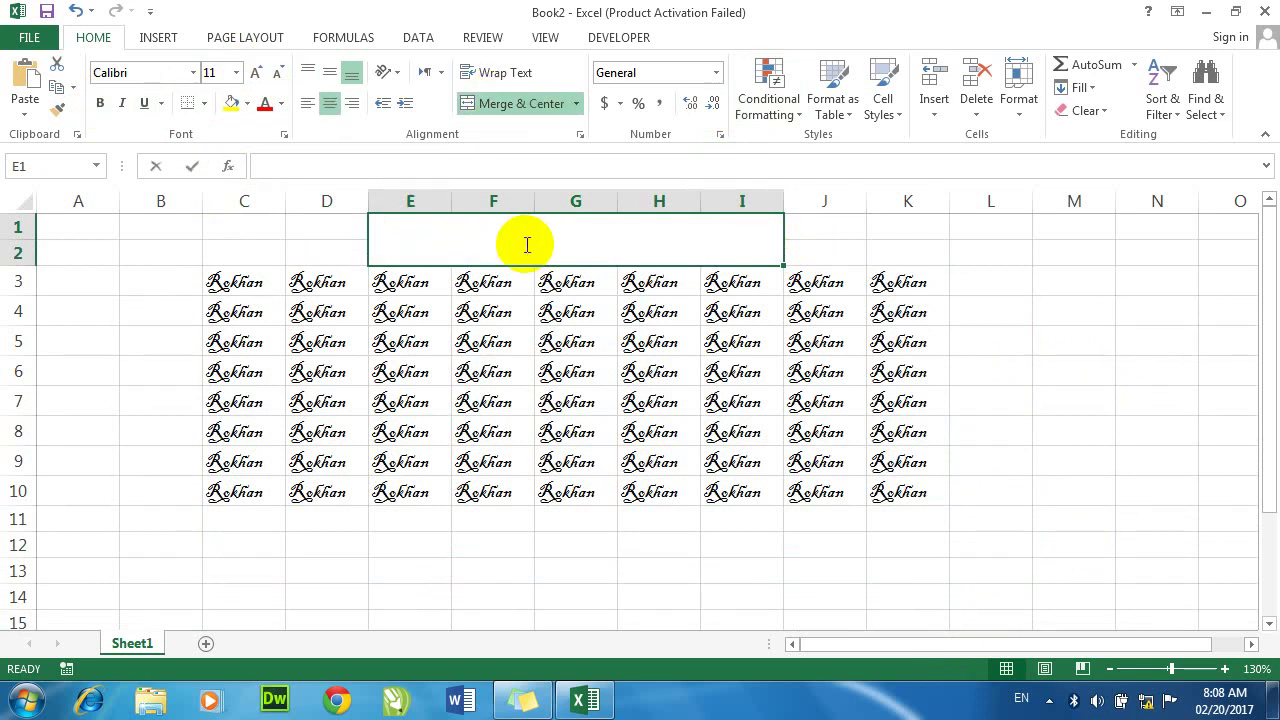
type("Welcom")
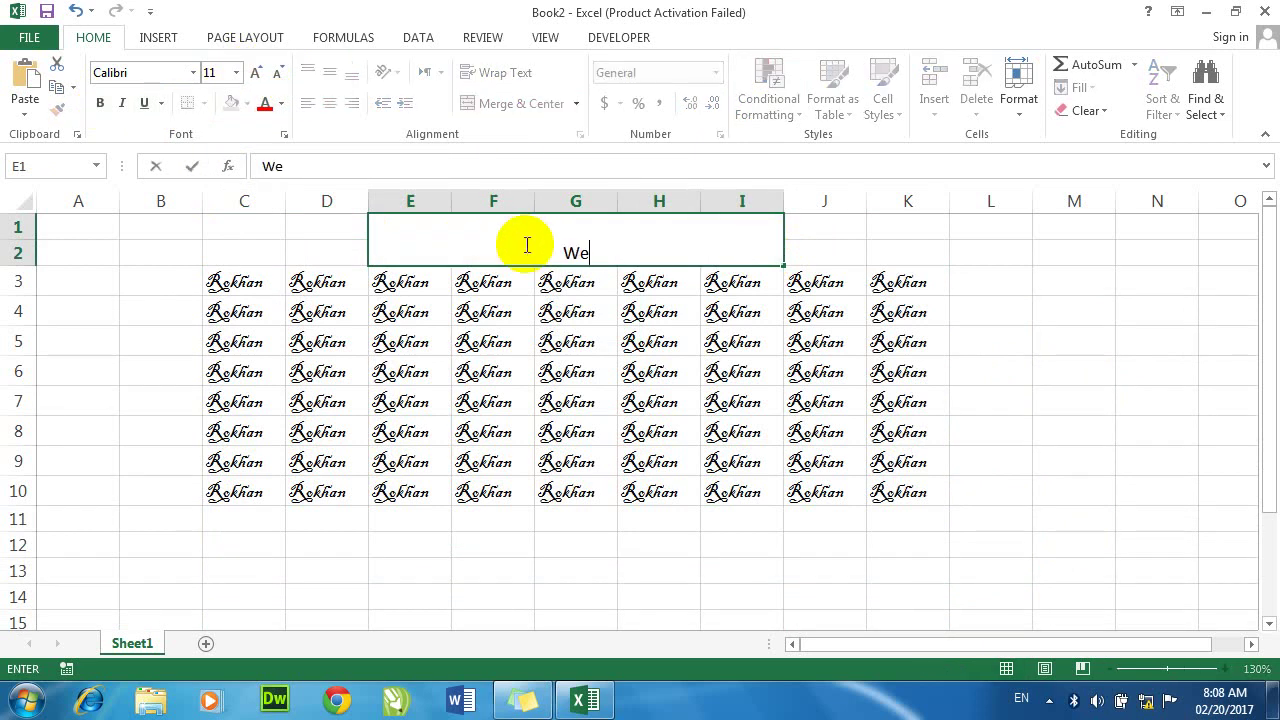
type("e")
key("Return")
- Make the Welcome title bold and italic, with the underline removed
left_click(523, 243)
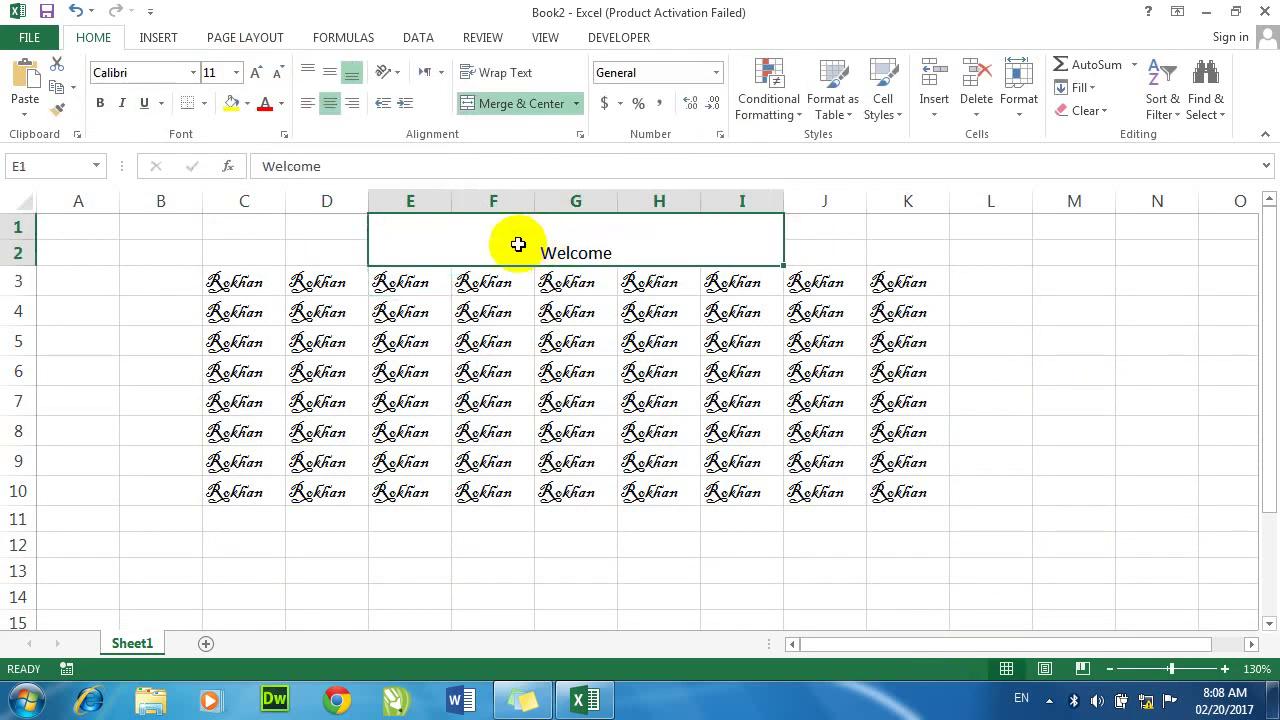
left_click(101, 103)
left_click(402, 400)
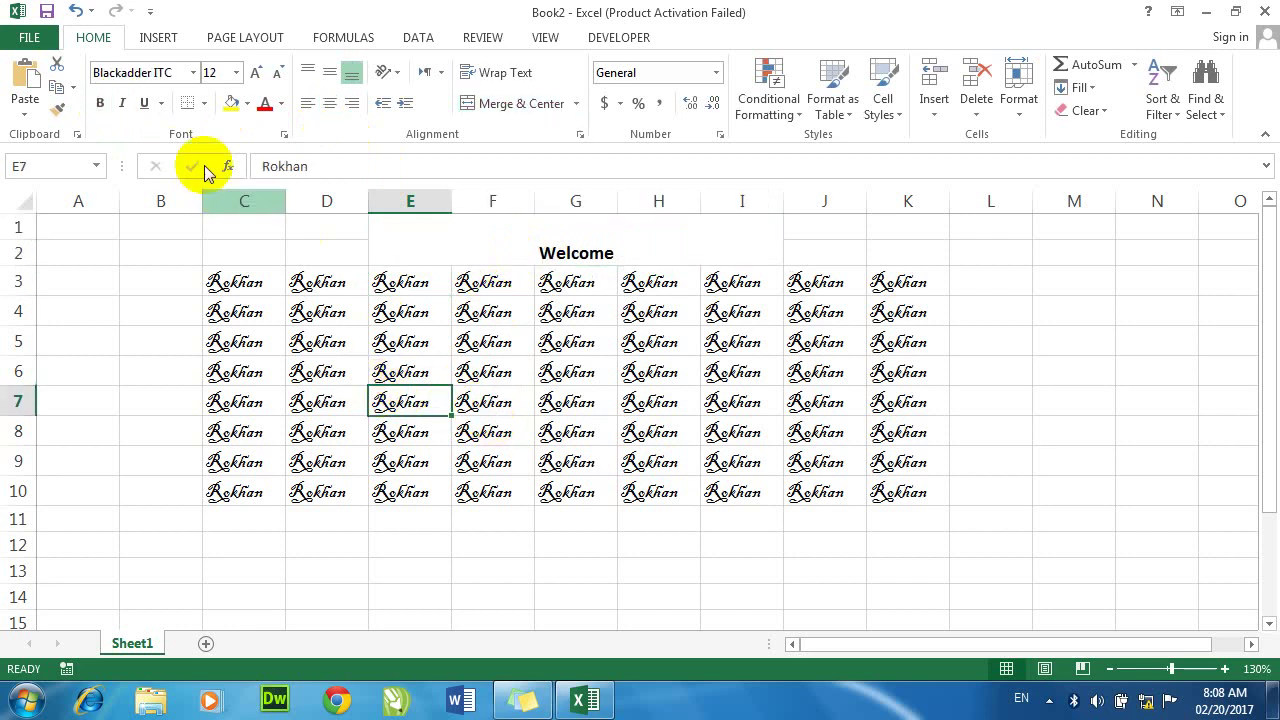
left_click(480, 248)
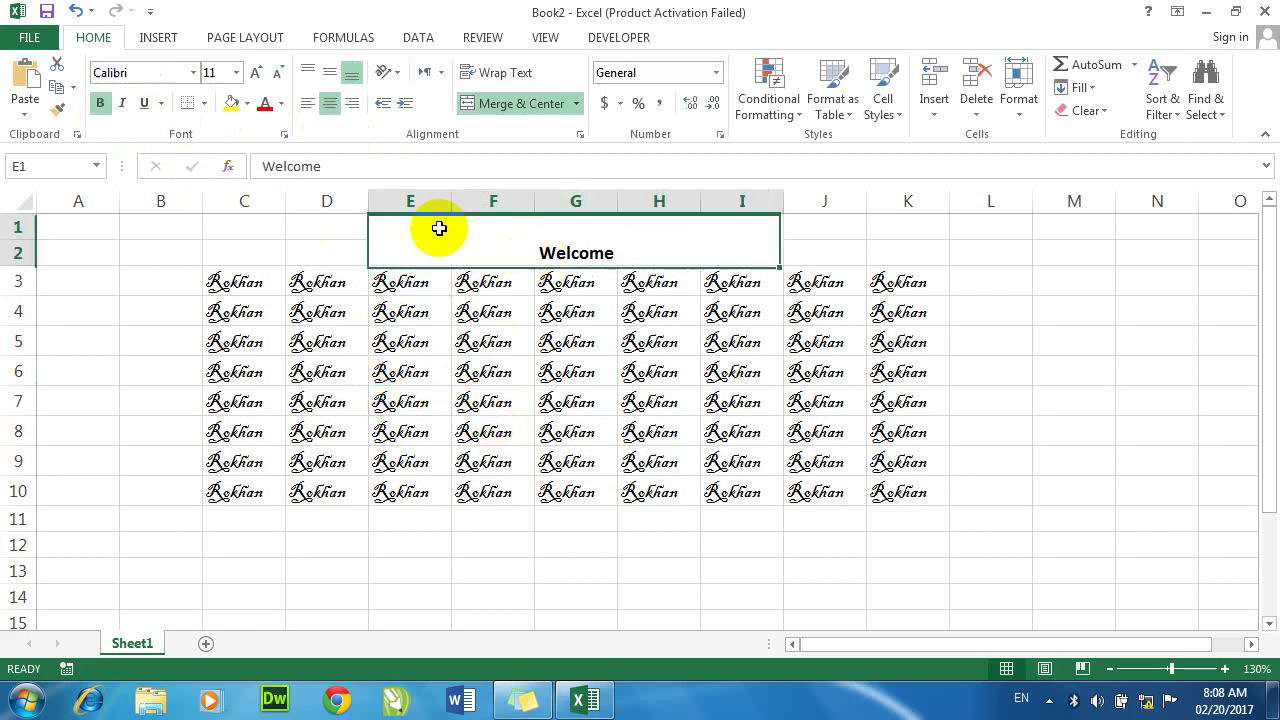
left_click(122, 103)
left_click(144, 103)
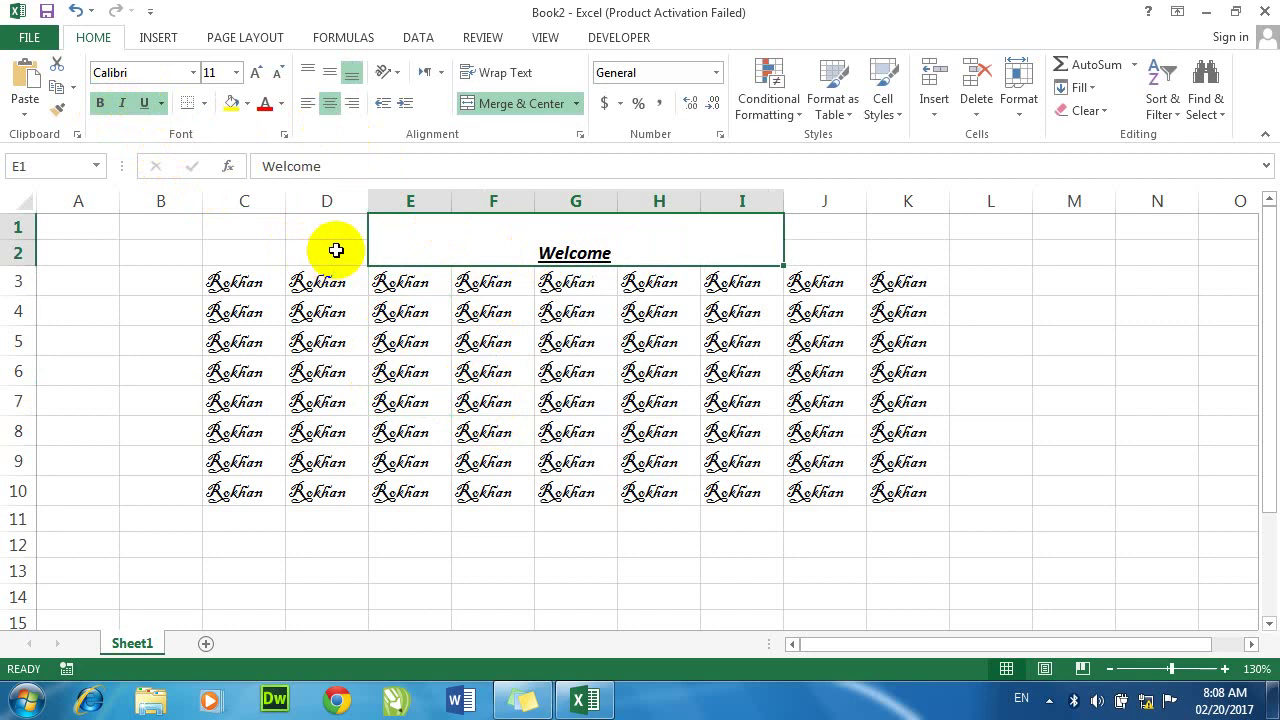
key("ctrl+u")
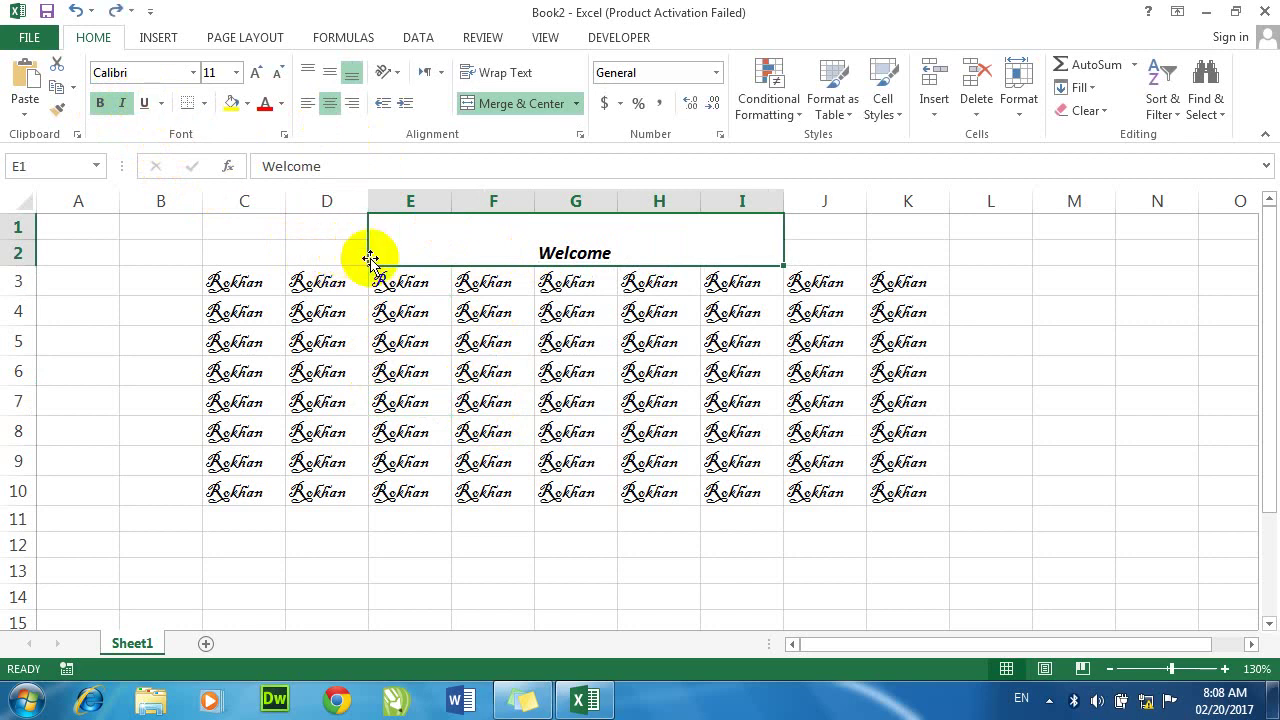
left_click(636, 362)
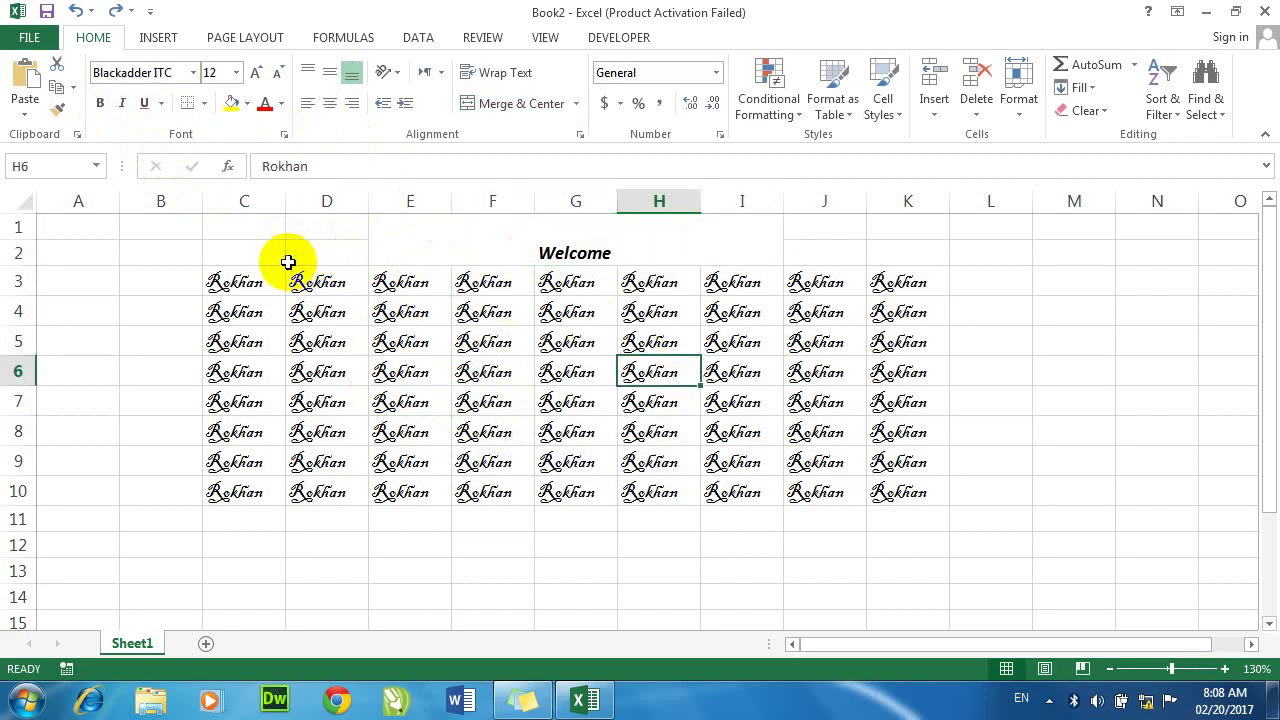
left_click(530, 250)
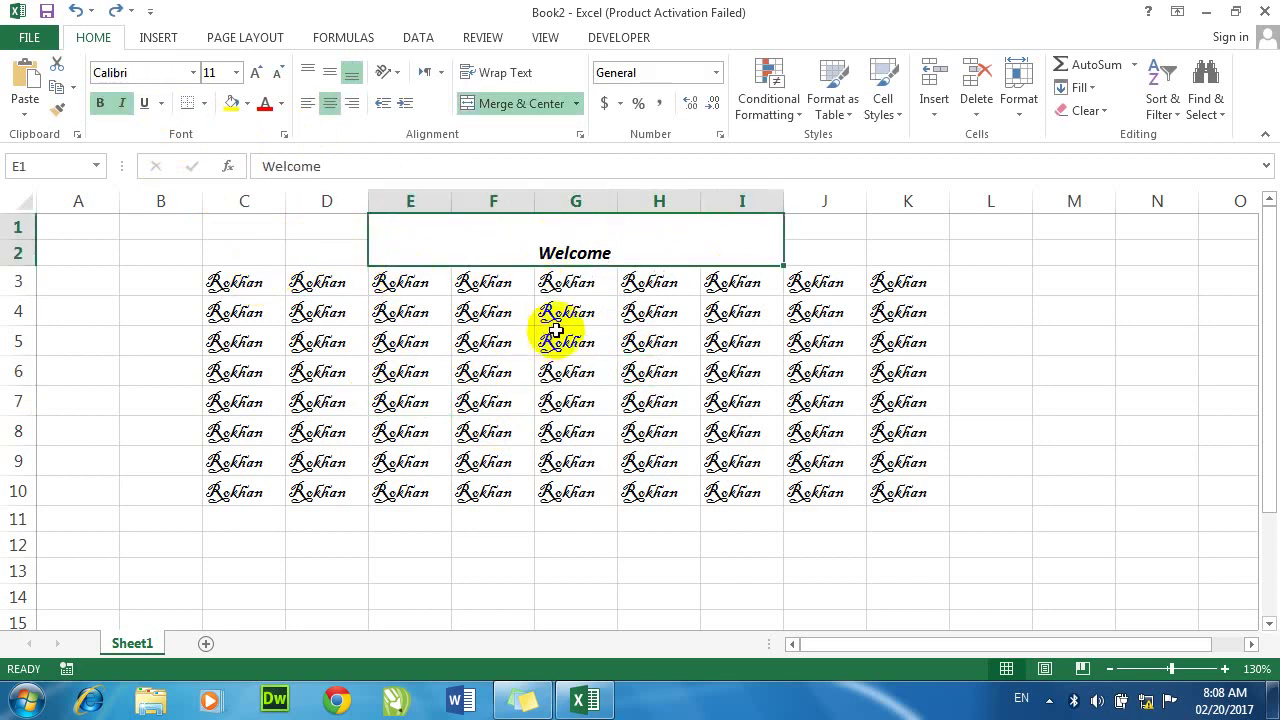
left_click(680, 340)
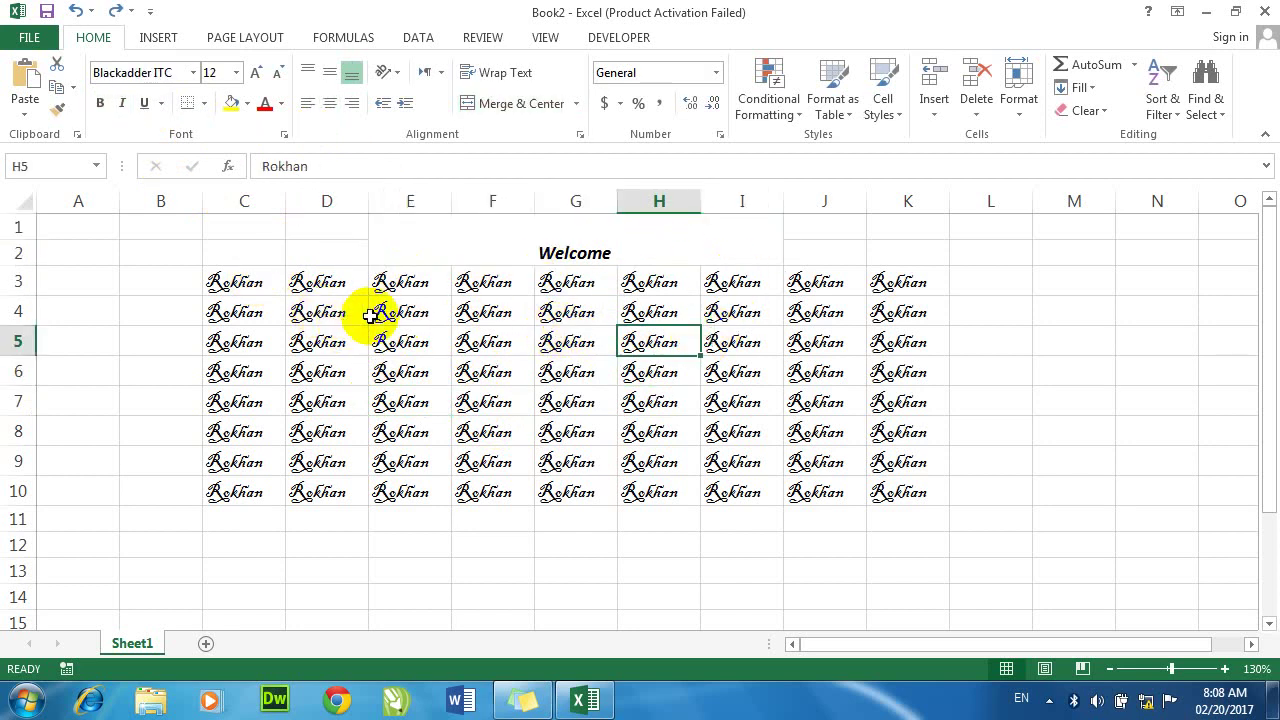
key("ctrl+p")
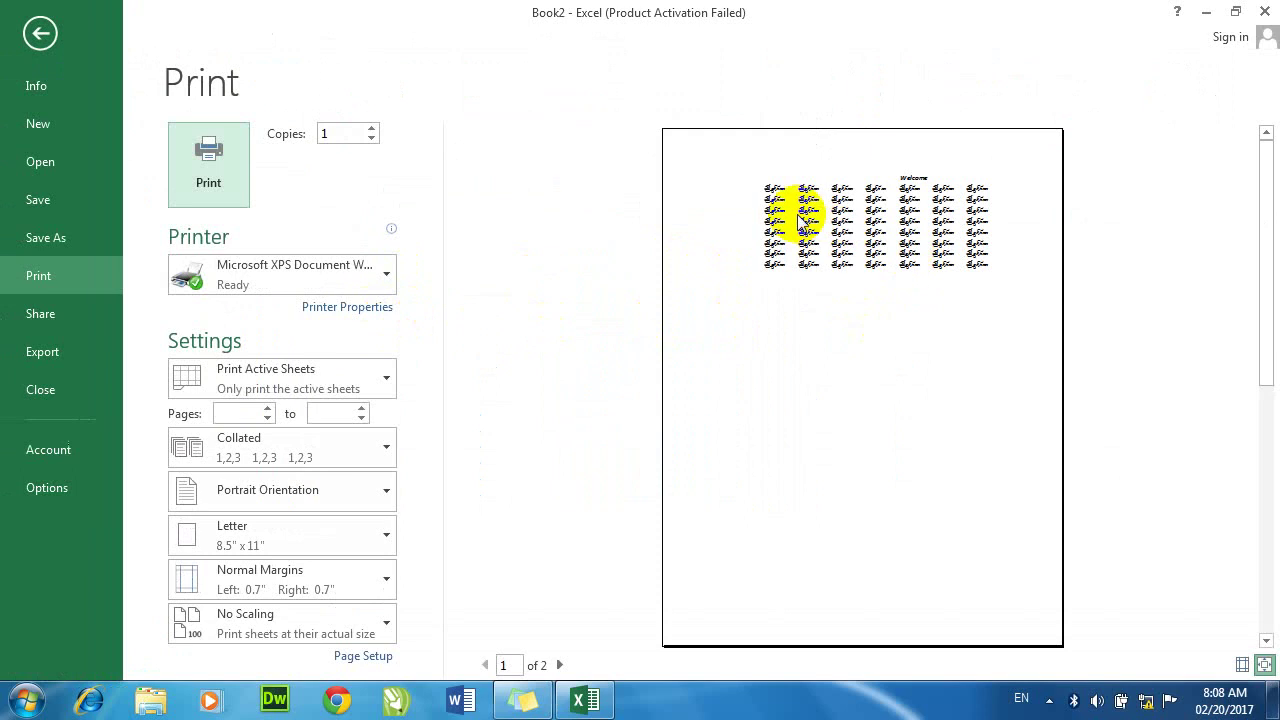
left_click(40, 33)
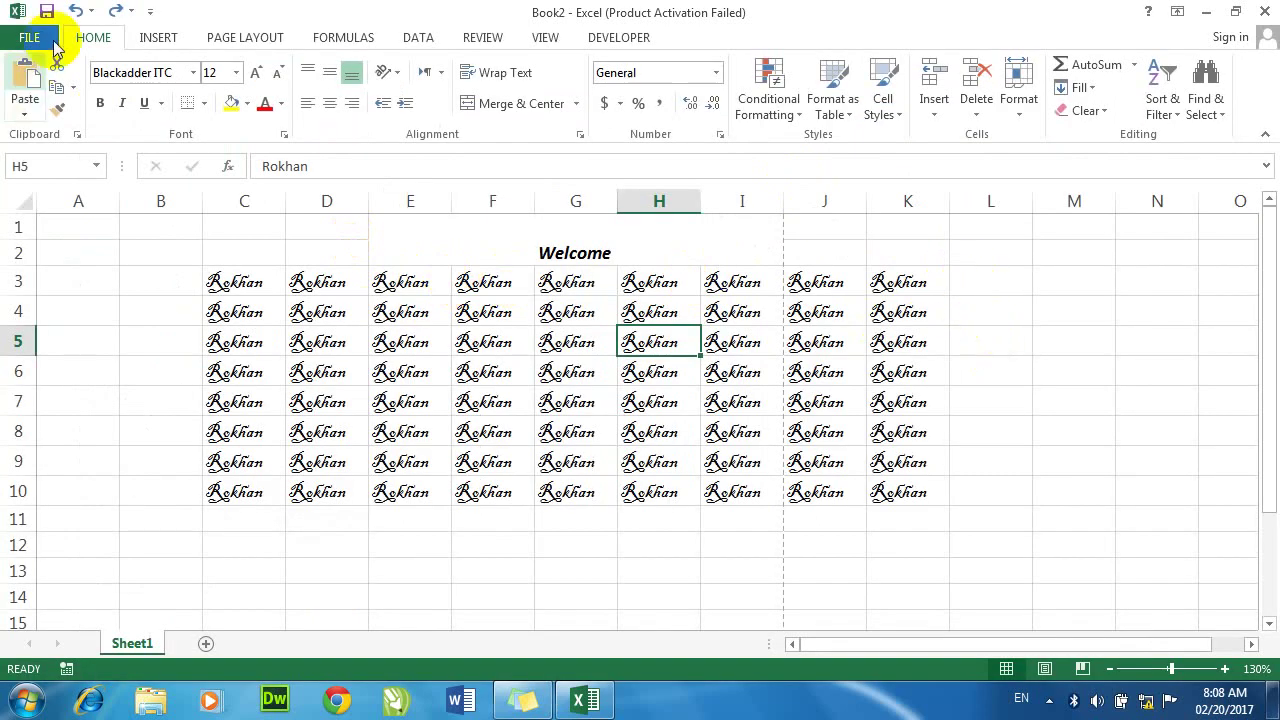
key("ctrl+p")
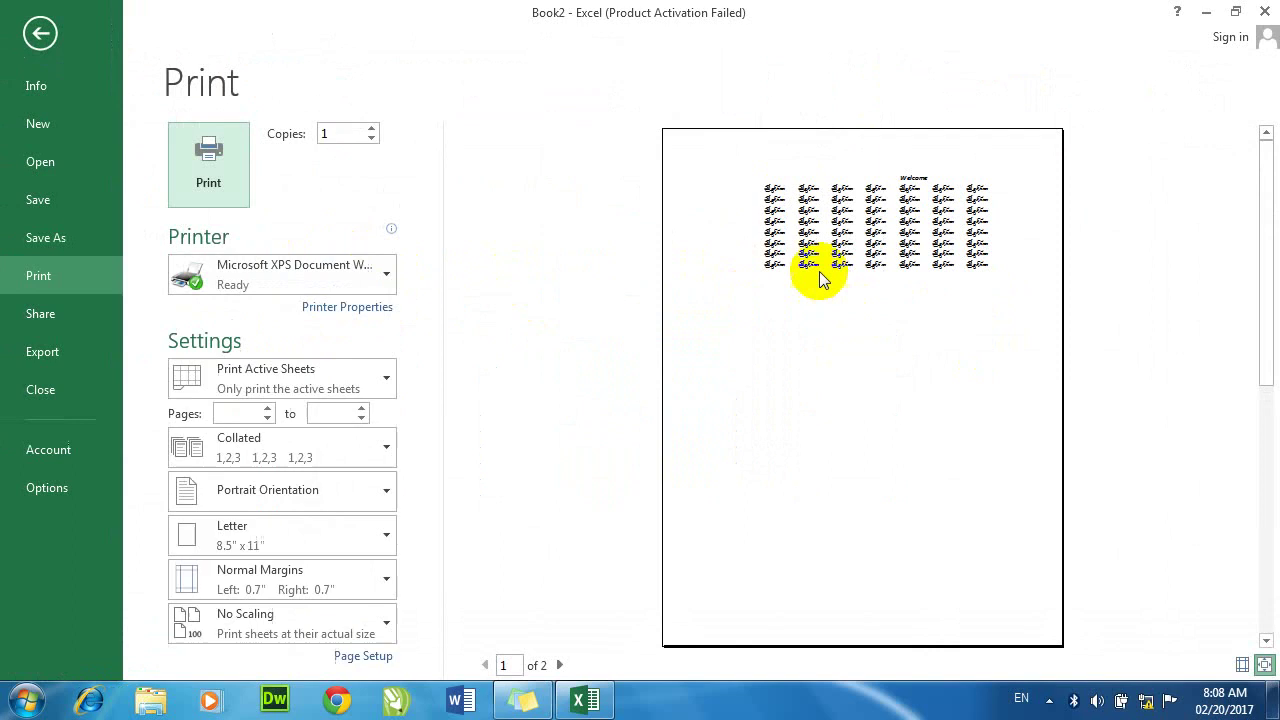
left_click(40, 38)
left_click_drag(240, 283, 925, 498)
- Add a bottom border and then a top border to the name table
left_click(205, 105)
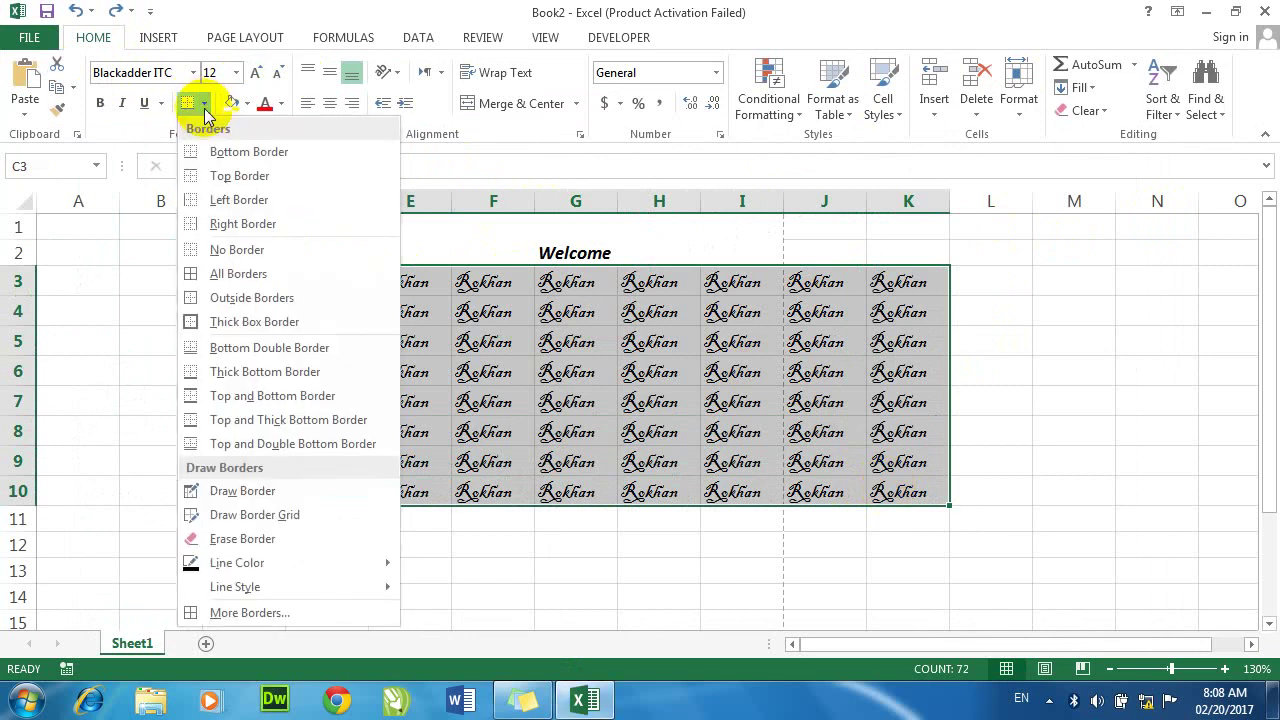
left_click(230, 151)
left_click_drag(483, 342, 483, 372)
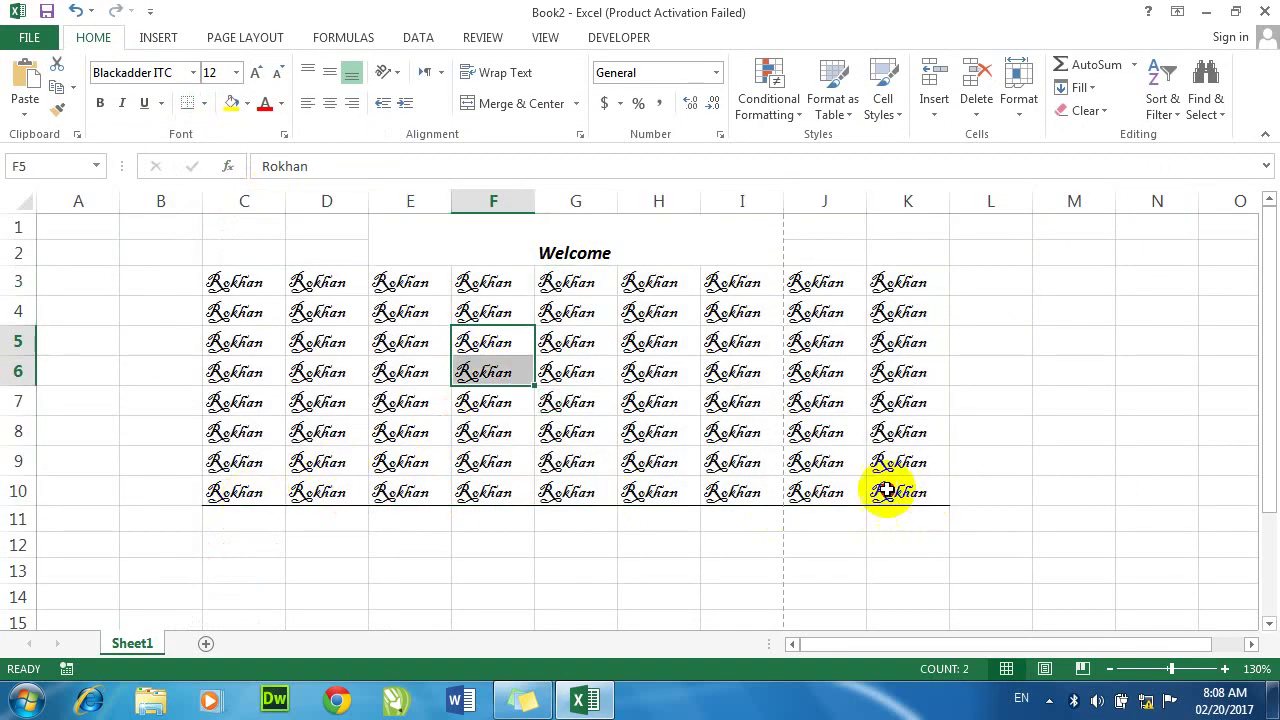
mouse_move(893, 492)
left_mouse_down()
mouse_move(356, 363)
mouse_move(240, 282)
left_mouse_up()
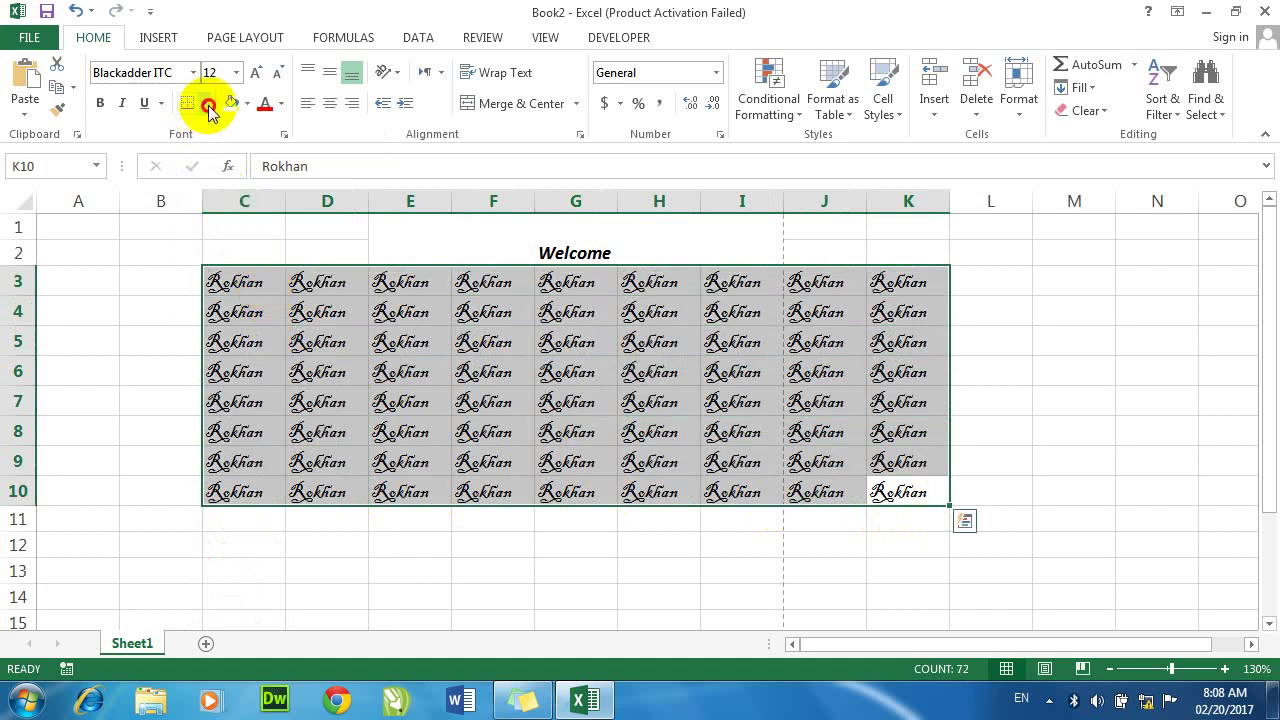
left_click(204, 104)
left_click(228, 175)
- Apply All Borders to C3:K10 and open the print preview
left_click(483, 400)
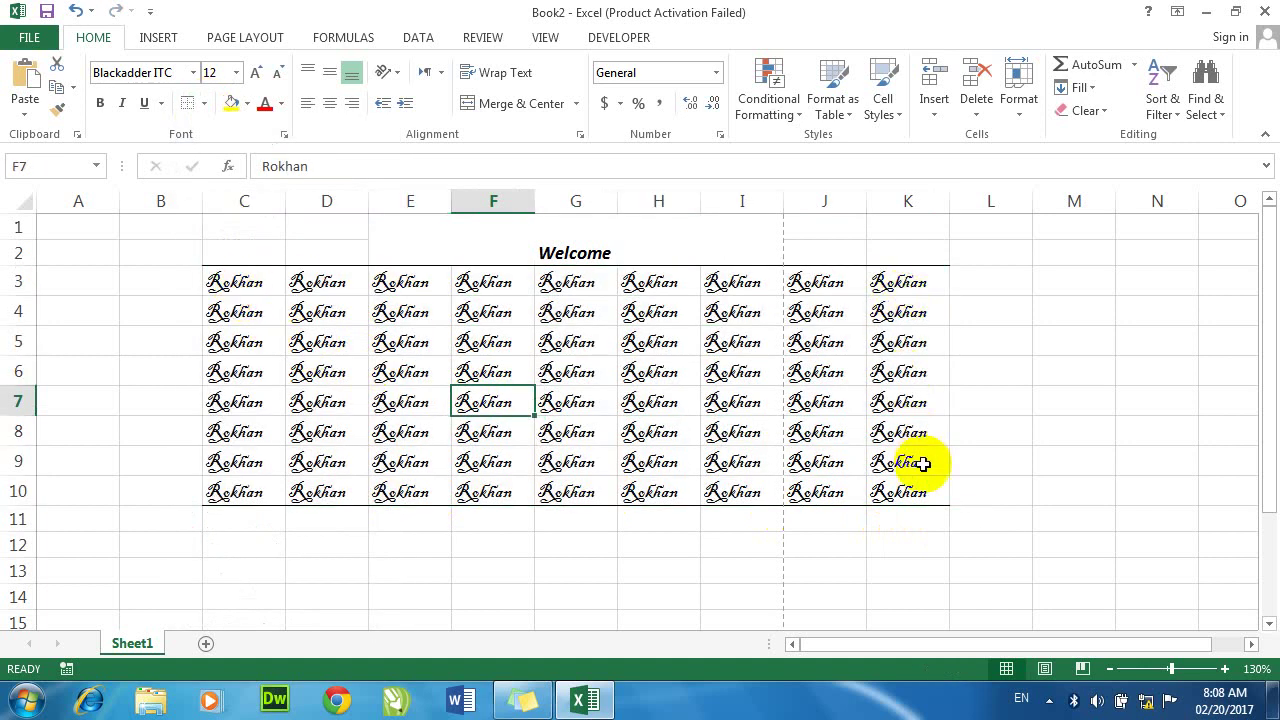
left_click_drag(900, 492, 246, 285)
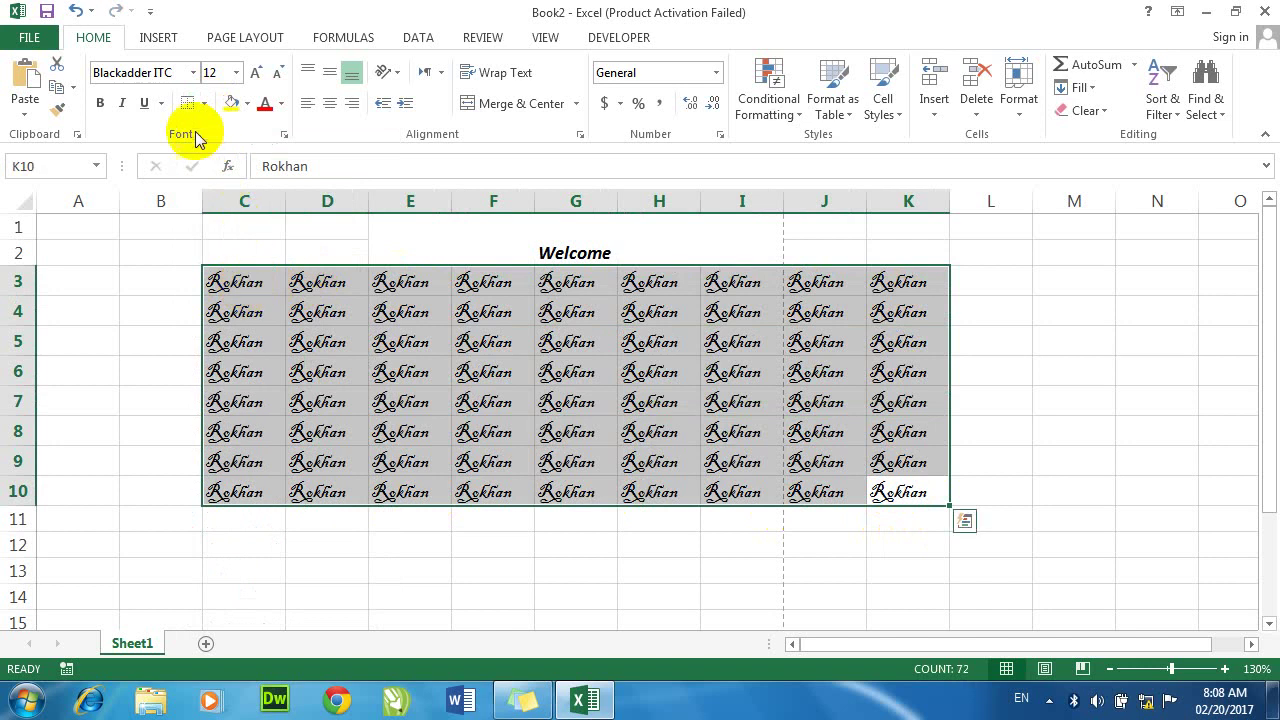
left_click(204, 104)
left_click(224, 274)
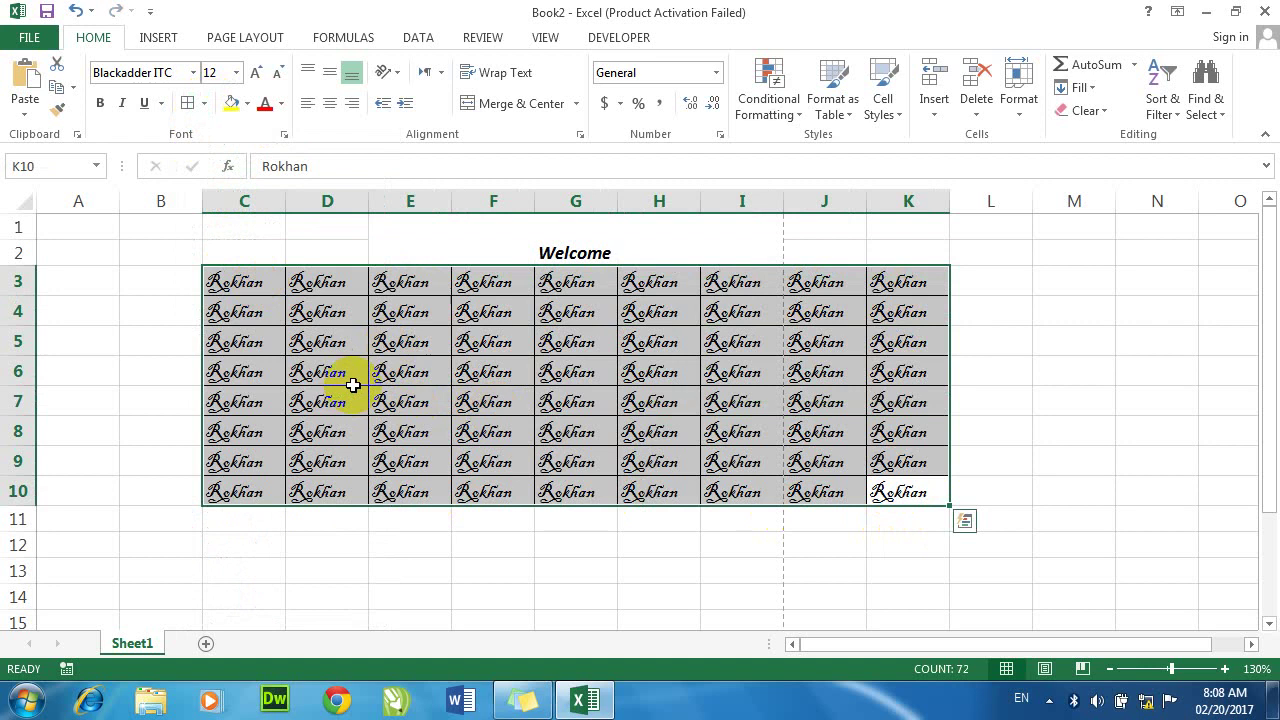
left_click(292, 378)
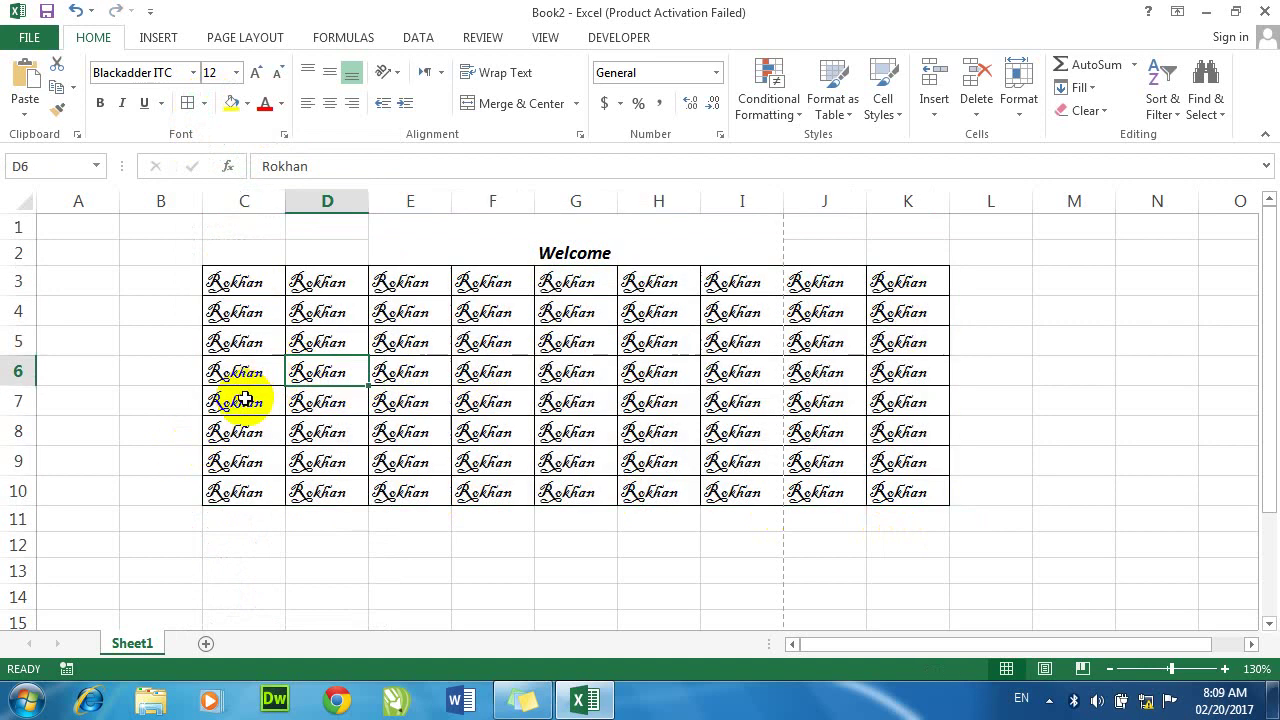
key("ctrl+p")
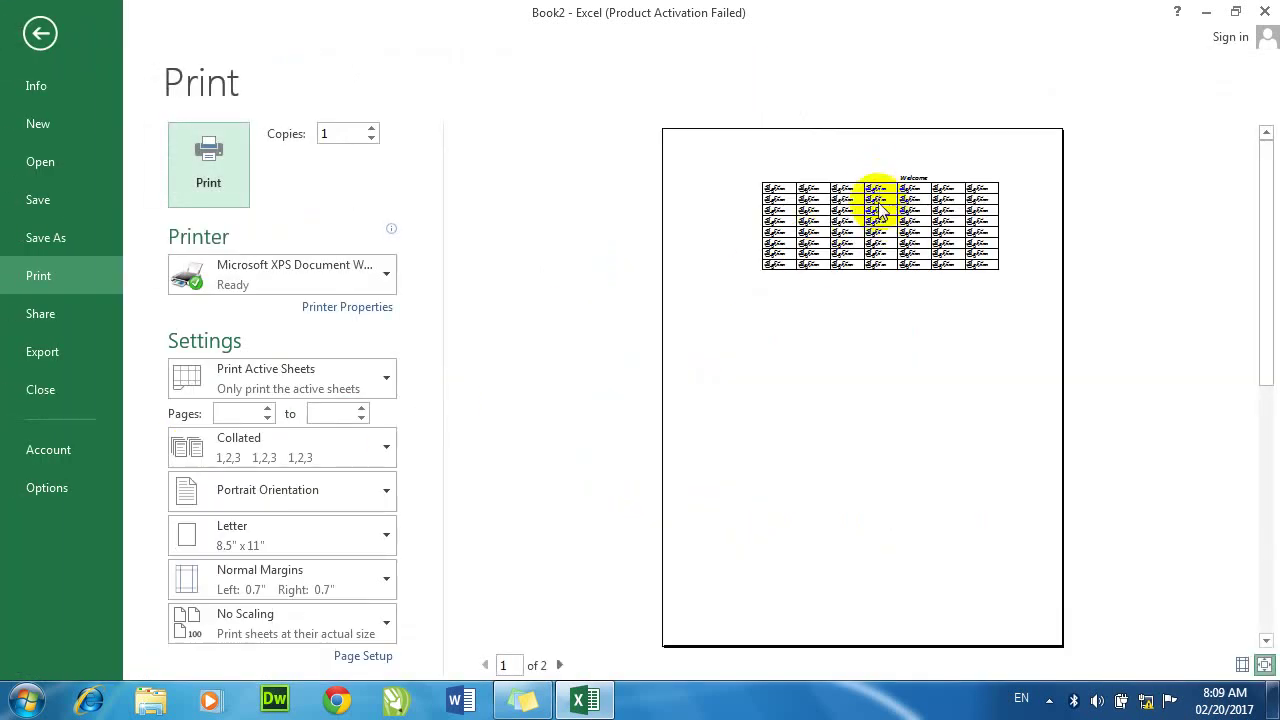
- Leave print preview and return to the worksheet with the merged Welcome cell selected
left_click(40, 33)
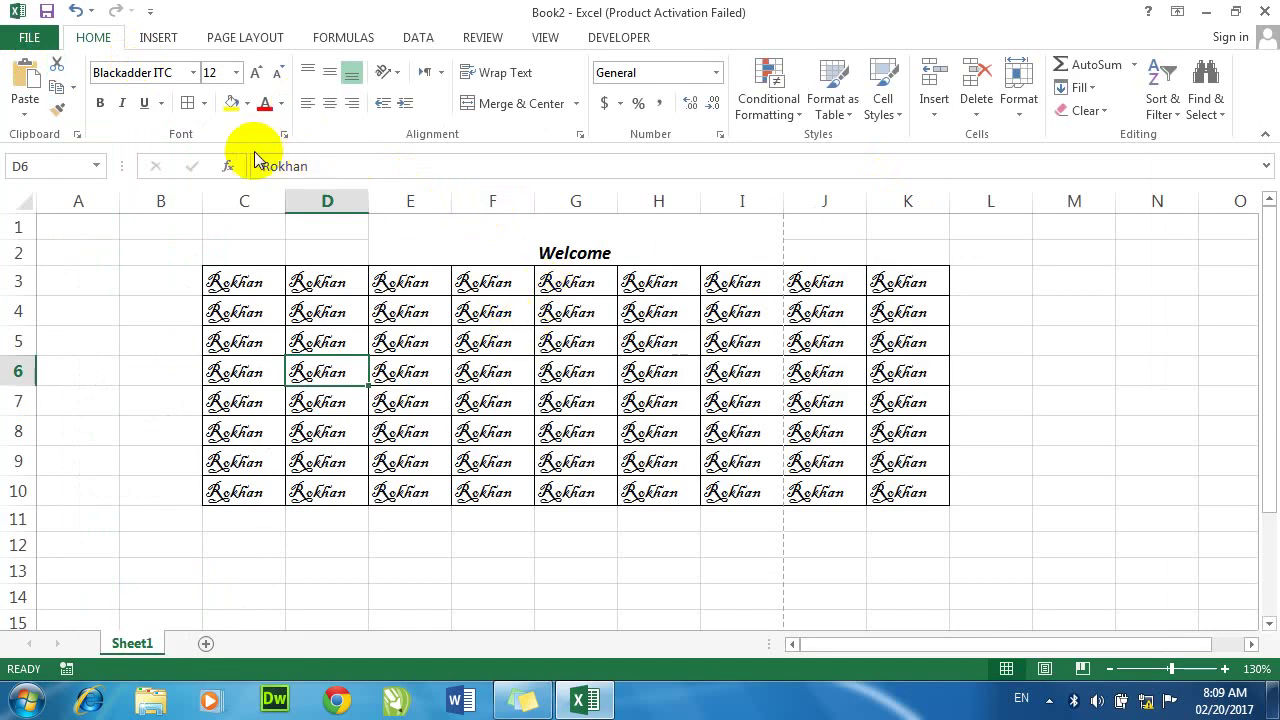
left_click(204, 104)
left_click(578, 358)
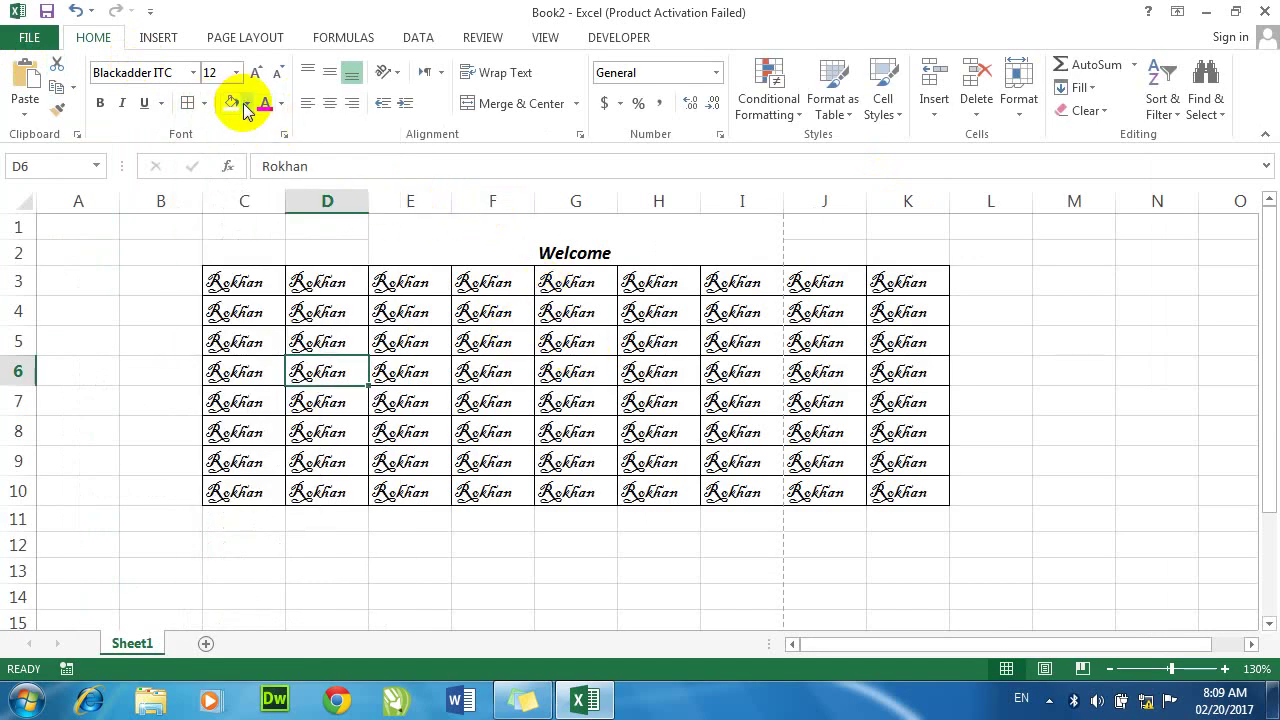
left_click(549, 254)
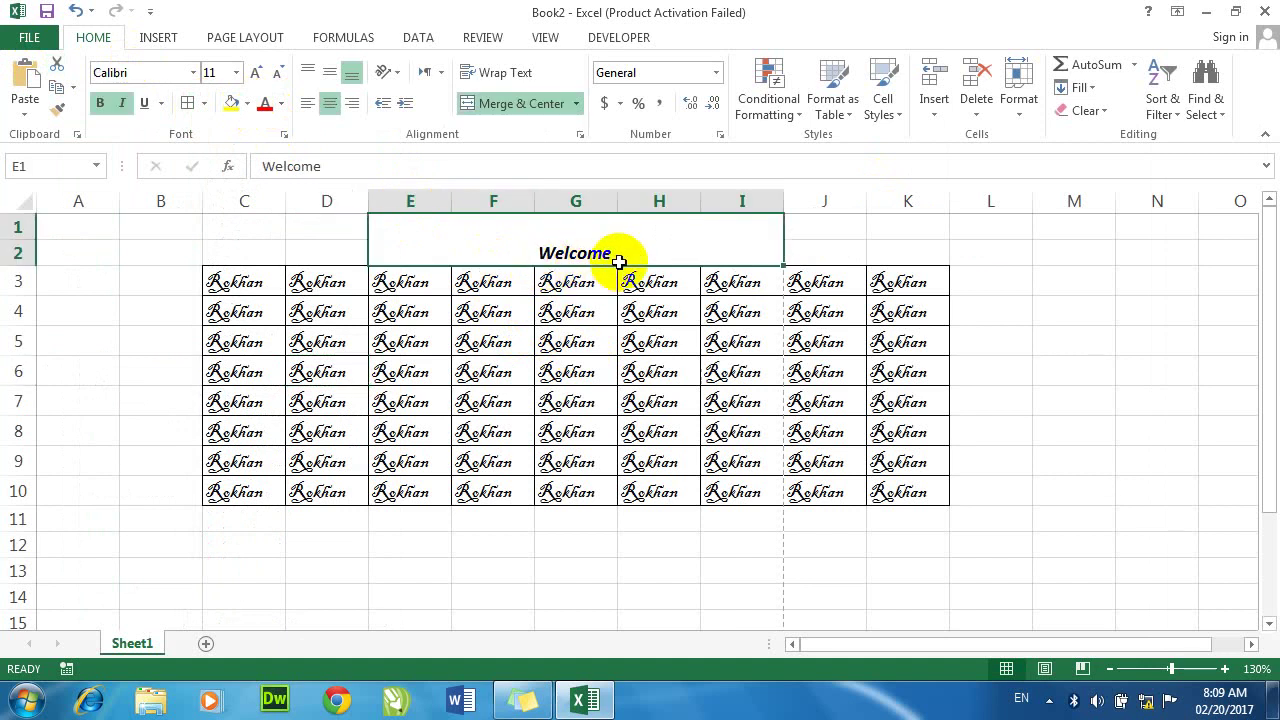
- Fill the Welcome heading cell with light blue, replacing an initial blue
left_click(247, 103)
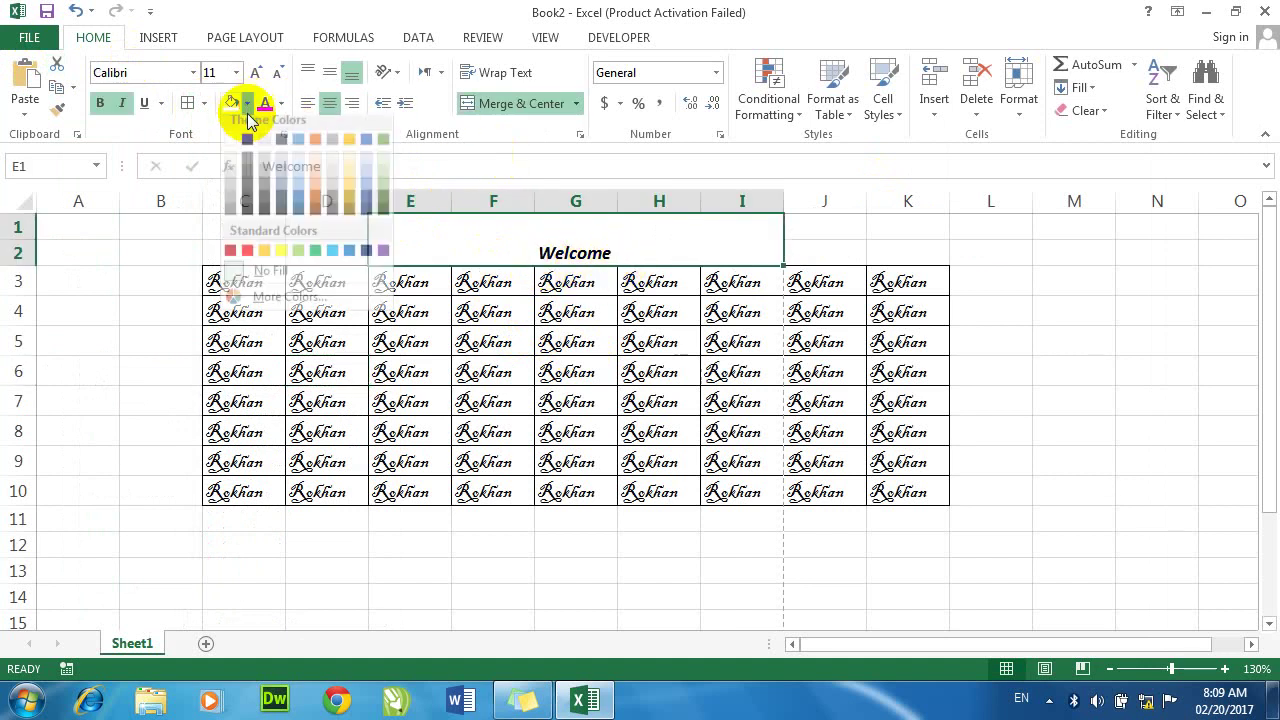
left_click(298, 148)
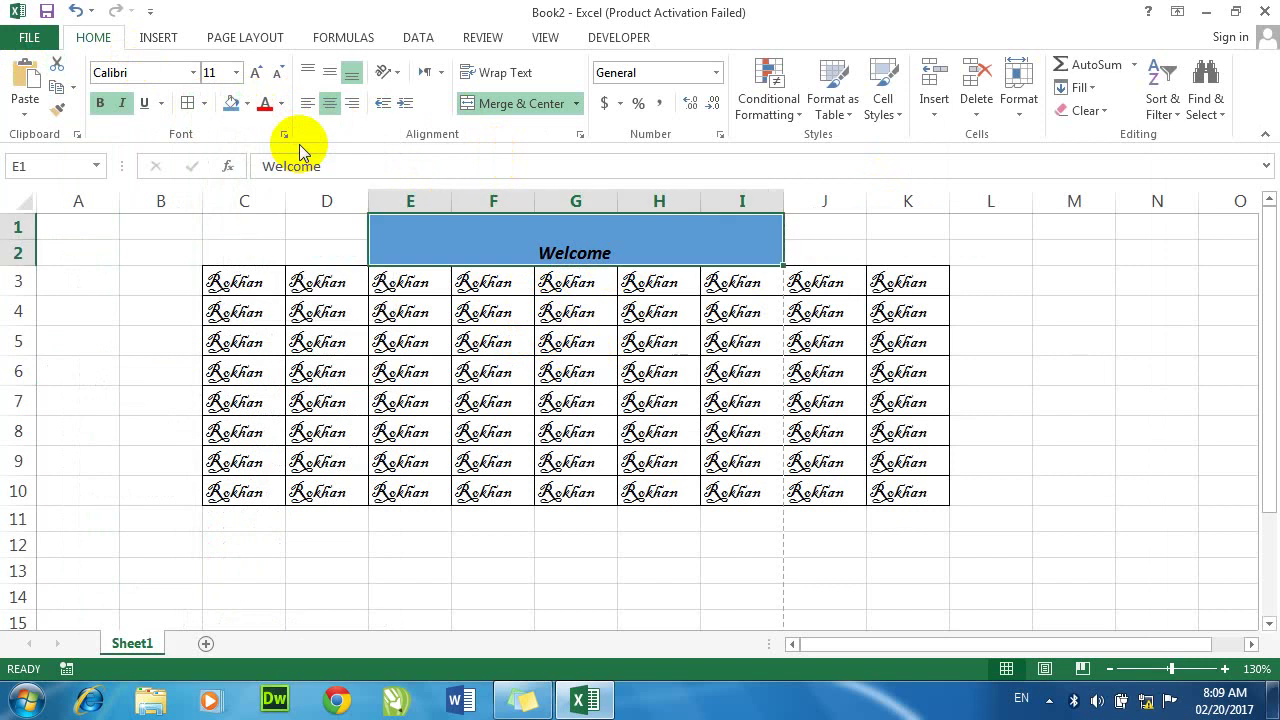
left_click(247, 104)
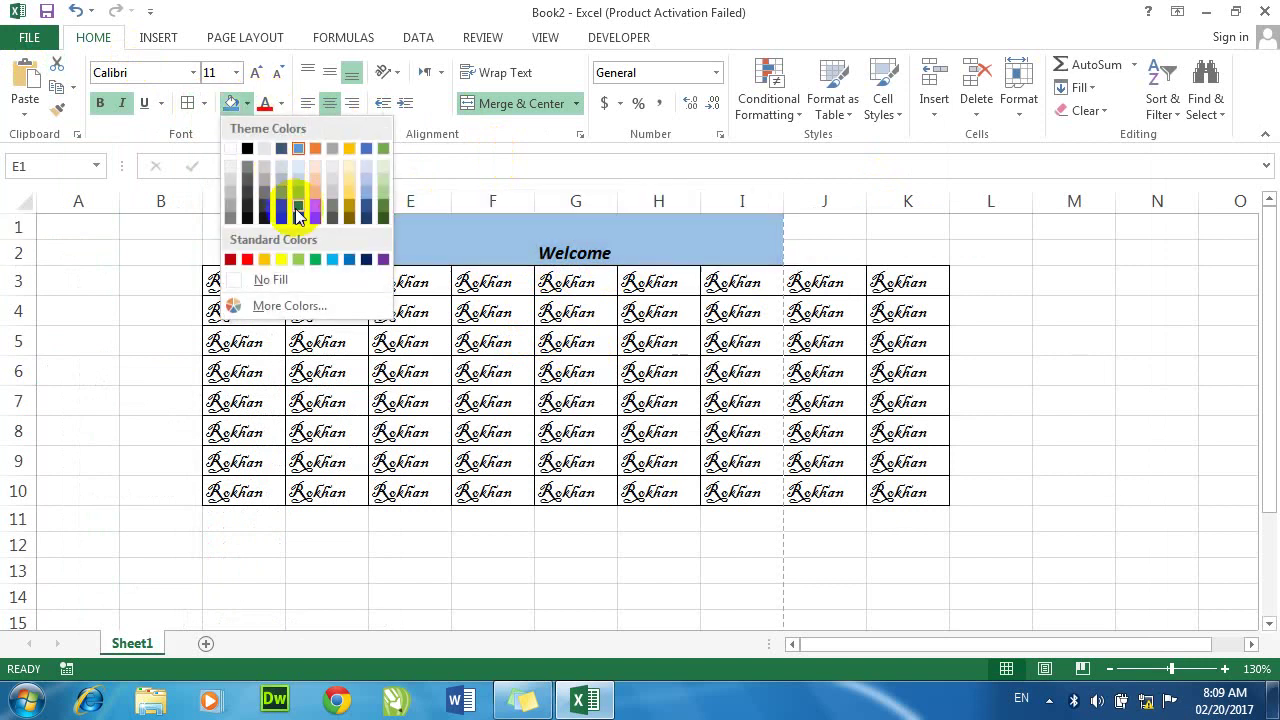
left_click(300, 183)
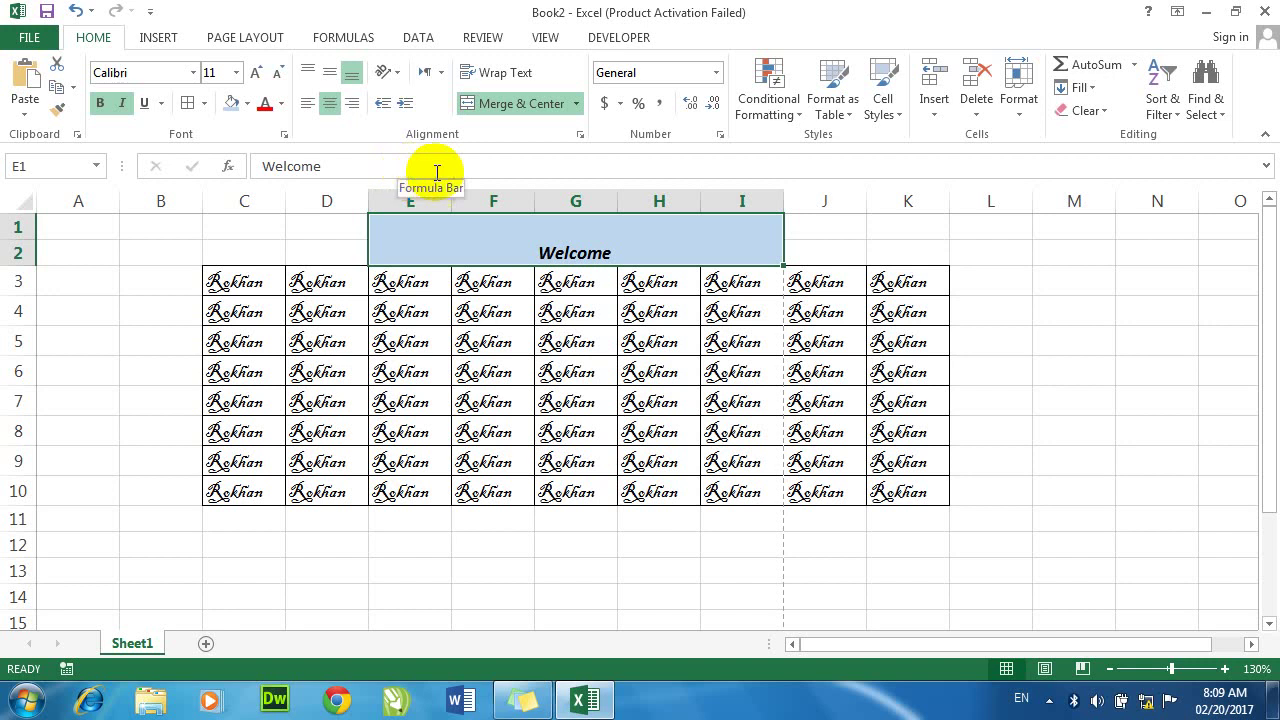
- Colour the Welcome heading text yellow
left_click(283, 104)
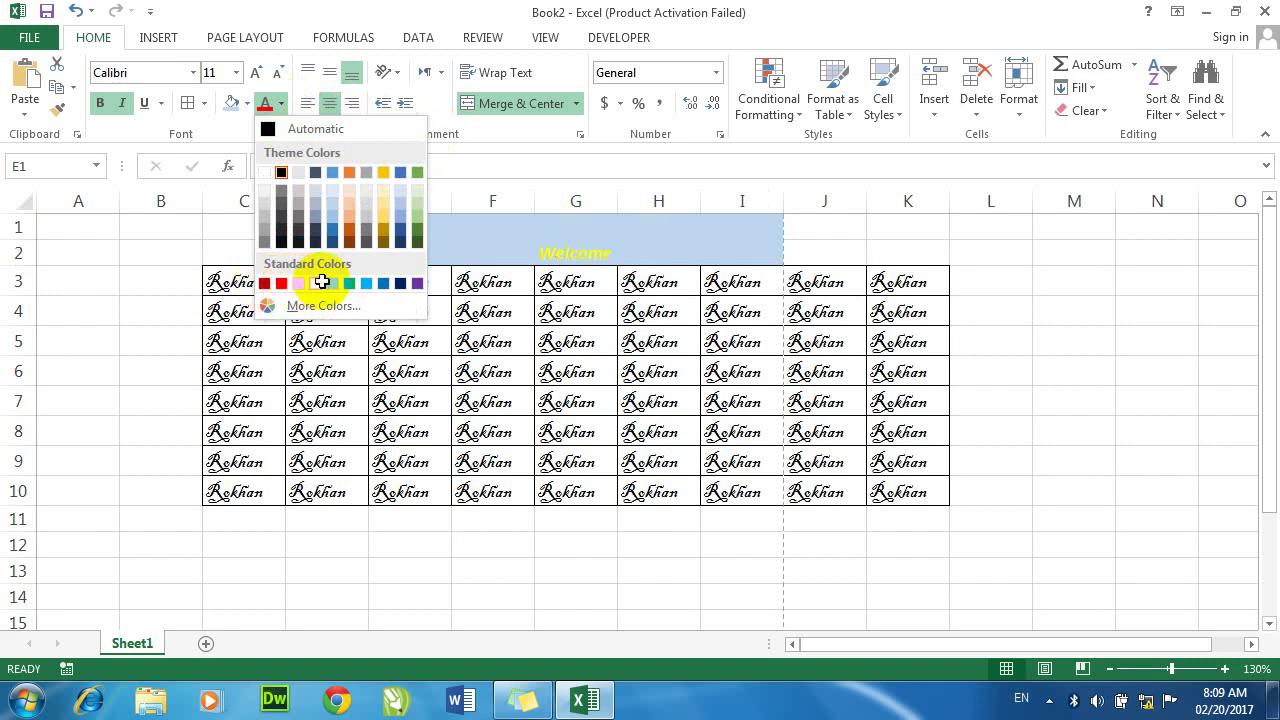
left_click(321, 283)
left_click(571, 371)
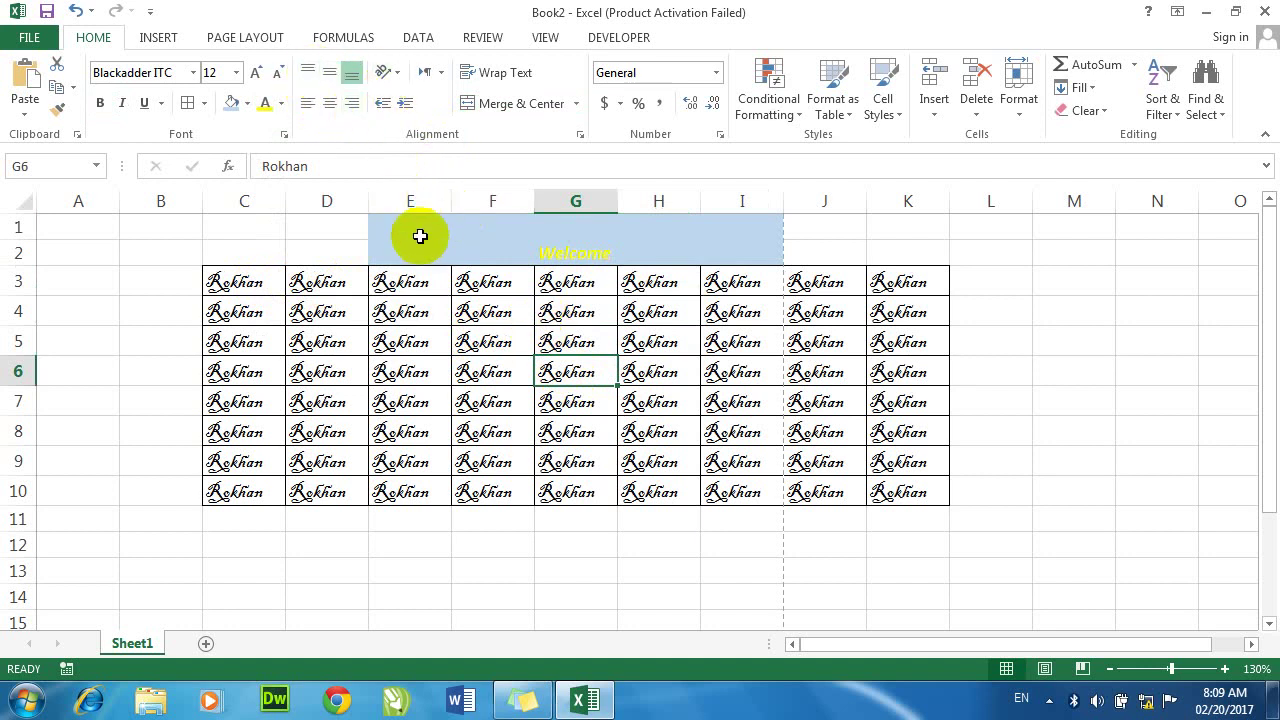
- On a new Sheet2, widen column A to 21.00, make row 1 much taller, and enter Rokhan in A1
left_click(206, 643)
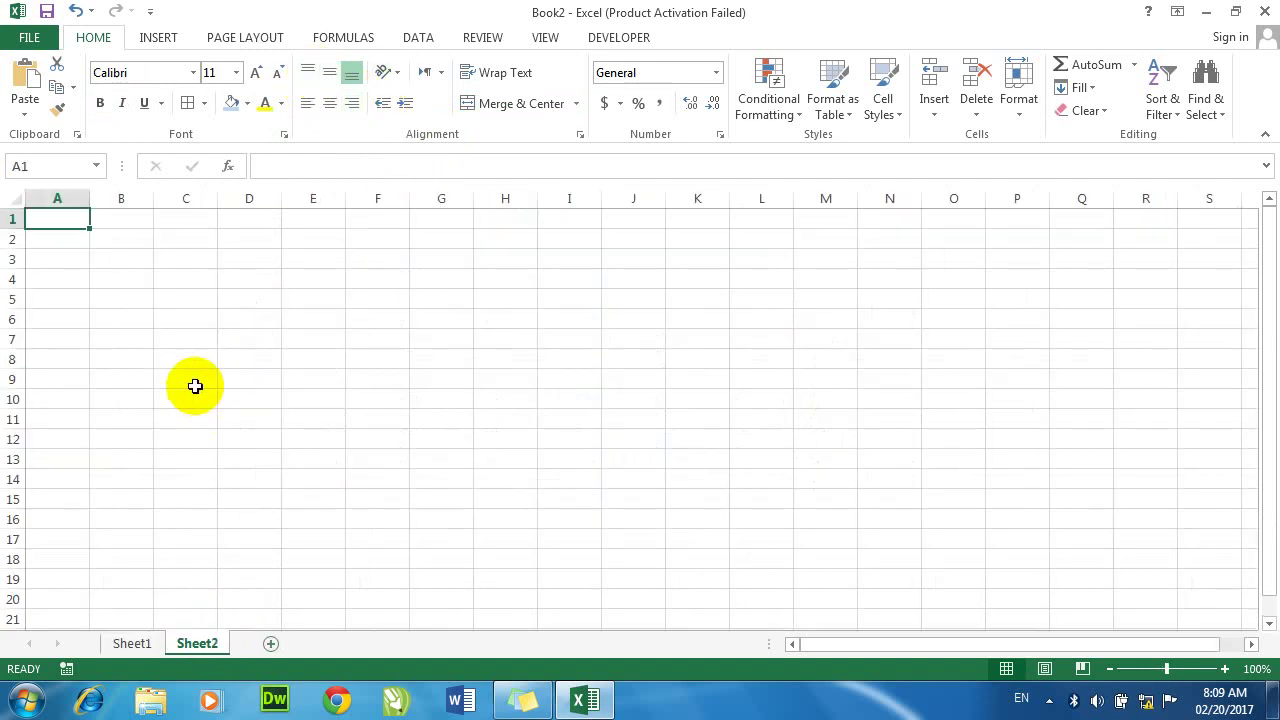
scroll(185, 383, "up", 5)
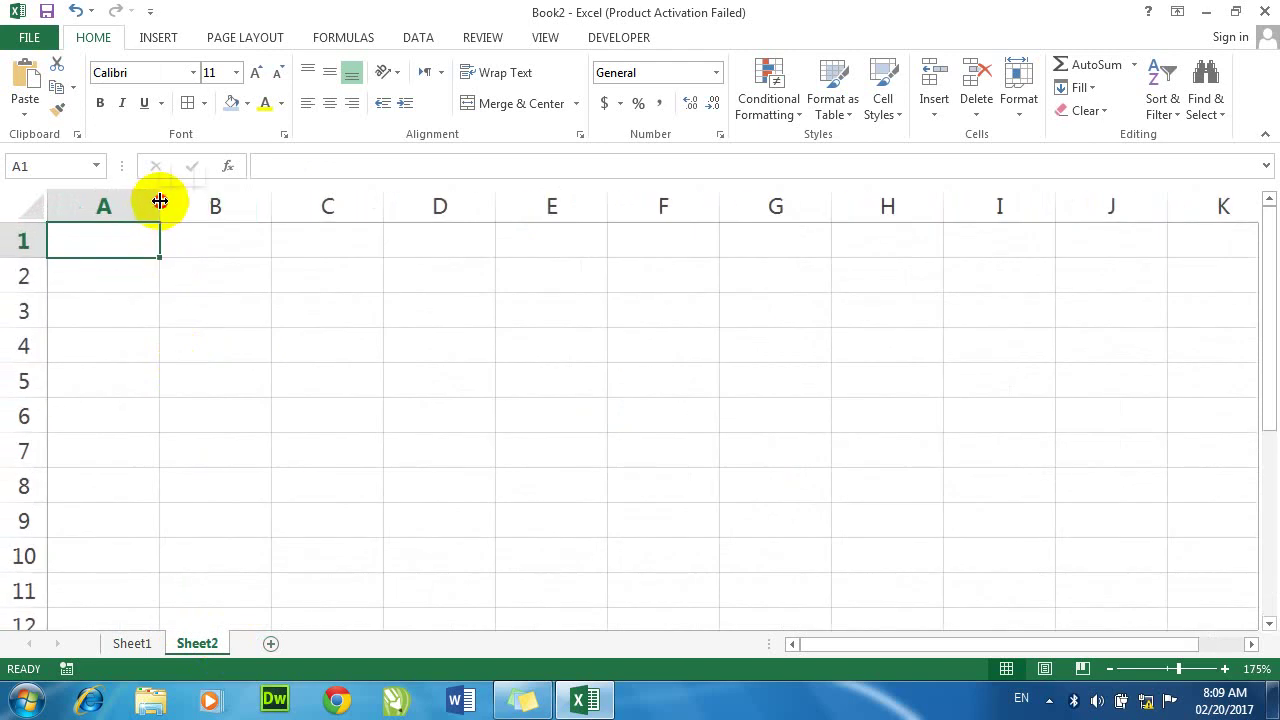
left_click_drag(160, 202, 312, 220)
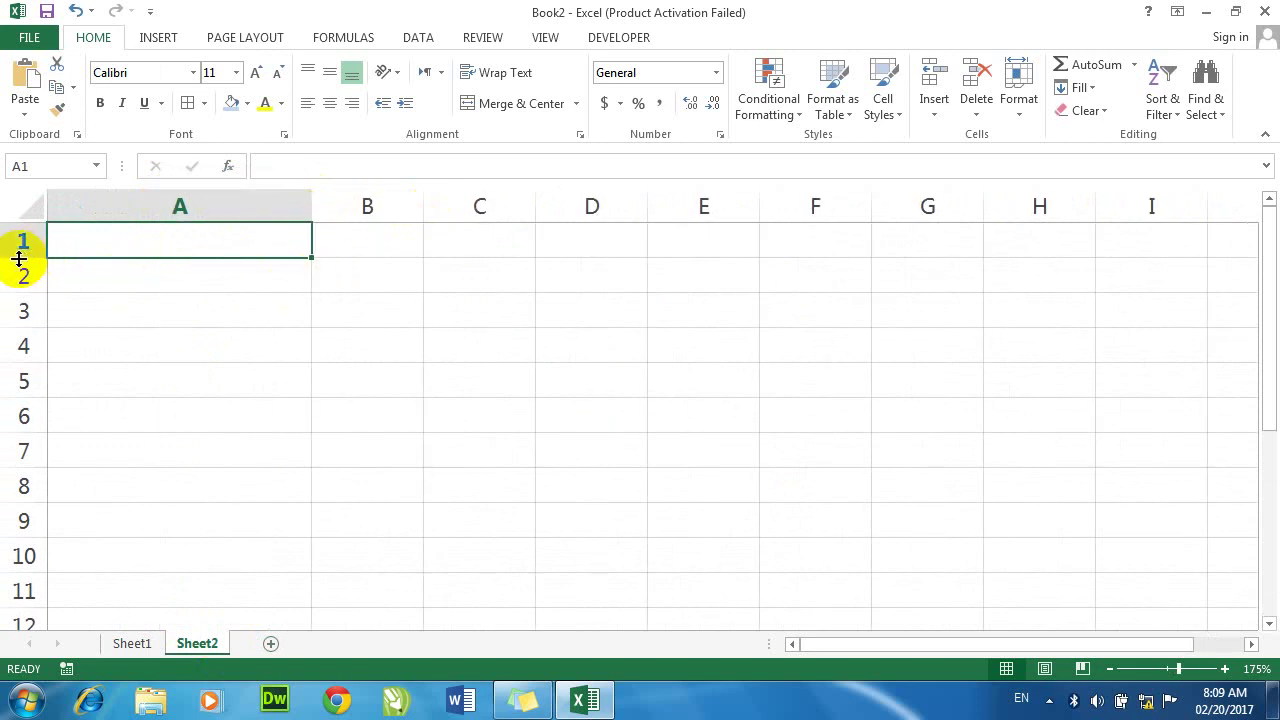
left_click_drag(19, 259, 19, 394)
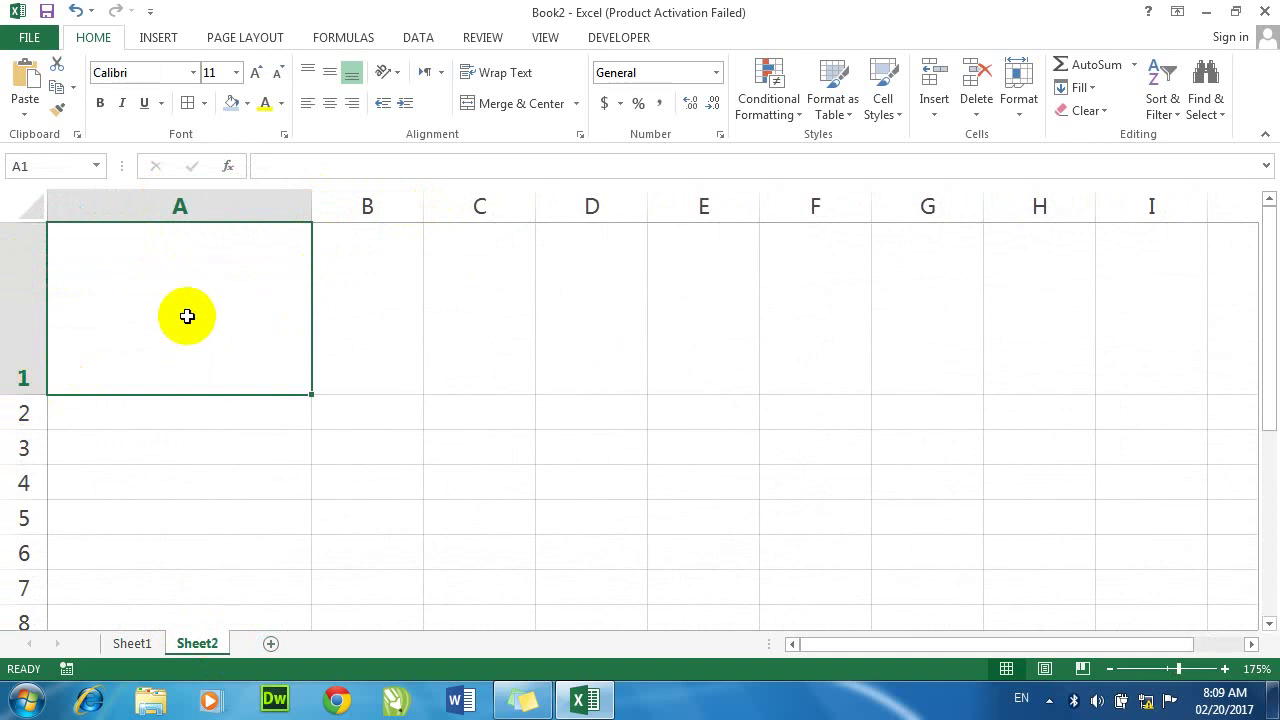
type("Rokhan")
key("Return")
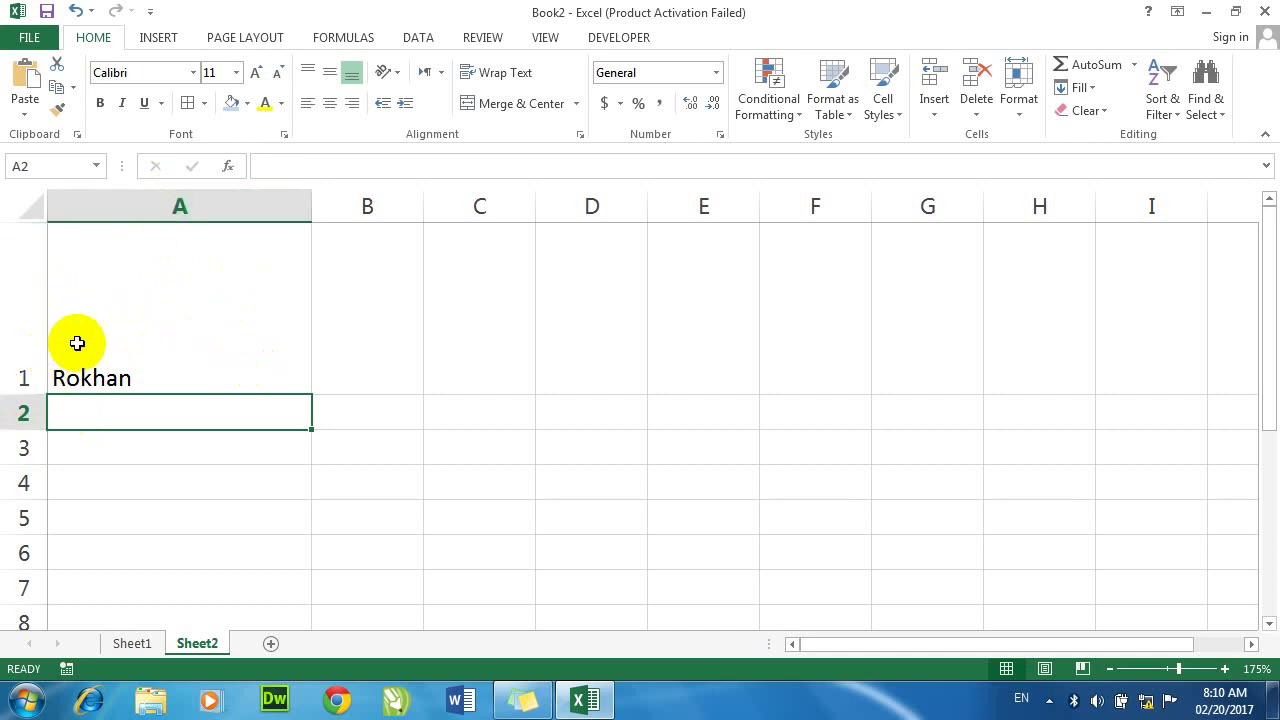
- Try top, middle, left, centre and right alignments on Rokhan in A1, ending with middle and centre
left_click(153, 295)
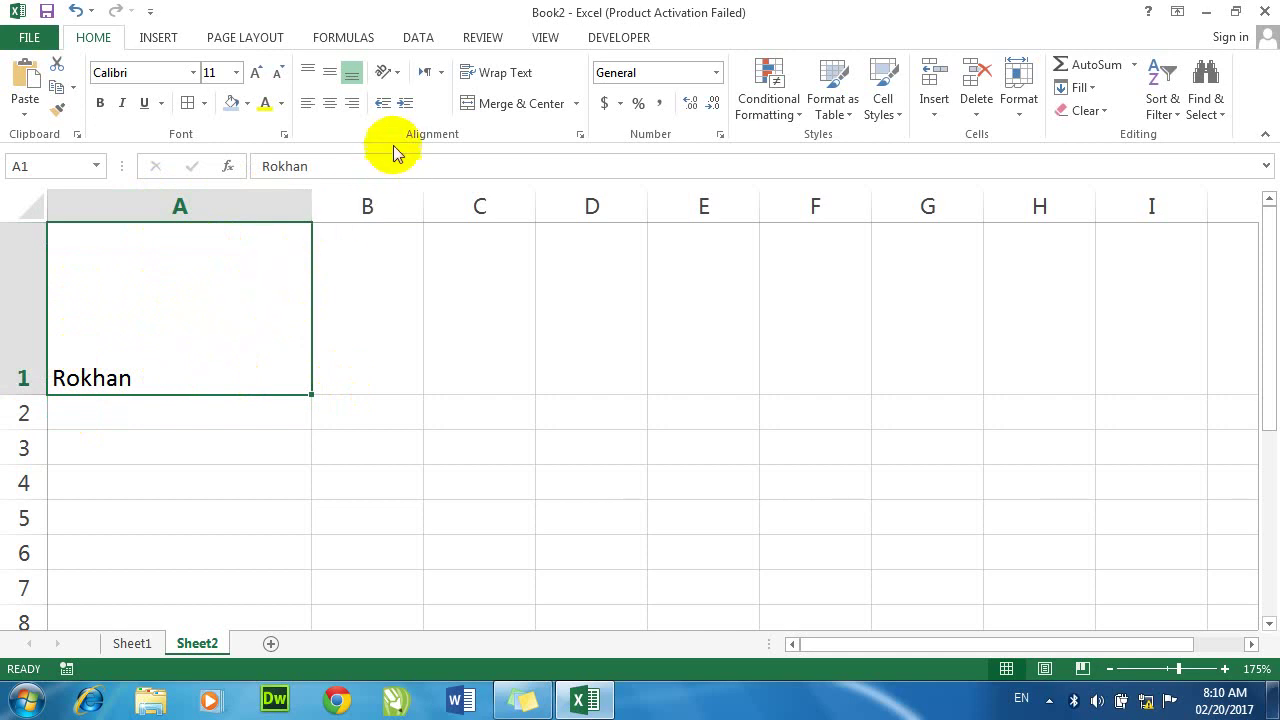
left_click(332, 75)
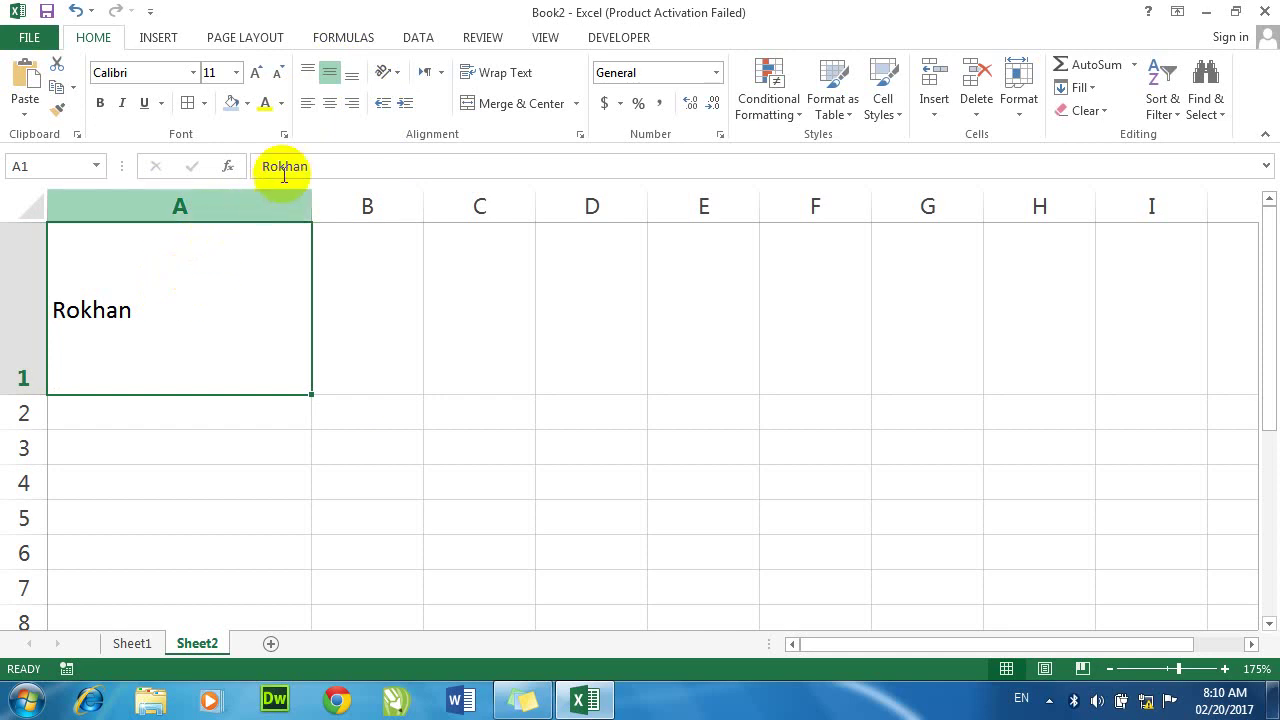
left_click(307, 72)
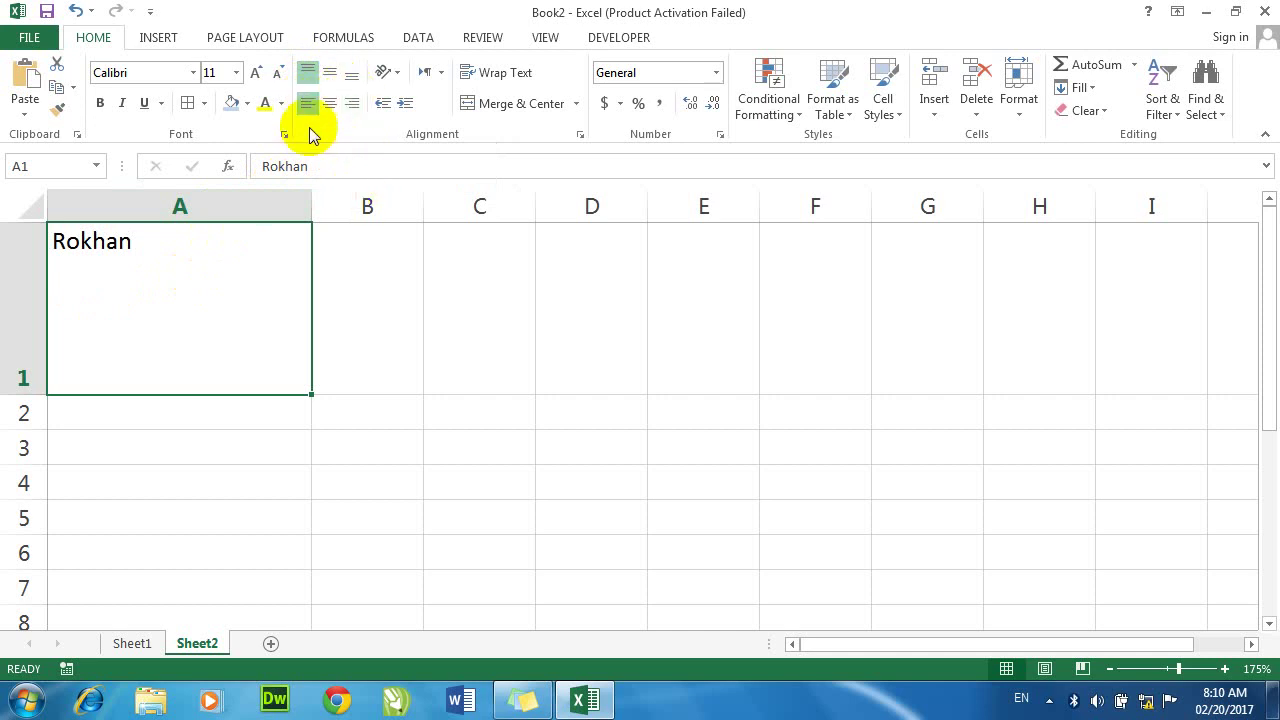
left_click(310, 104)
left_click(332, 108)
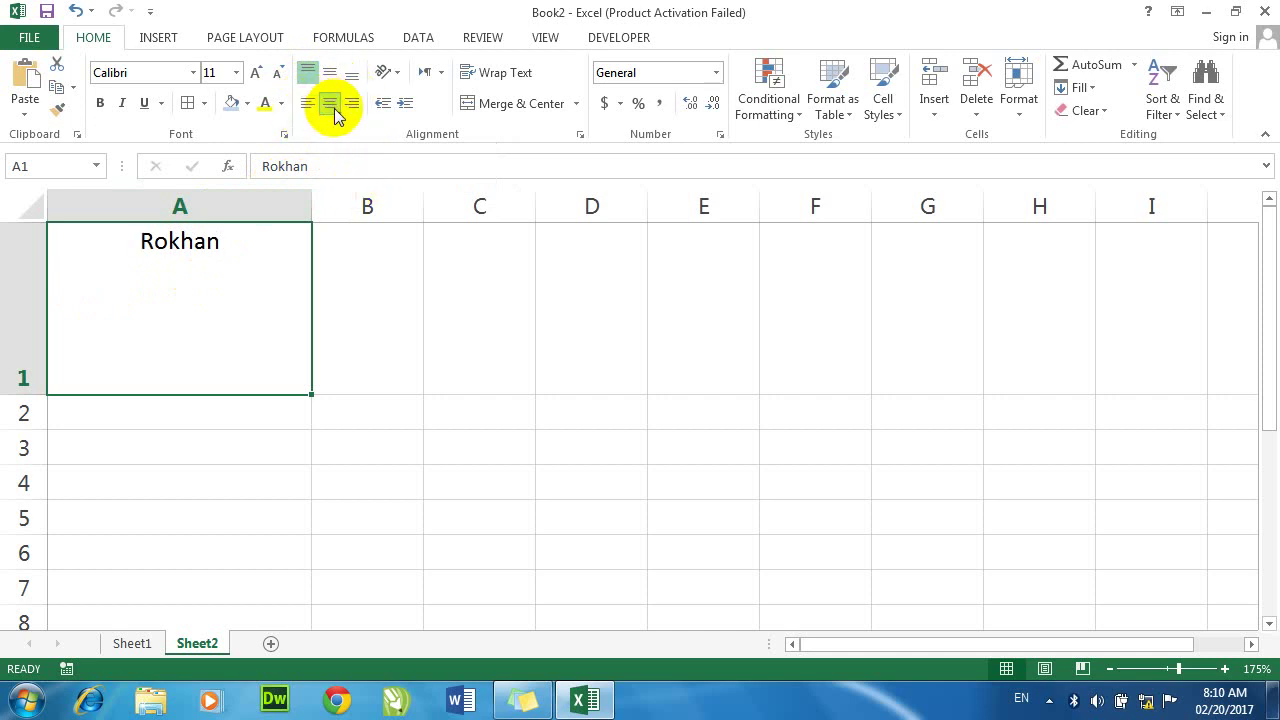
left_click(353, 112)
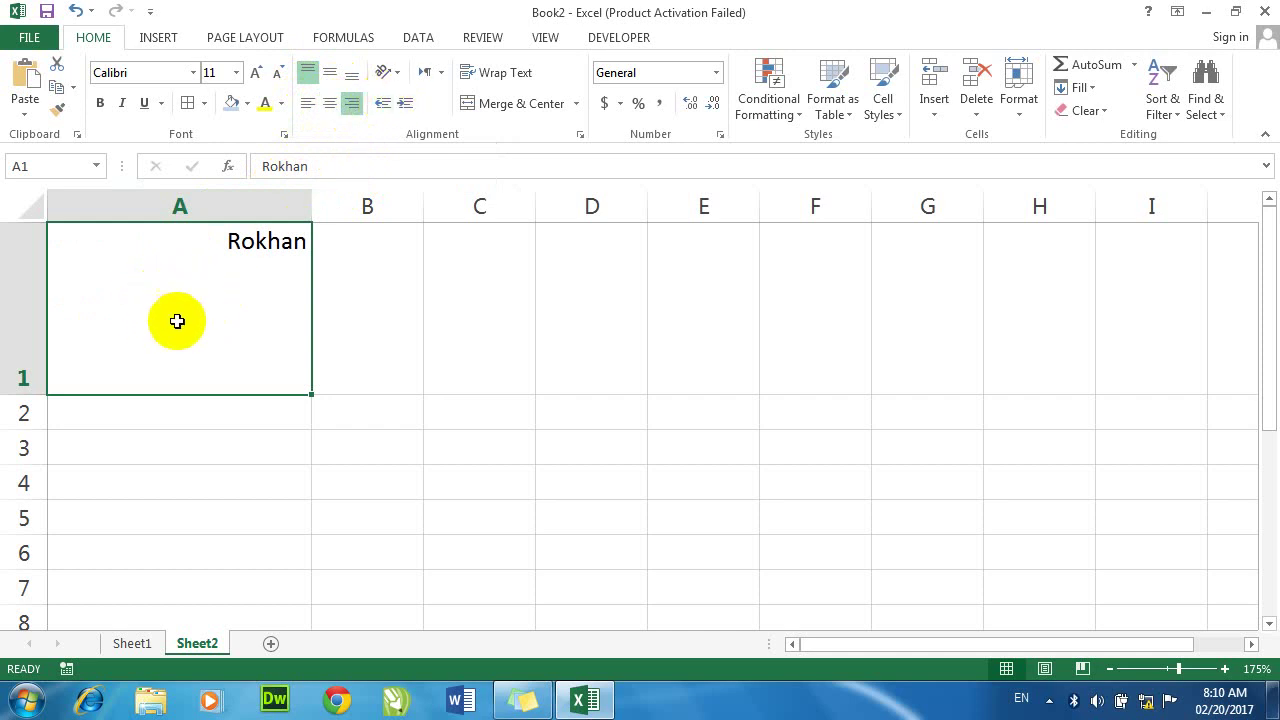
left_click(330, 104)
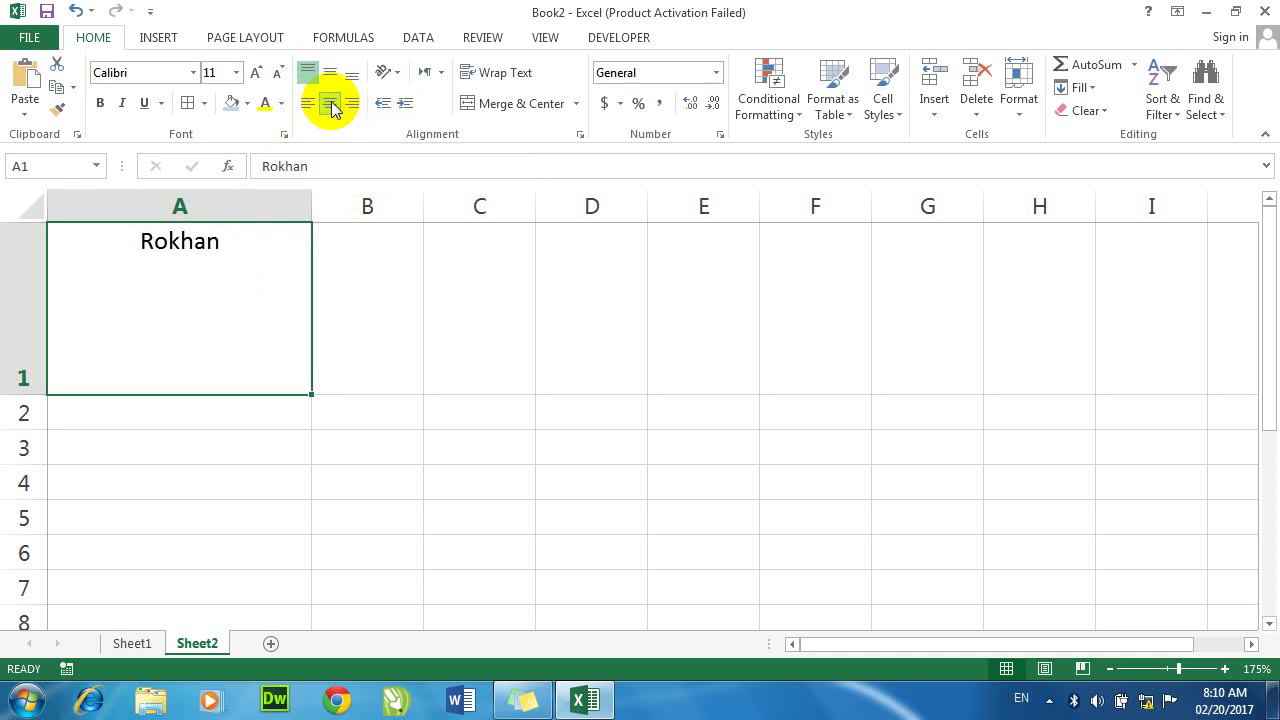
left_click(331, 84)
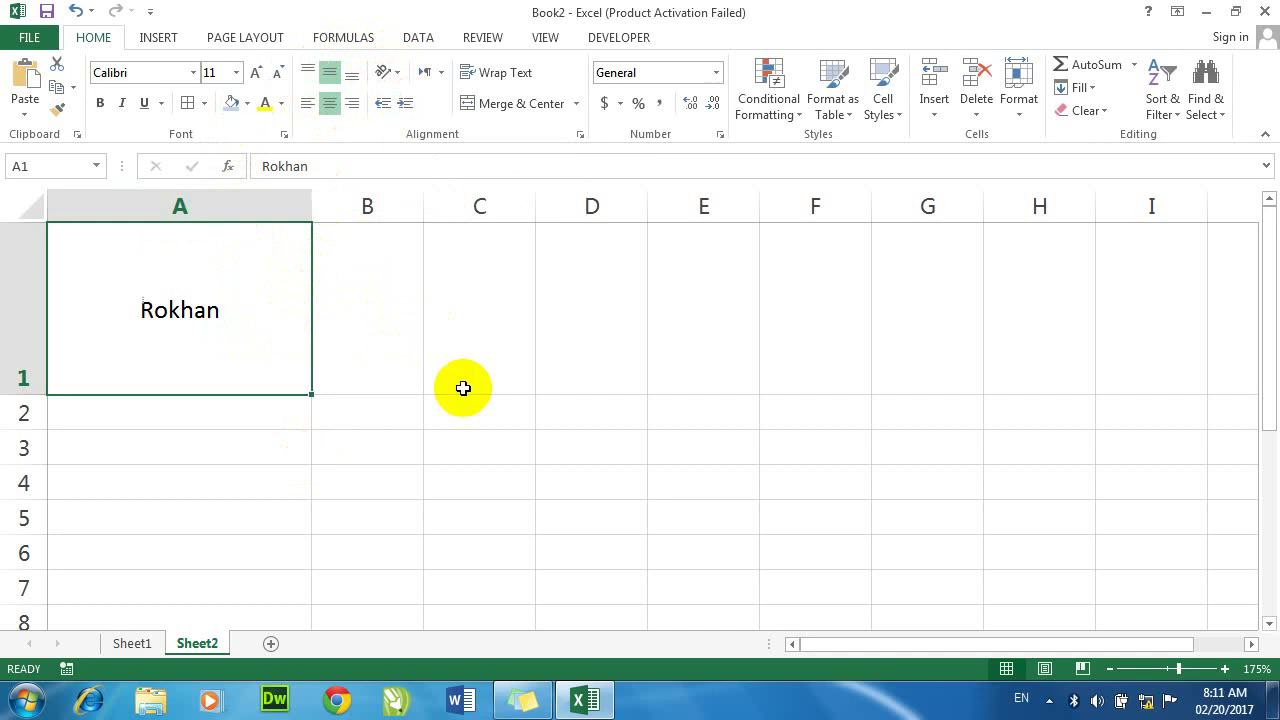
left_click(396, 78)
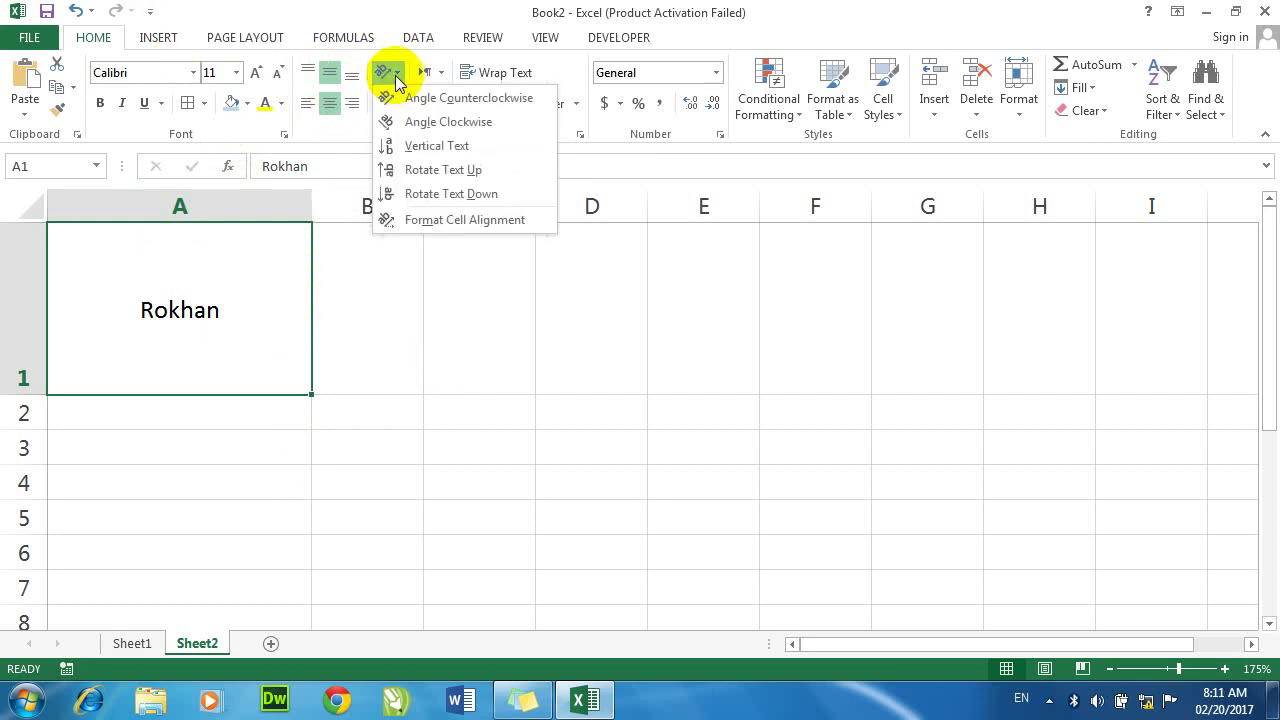
left_click(406, 100)
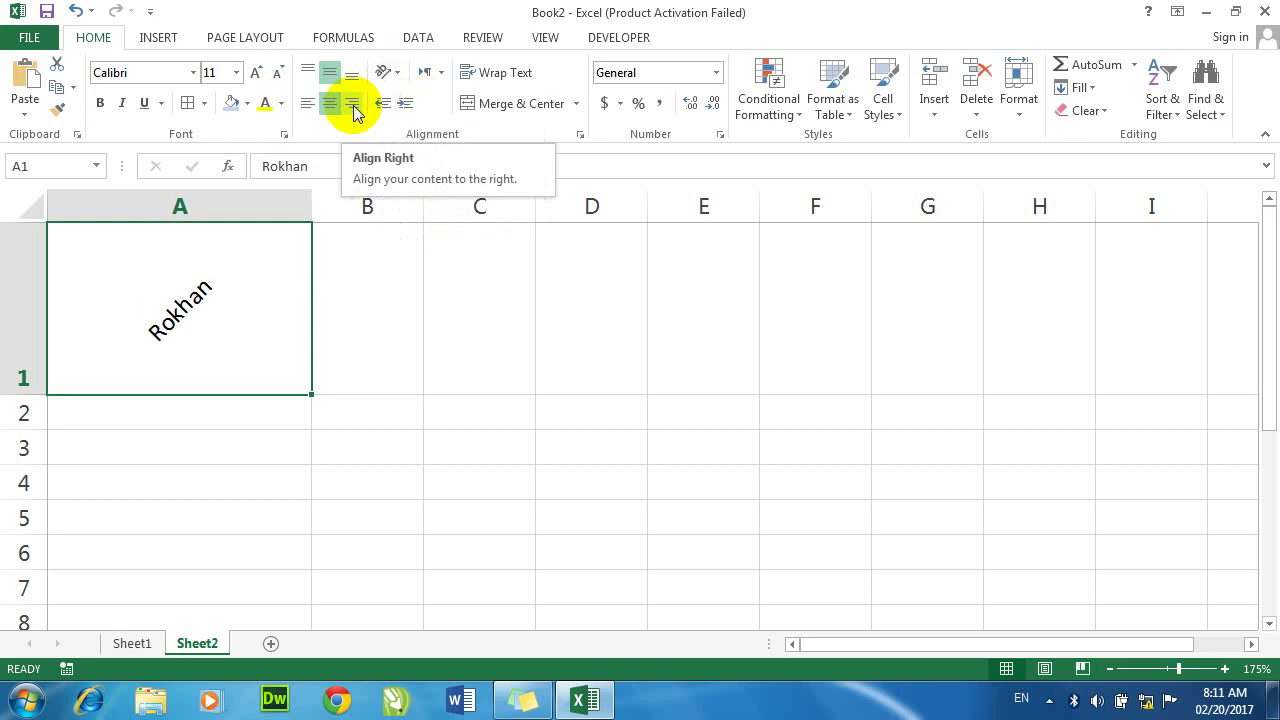
left_click(388, 72)
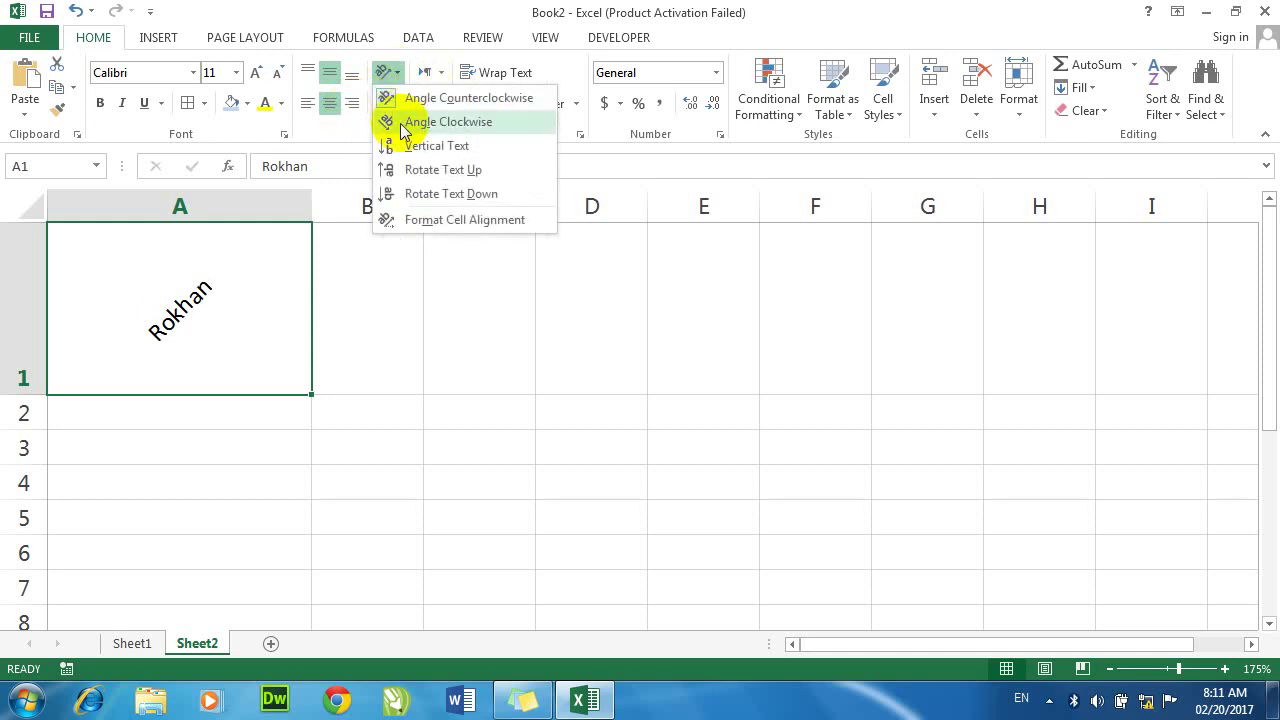
left_click(402, 124)
left_click(384, 72)
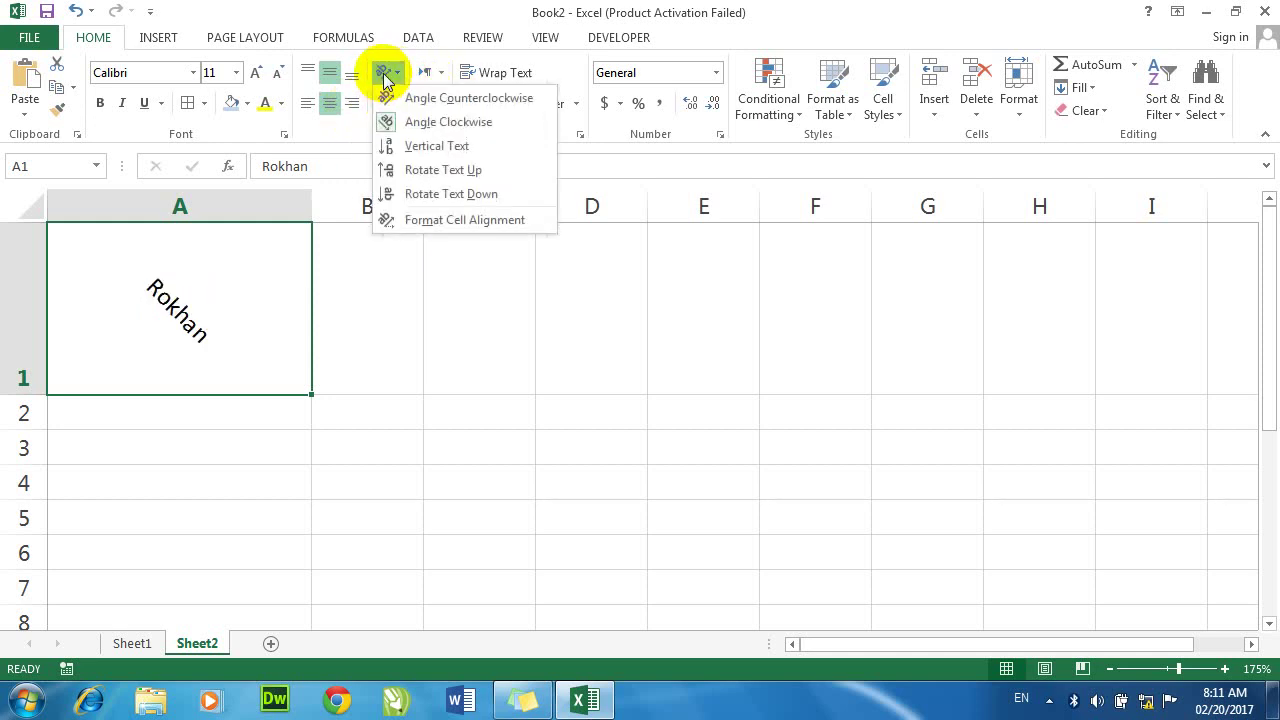
left_click(425, 145)
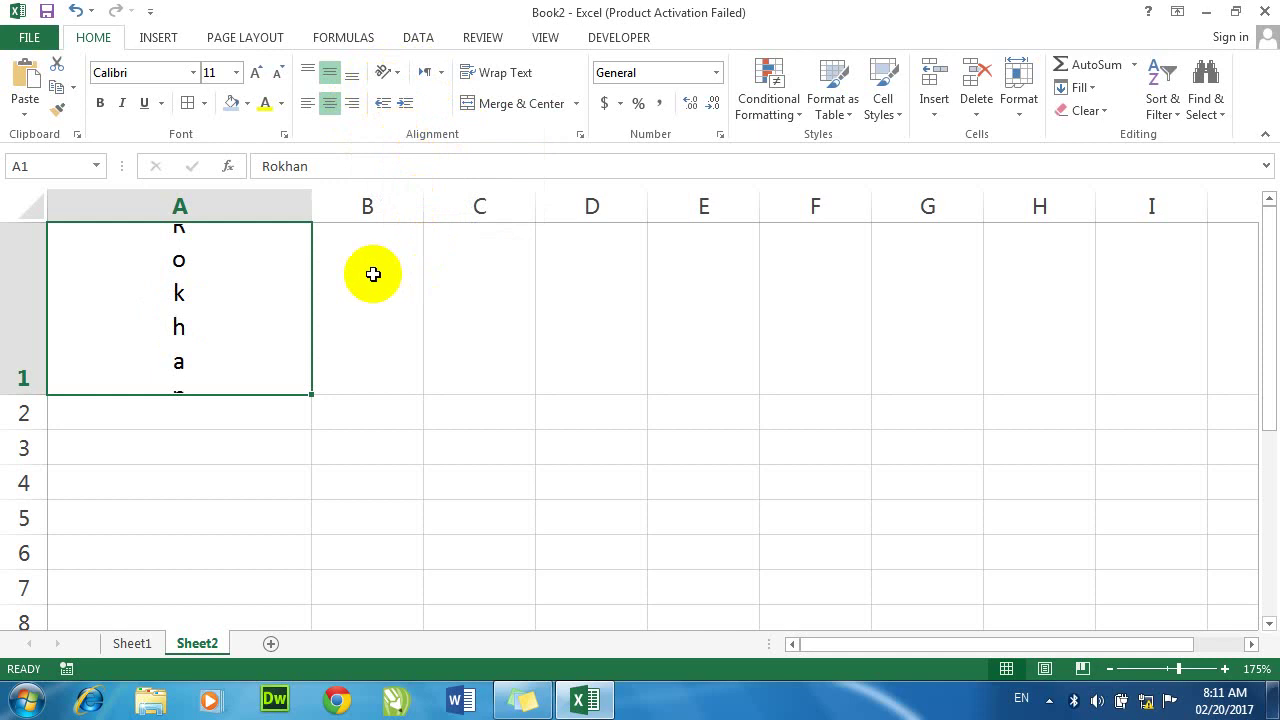
left_click(382, 76)
left_click(410, 169)
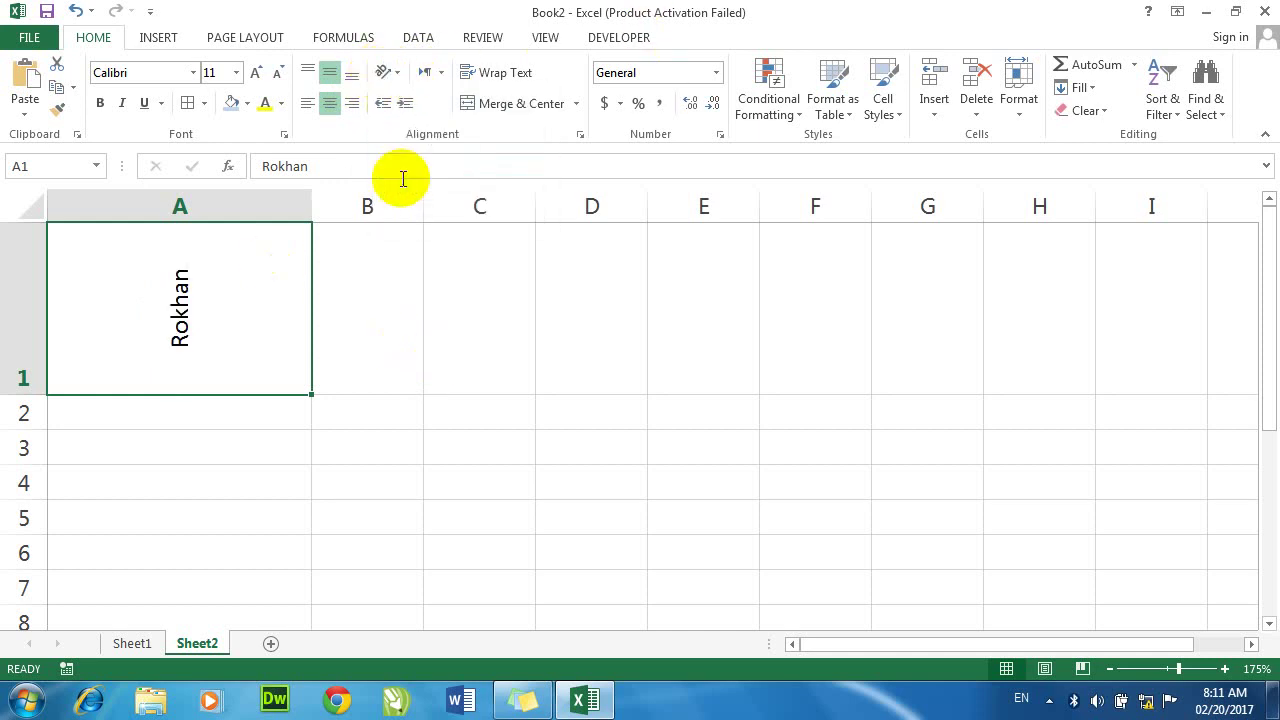
left_click(386, 72)
left_click(414, 189)
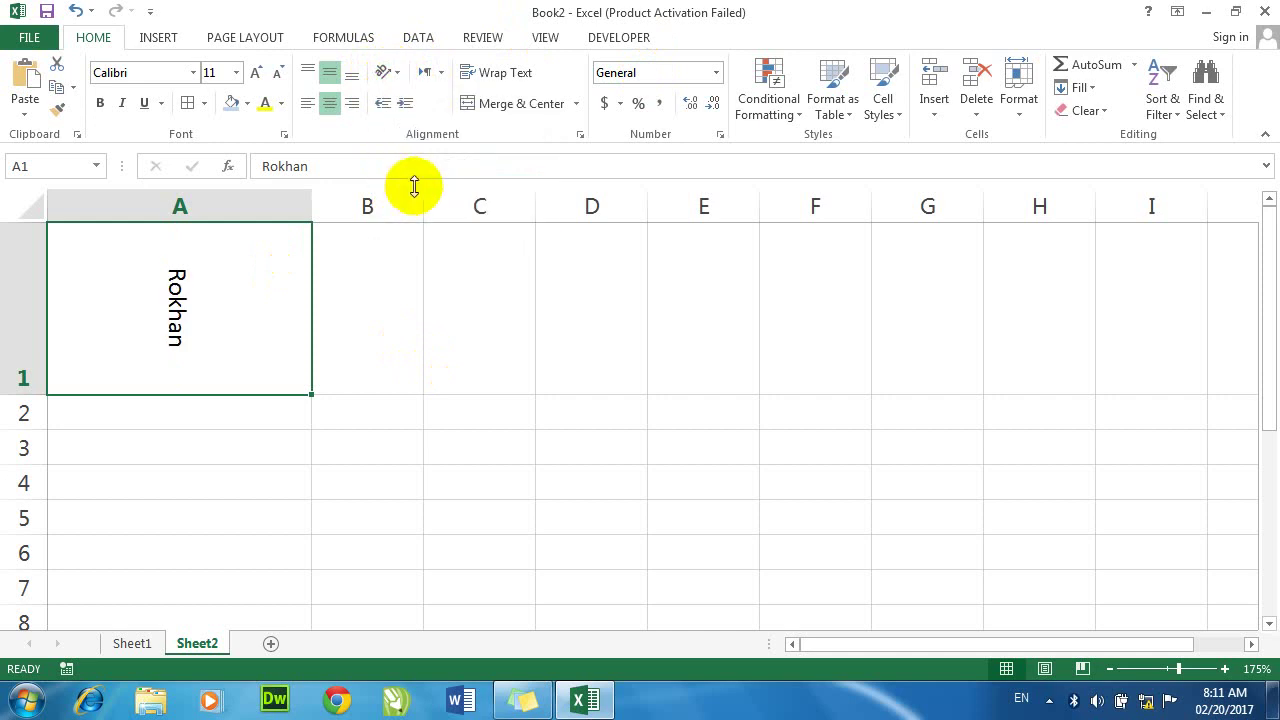
left_click(386, 74)
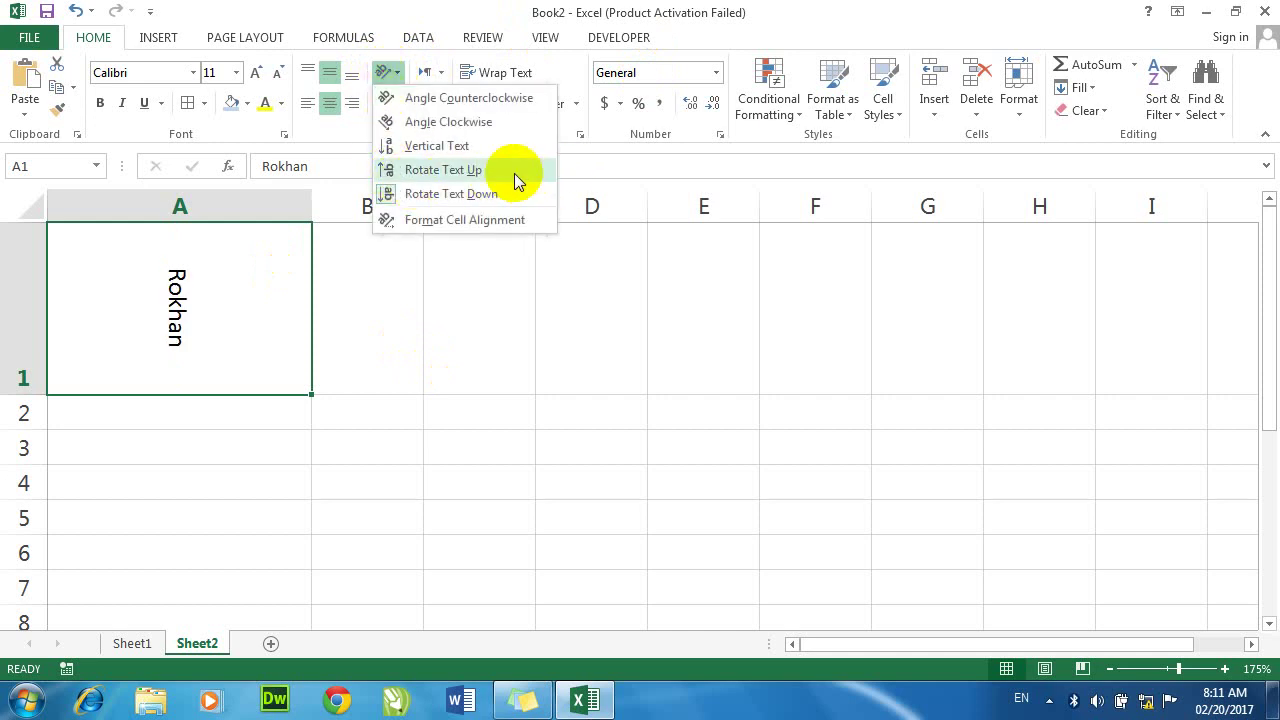
left_click(388, 195)
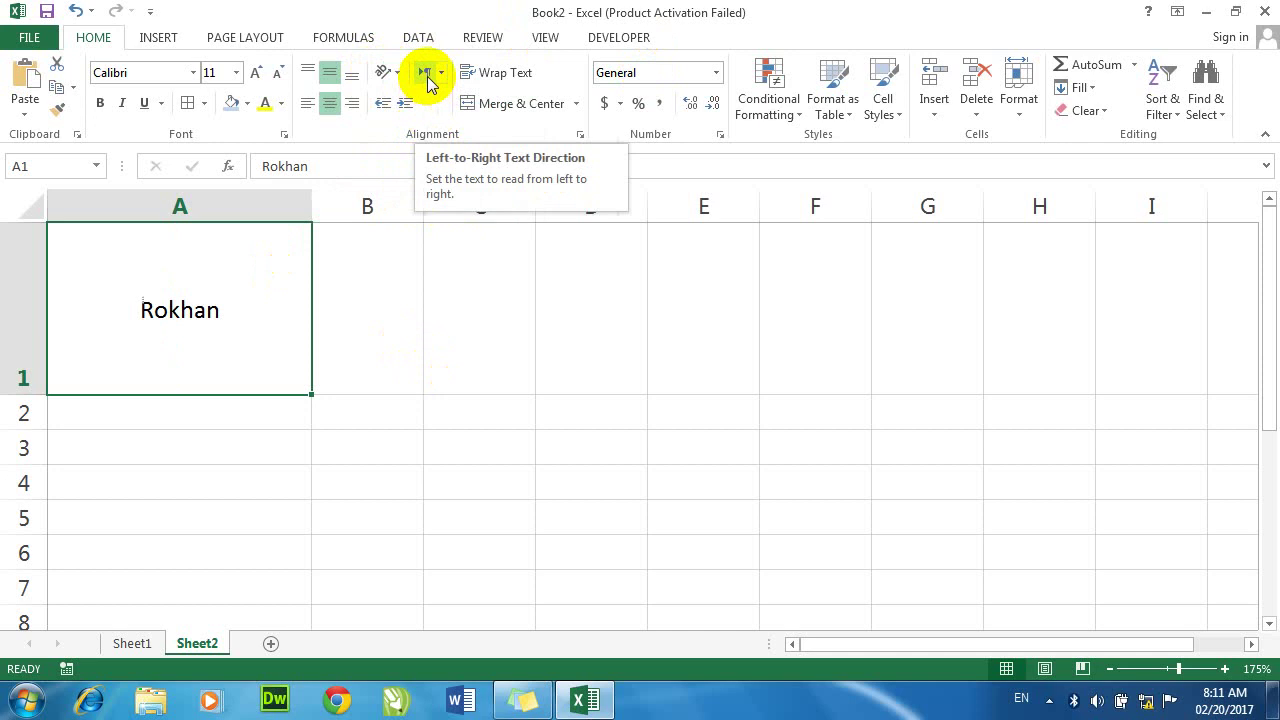
- Set E1 to right-to-left text direction and enter 'ahad lsdkfjlds sdflj'
left_click(600, 297)
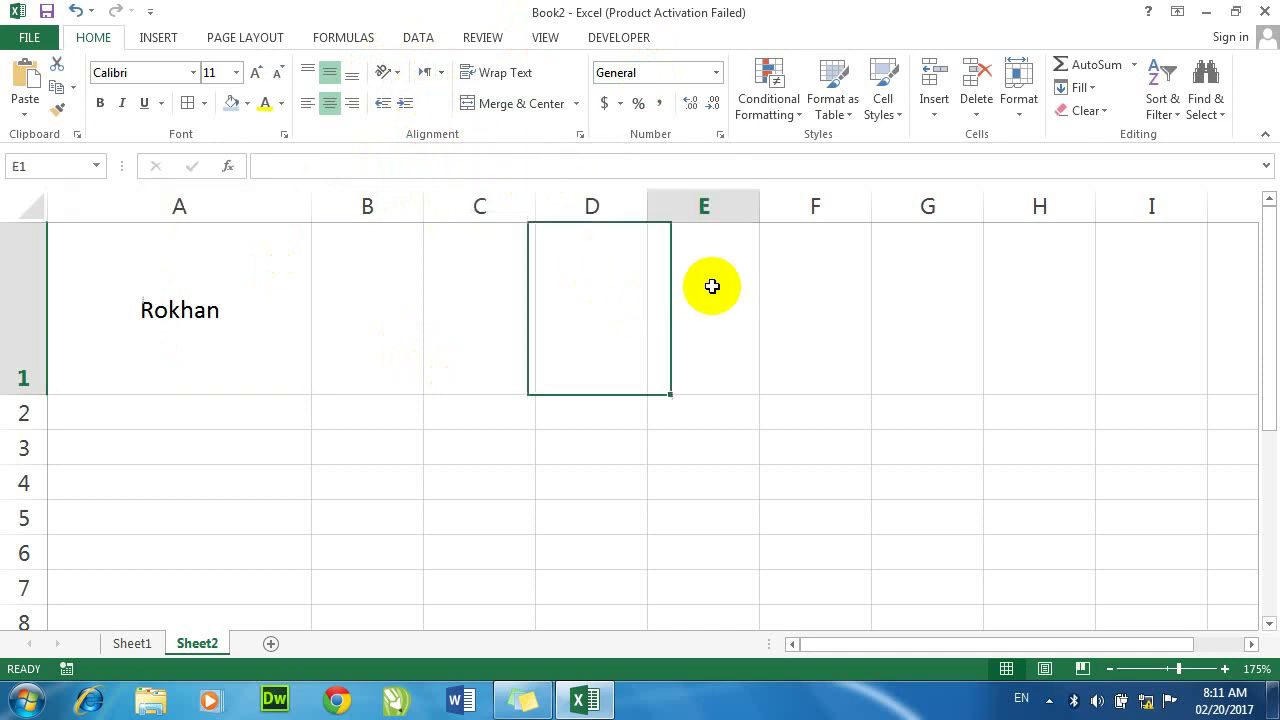
left_click(707, 285)
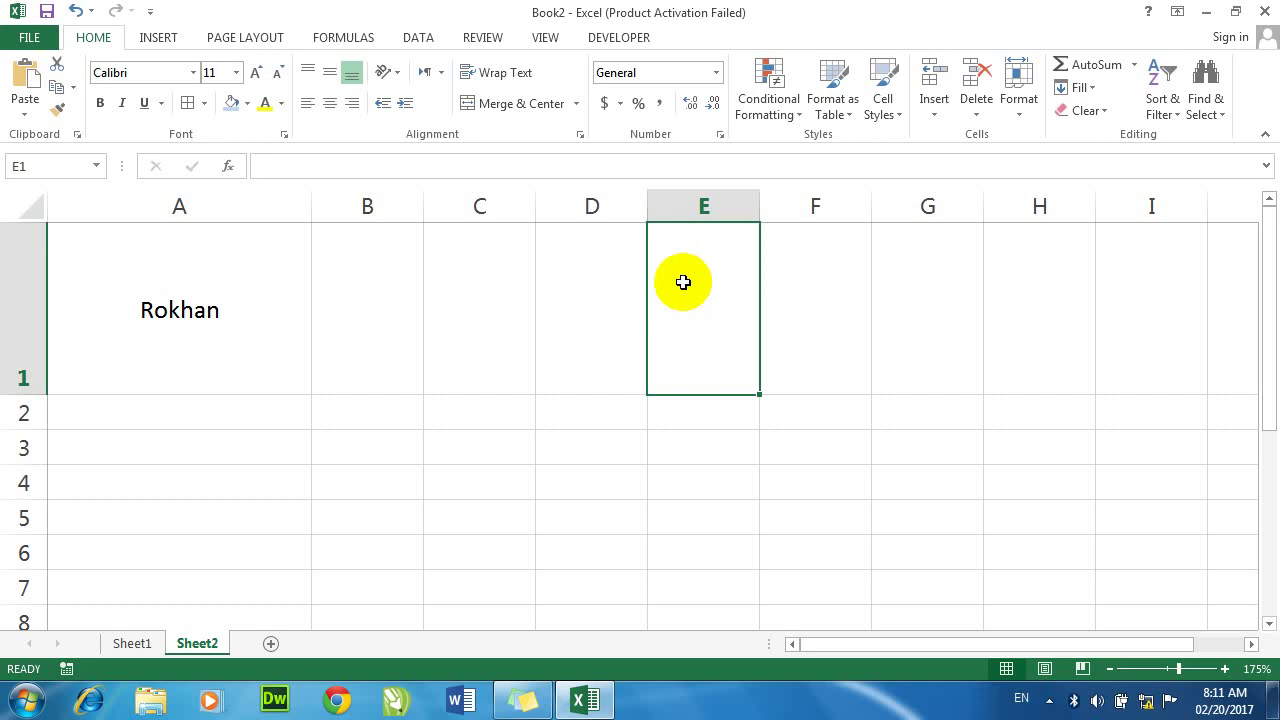
left_click(436, 73)
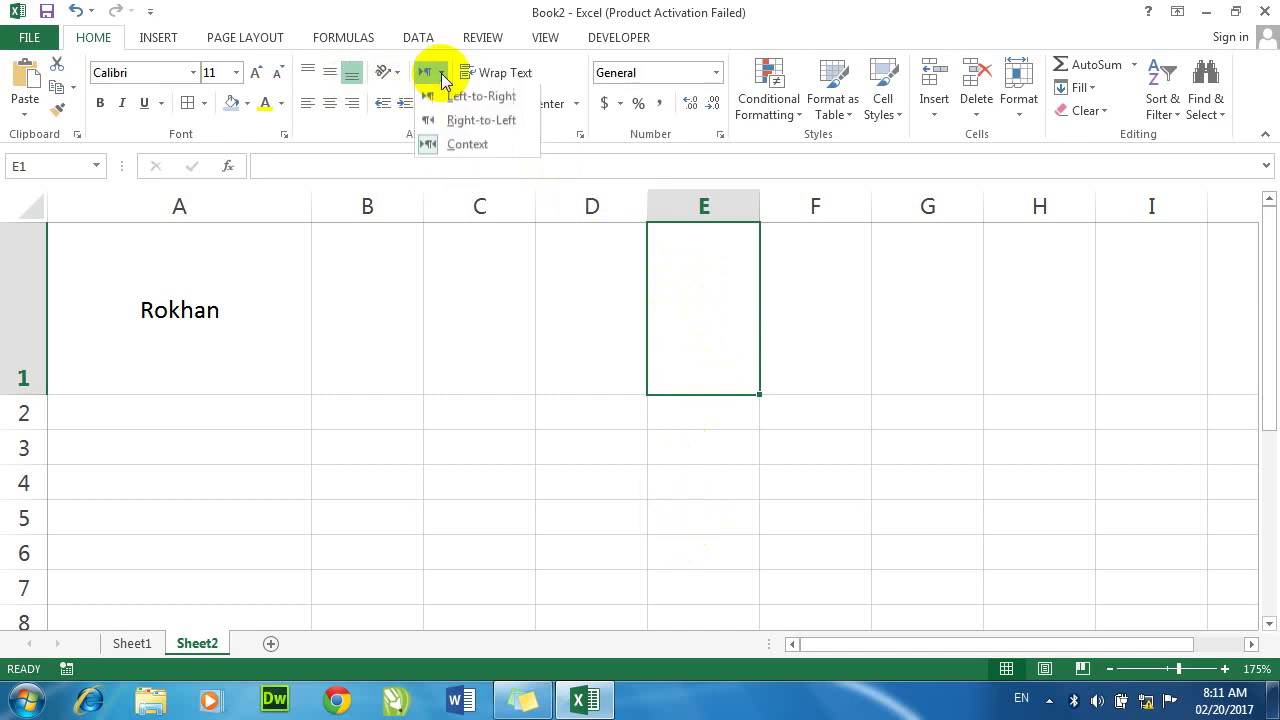
left_click(460, 122)
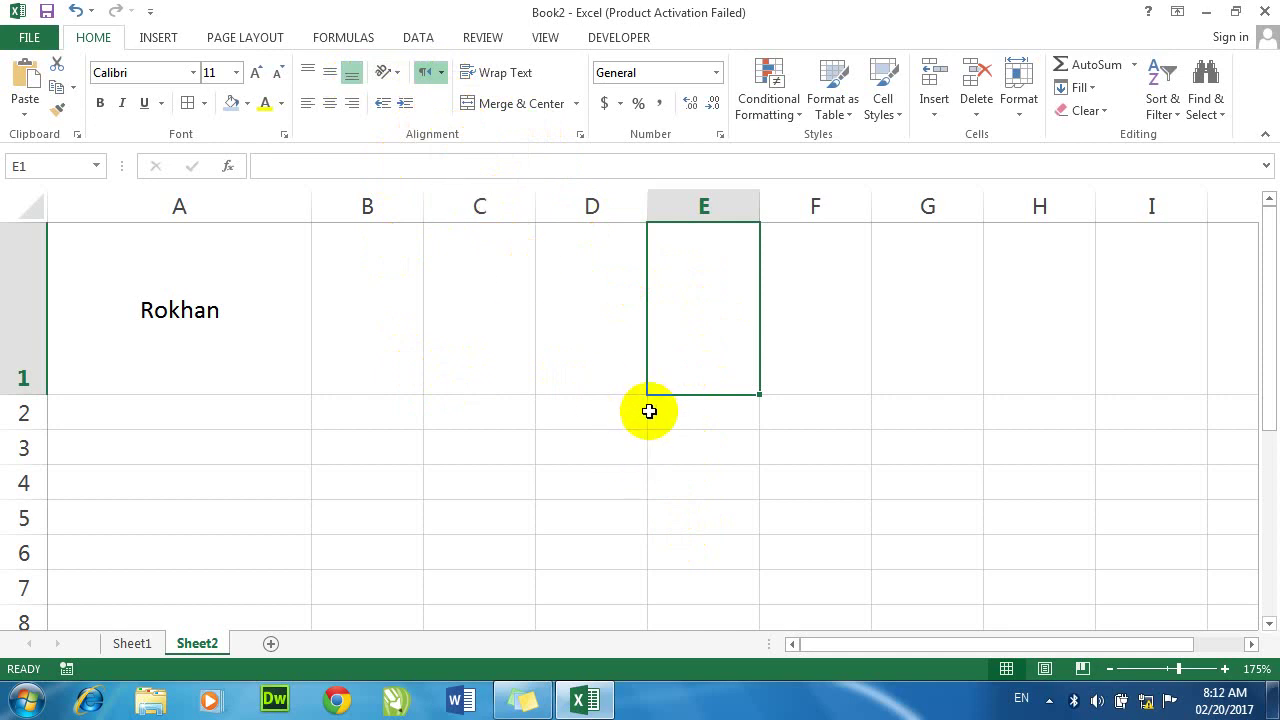
type("ahad")
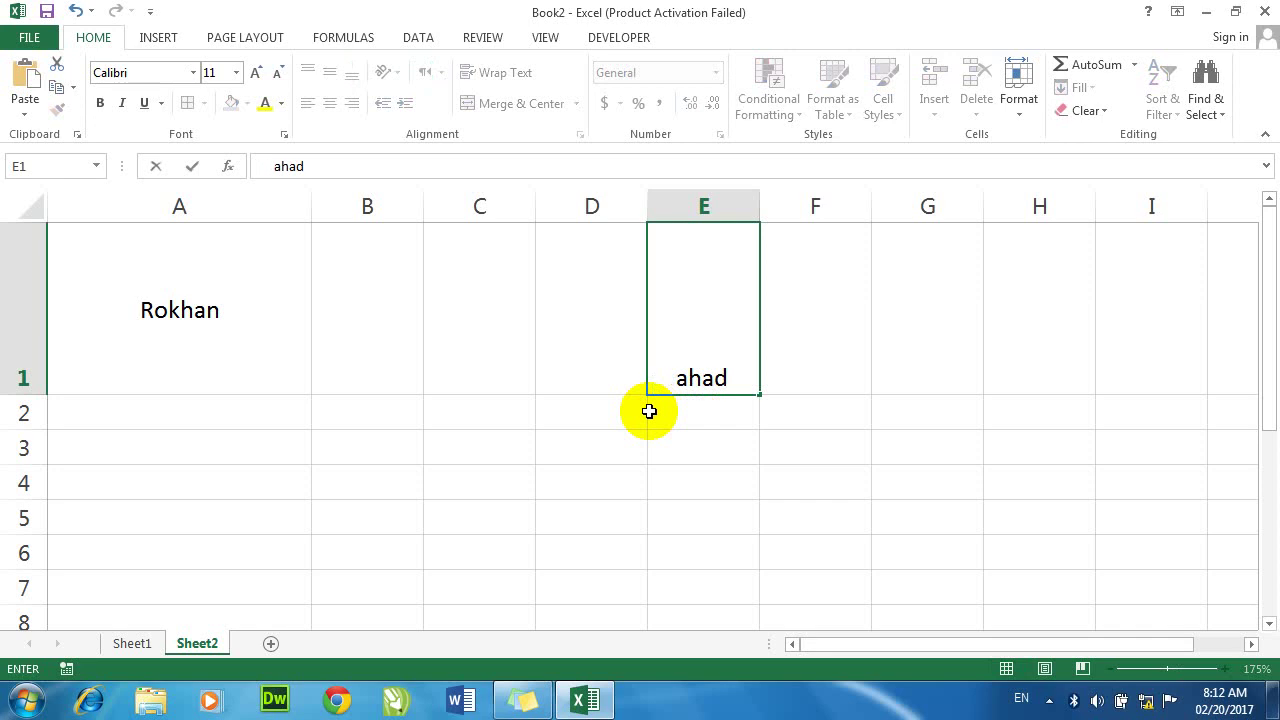
type("   lsdkfjlds   sdflj")
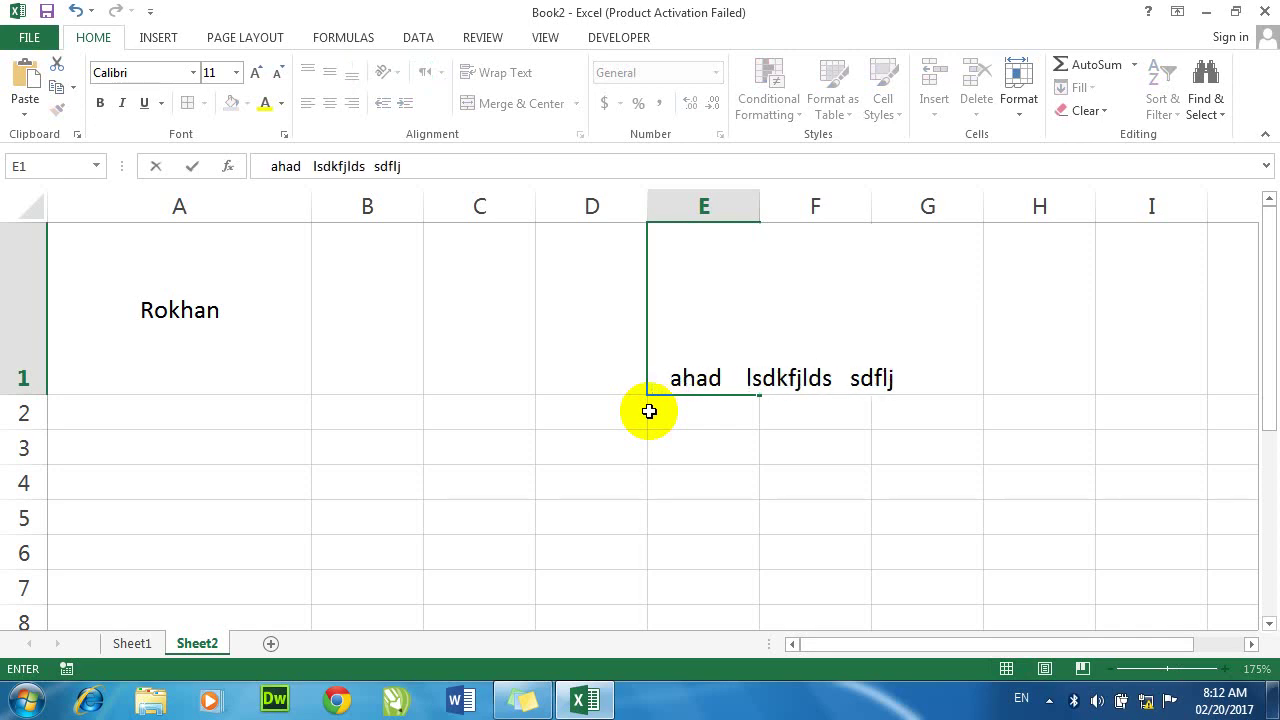
mouse_move(668, 378)
left_mouse_down()
mouse_move(885, 370)
mouse_move(728, 375)
left_mouse_up()
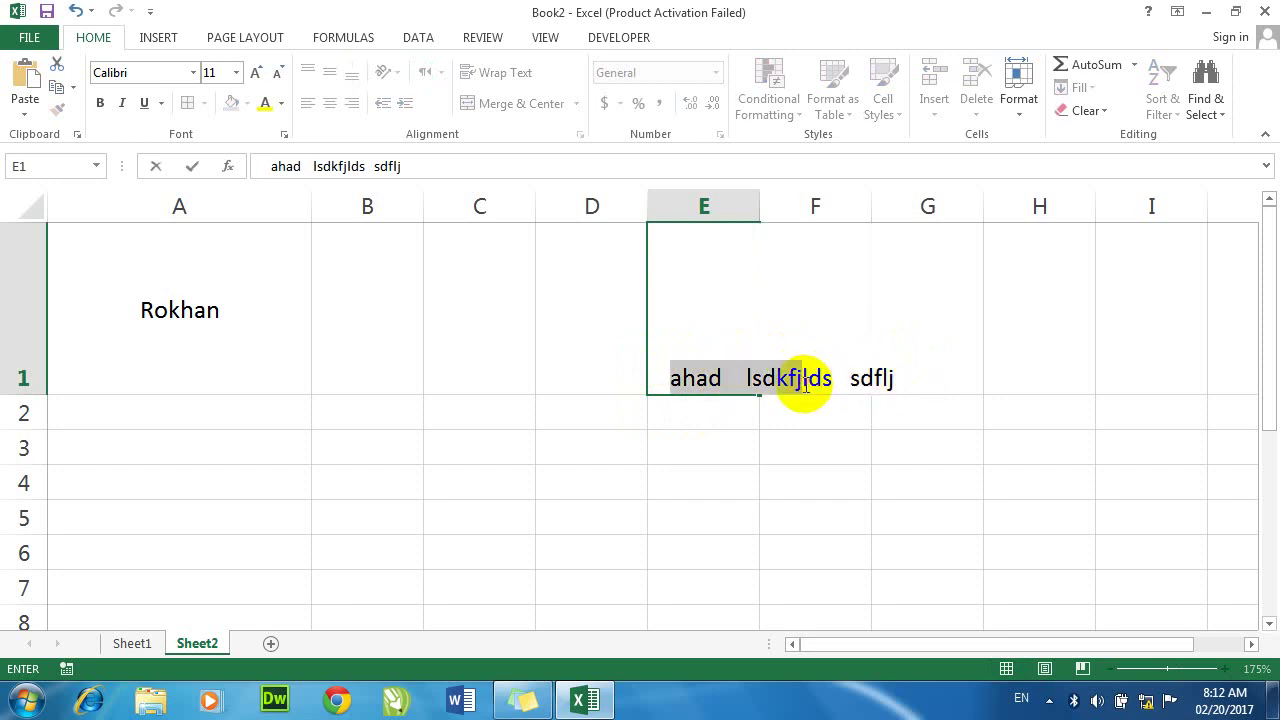
left_click_drag(728, 375, 803, 385)
key("Home")
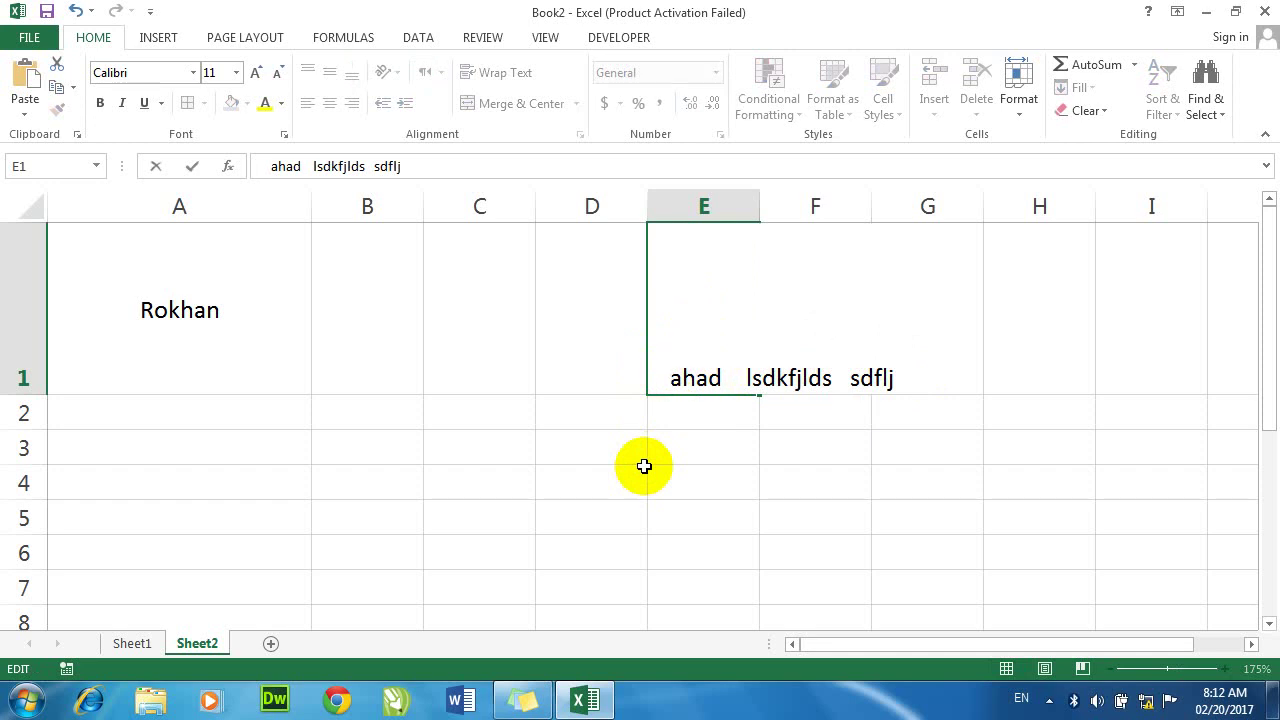
left_click(703, 471)
left_click(589, 289)
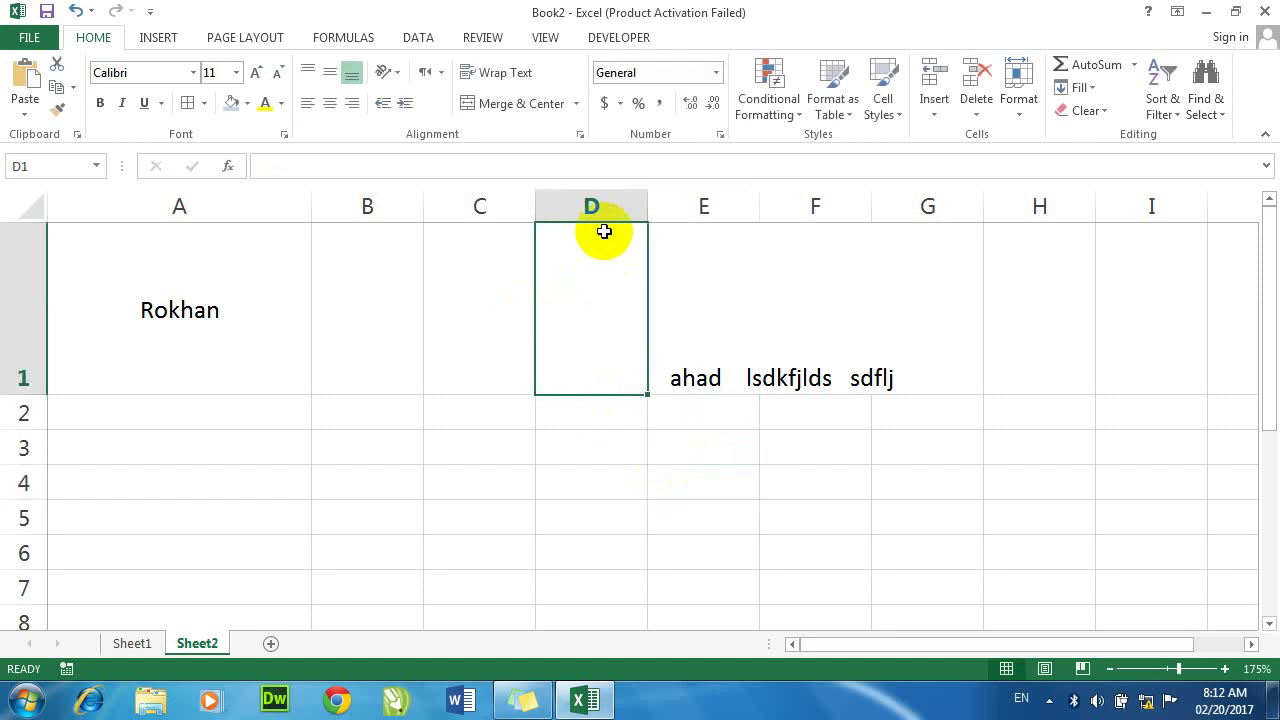
- Set D1 to left-to-right text direction and enter a Persian sample text
left_click(441, 73)
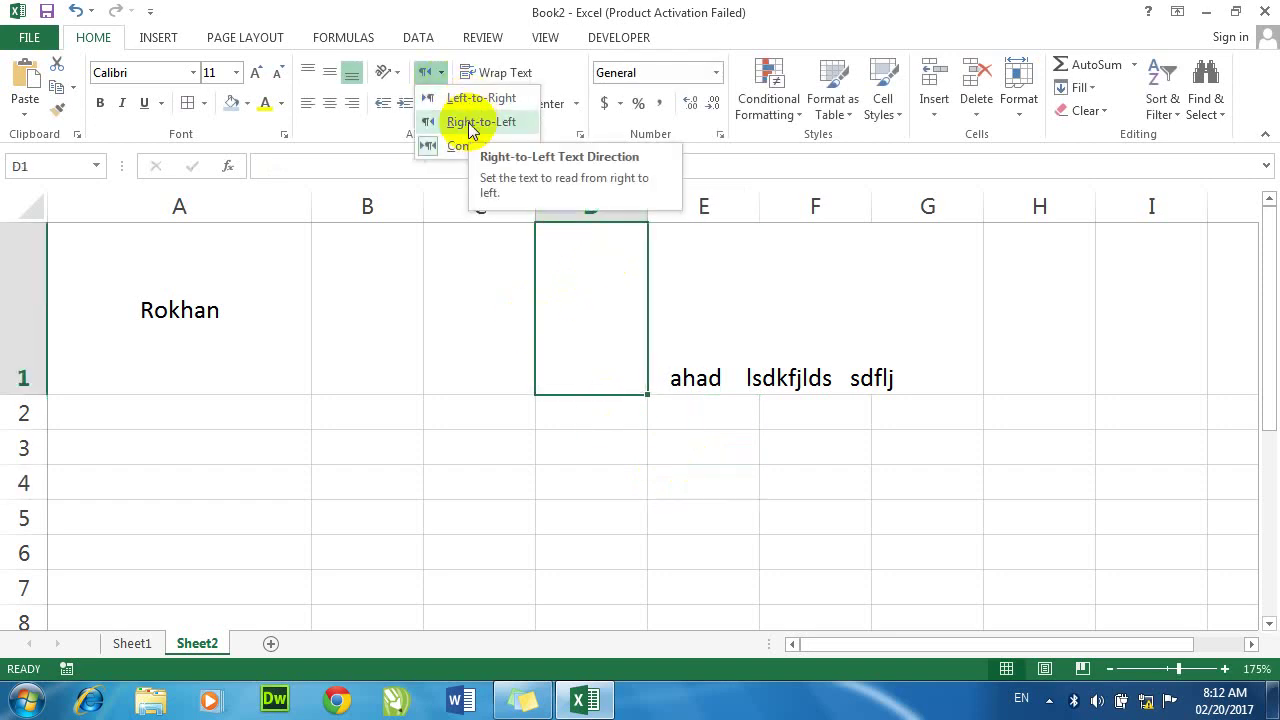
left_click(475, 97)
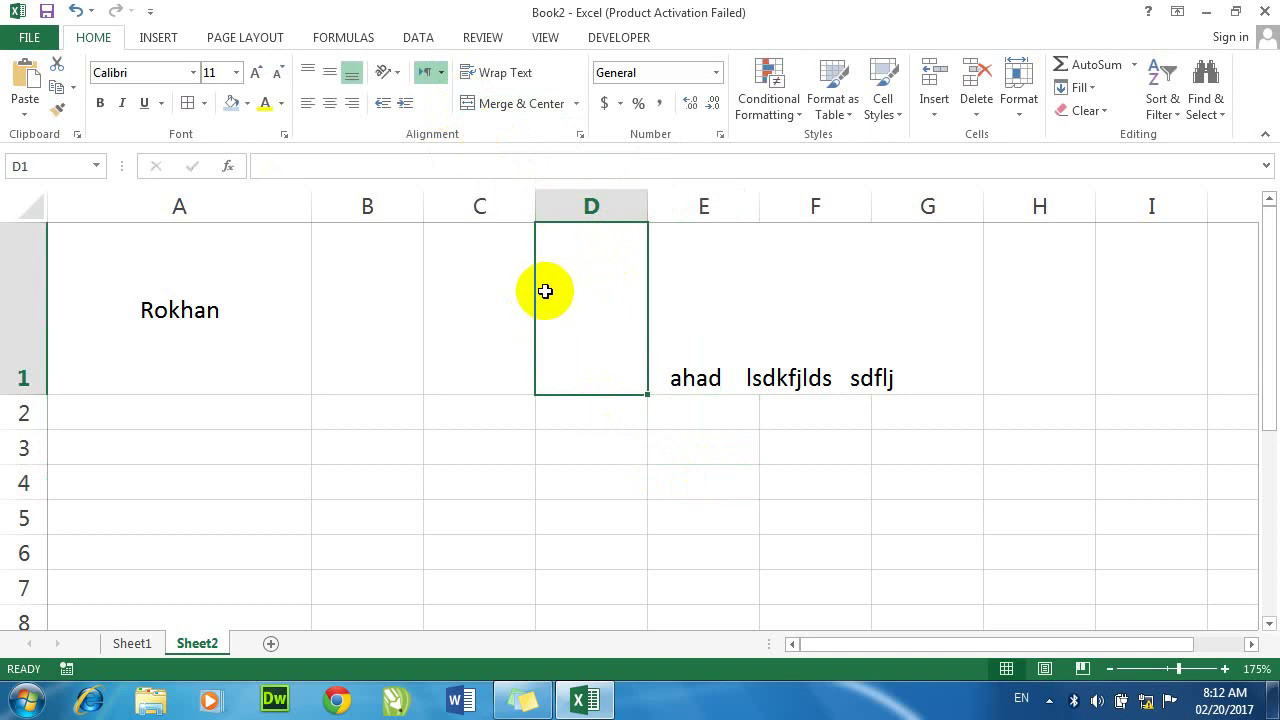
type("مسنیتبنمسیت")
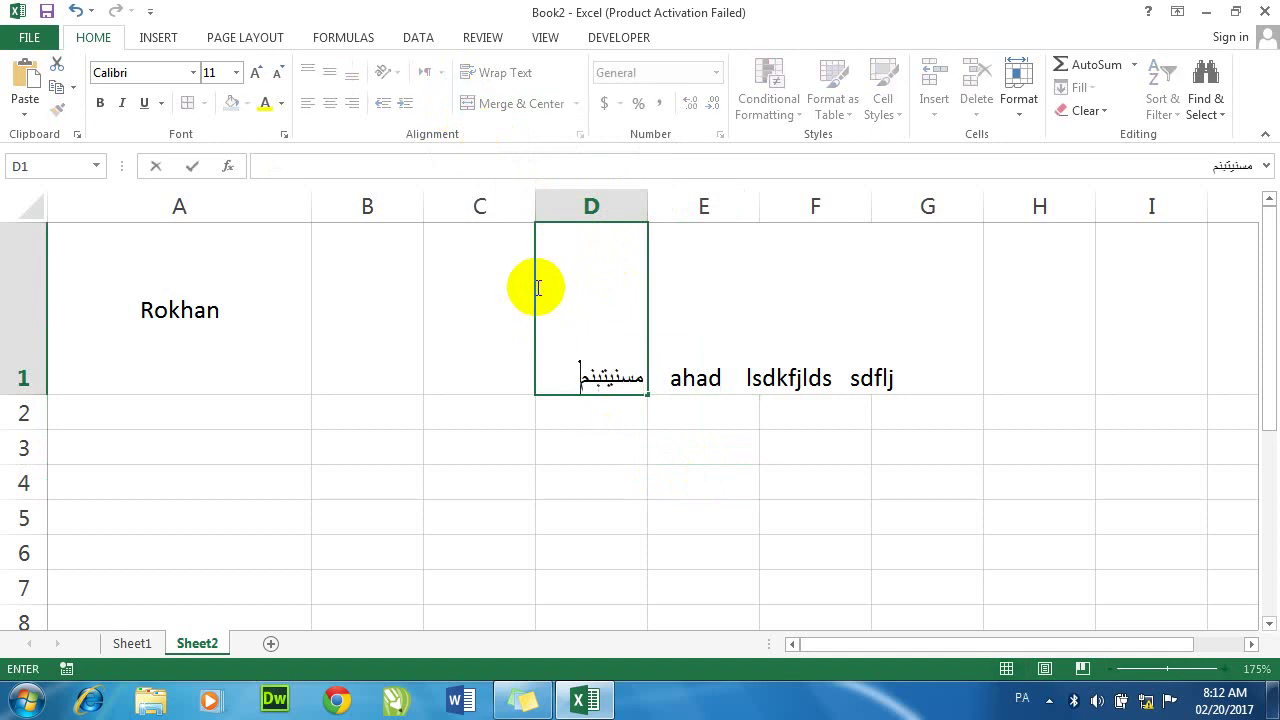
type(" سیب")
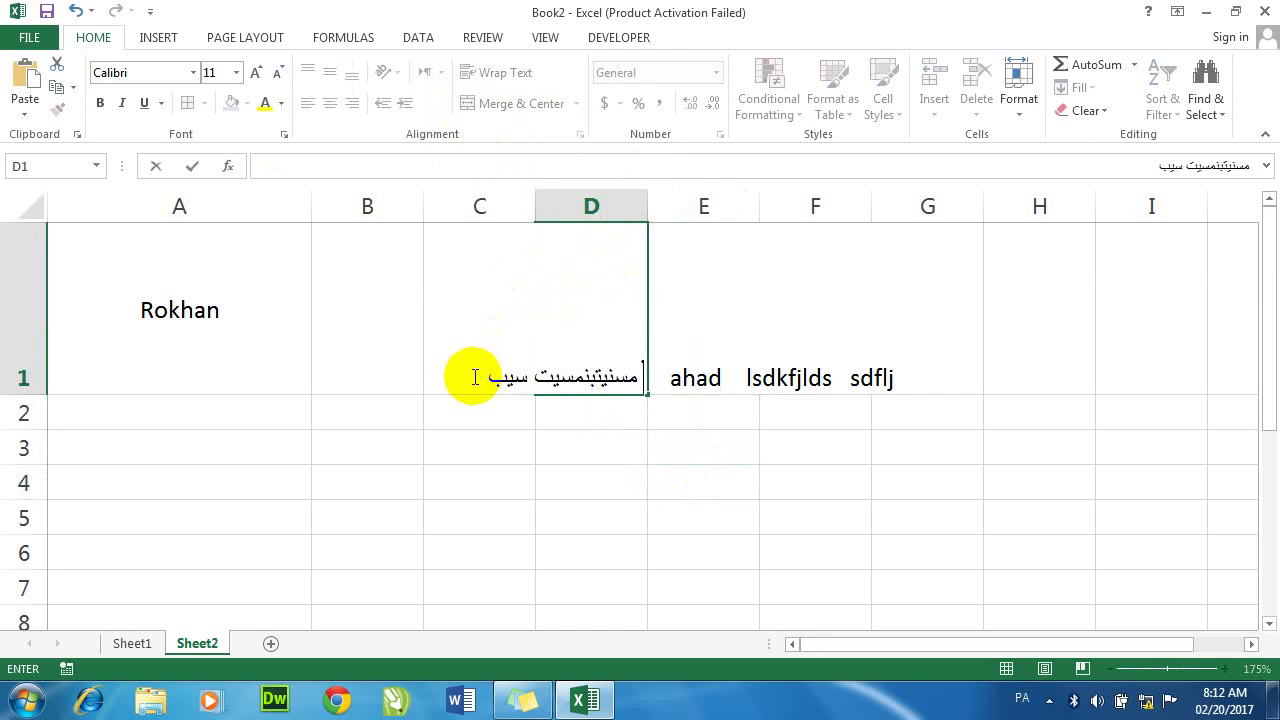
left_click_drag(470, 378, 645, 380)
type("سیمنتبنمسی")
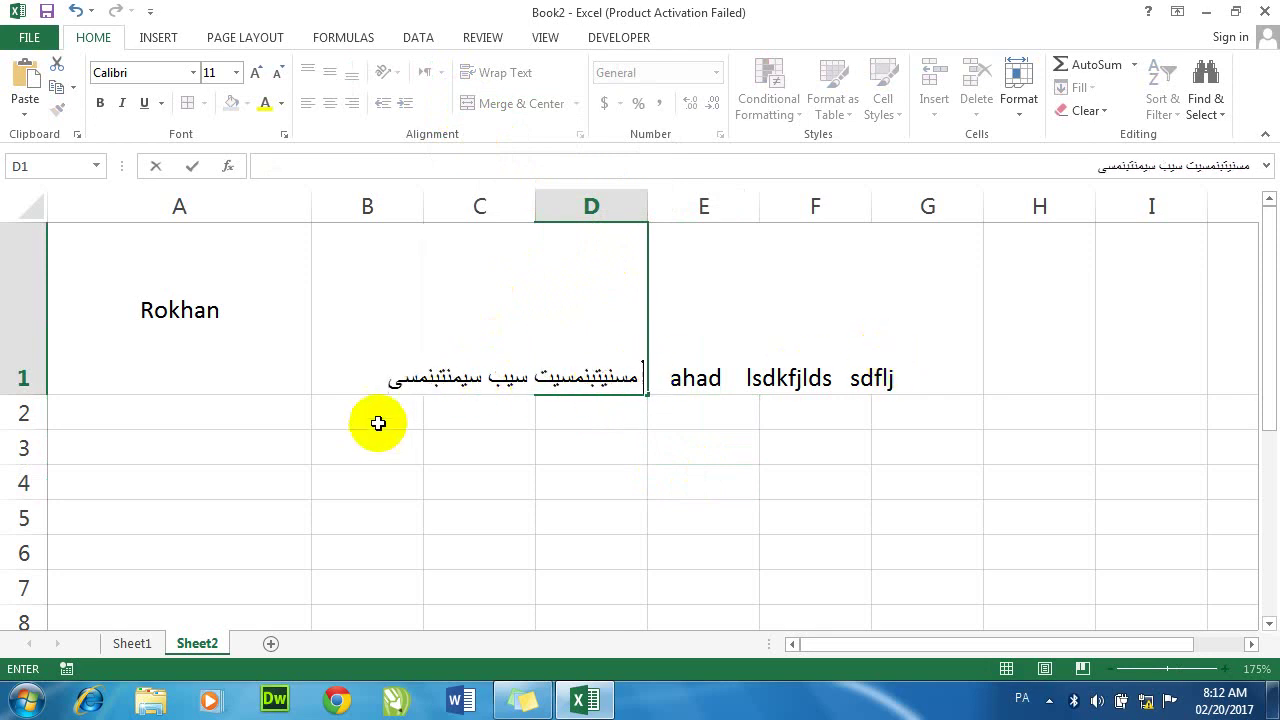
mouse_move(383, 388)
left_mouse_down()
mouse_move(651, 396)
mouse_move(618, 381)
left_mouse_up()
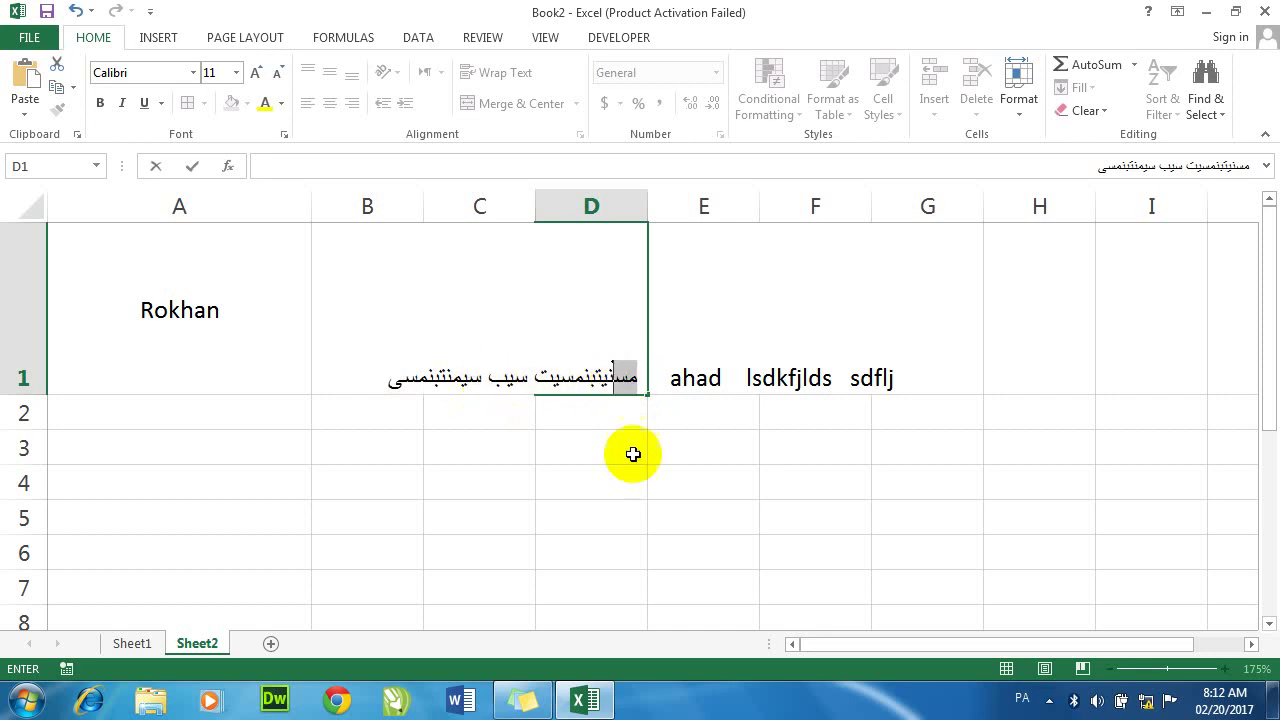
left_click(660, 490)
- Enter Persian sample text in H1 with left-to-right direction, then clear C1 through I1
left_click(1065, 315)
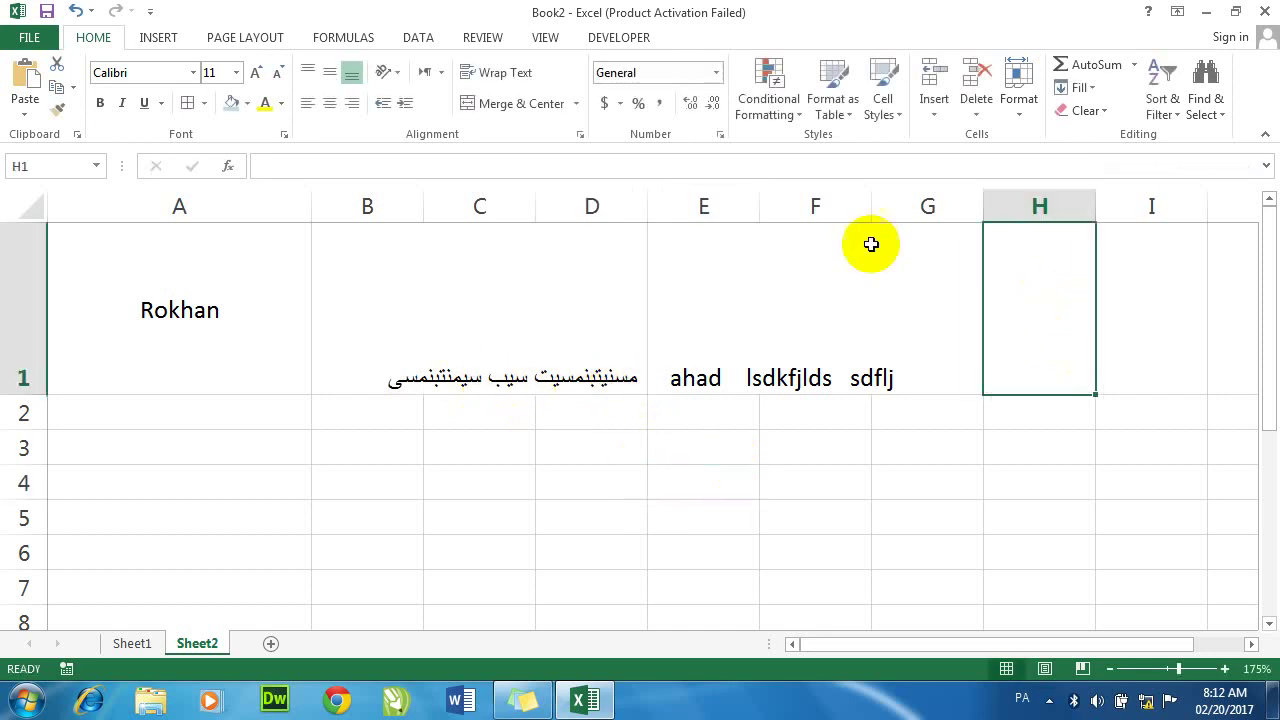
left_click(440, 76)
left_click(470, 95)
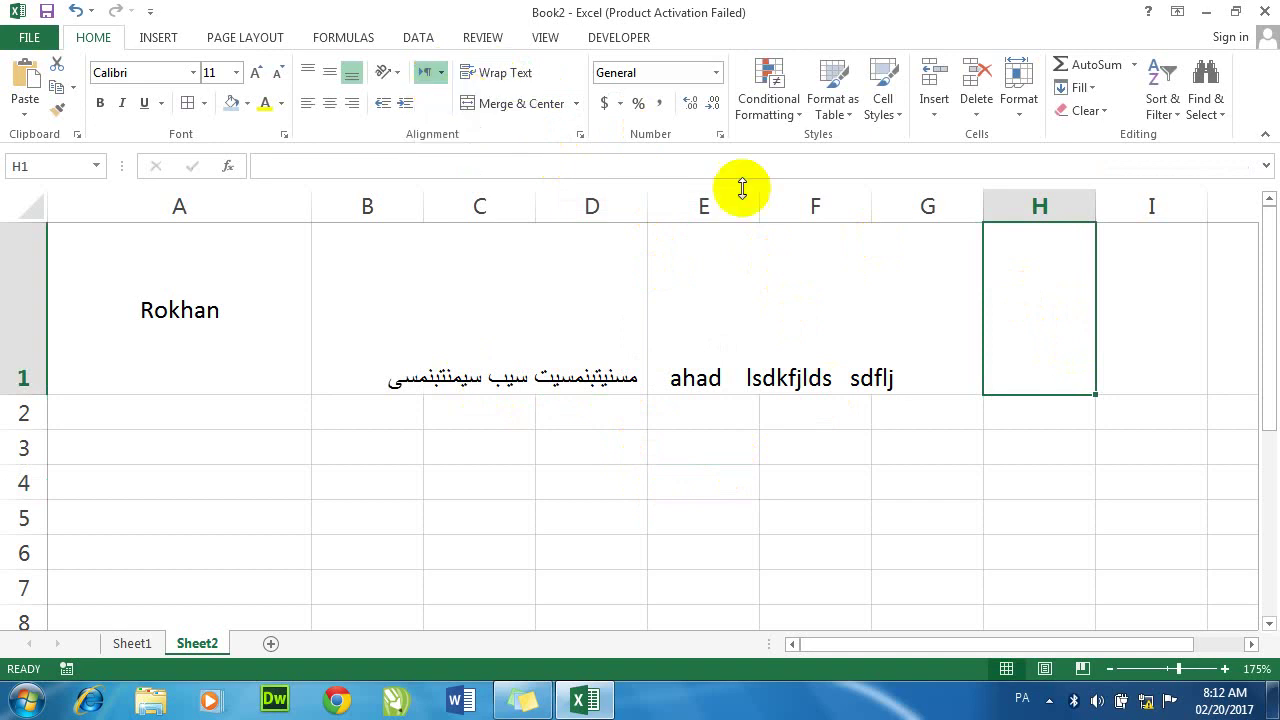
type("مسنیتمنسی سی")
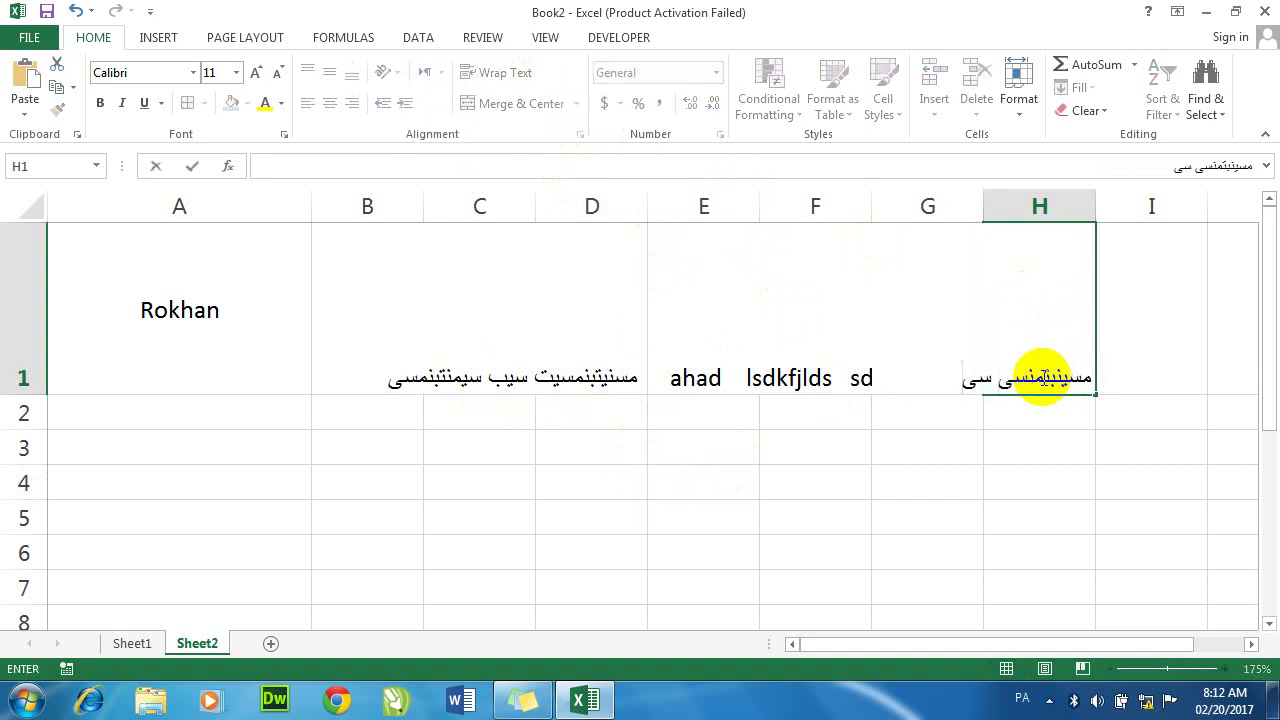
left_click(1026, 530)
left_click_drag(510, 340, 1139, 351)
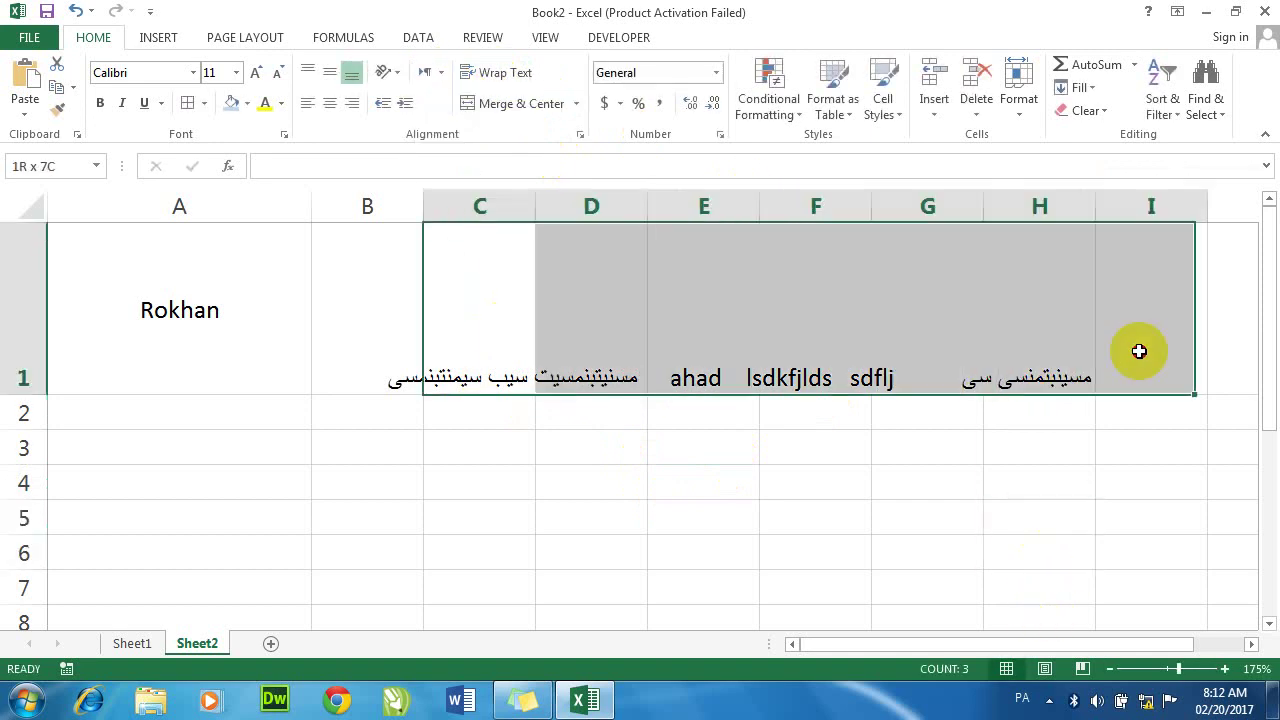
key("Delete")
- Type a Latin sample line into C1 after changing its text direction, then delete it
left_click(430, 254)
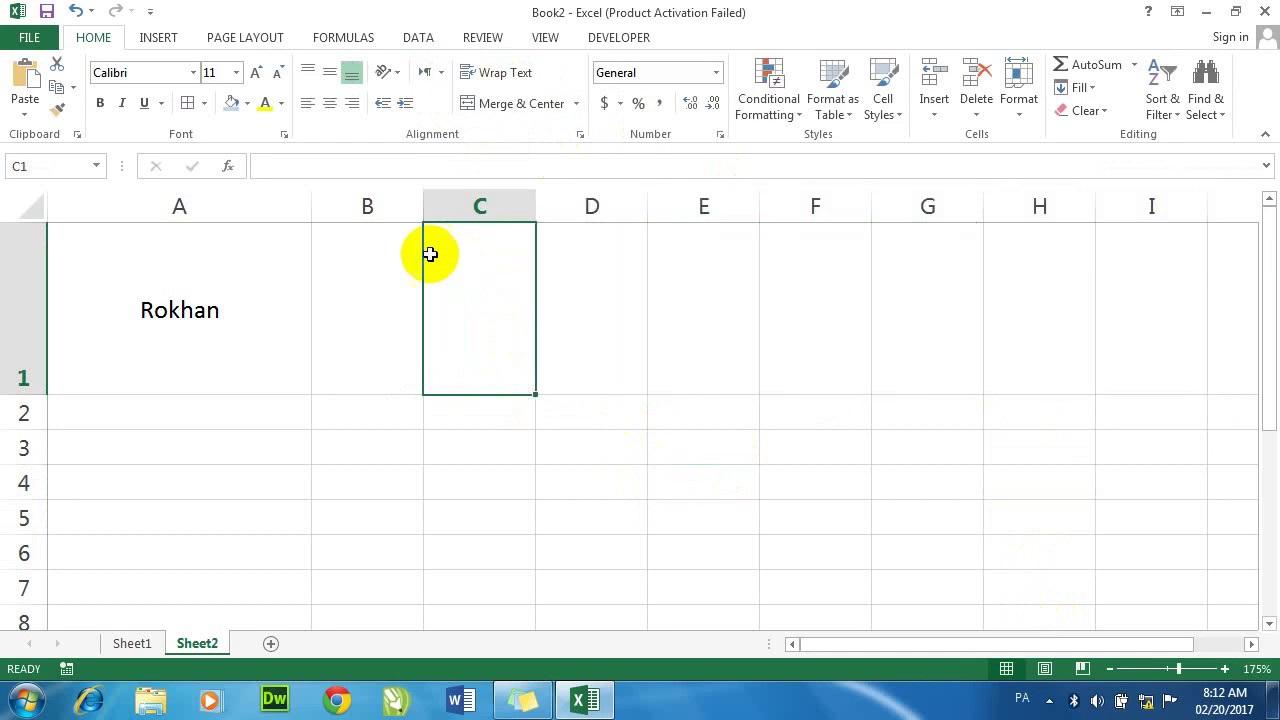
left_click(440, 72)
left_click(452, 95)
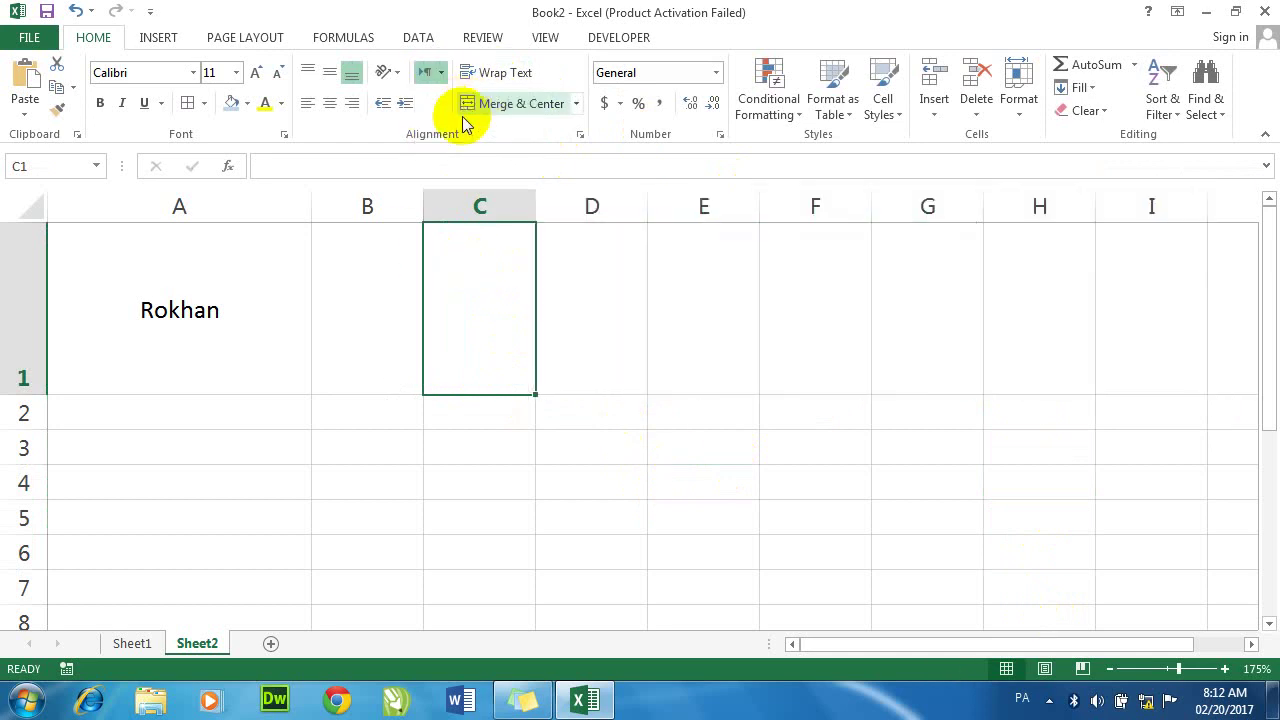
type("klsdfjlksd")
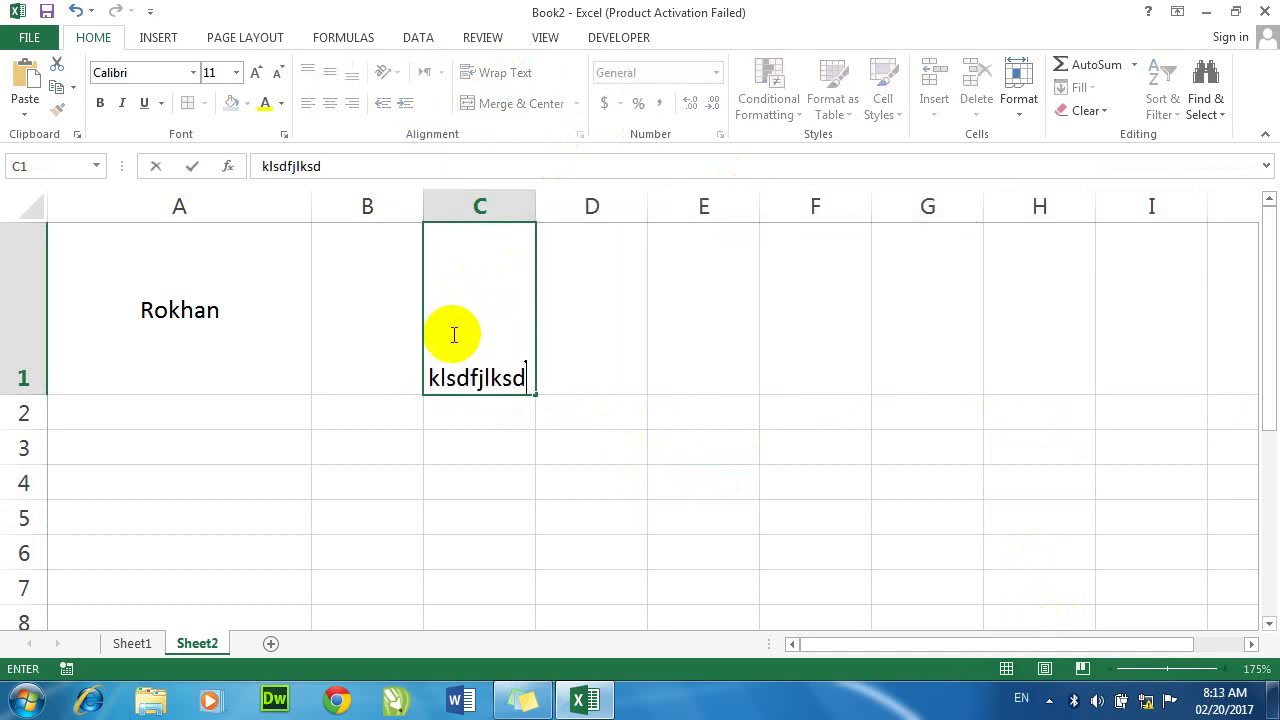
type("jf  fsdklsd fjklsd fsd f sdf sd")
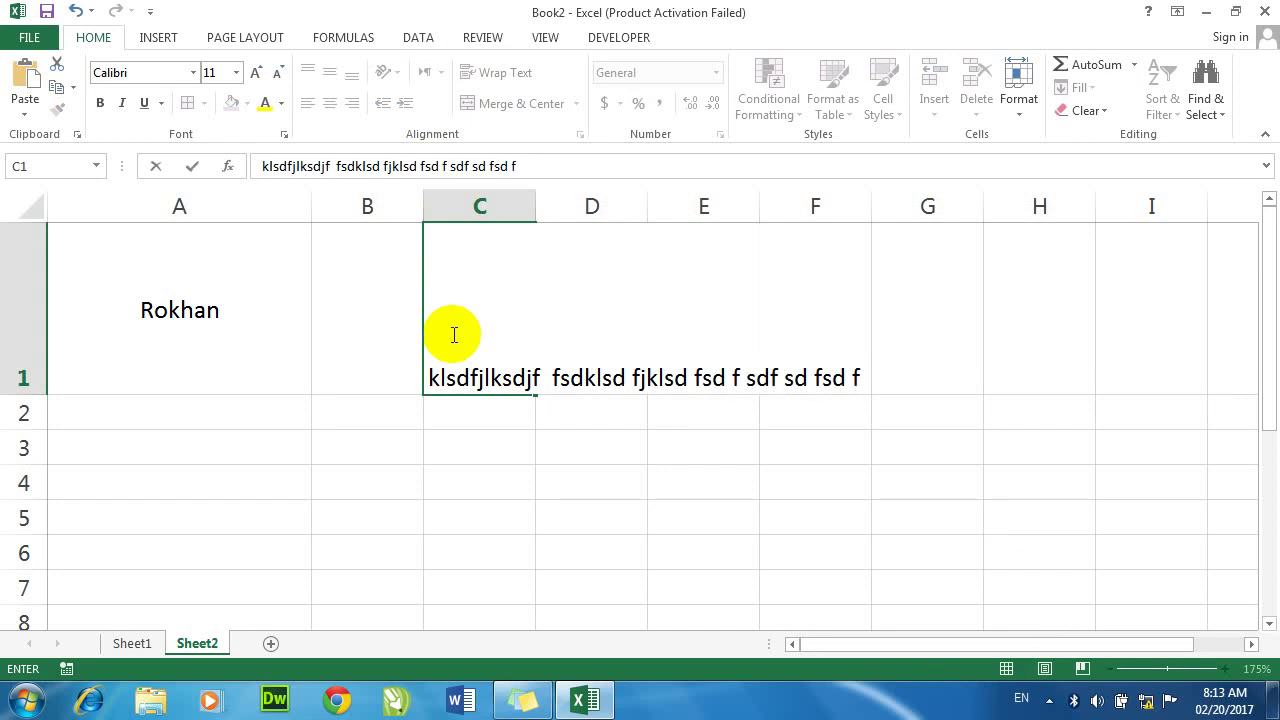
type(" fsd f       sdf")
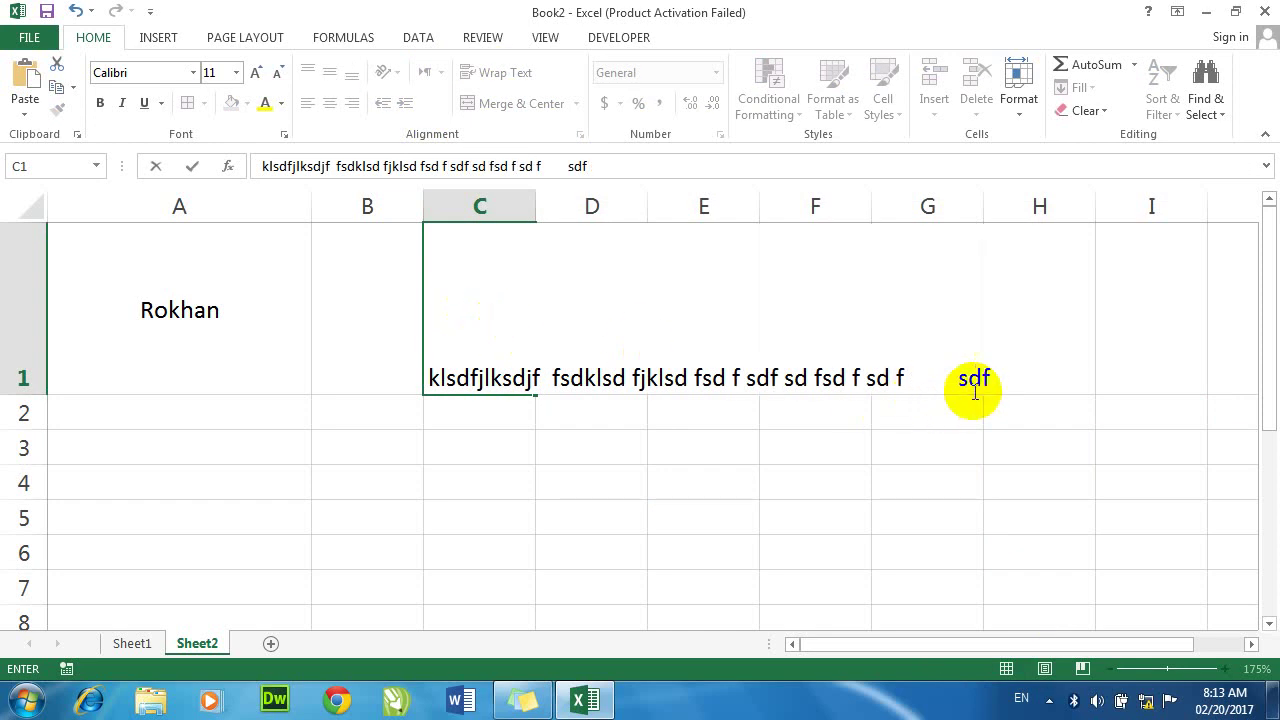
left_click_drag(1012, 378, 352, 358)
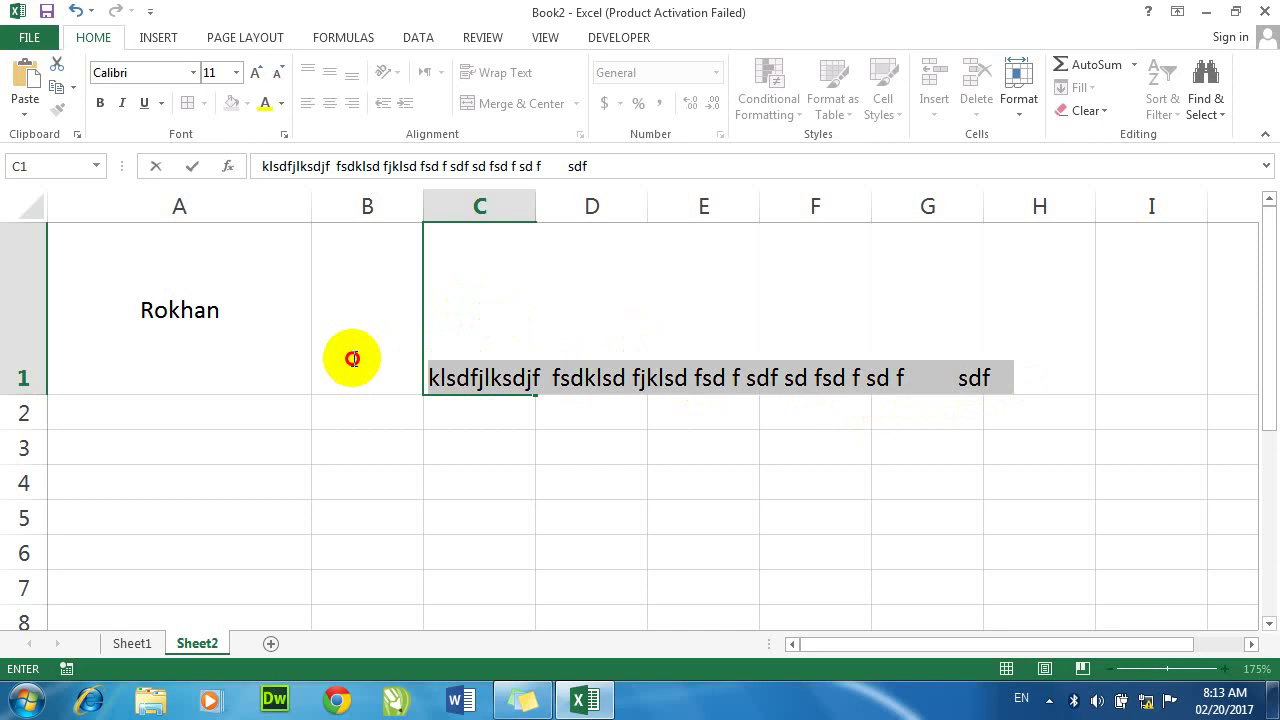
left_click(663, 557)
left_click(479, 344)
key("Delete")
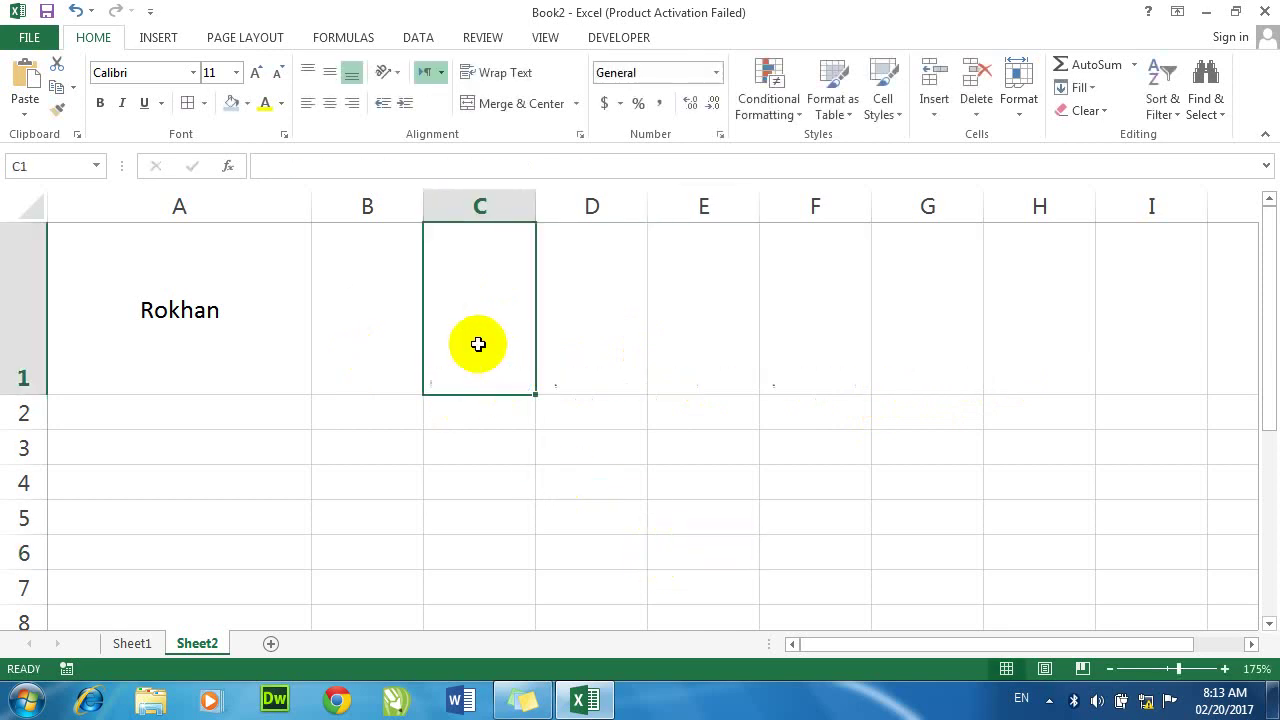
- Enter Persian text in C1 right-to-left, delete it, and set C1's direction to Context
left_click(440, 72)
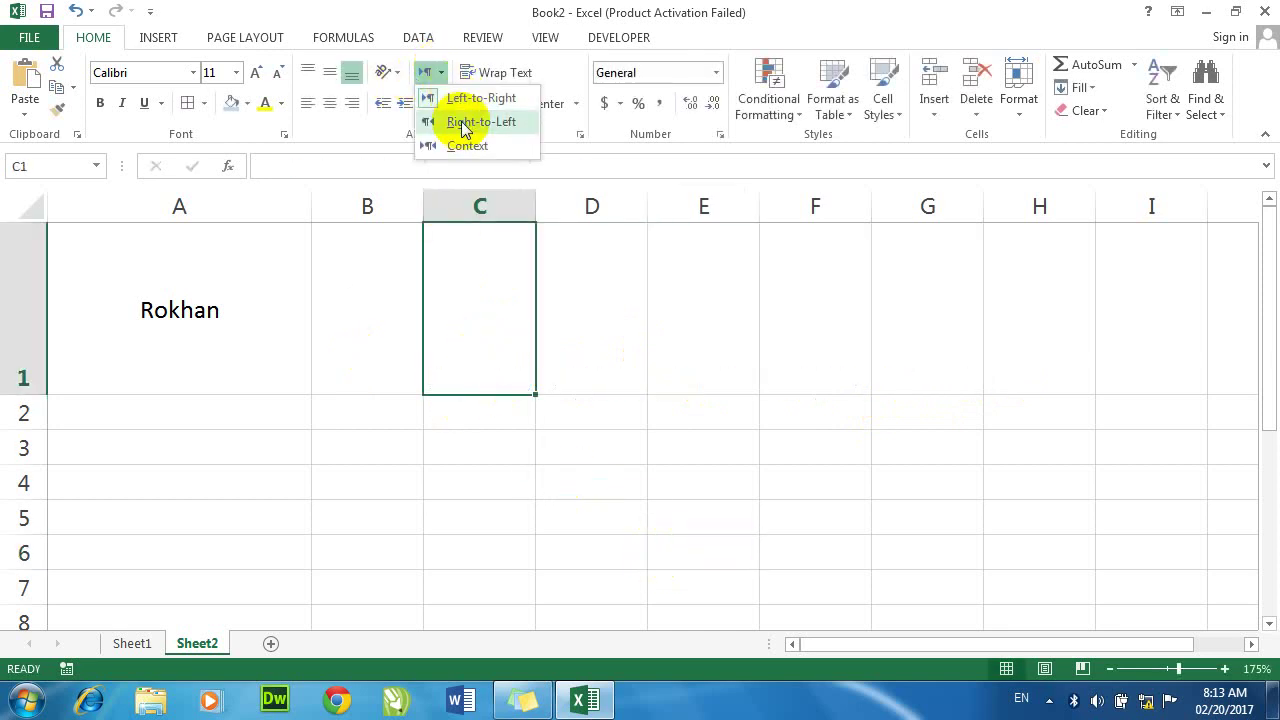
left_click(465, 125)
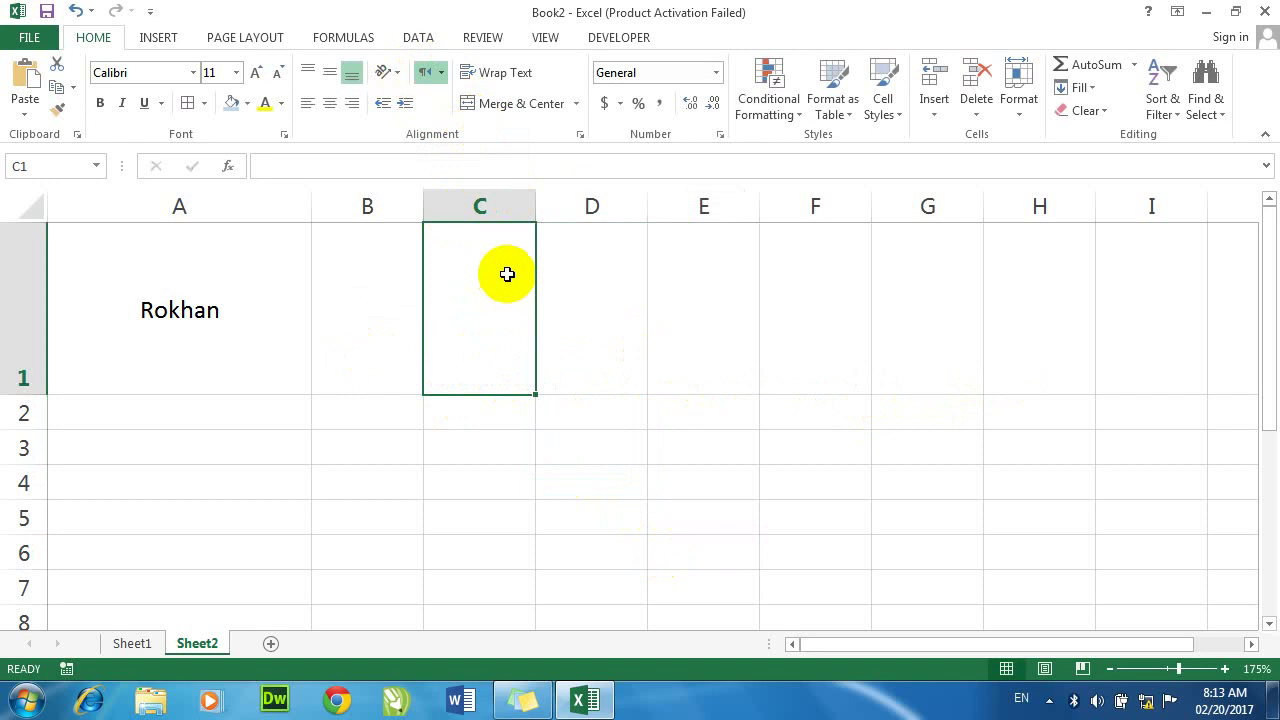
type("سیمبنت سیب سیب سی     سیب")
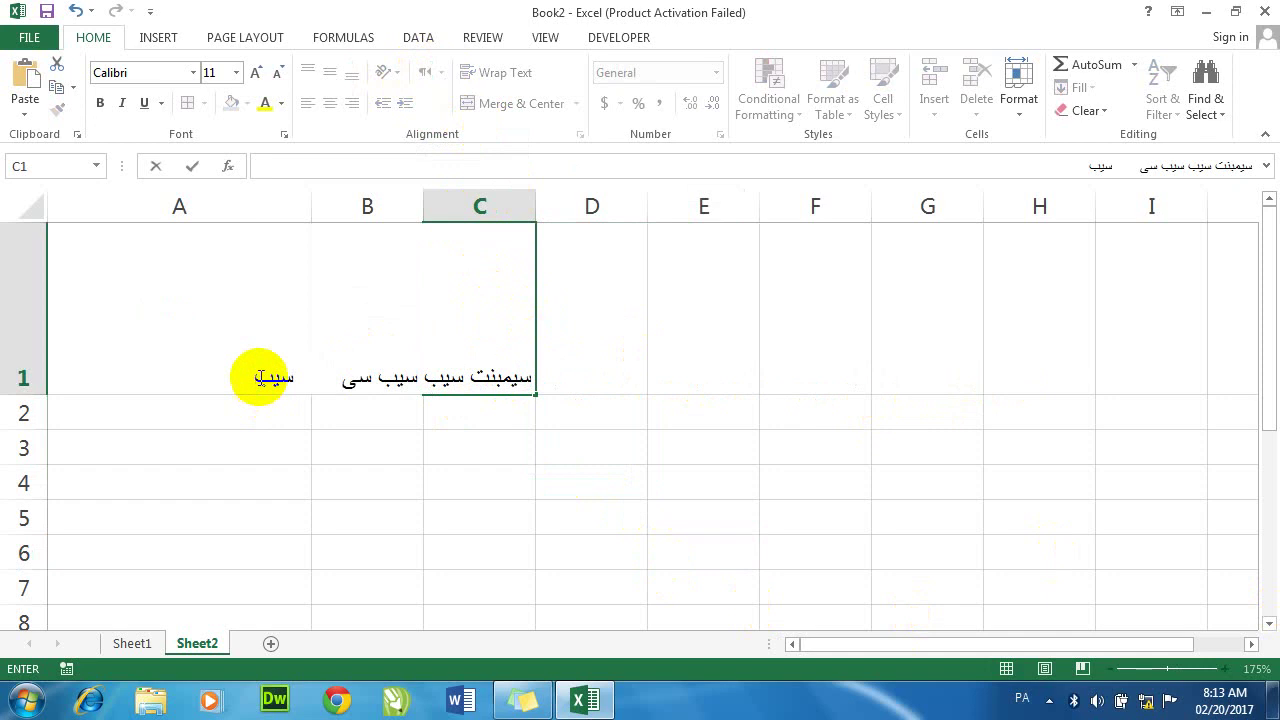
left_click_drag(257, 376, 653, 374)
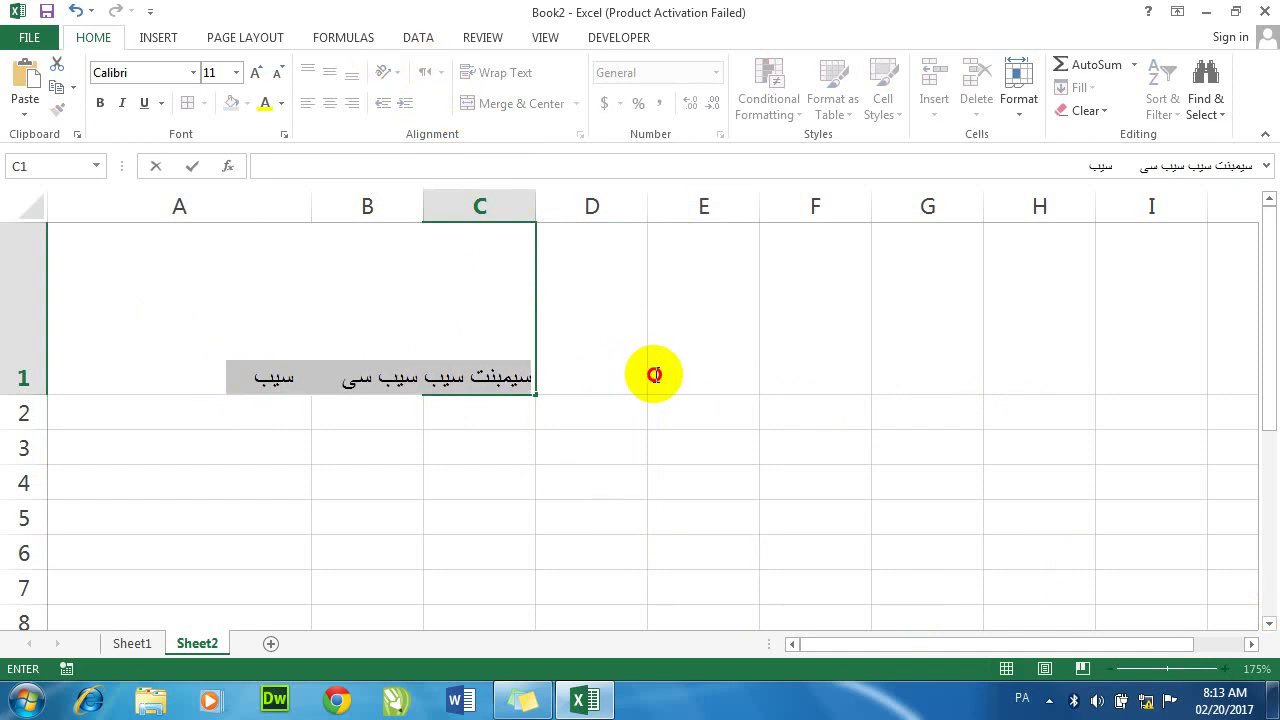
left_click(585, 492)
left_click(478, 338)
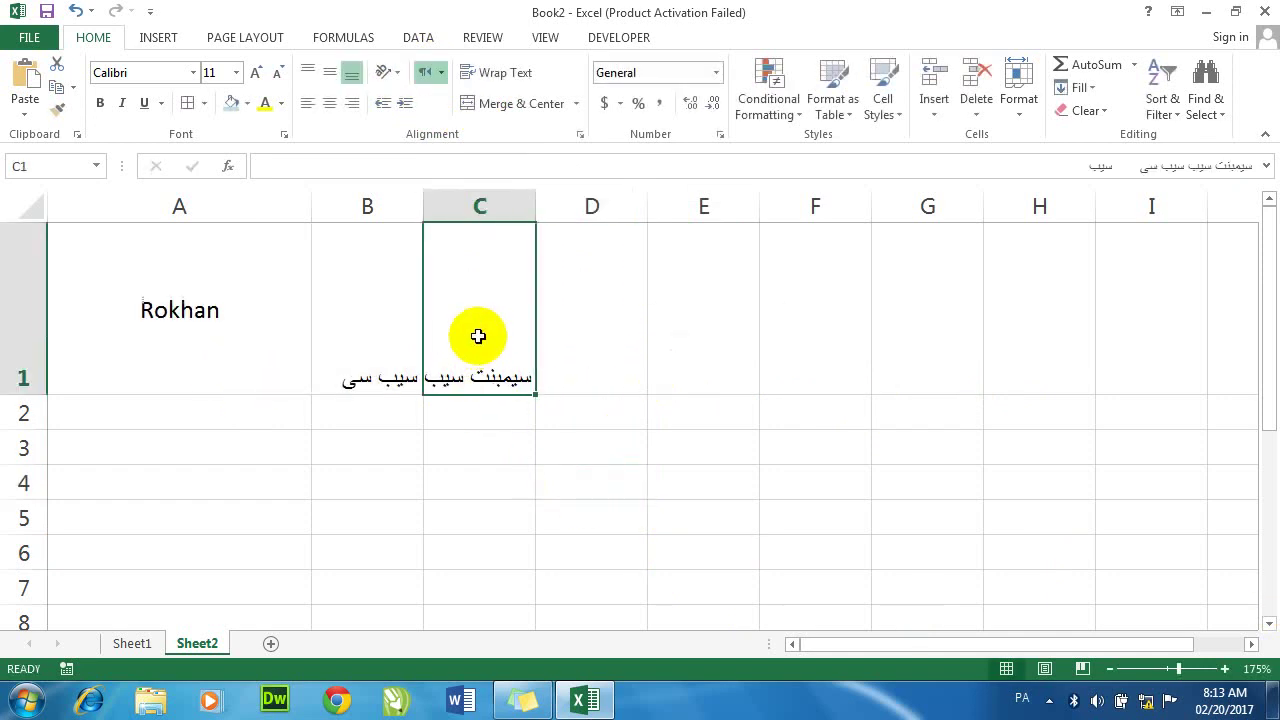
key("Delete")
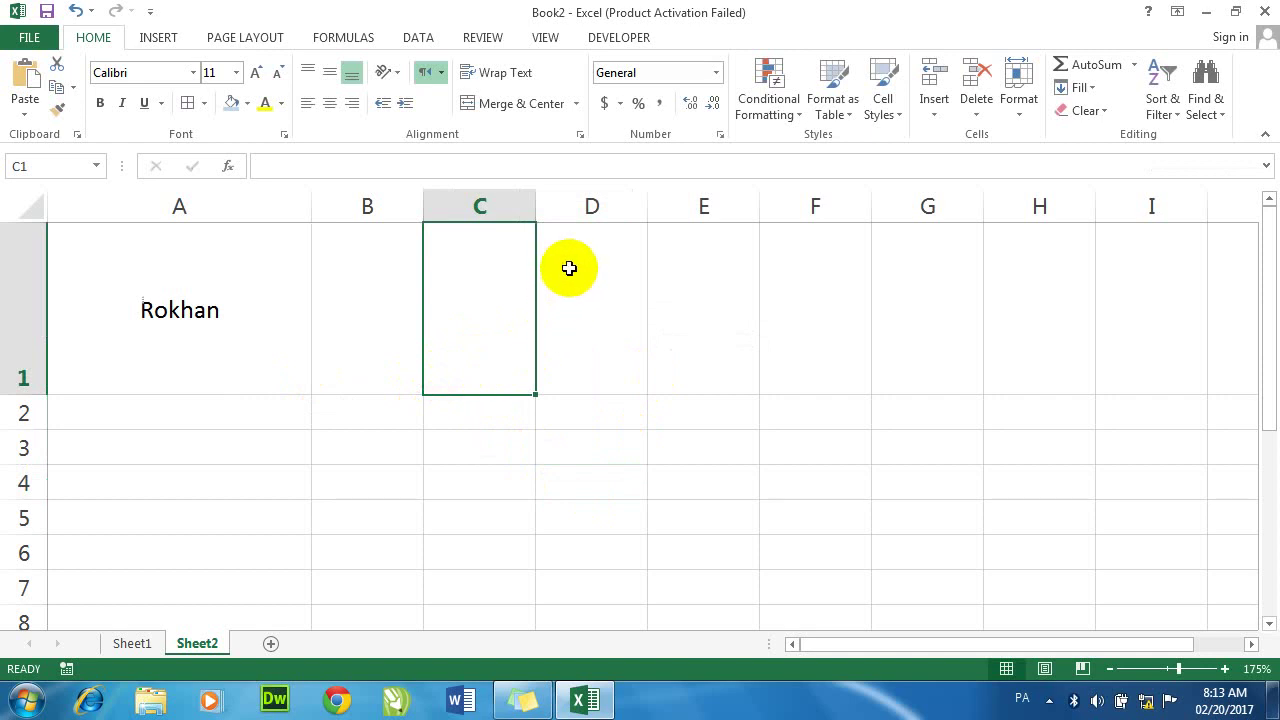
left_click(442, 73)
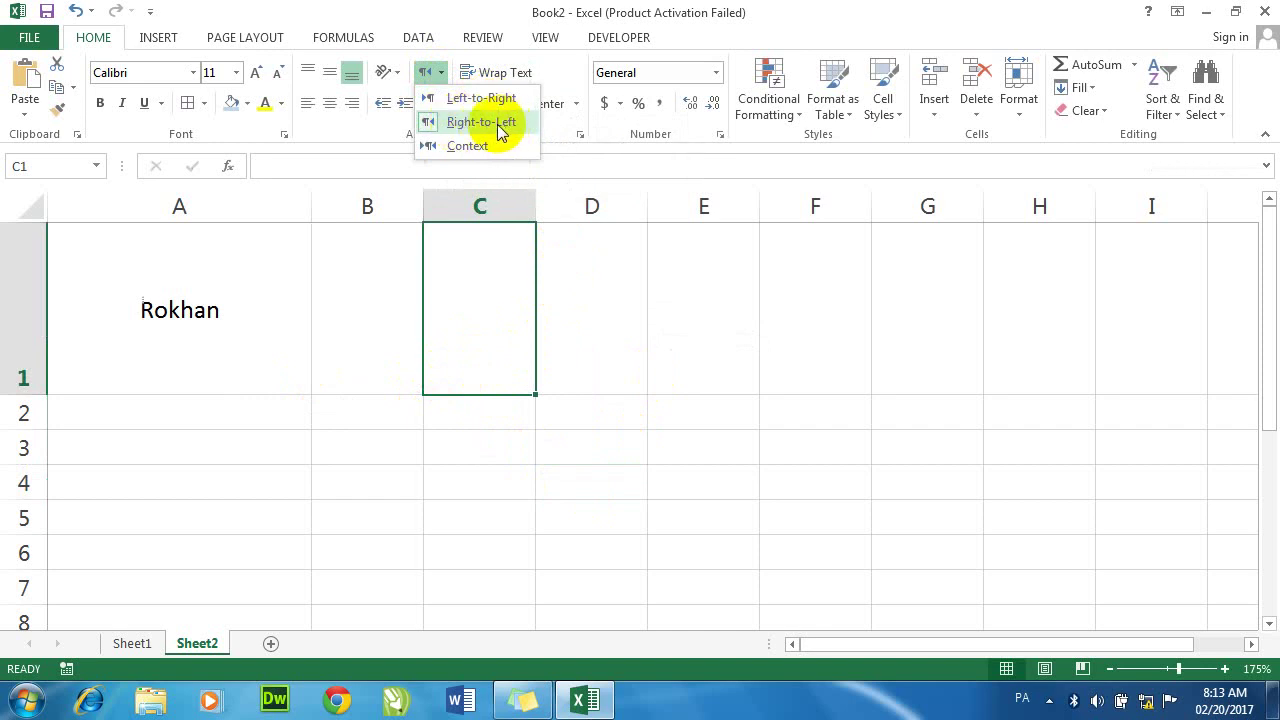
left_click(478, 148)
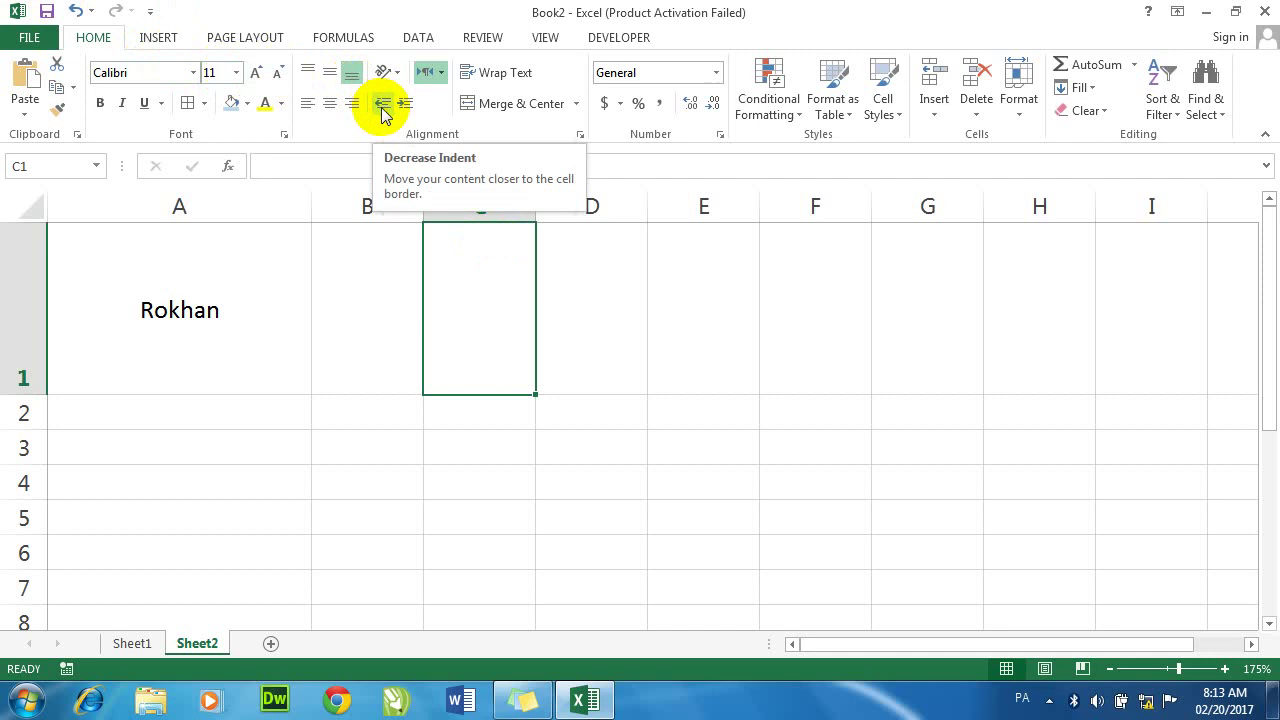
- Left-align Rokhan in A1, add three indent steps, then remove all three
left_click(194, 264)
left_click(307, 103)
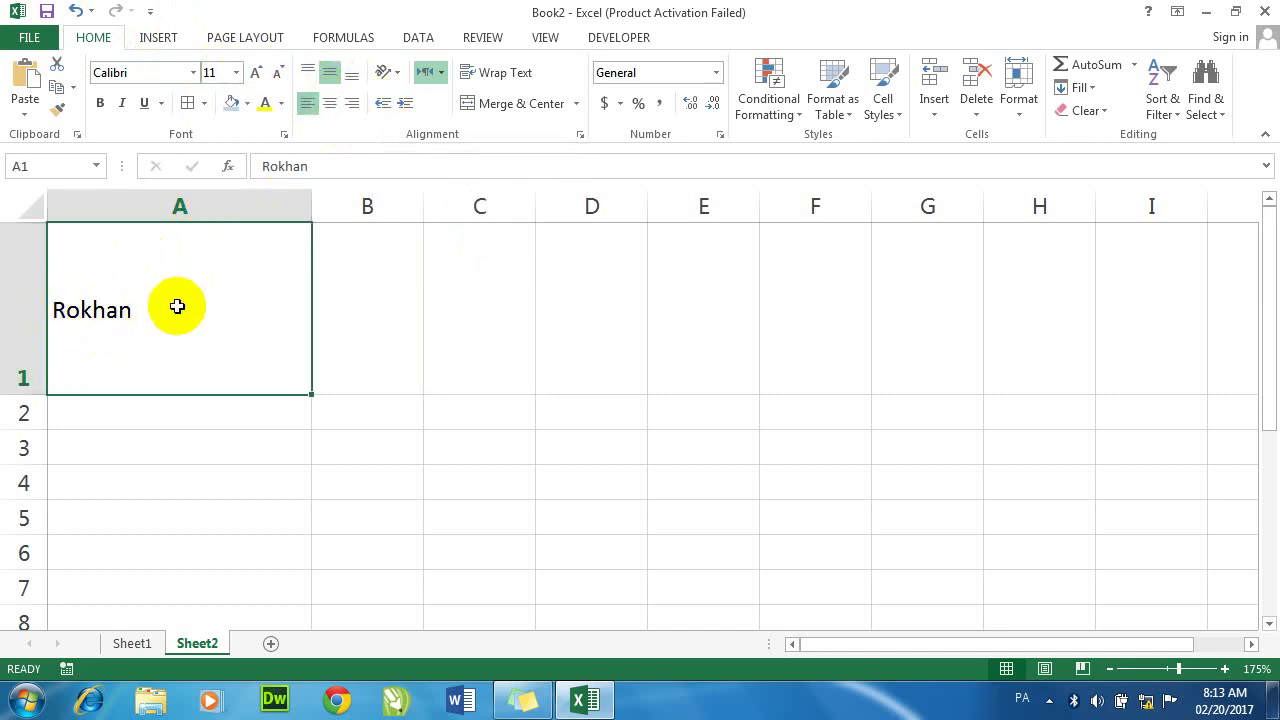
left_click(403, 108)
left_click(403, 108)
left_click(405, 108)
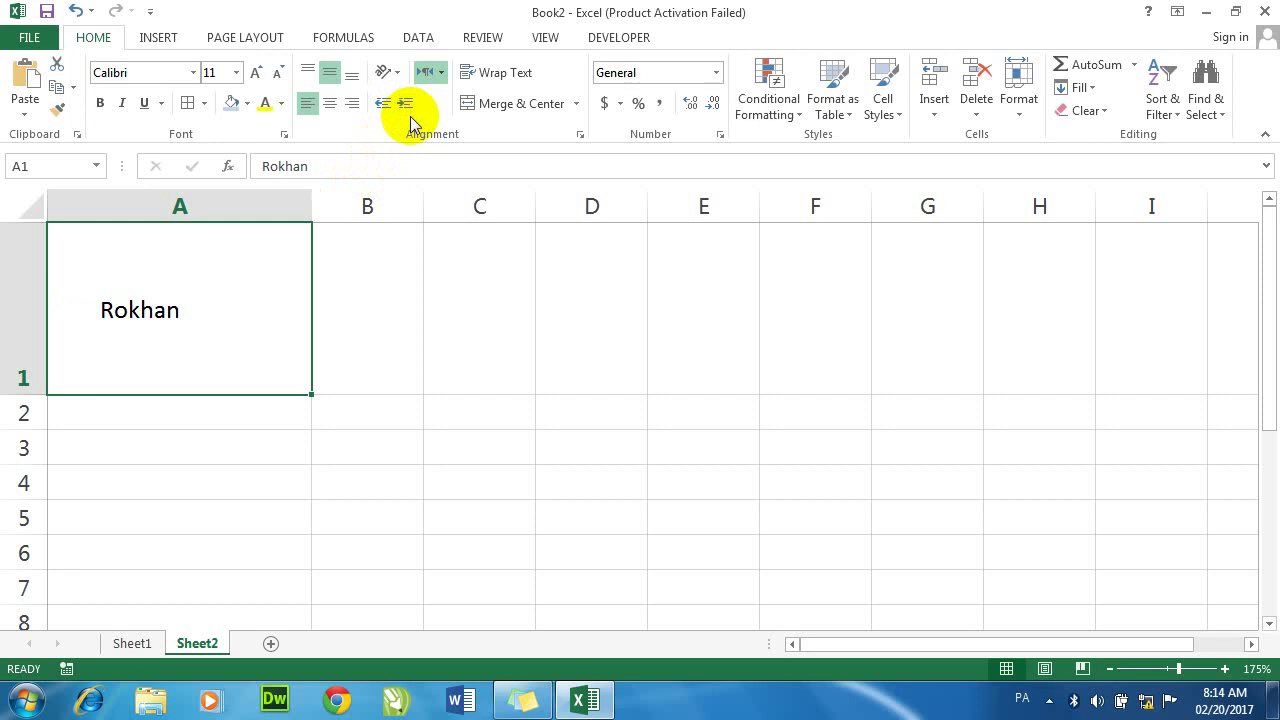
left_click(382, 104)
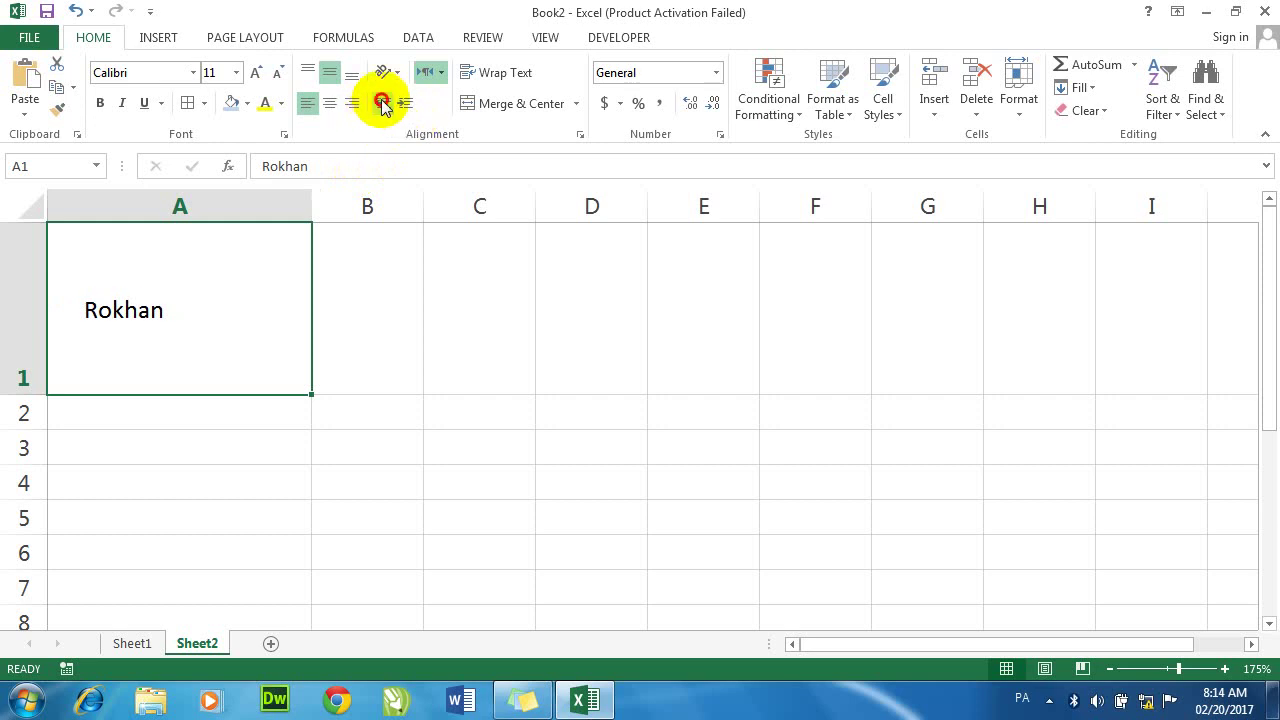
left_click(382, 104)
left_click(382, 104)
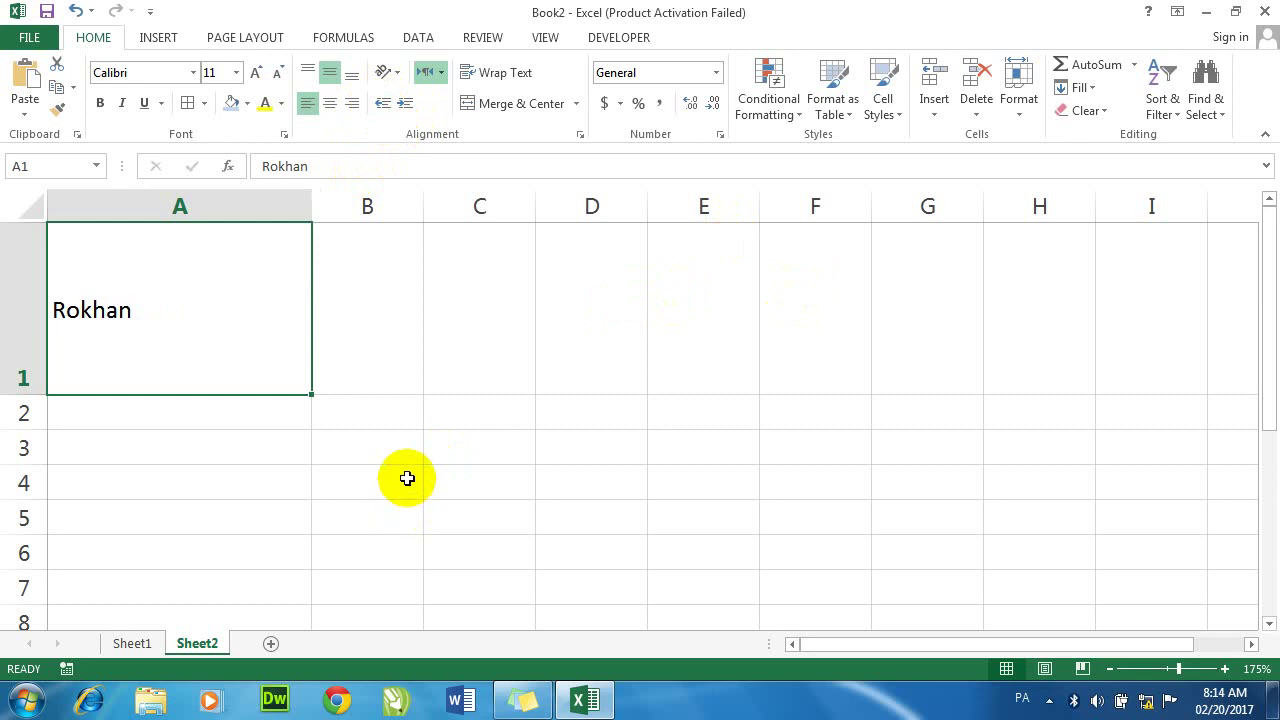
- Add new Sheet3, discard a stray character in A1, and set text direction to Context
left_click(133, 643)
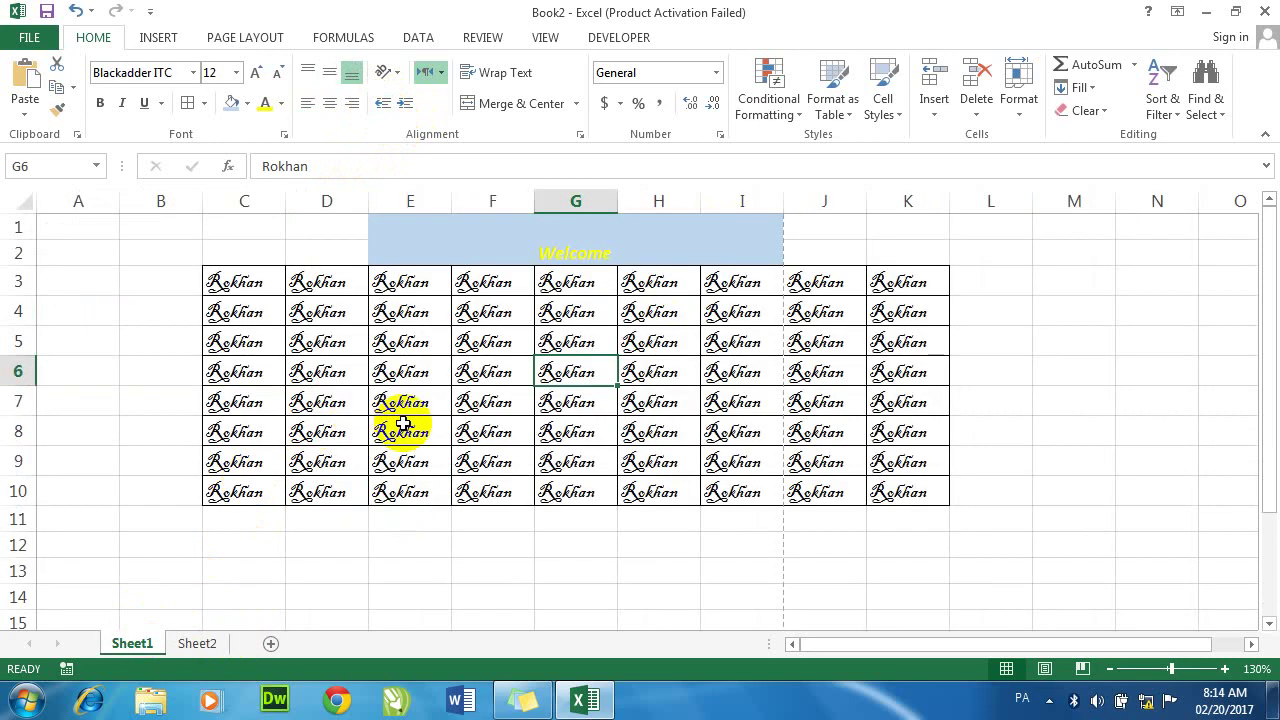
left_click(270, 643)
scroll(240, 440, "up", 2, "ctrl")
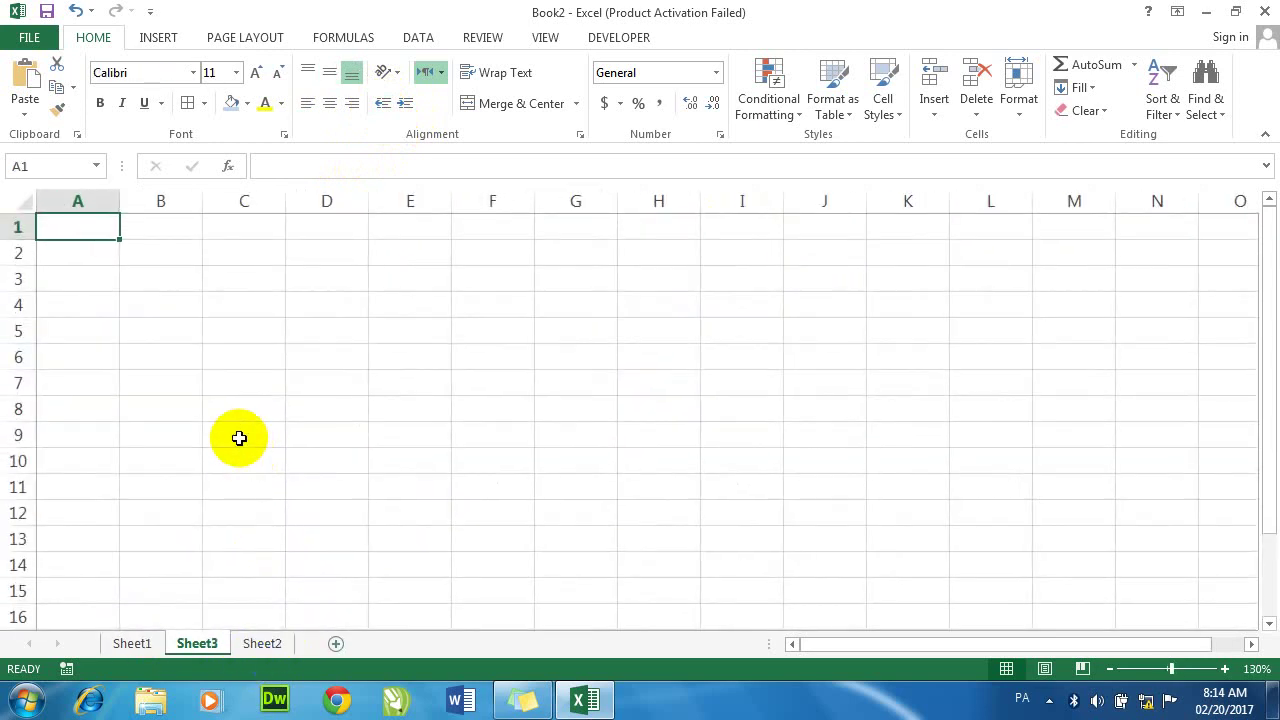
scroll(238, 431, "up", 3, "ctrl")
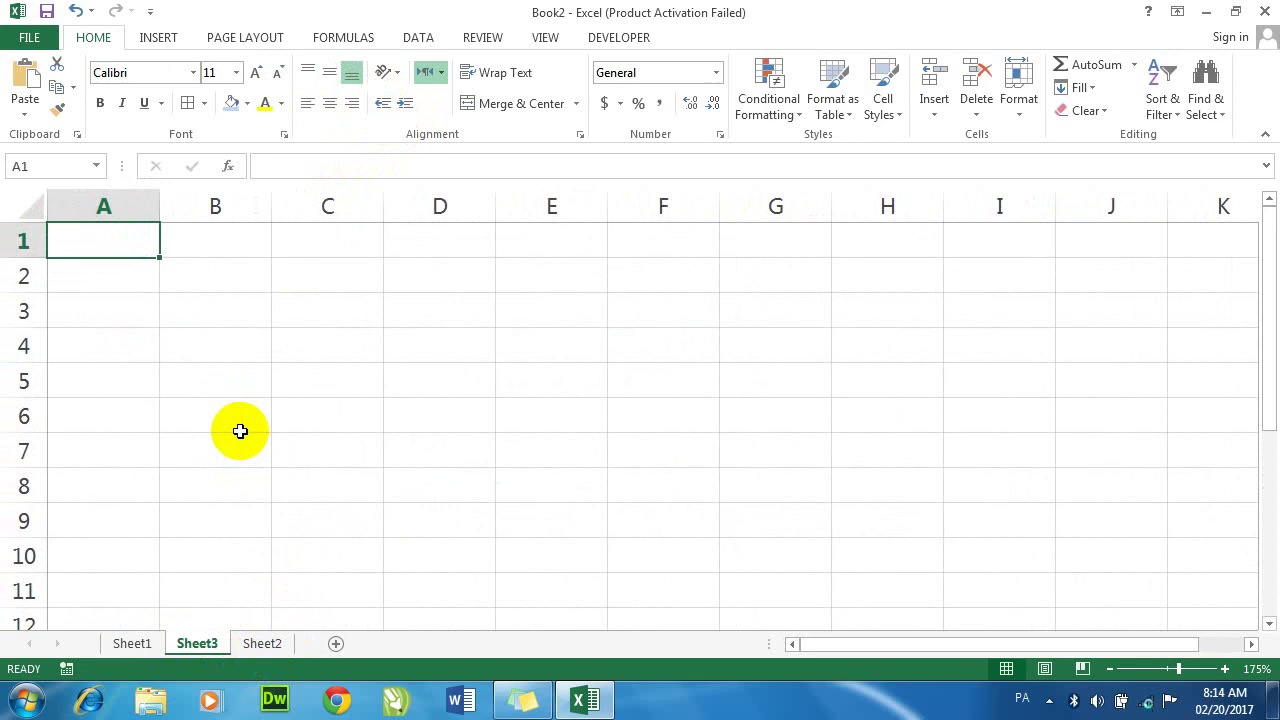
type("ی")
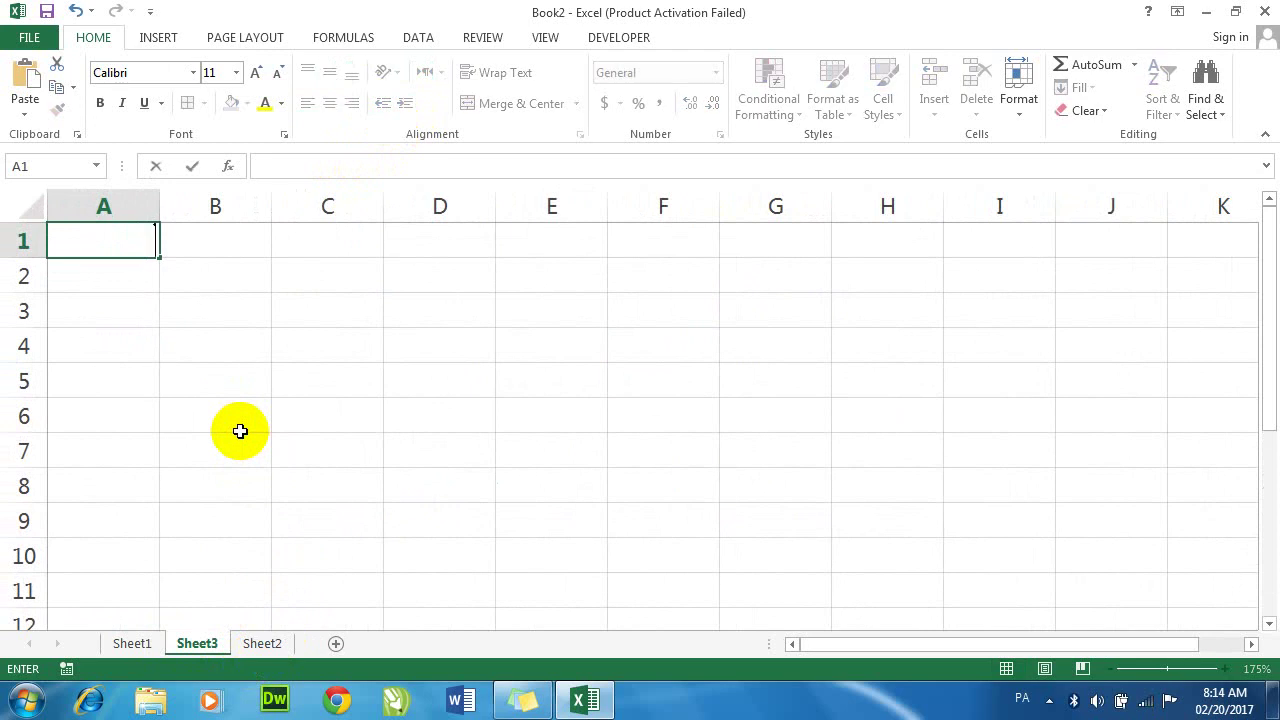
left_click_drag(300, 385, 300, 412)
left_click(103, 238)
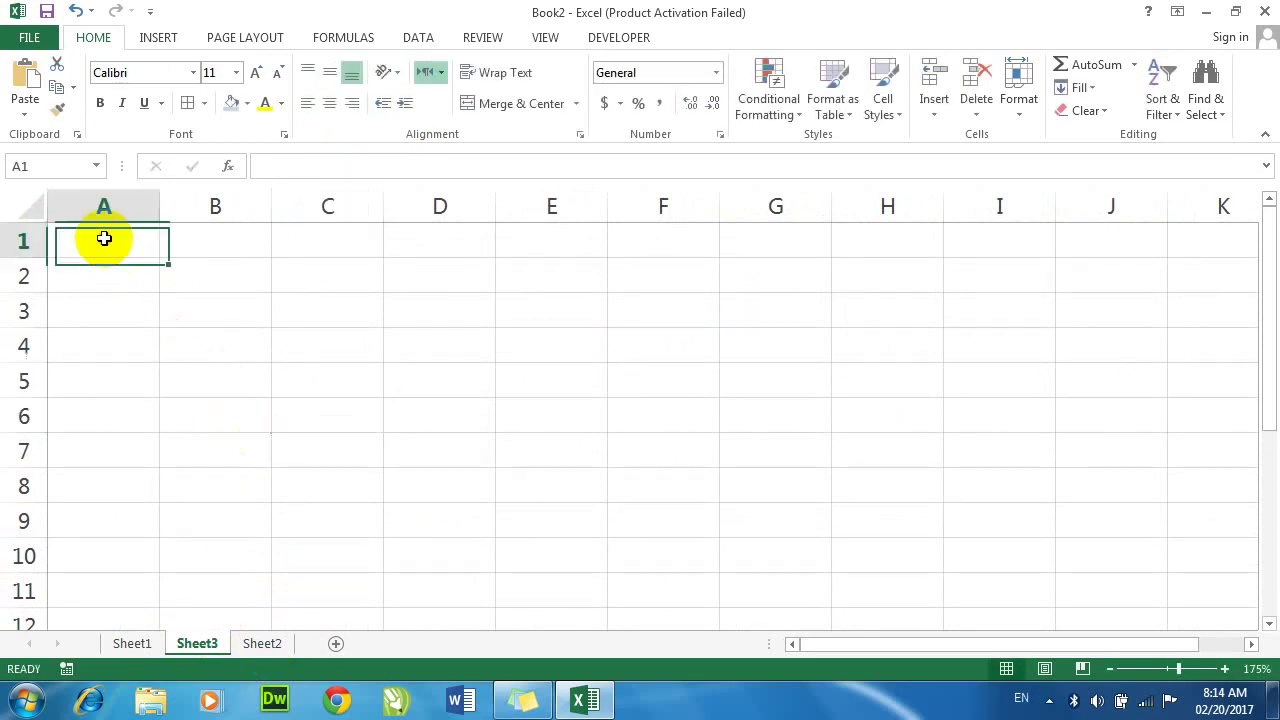
left_click(429, 72)
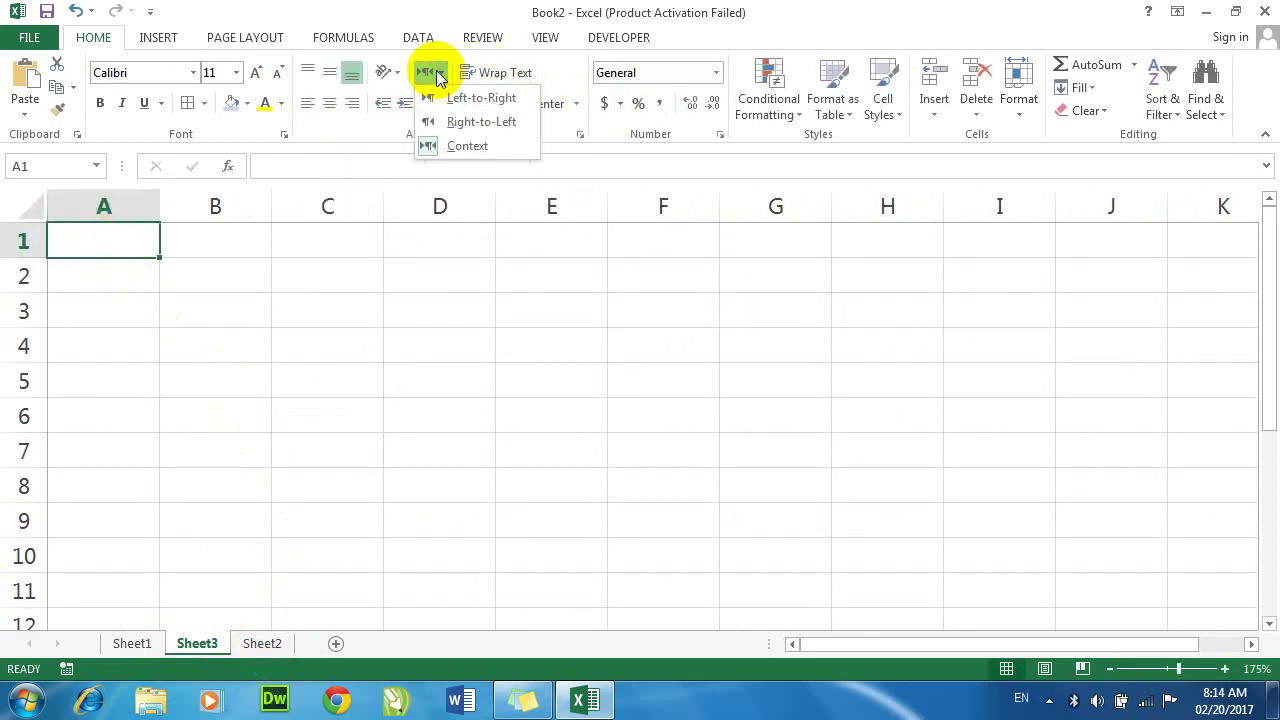
left_click(477, 145)
- Enter headers Student Id, Student Name, Student Father Name and Class across A1:D1
type("Stu")
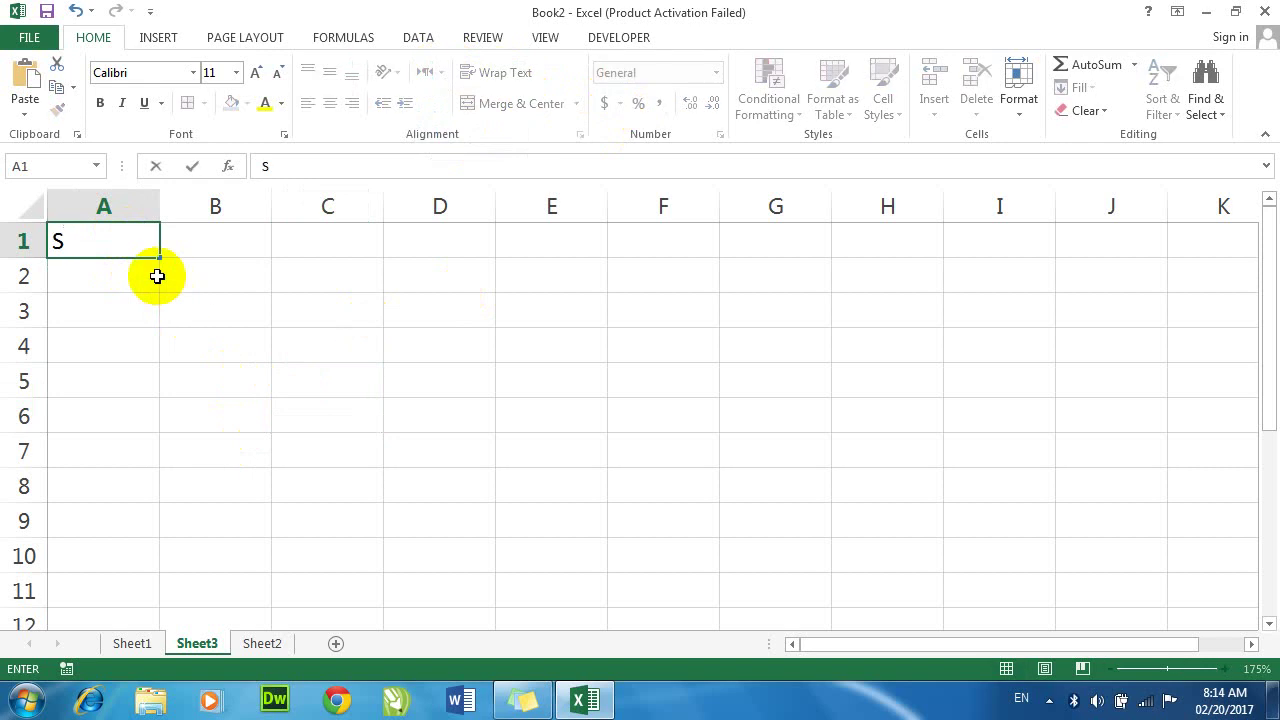
type("dent Id")
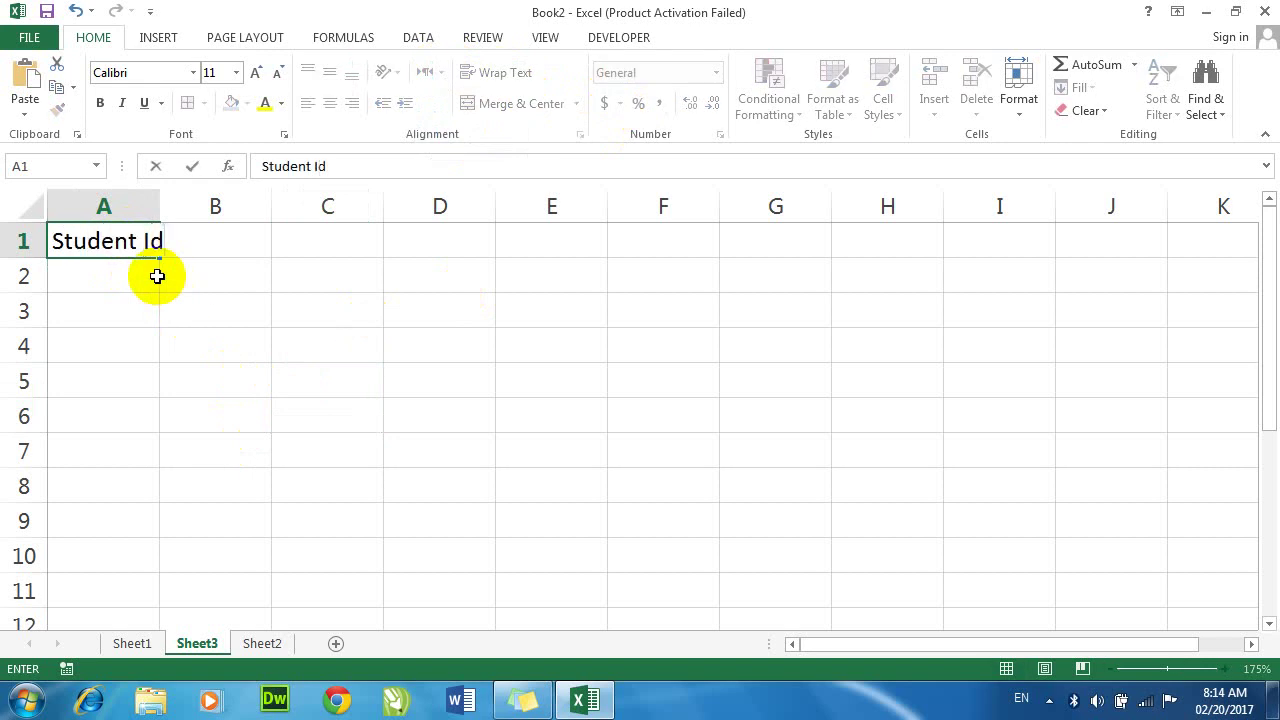
key("Tab")
type("Student Na")
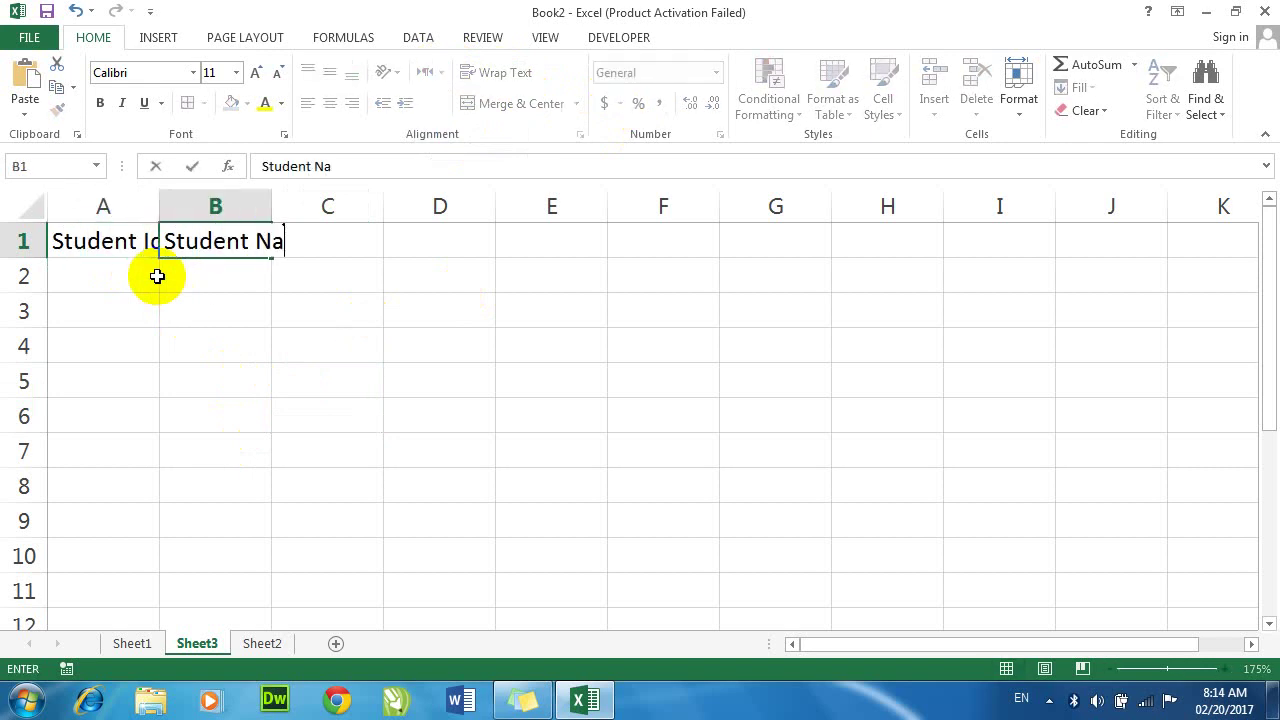
type("me")
key("Tab")
type("Student Father Na")
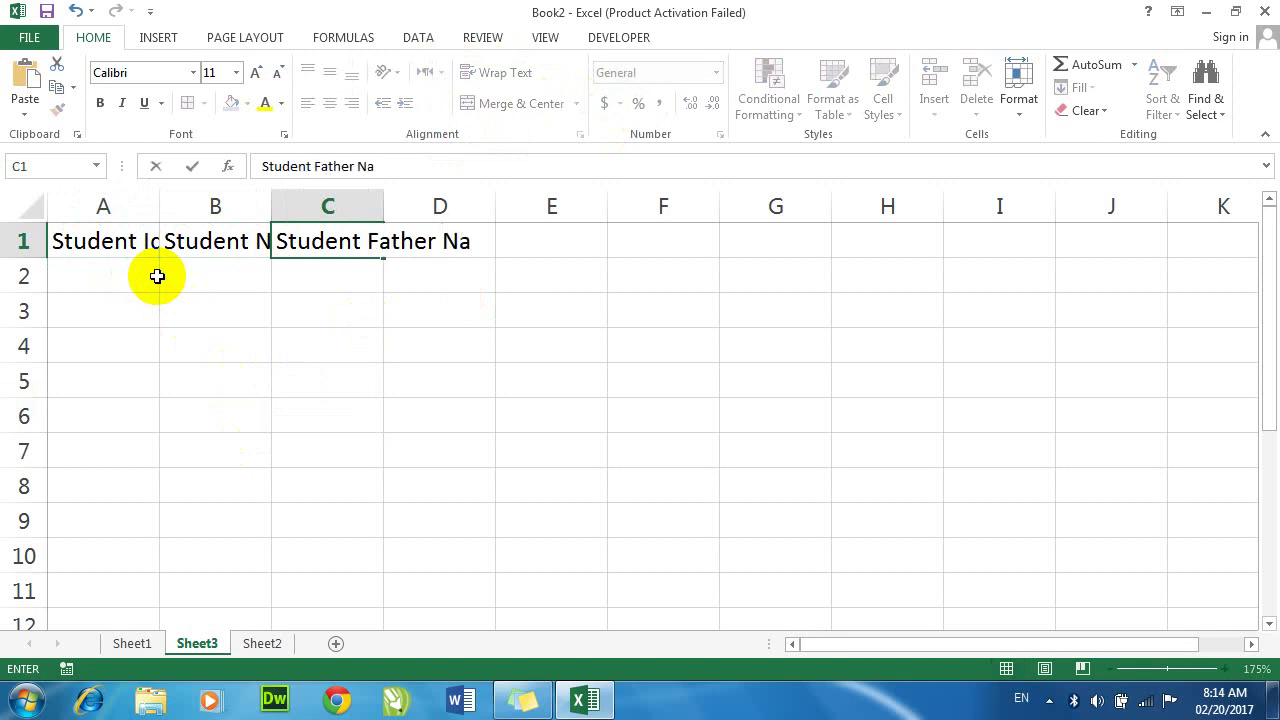
type("me")
key("Tab")
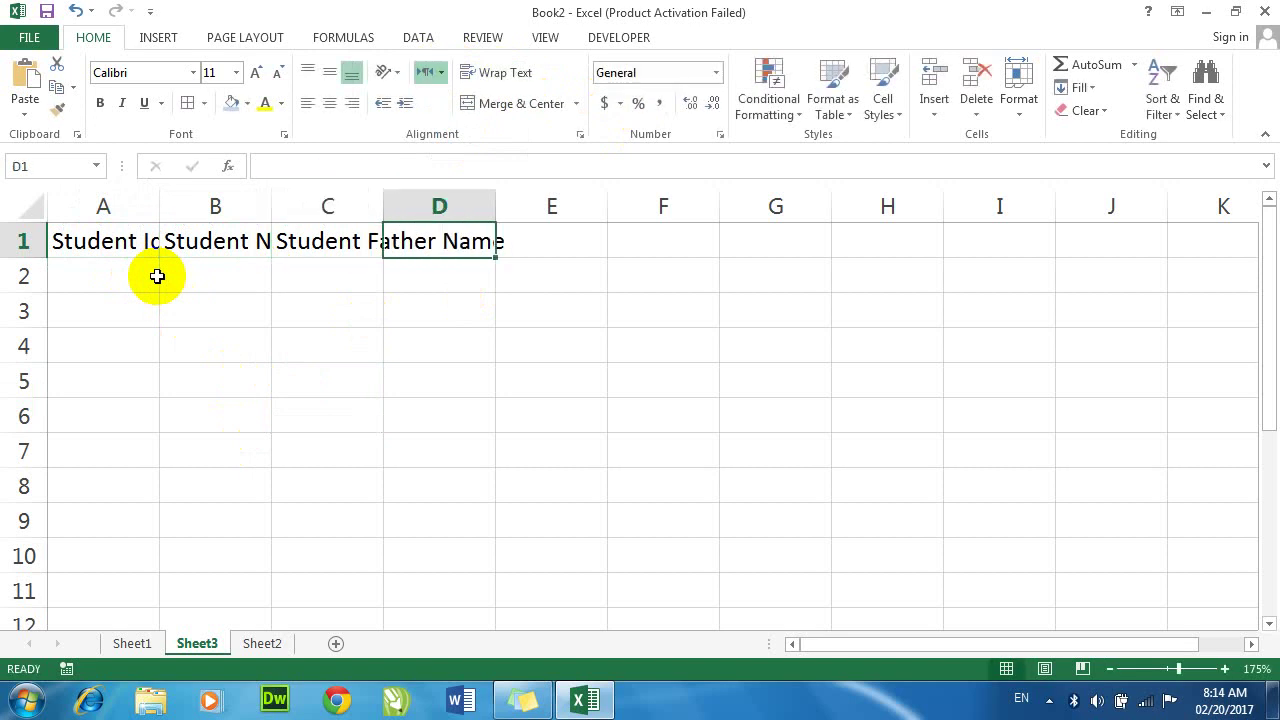
type("Class")
key("Tab")
- Enter headers Time, Address and Teacher Name in E1:G1
type("Ti")
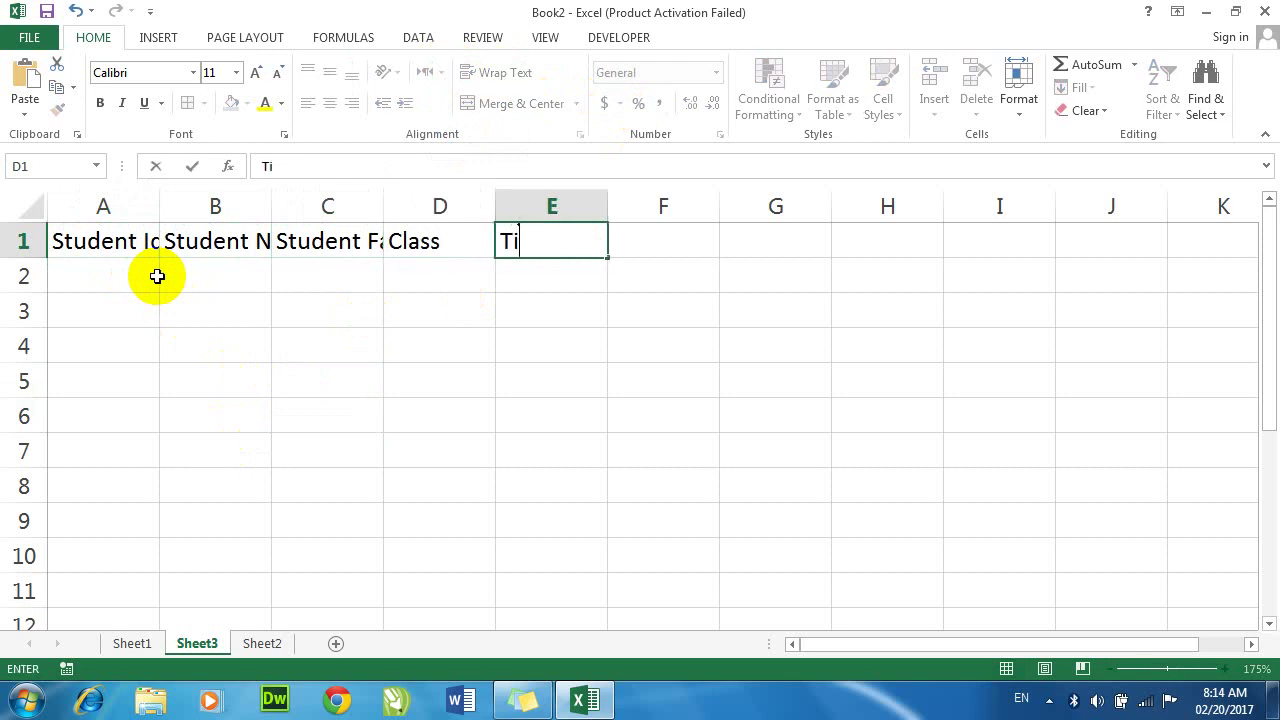
type("me")
key("Tab")
type("A")
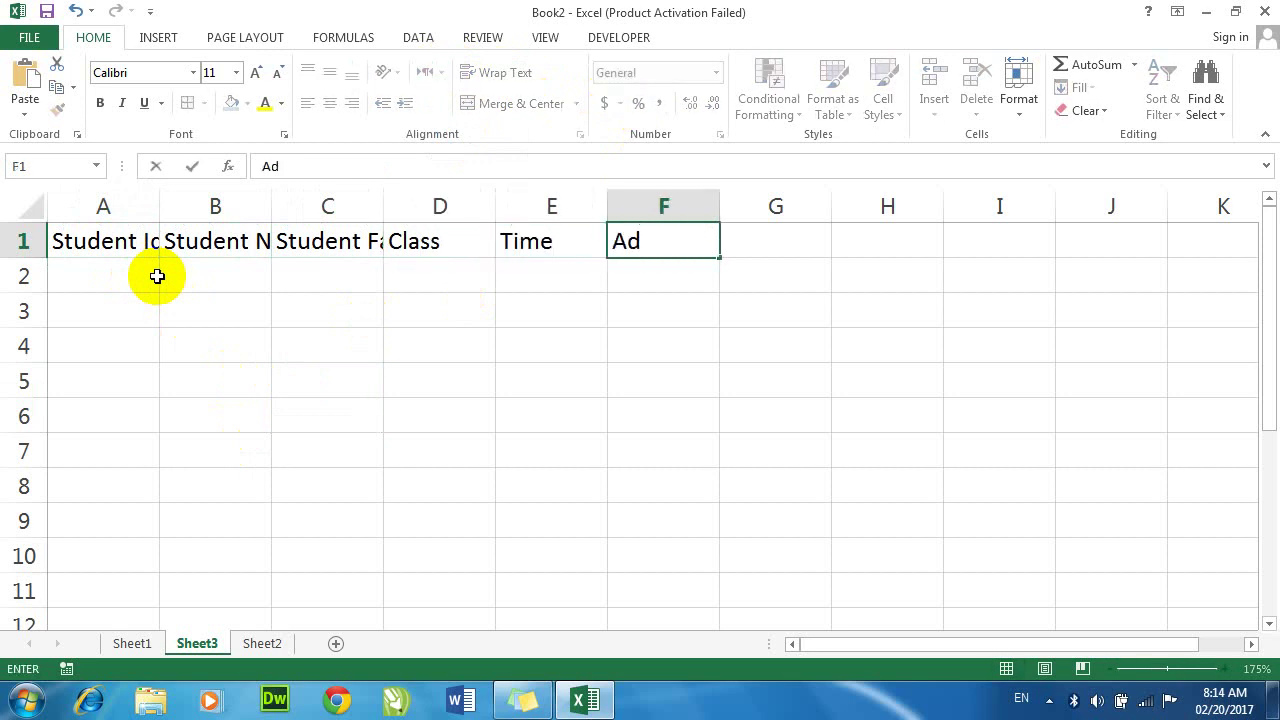
key("Tab")
type("T")
left_click(157, 276)
type("ach")
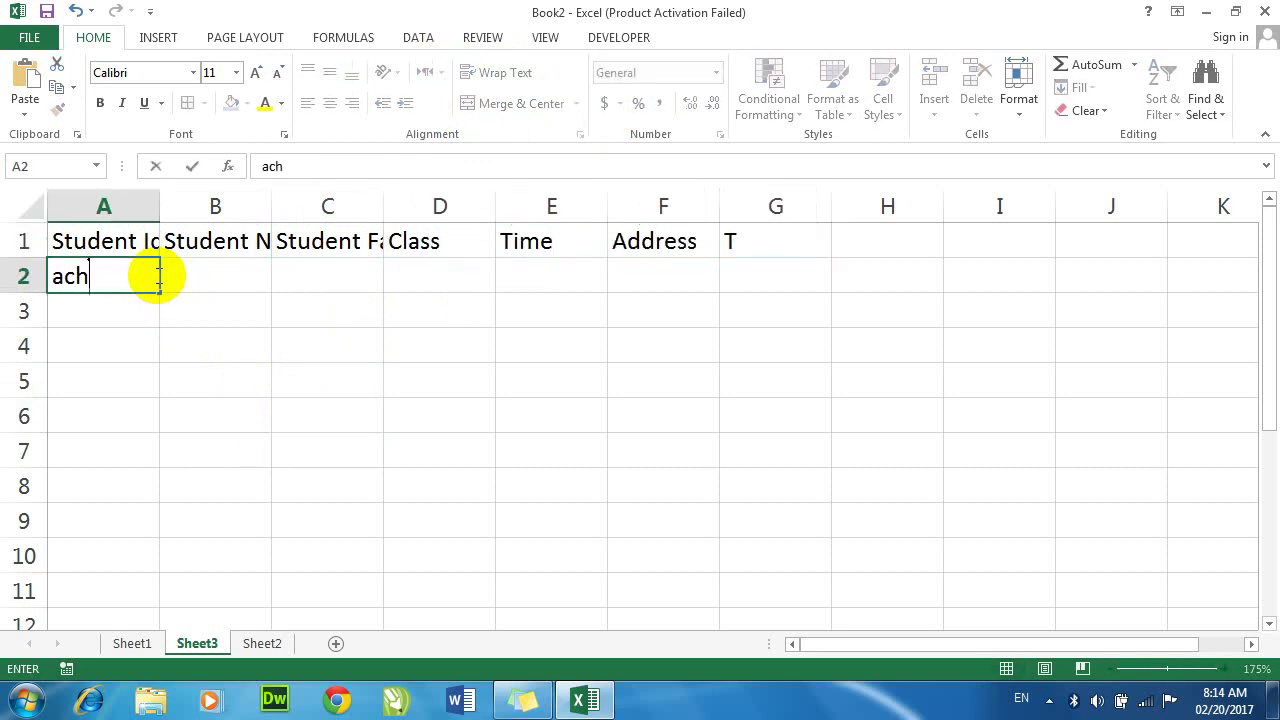
left_click(768, 231)
type("Teacher ")
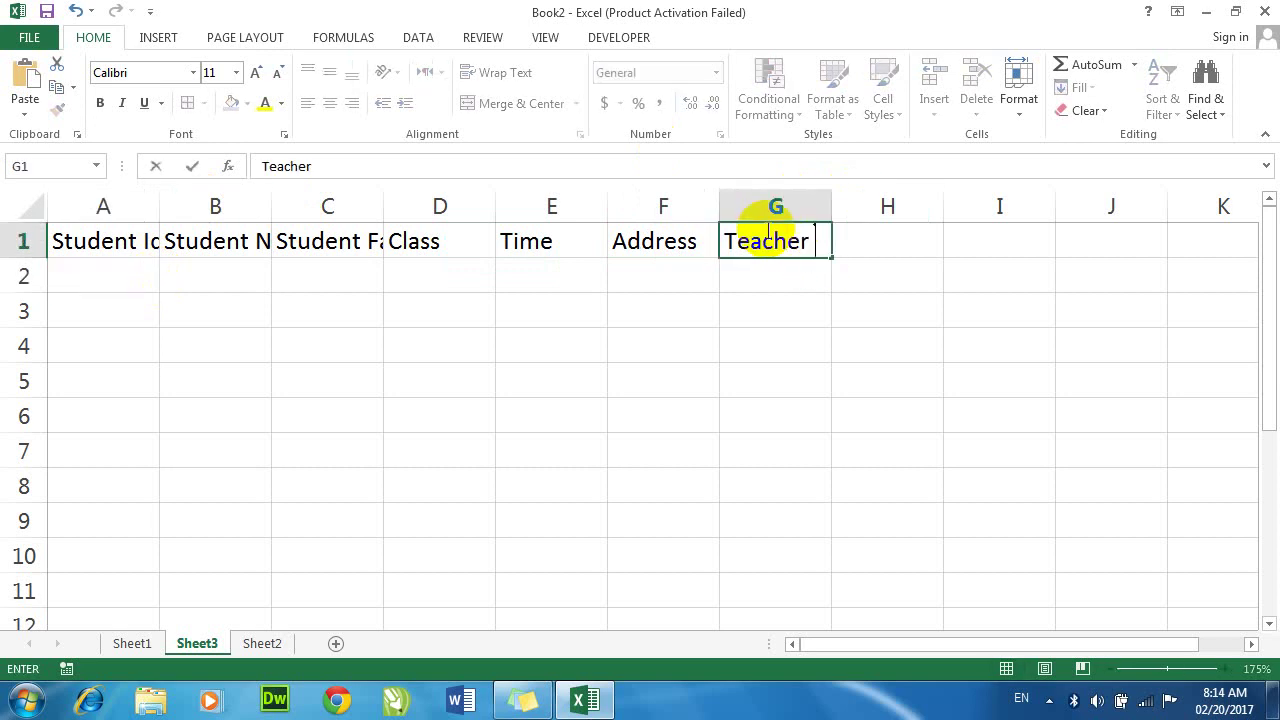
type("Name")
key("Return")
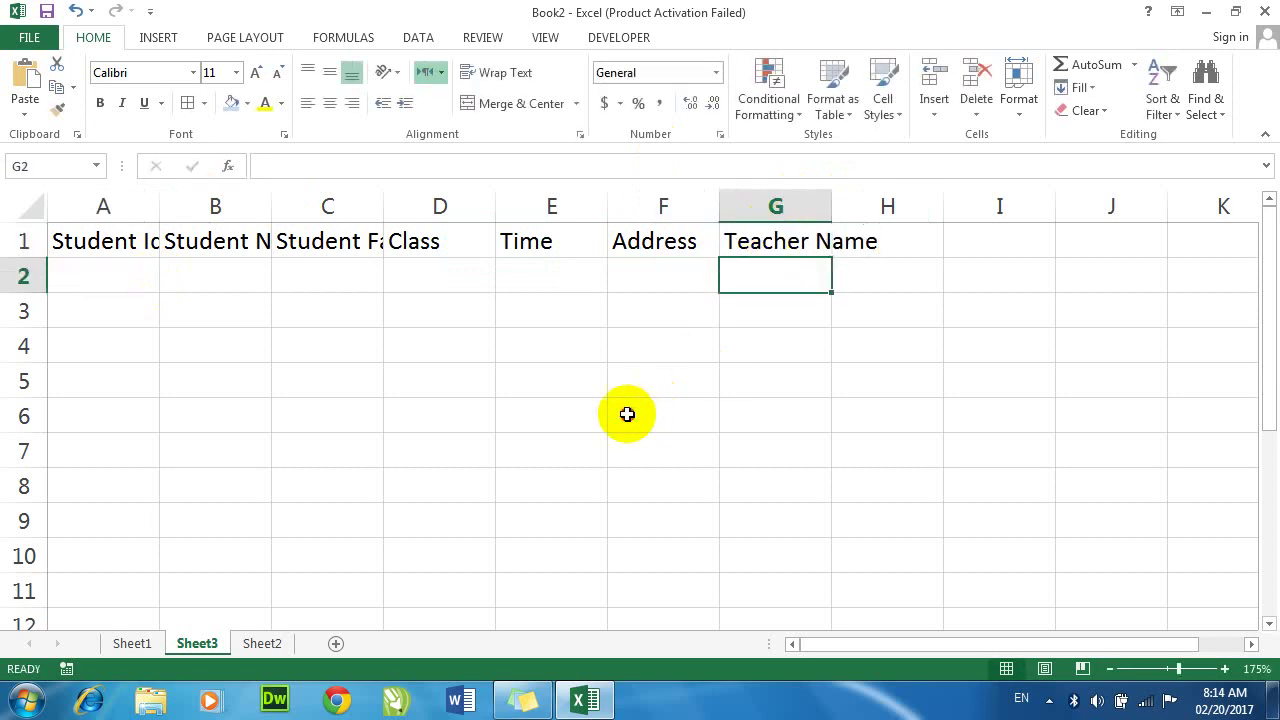
left_click(627, 414)
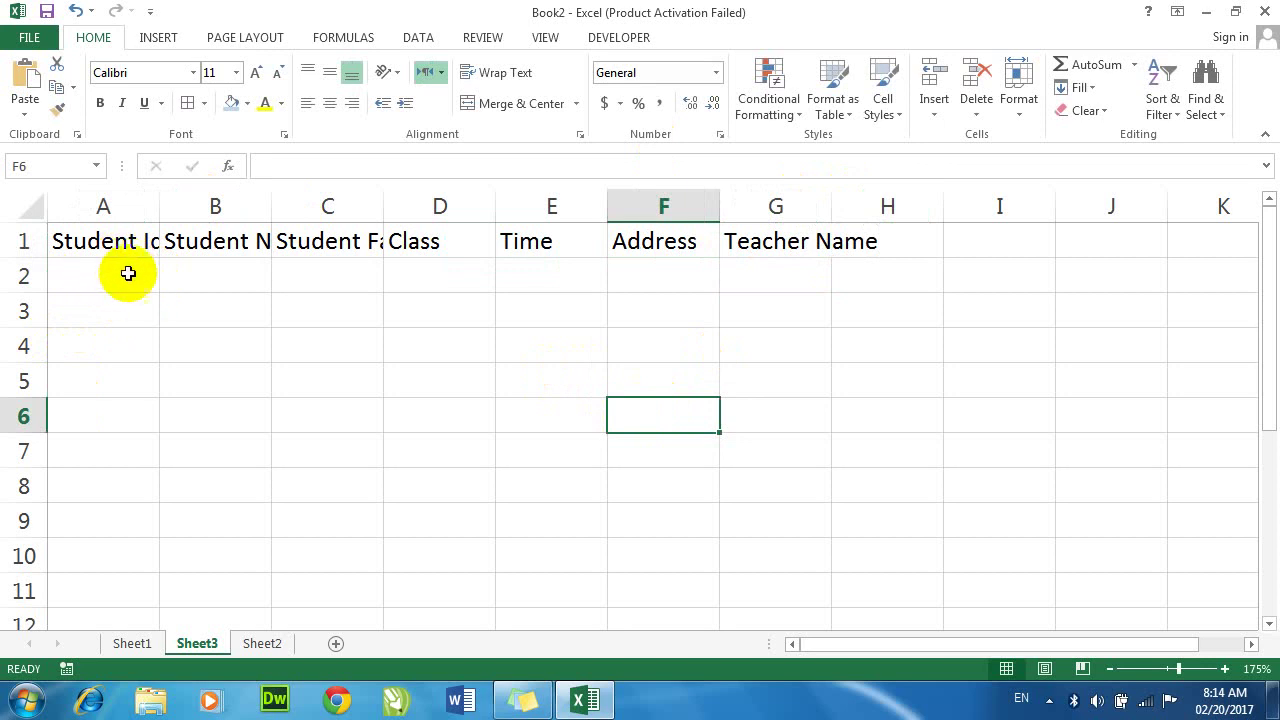
left_click(98, 244)
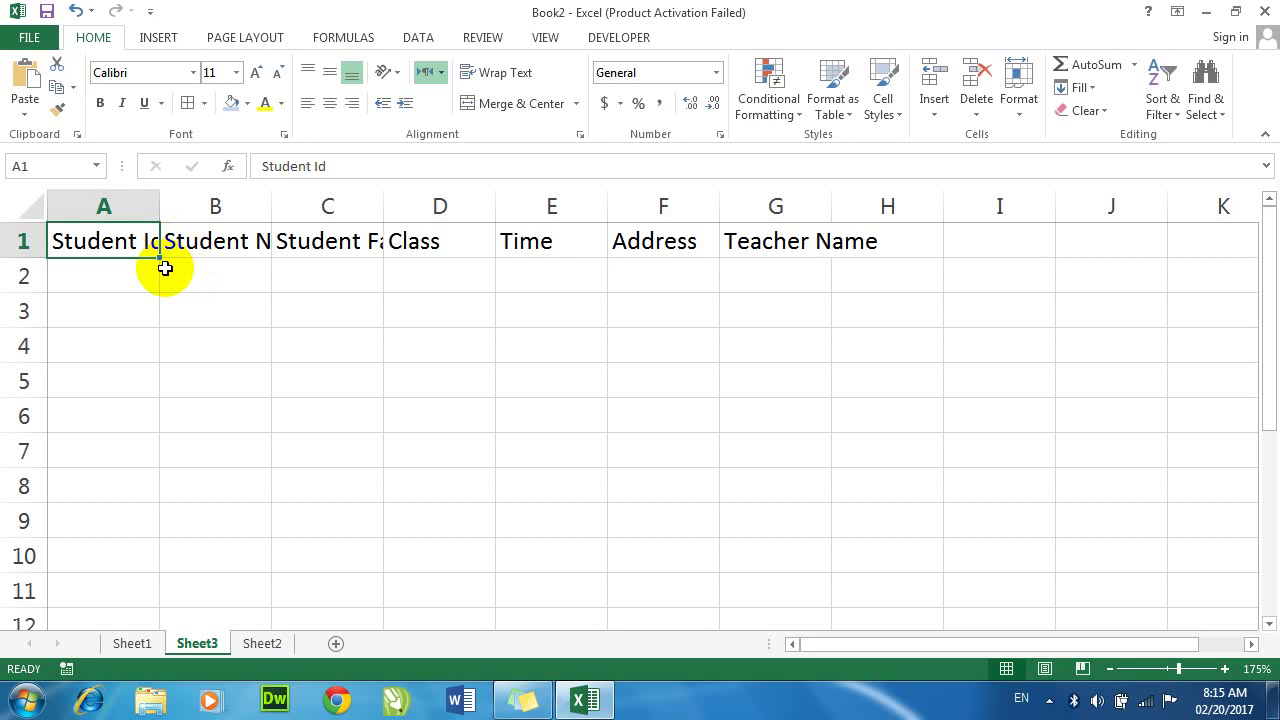
key("ctrl+p")
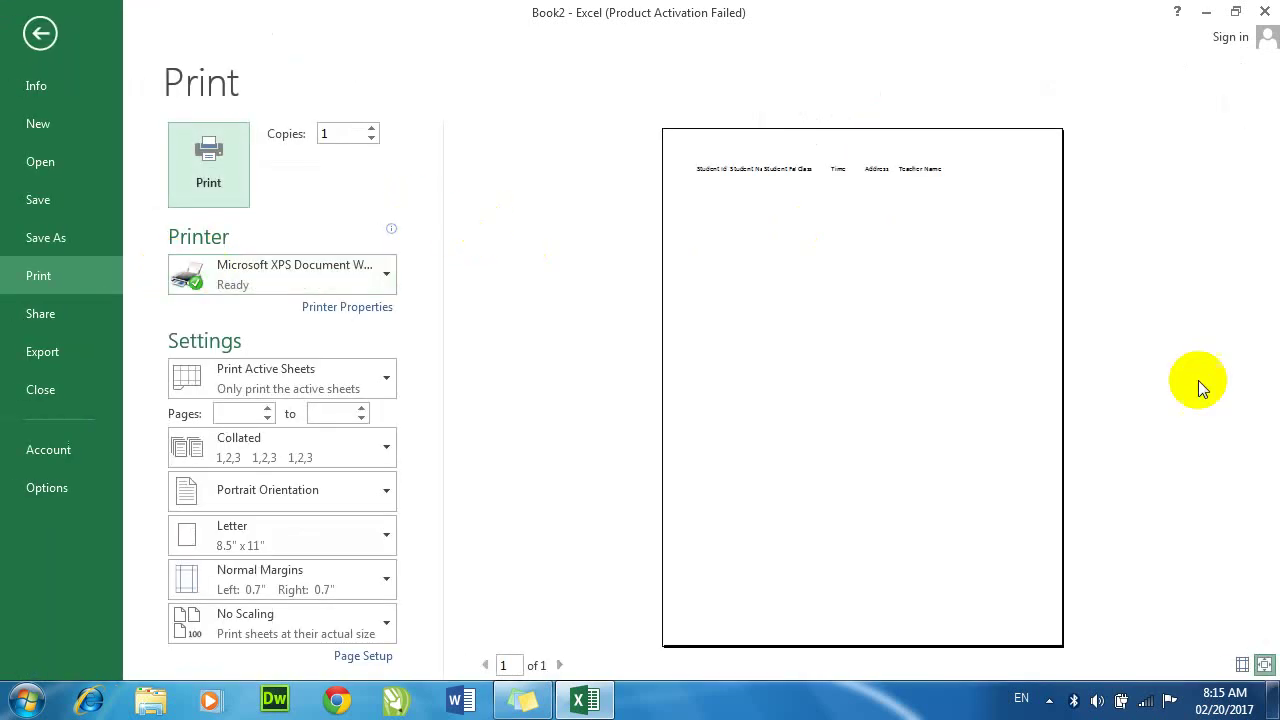
left_click(1264, 664)
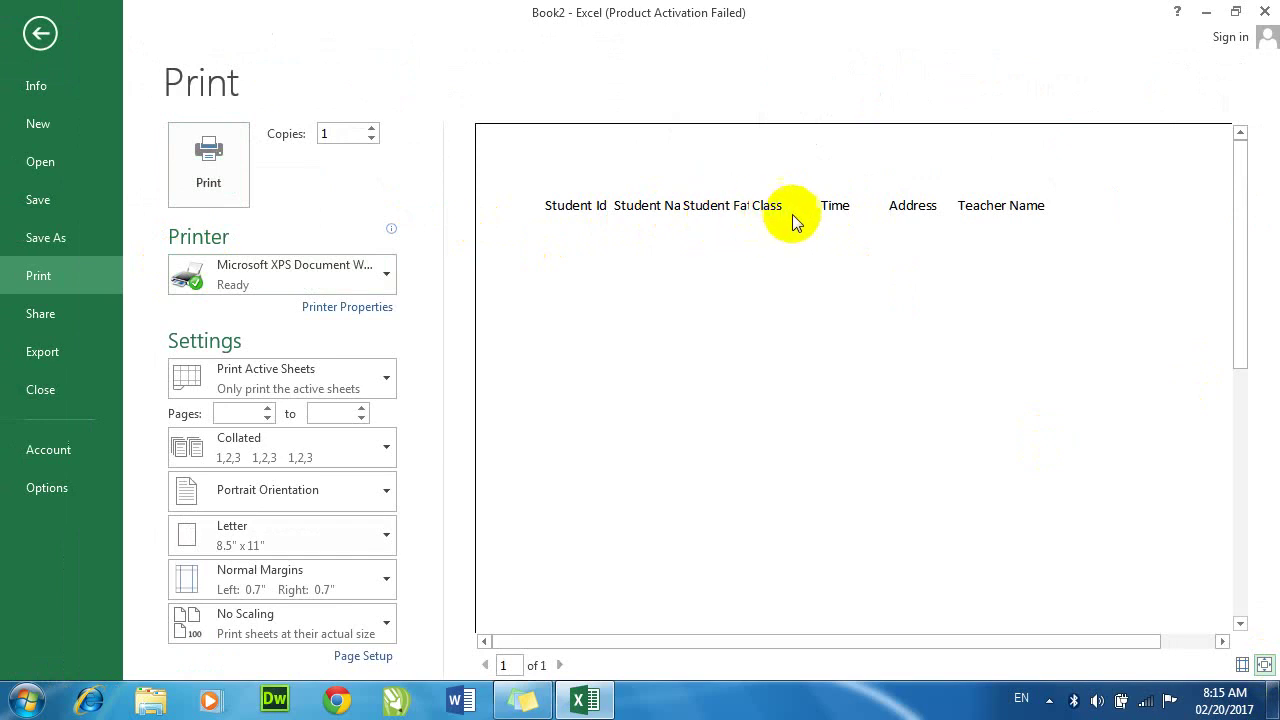
left_click(40, 33)
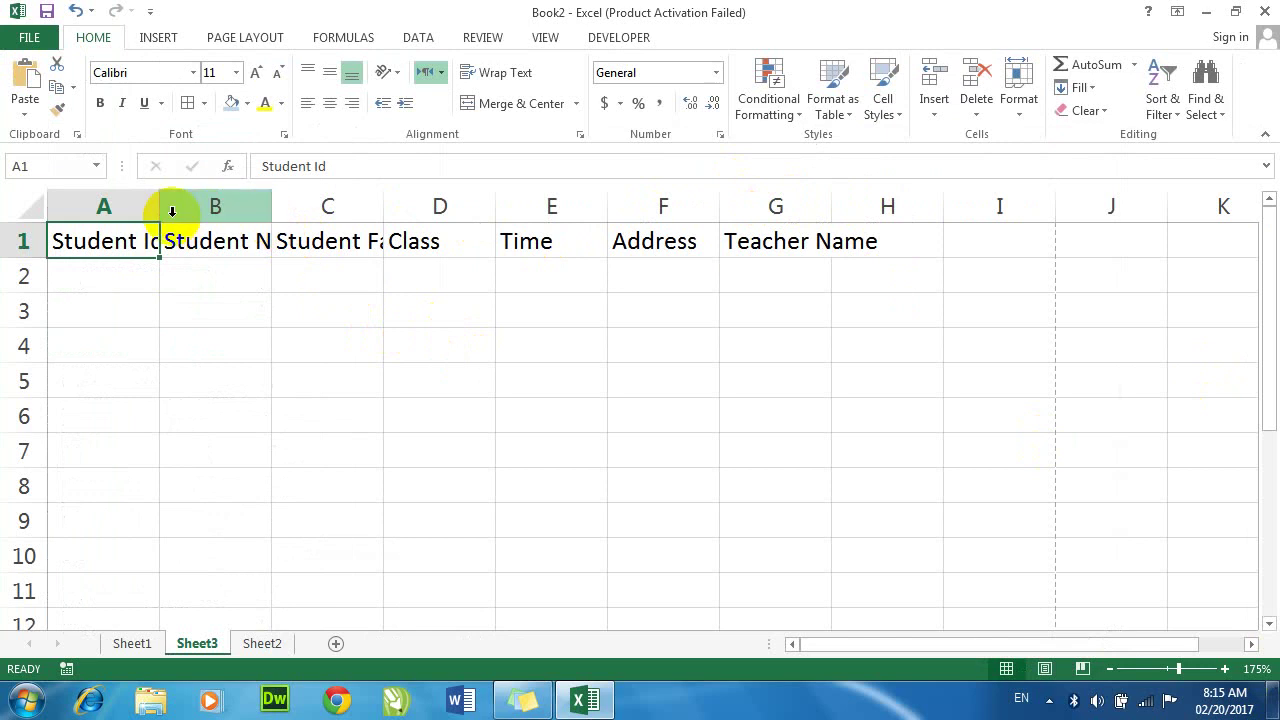
left_click_drag(159, 206, 201, 218)
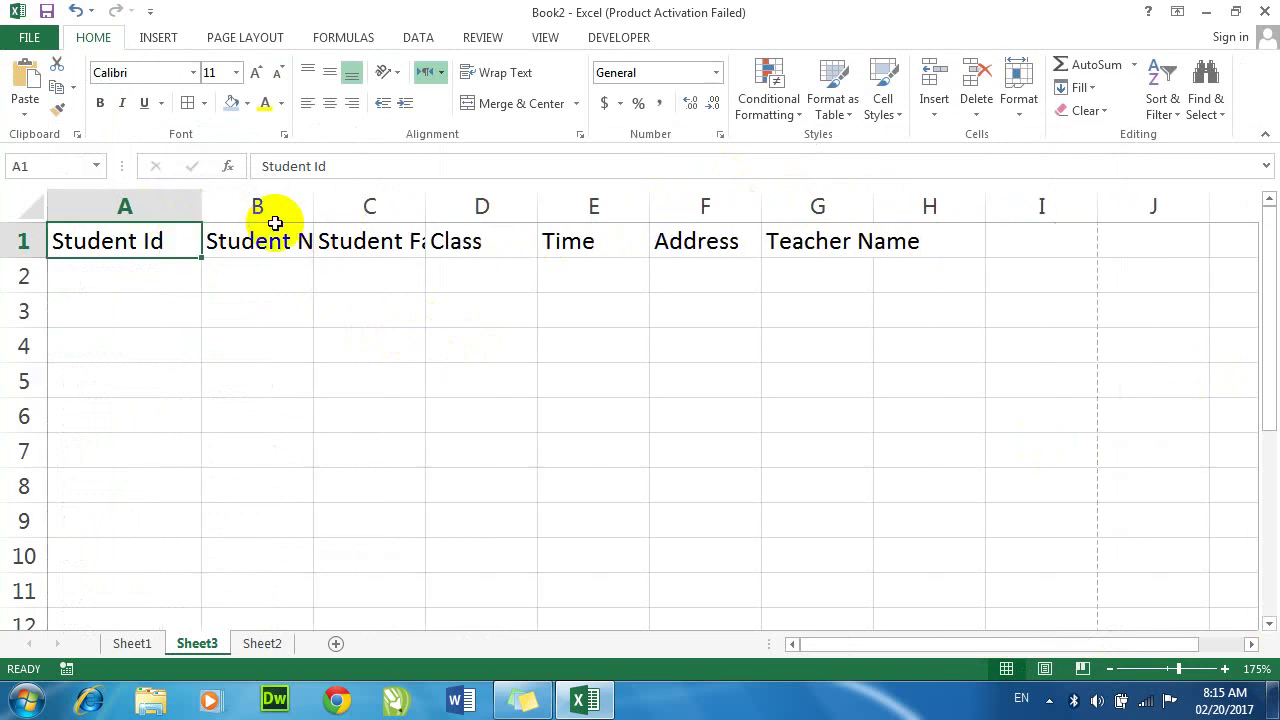
left_click_drag(314, 210, 394, 208)
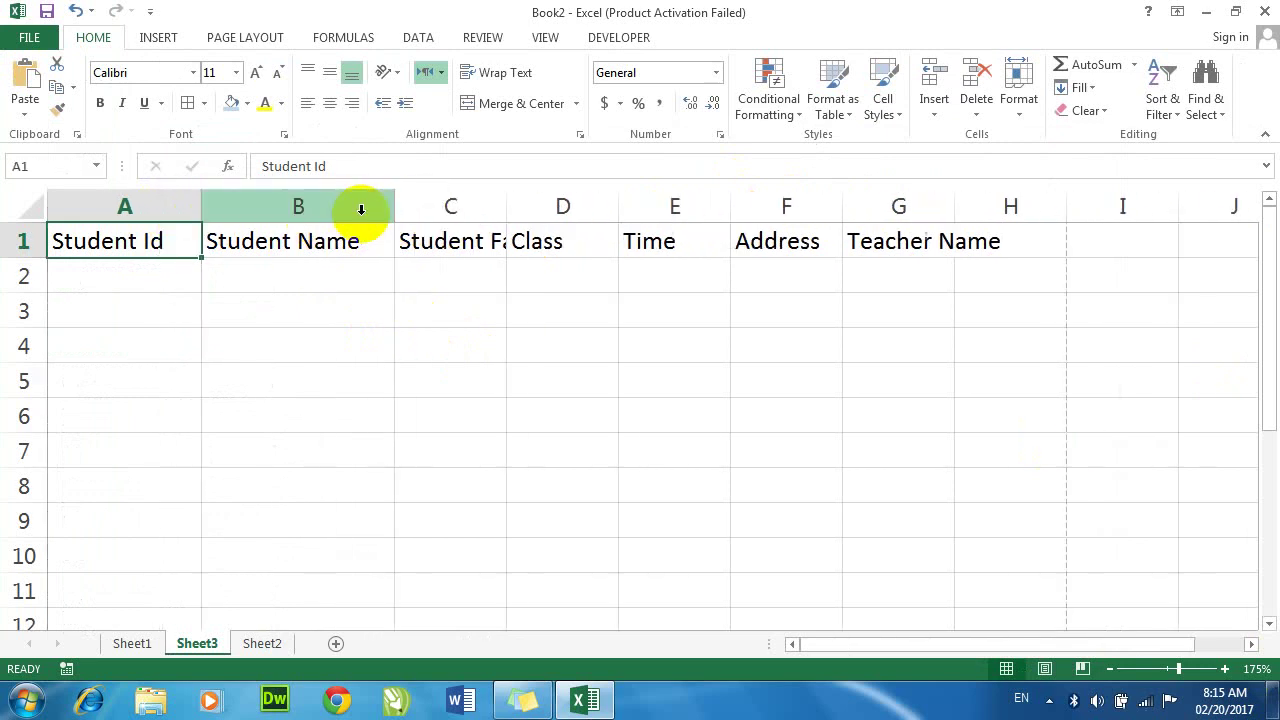
left_click_drag(508, 206, 570, 206)
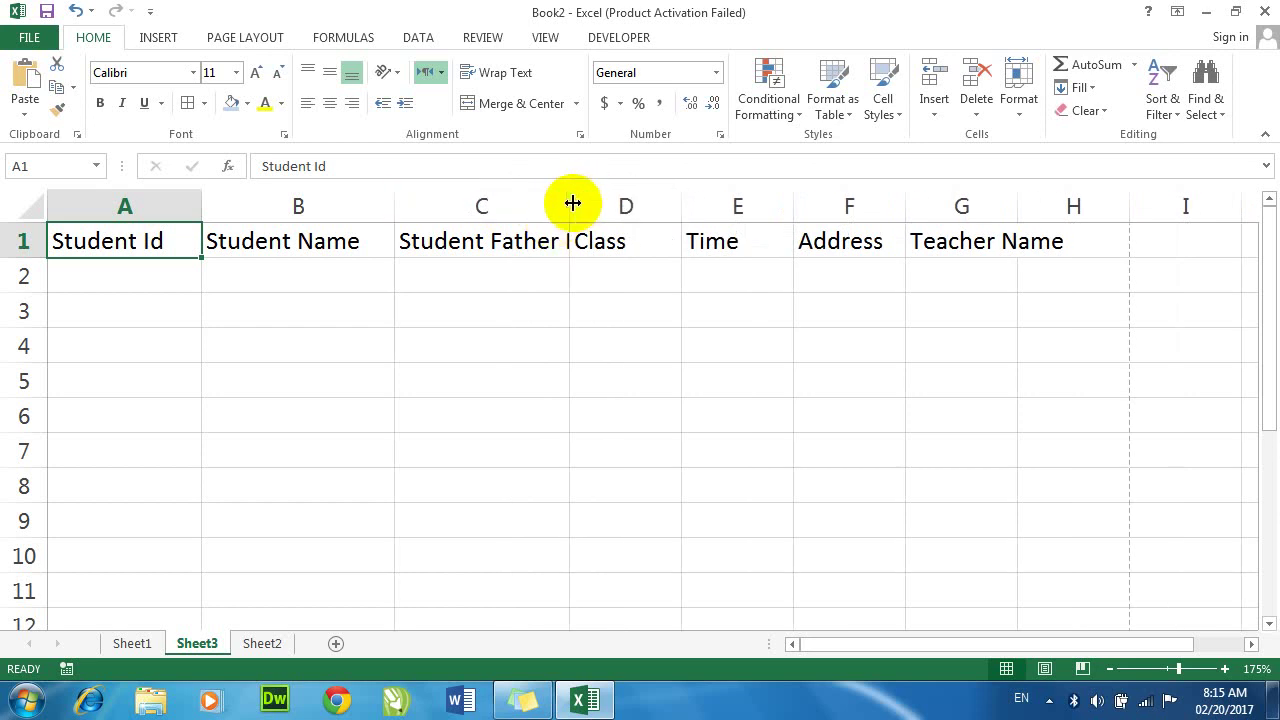
left_click_drag(570, 206, 634, 214)
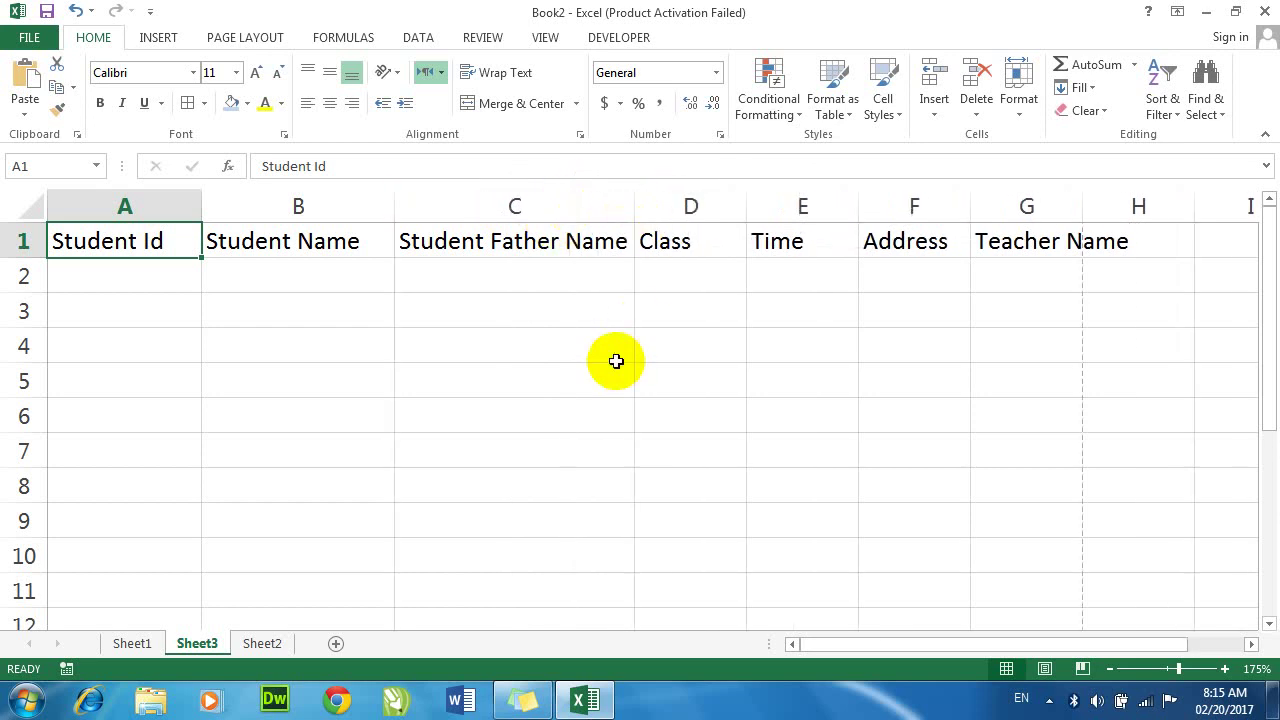
key("ctrl+z")
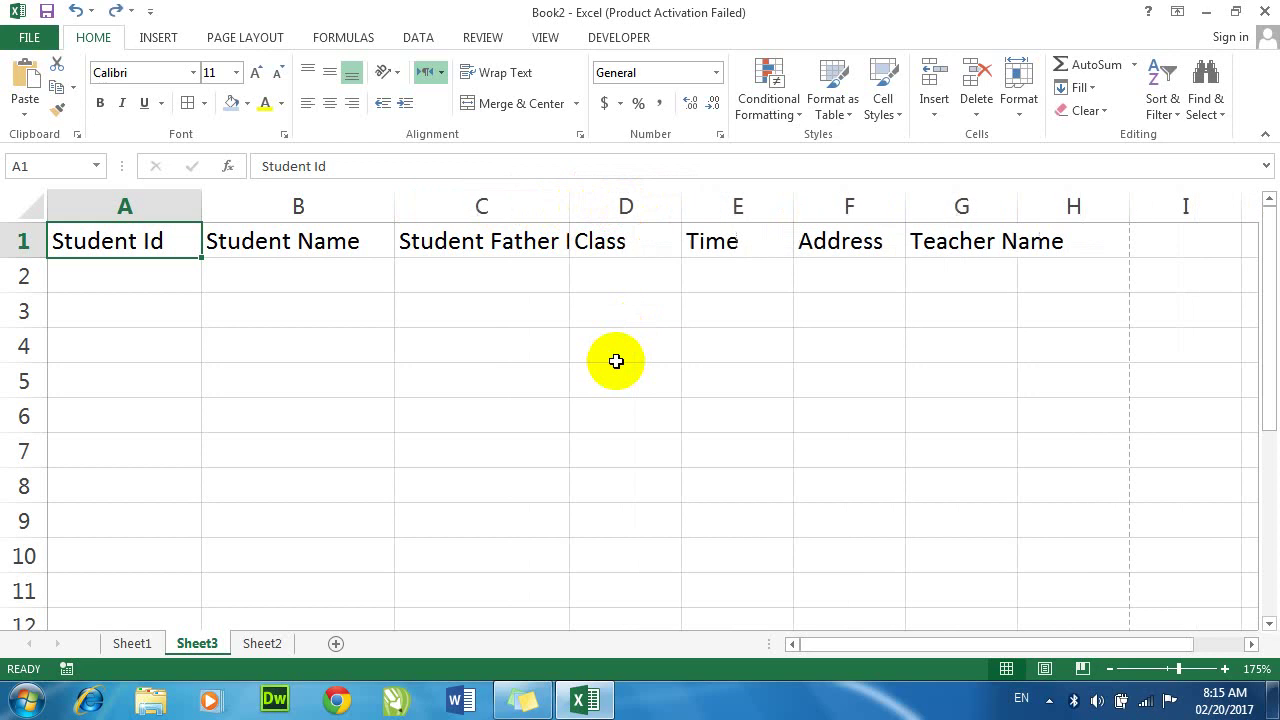
key("ctrl+z")
key("ctrl+z")
key("ctrl+z")
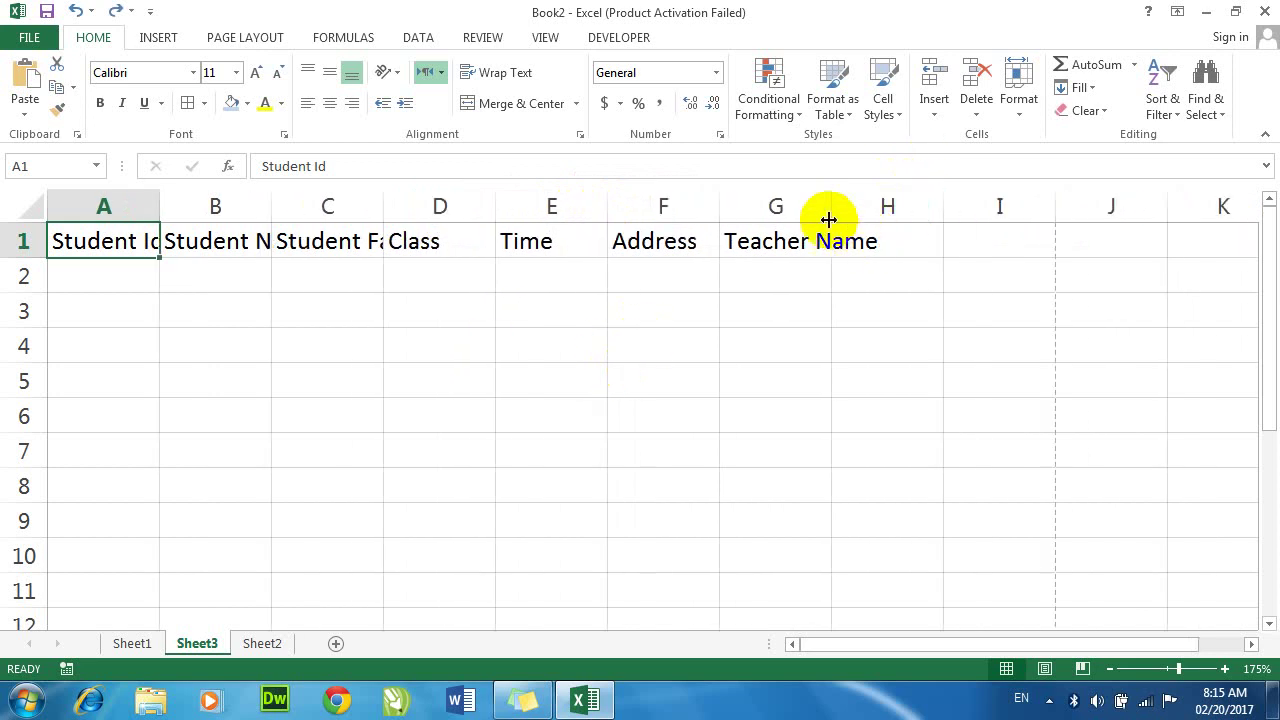
- Put borders around every cell in columns A through G
left_click_drag(807, 208, 53, 197)
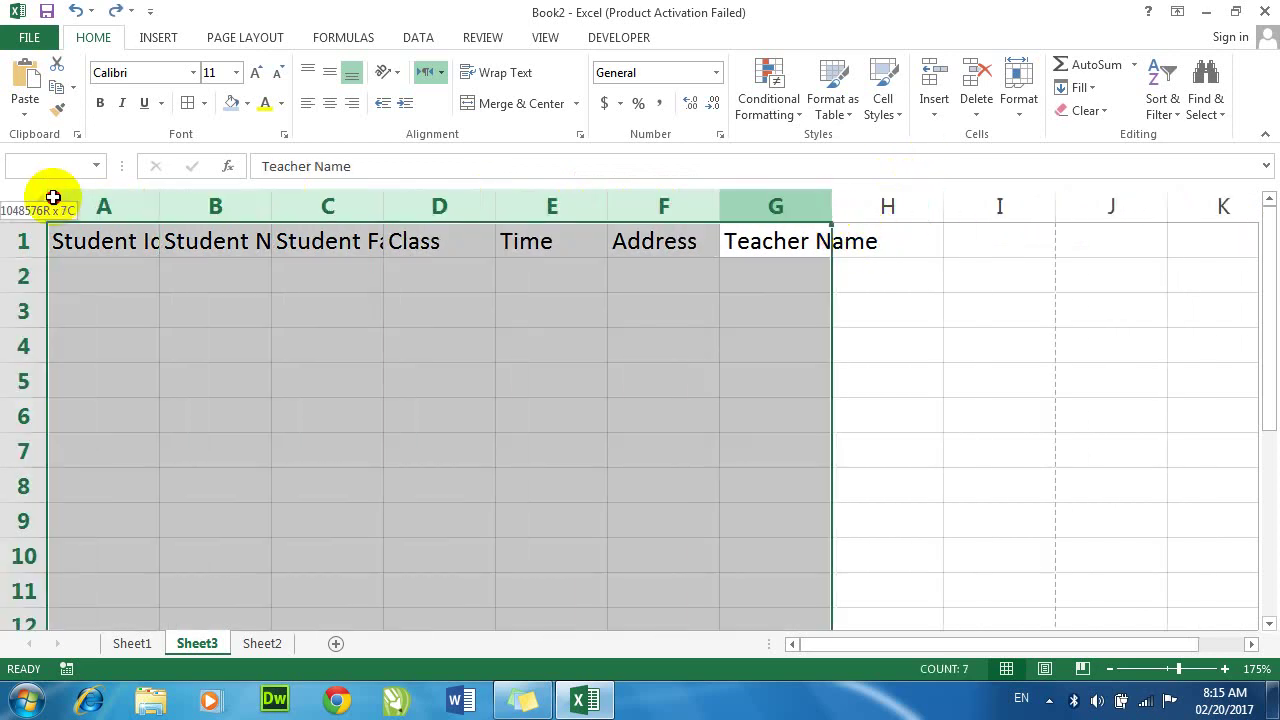
left_click(187, 103)
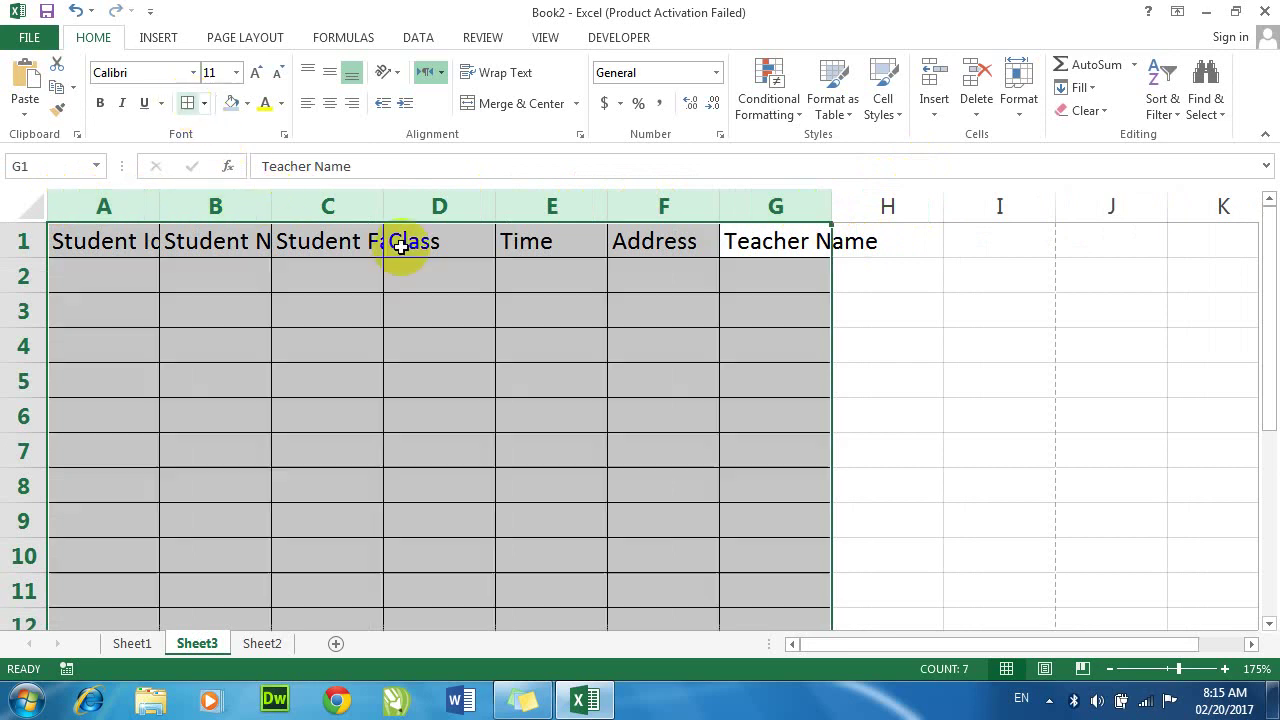
left_click(649, 436)
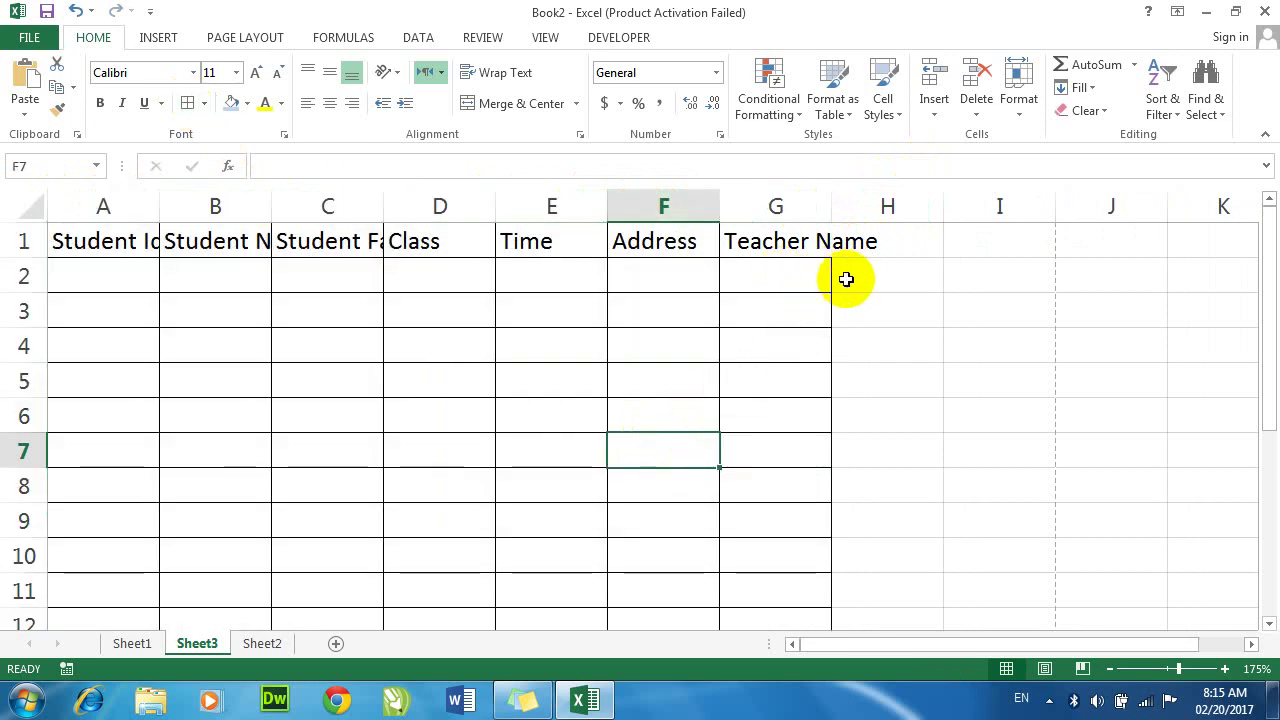
- Widen columns A–G together, then undo the widening
left_click_drag(766, 206, 3, 248)
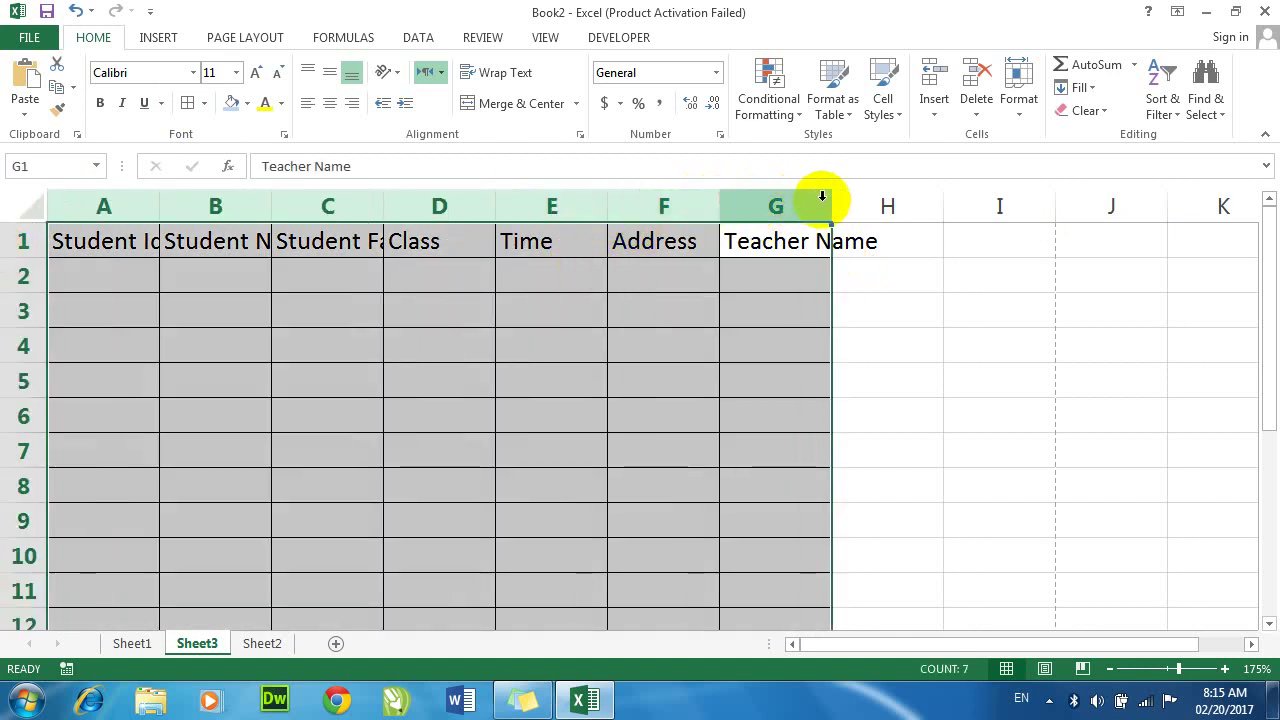
left_click_drag(832, 204, 889, 201)
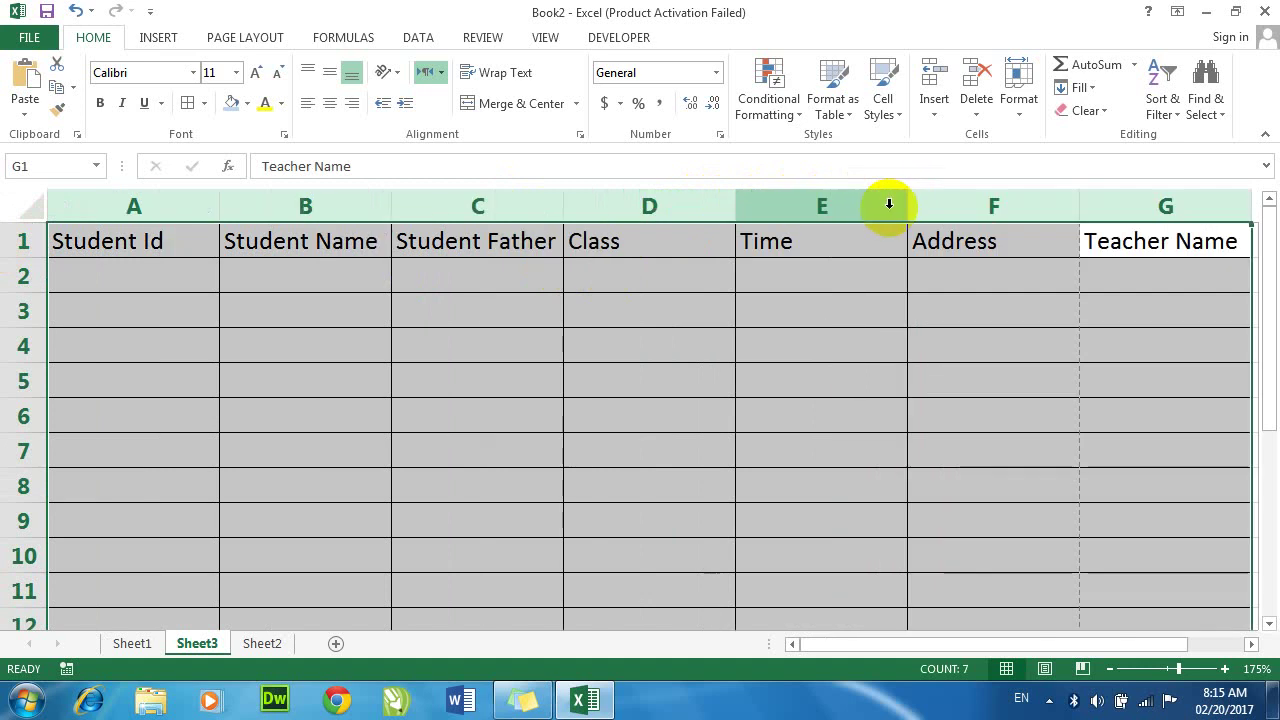
key("ctrl+z")
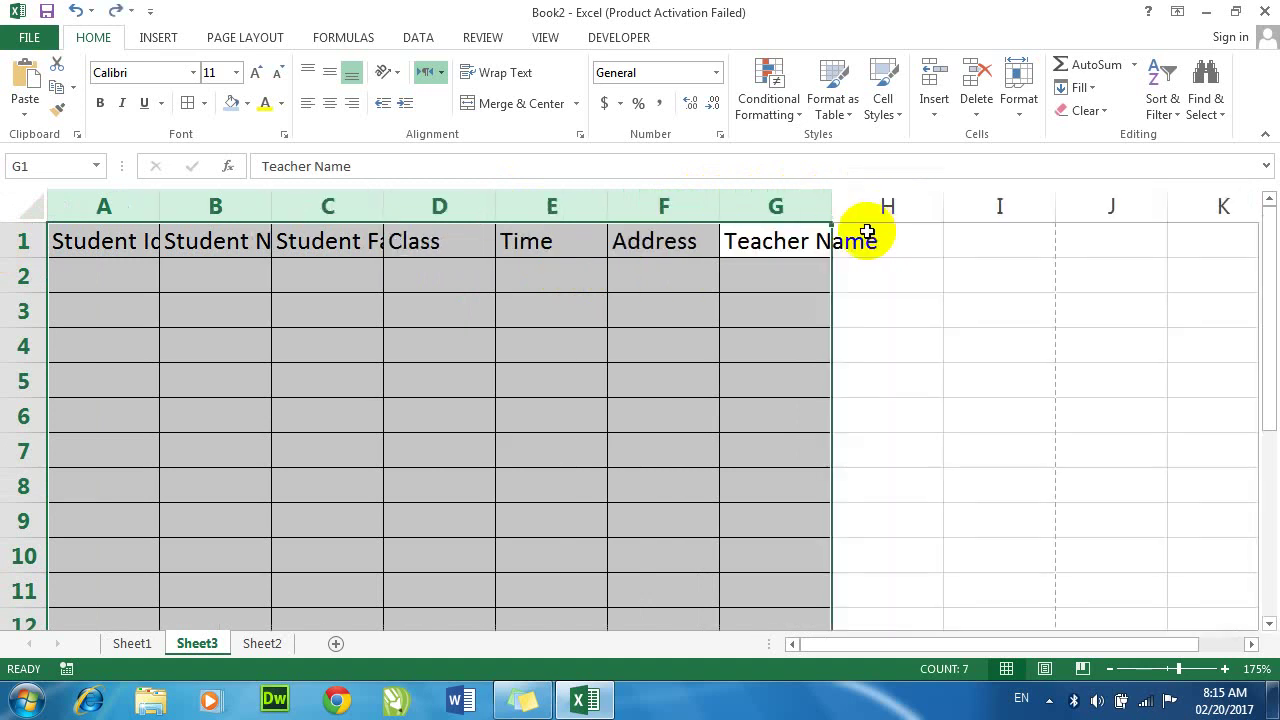
left_click(648, 386)
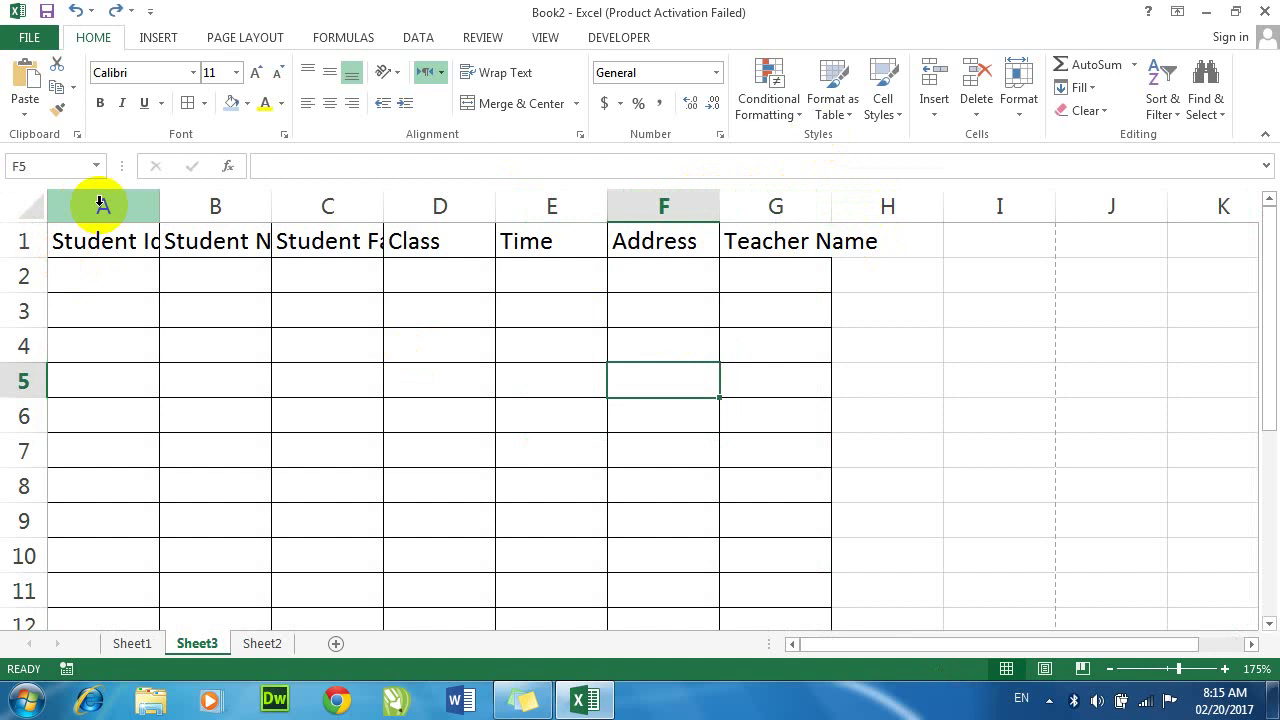
- Wrap the A1:G1 headers, centre them horizontally and vertically, and make them bold
left_click(35, 236)
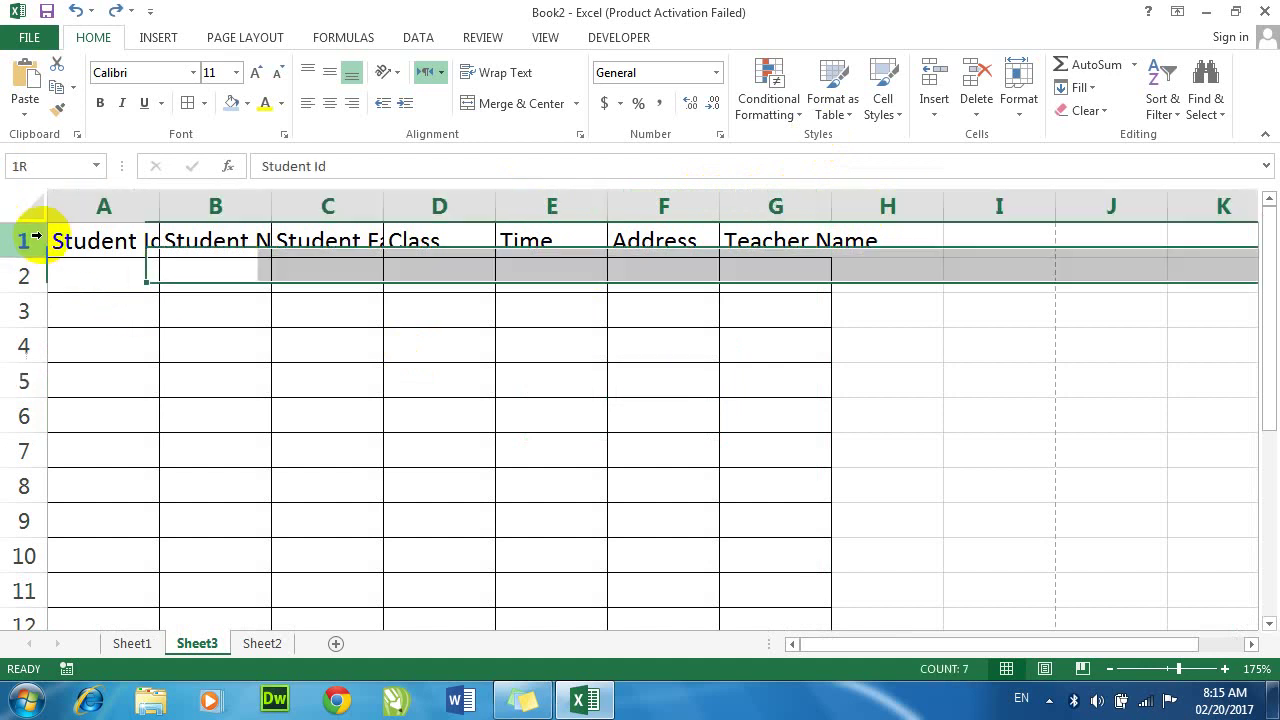
left_click(508, 74)
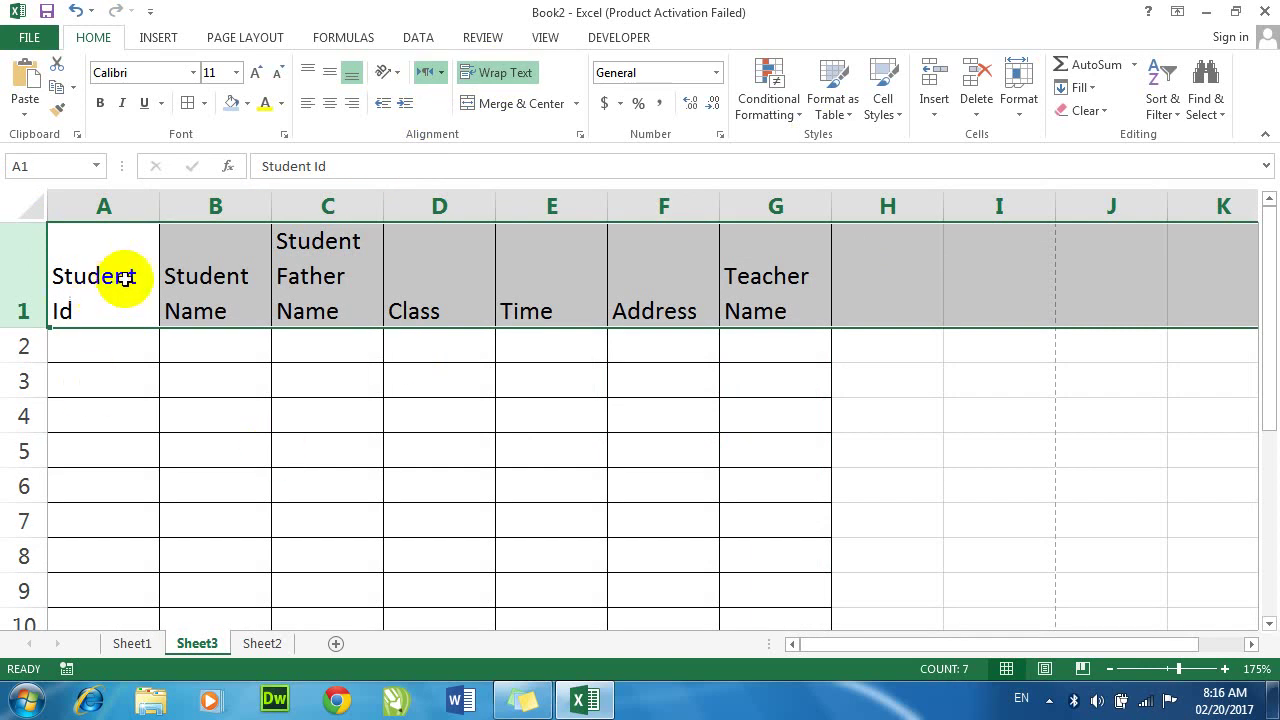
left_click_drag(123, 277, 746, 274)
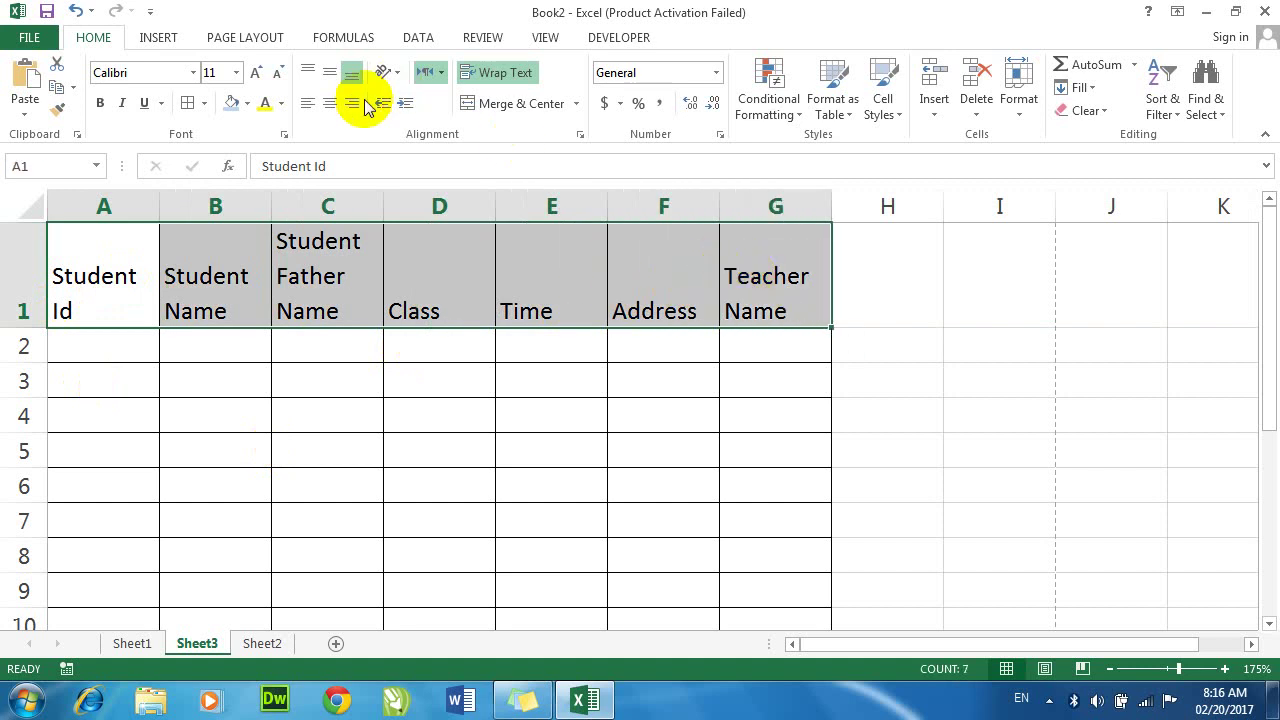
left_click(329, 105)
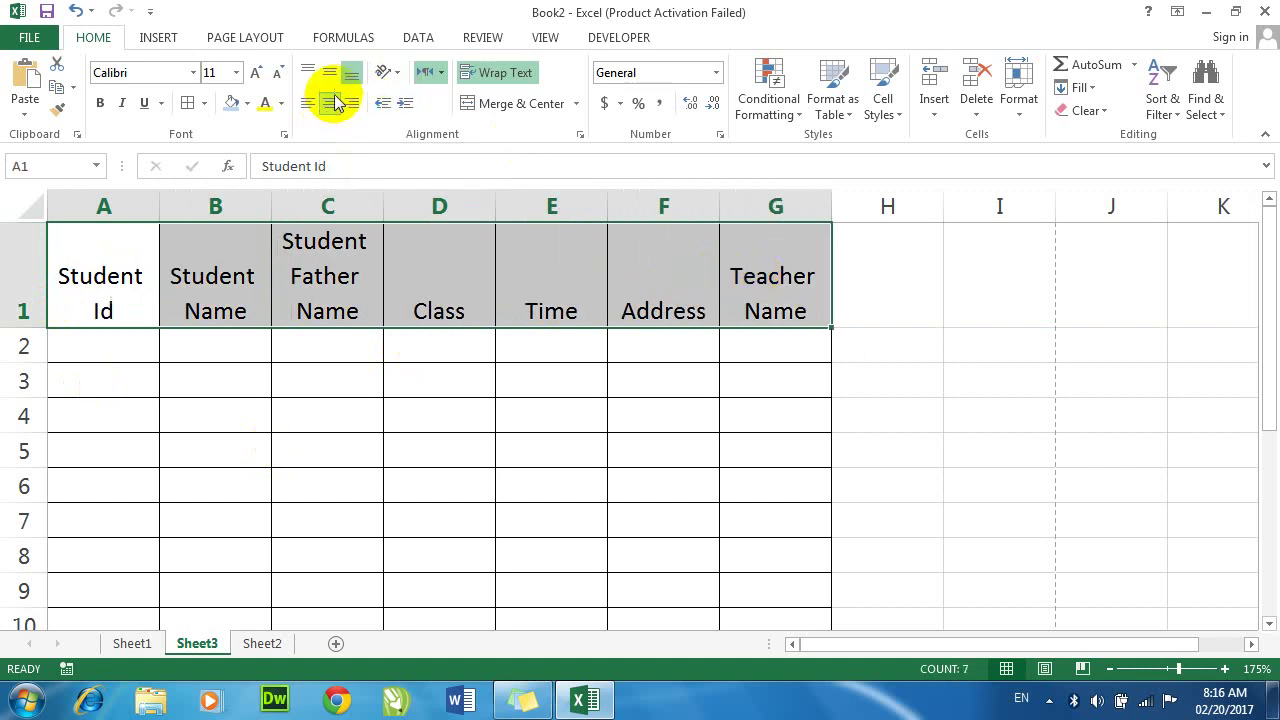
left_click(331, 74)
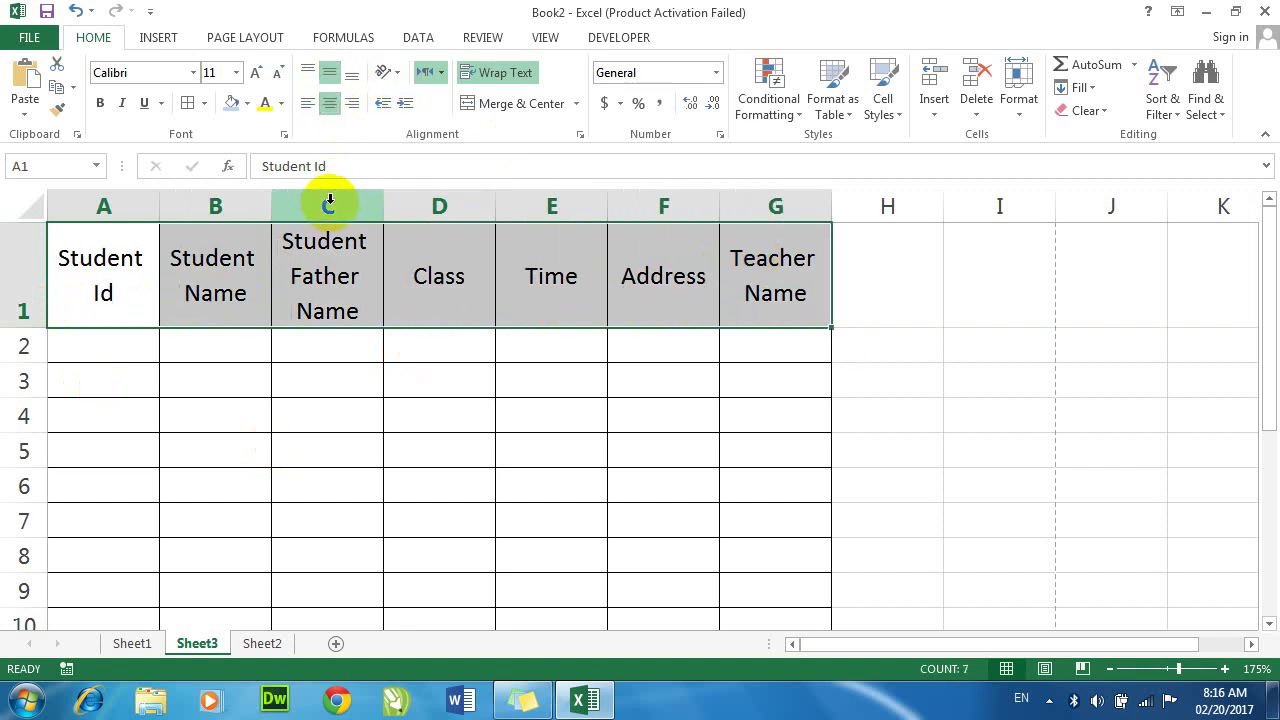
key("ctrl+b")
left_click(346, 446)
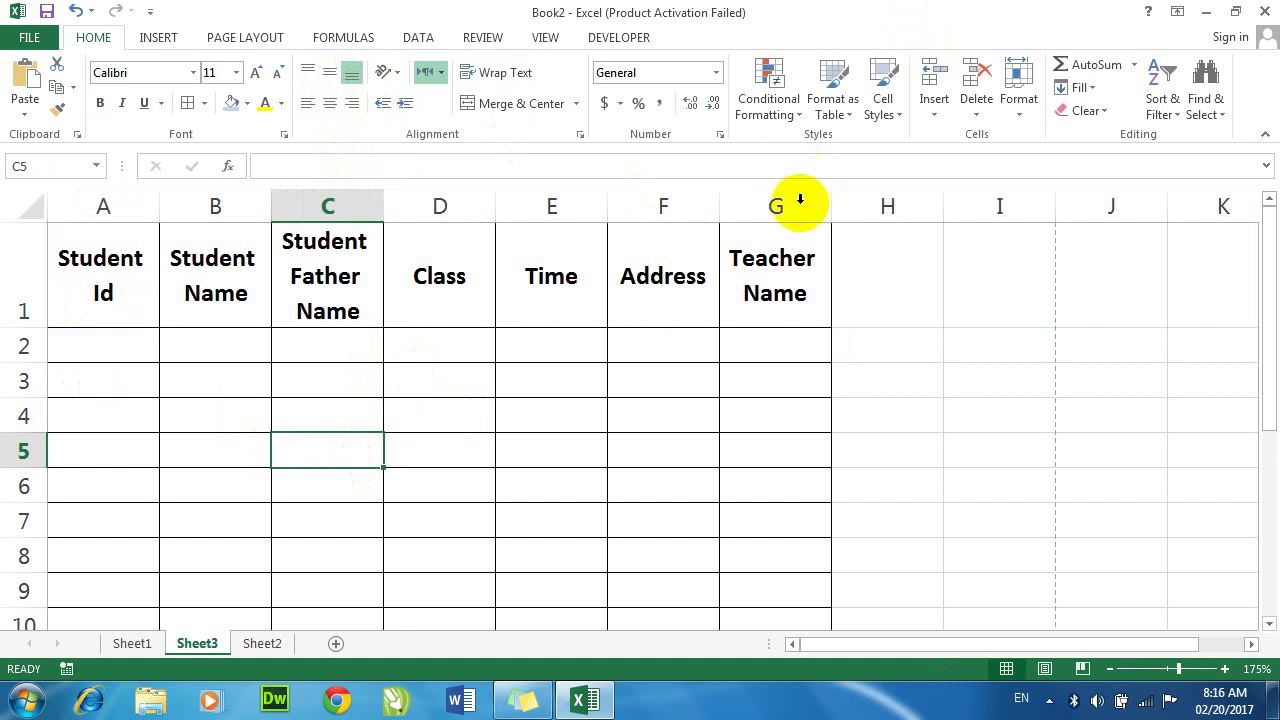
- Select columns E–G, then add blank Sheet4 and return to Sheet3's student table
left_click_drag(800, 205, 94, 243)
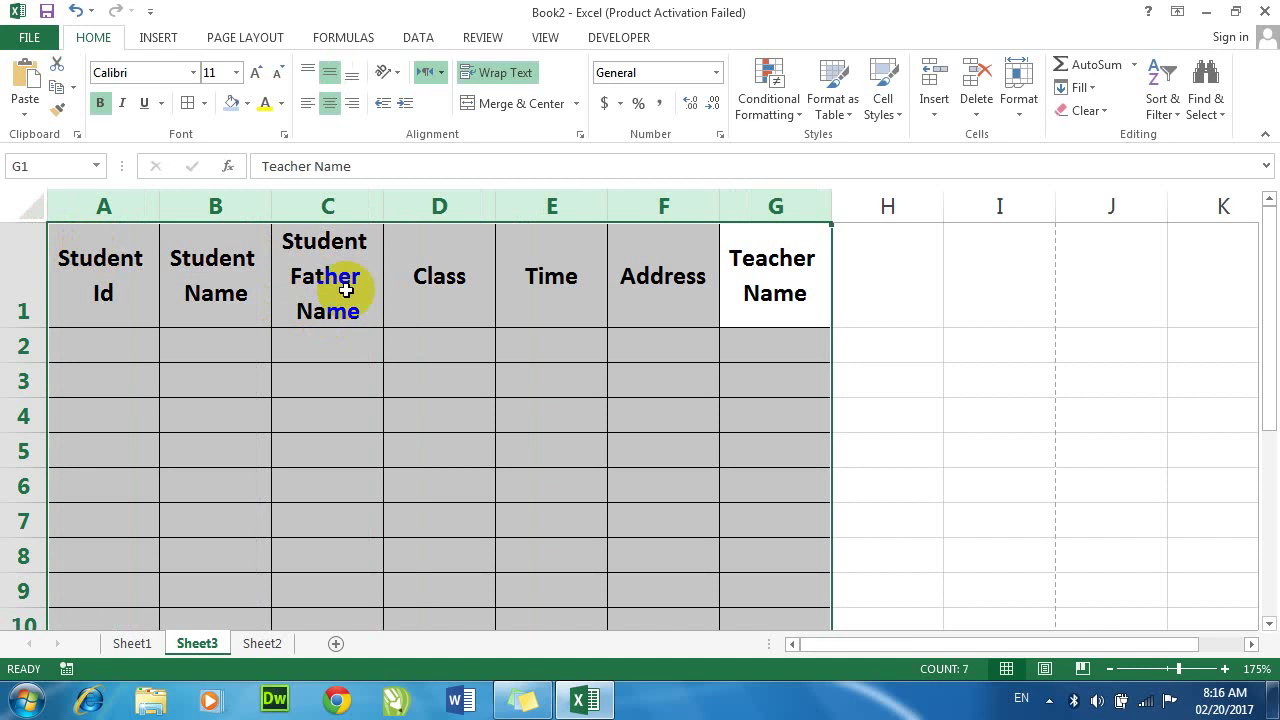
left_click(488, 125)
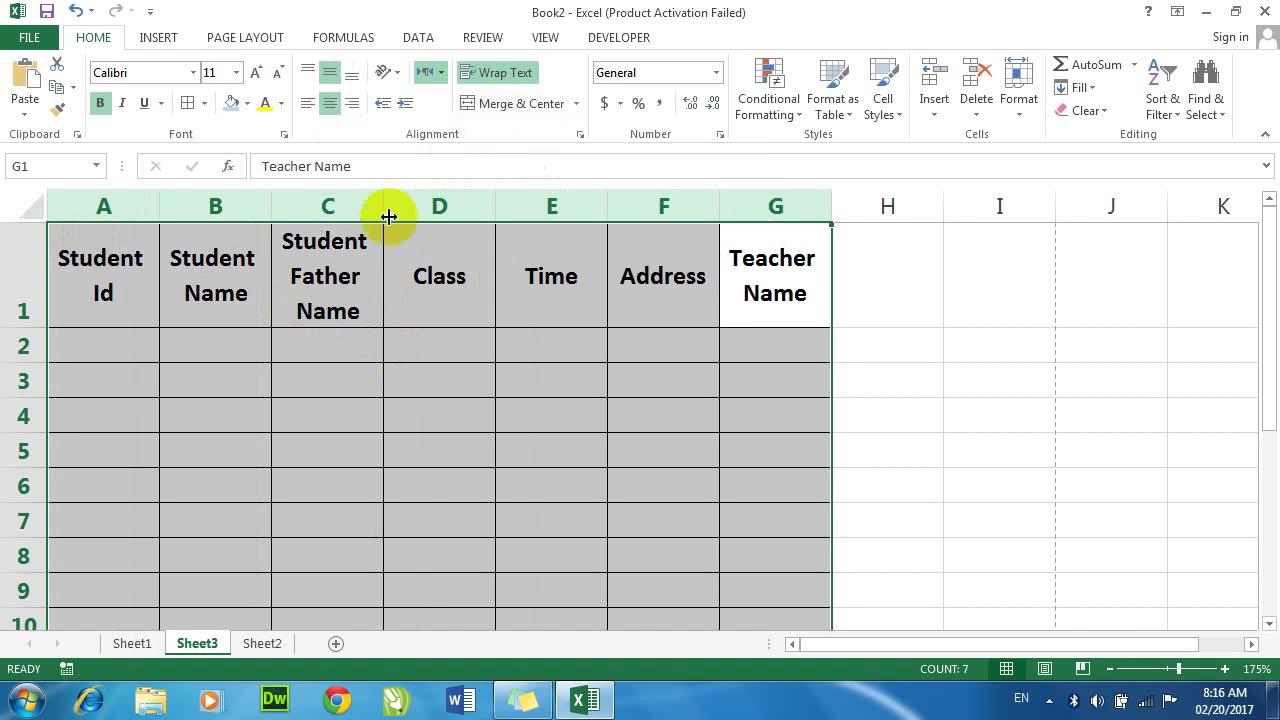
left_click(336, 643)
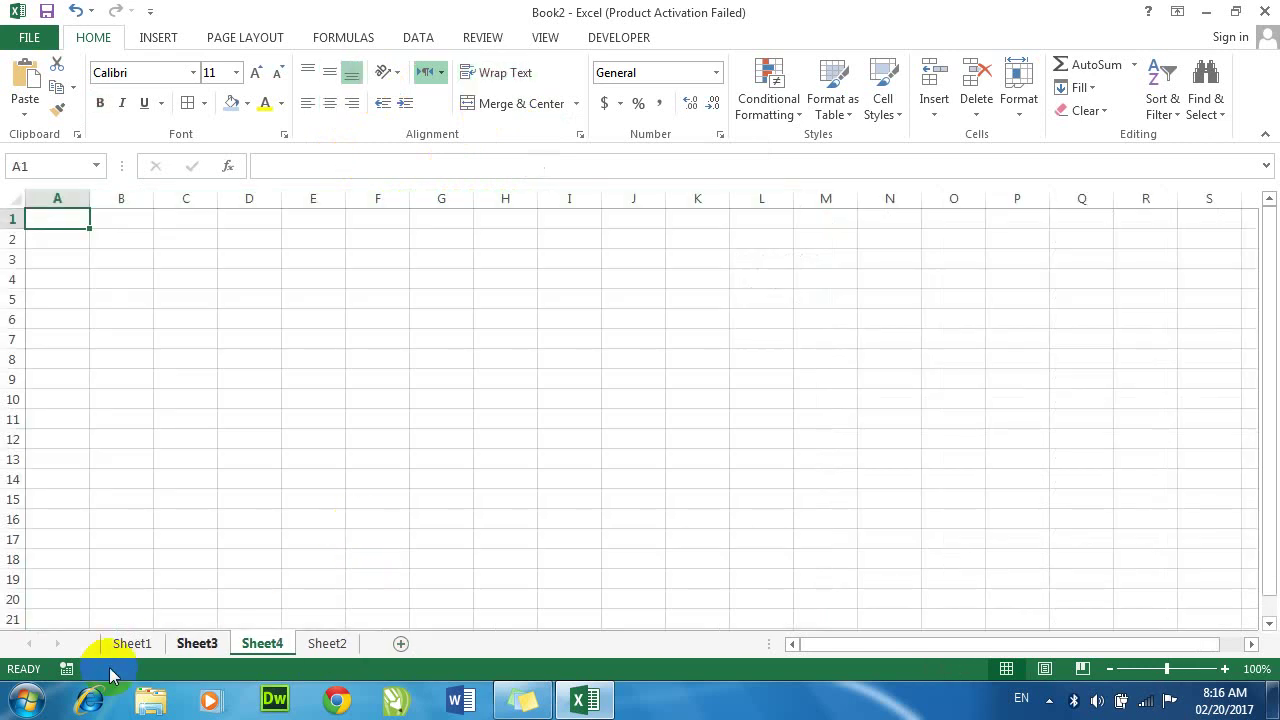
left_click(336, 643)
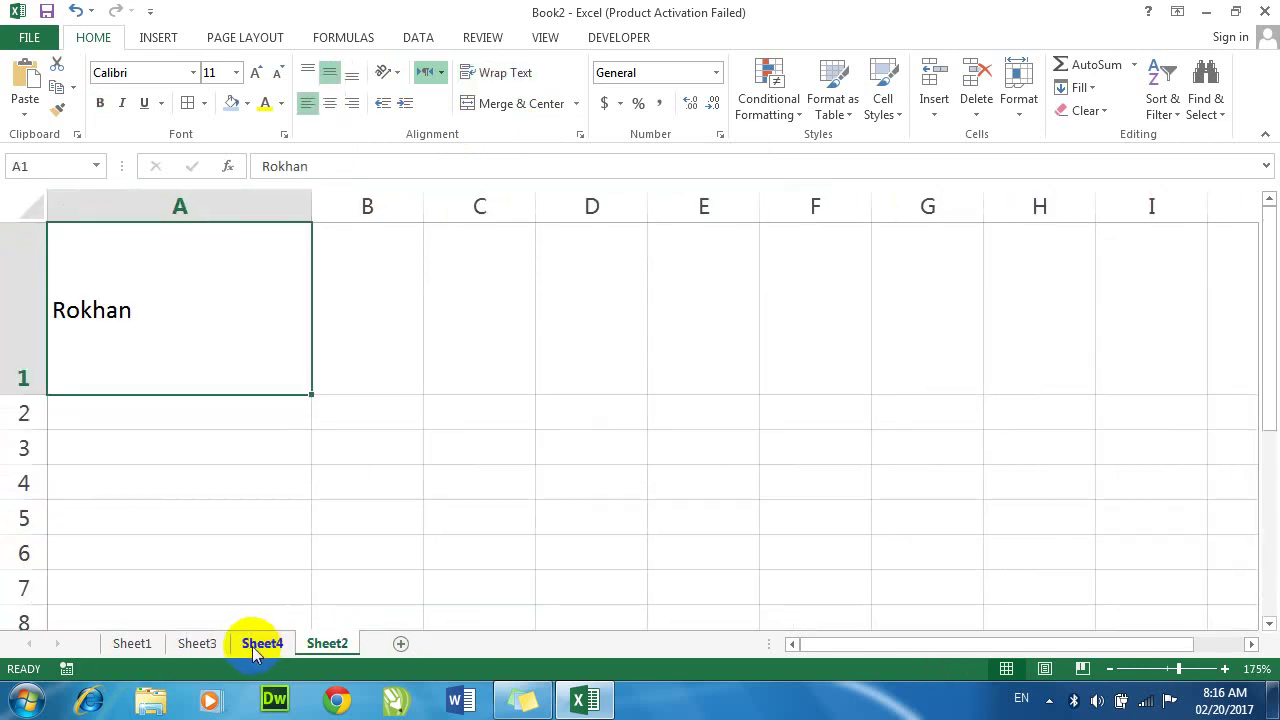
left_click(197, 643)
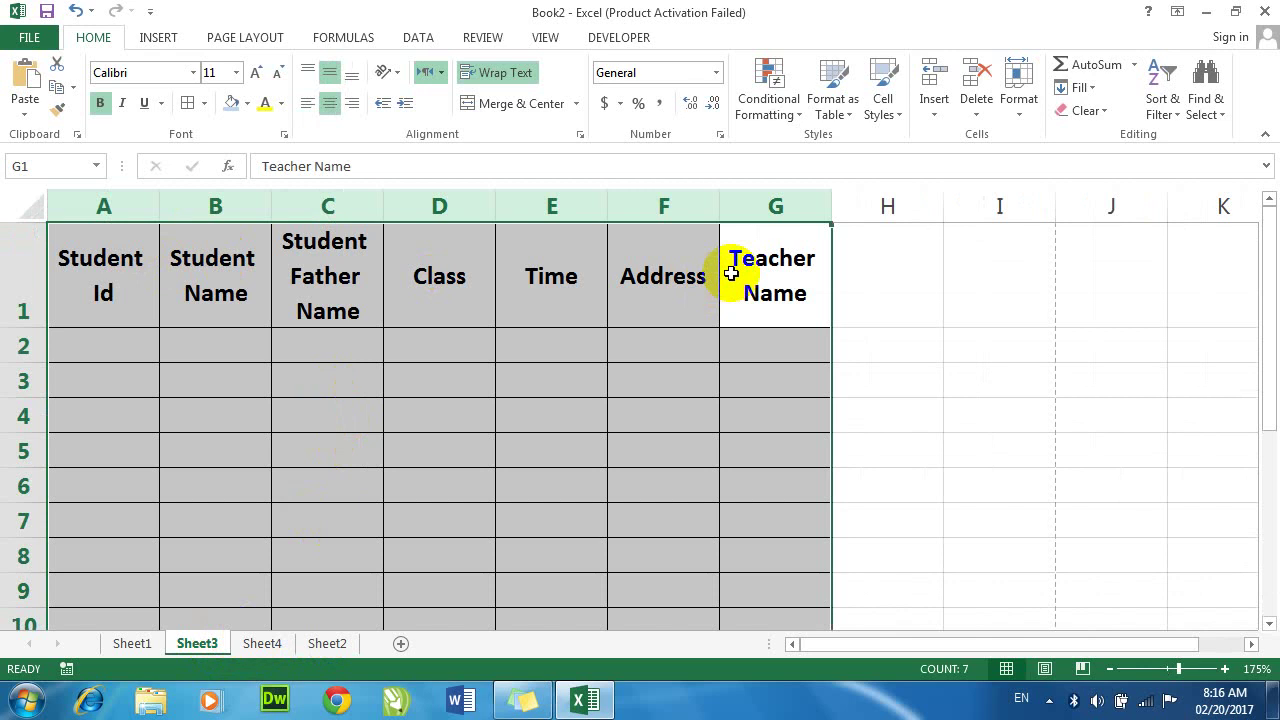
- Insert a blank row 1 above the Sheet3 student headings, pushing them down to row 2
left_click(26, 260)
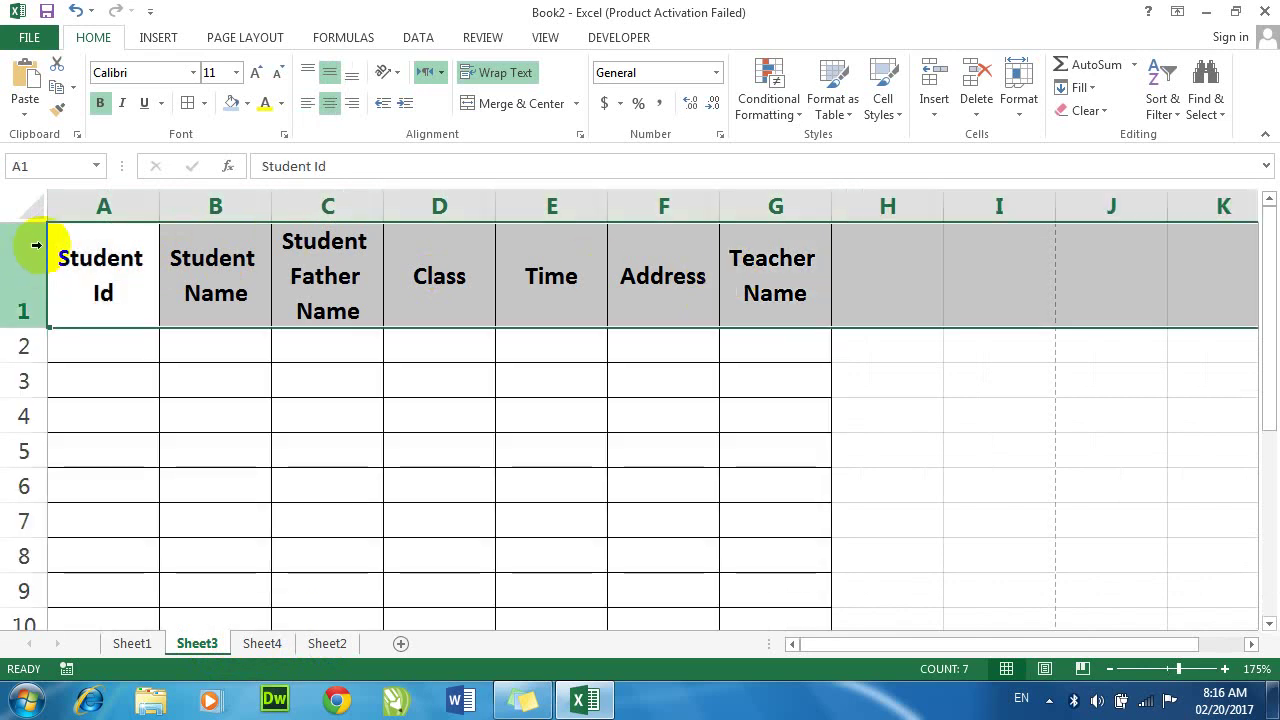
left_click(545, 410)
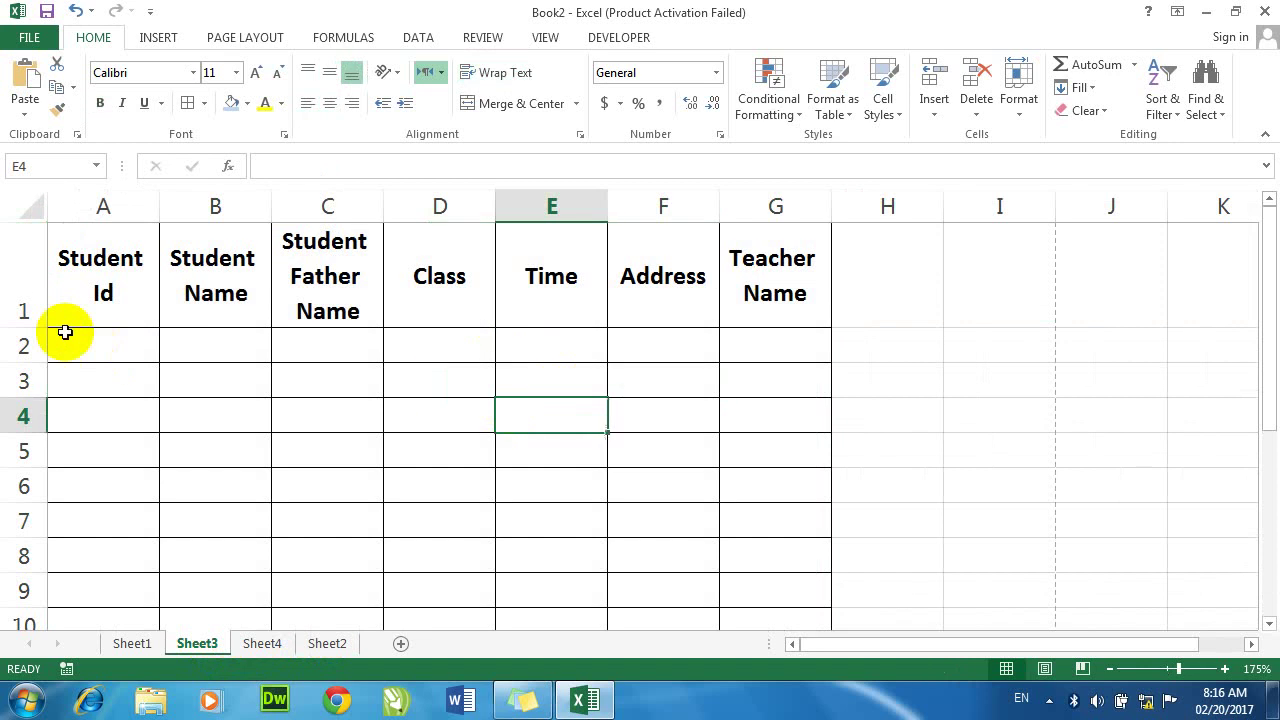
left_click(38, 269)
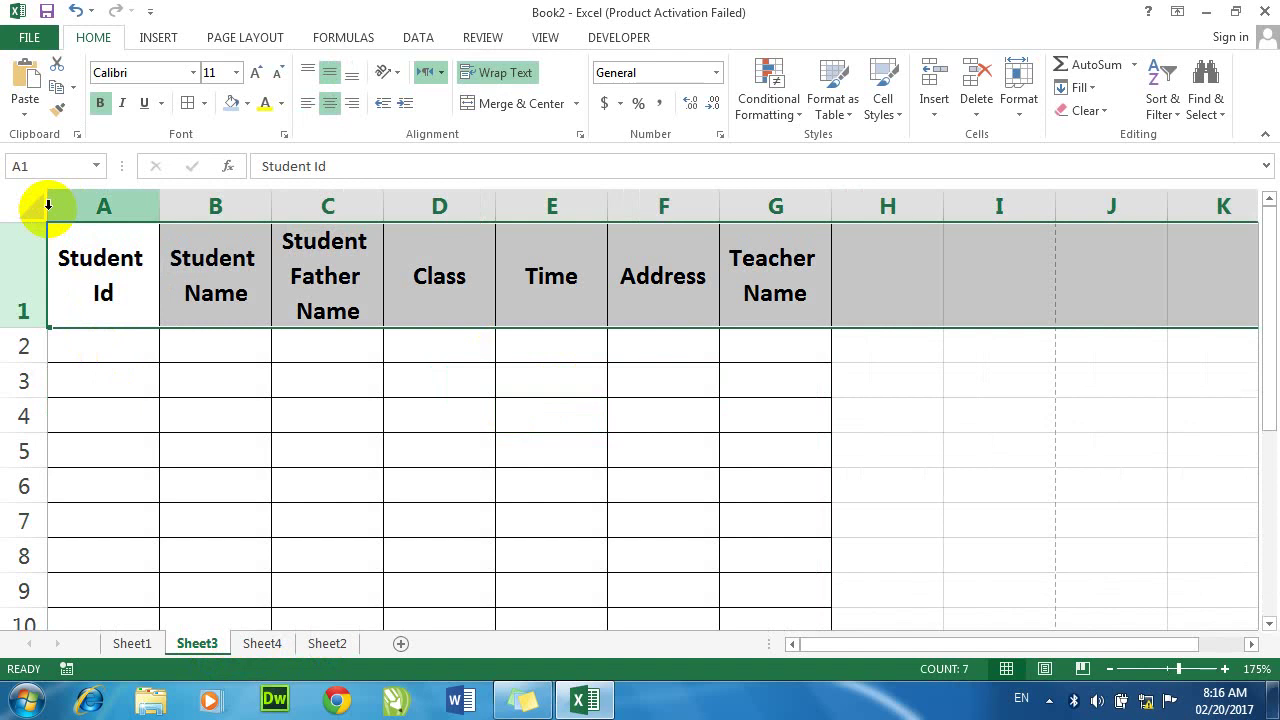
left_click(161, 8)
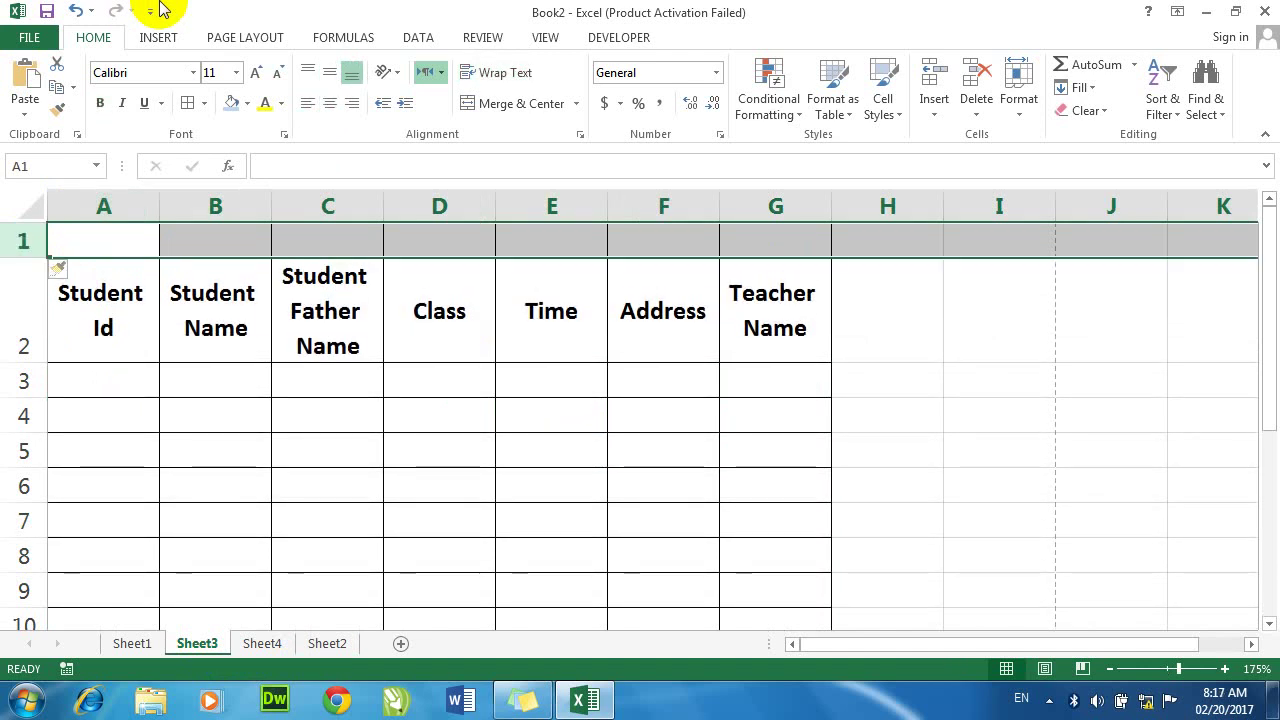
- Type the title 'Rokhan Vocational Institute' into cell D1
left_click(398, 455)
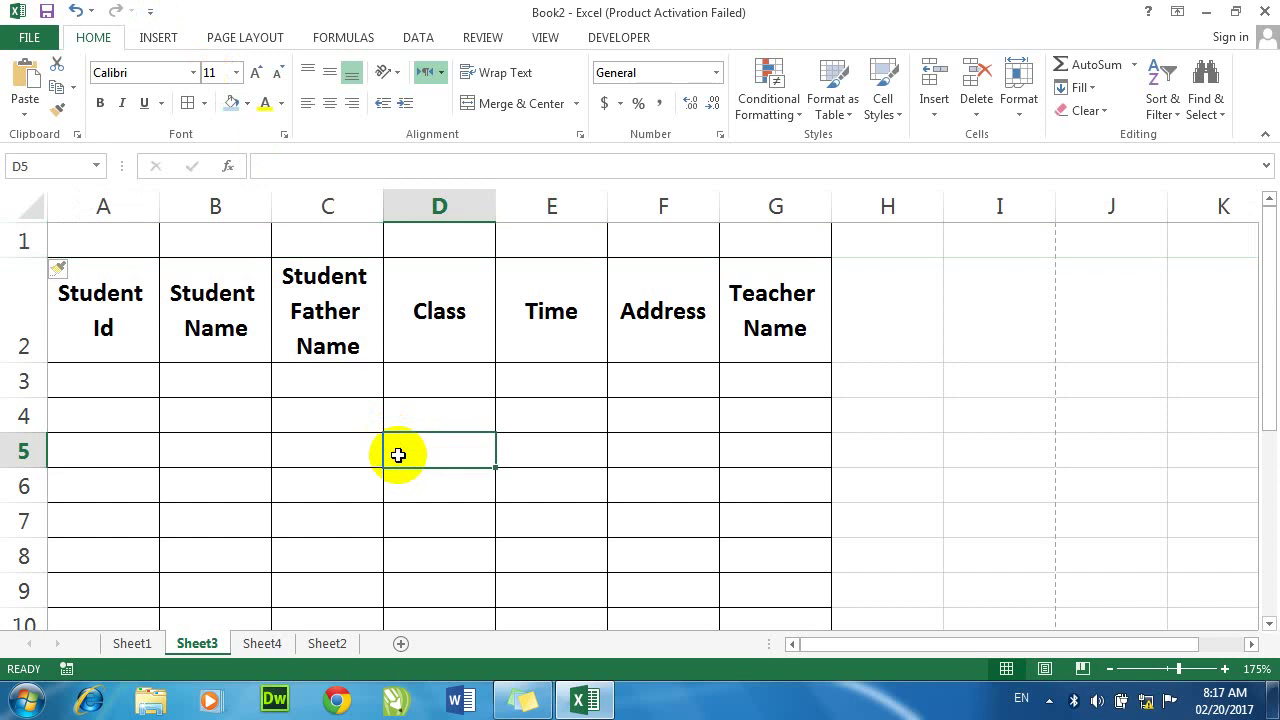
left_click(470, 238)
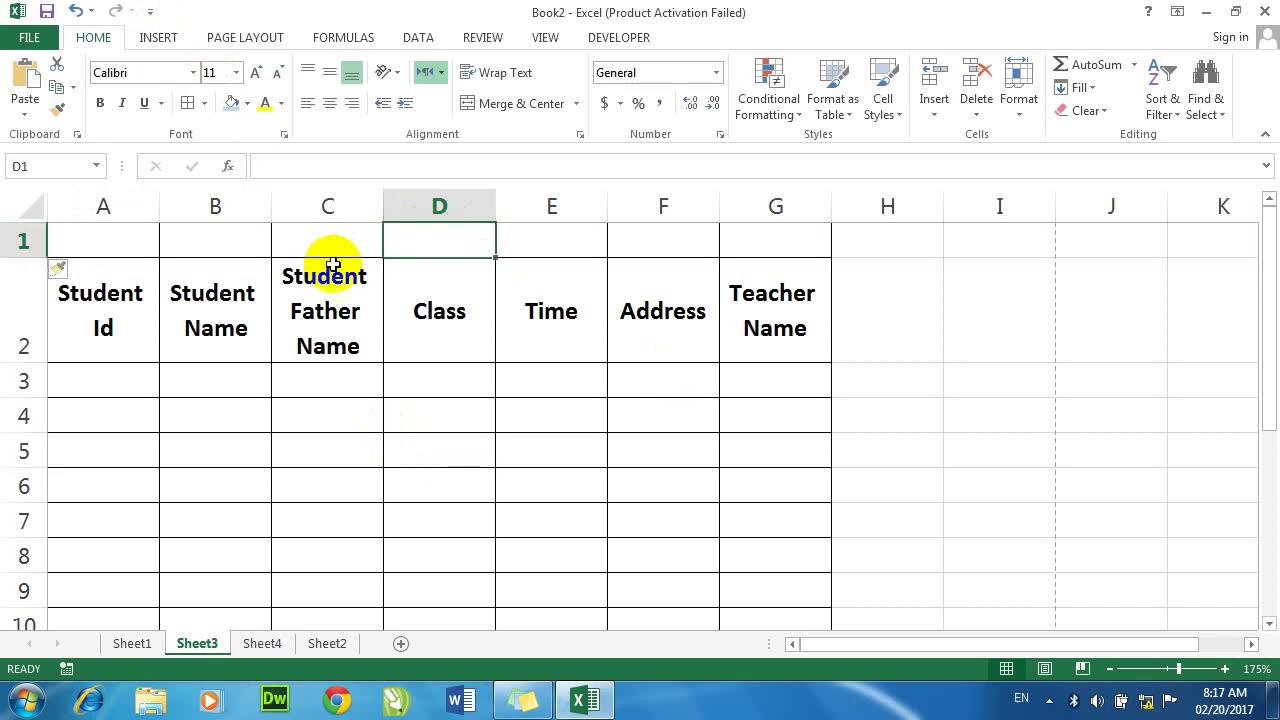
type("Rokhan Vocational Instit")
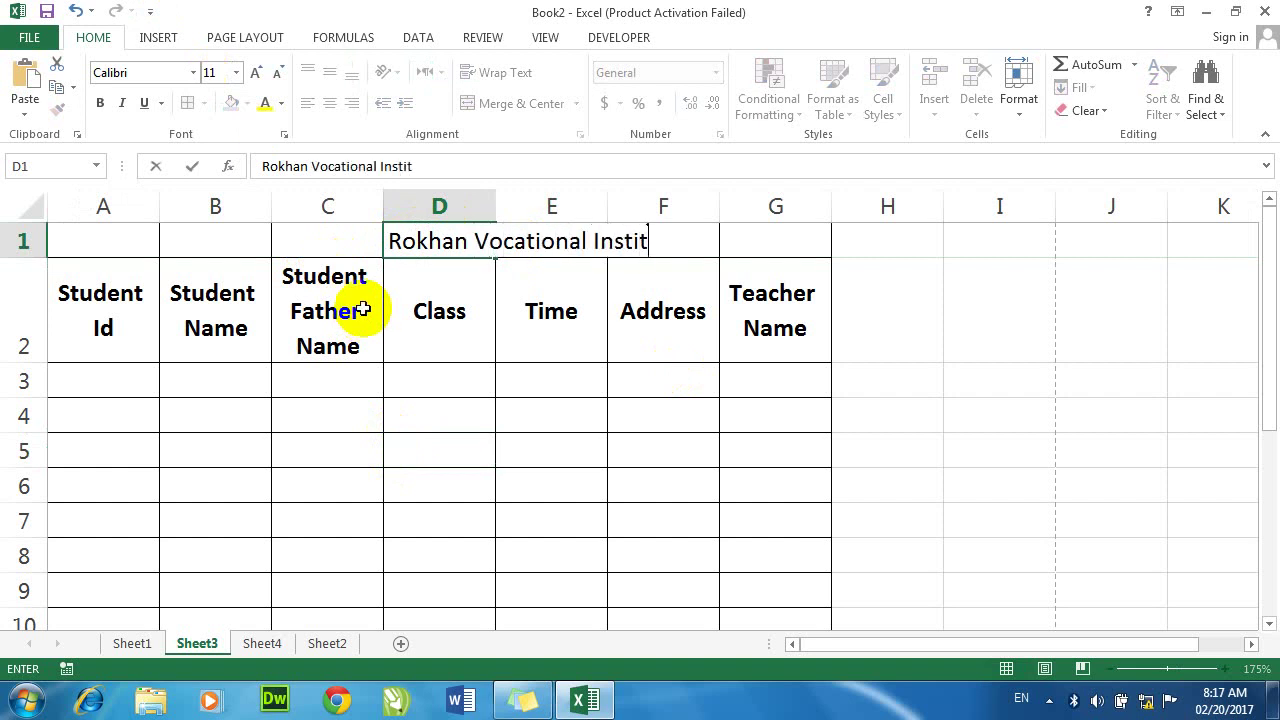
type("u")
left_click(362, 310)
type("te")
key("BackSpace")
key("BackSpace")
type("Student Father Name")
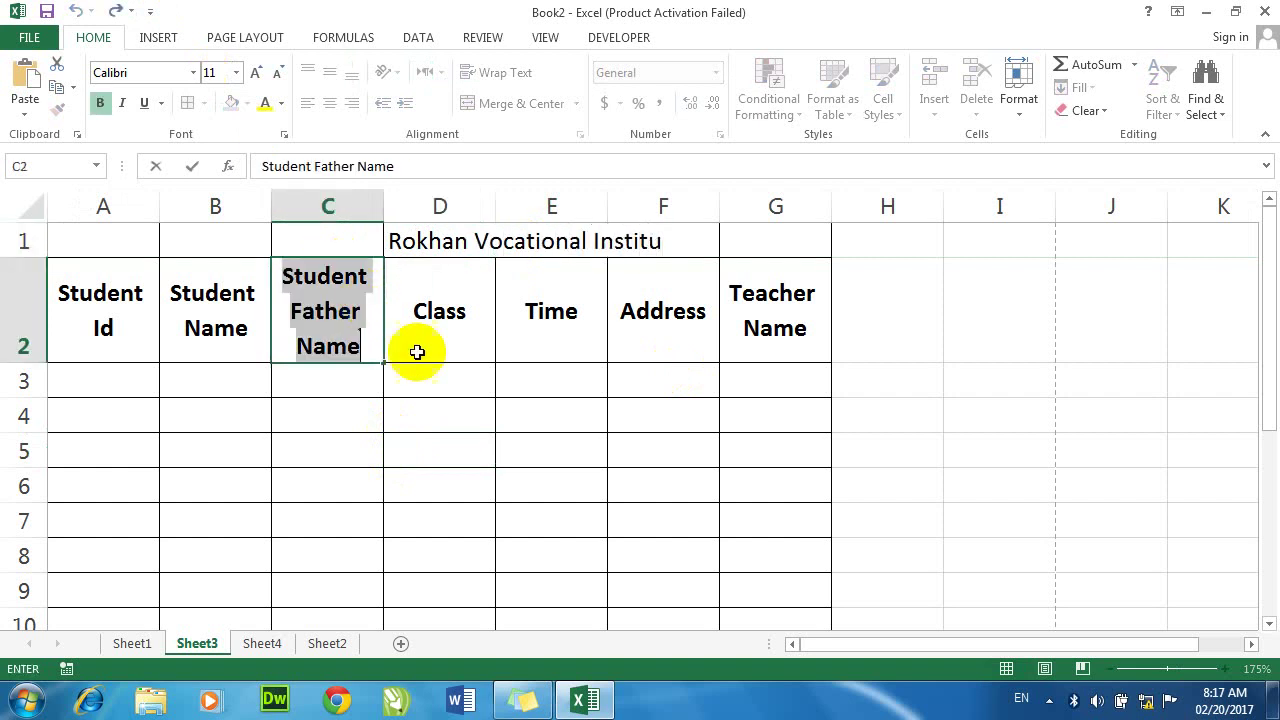
left_click(470, 378)
left_click(460, 244)
key("F2")
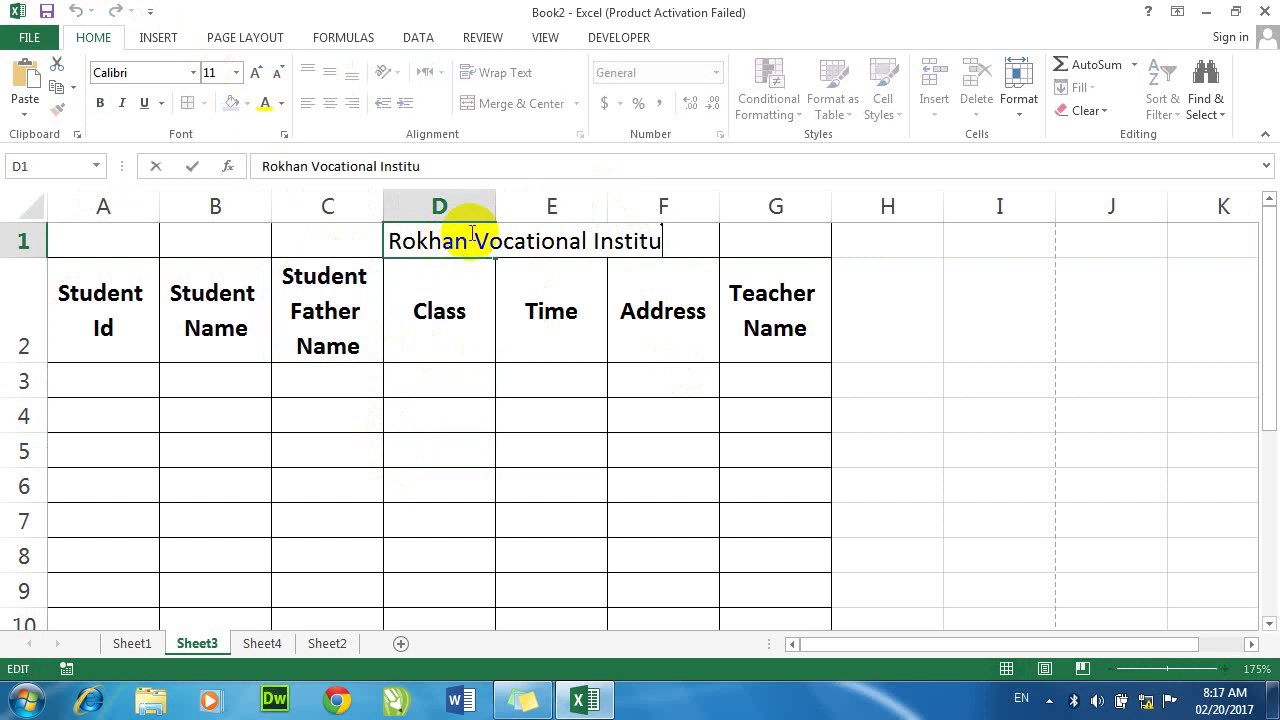
key("Return")
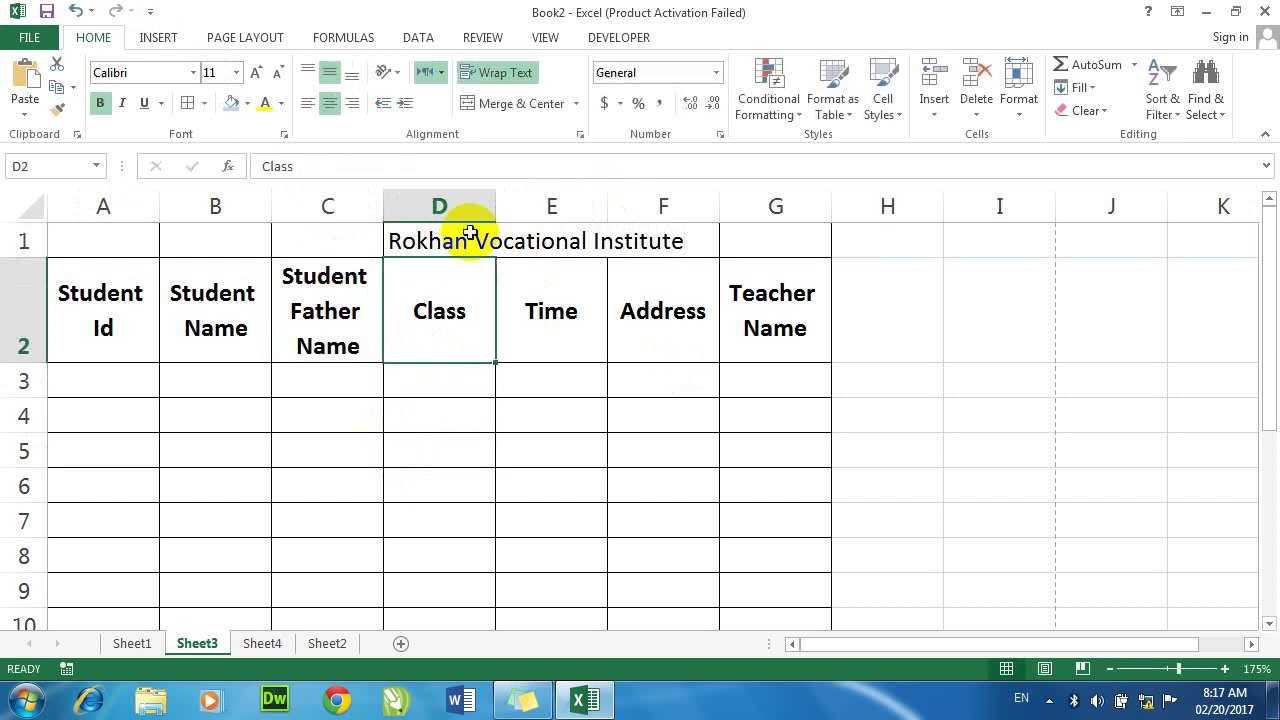
- Select the title row cells A1 through G1
left_click(620, 487)
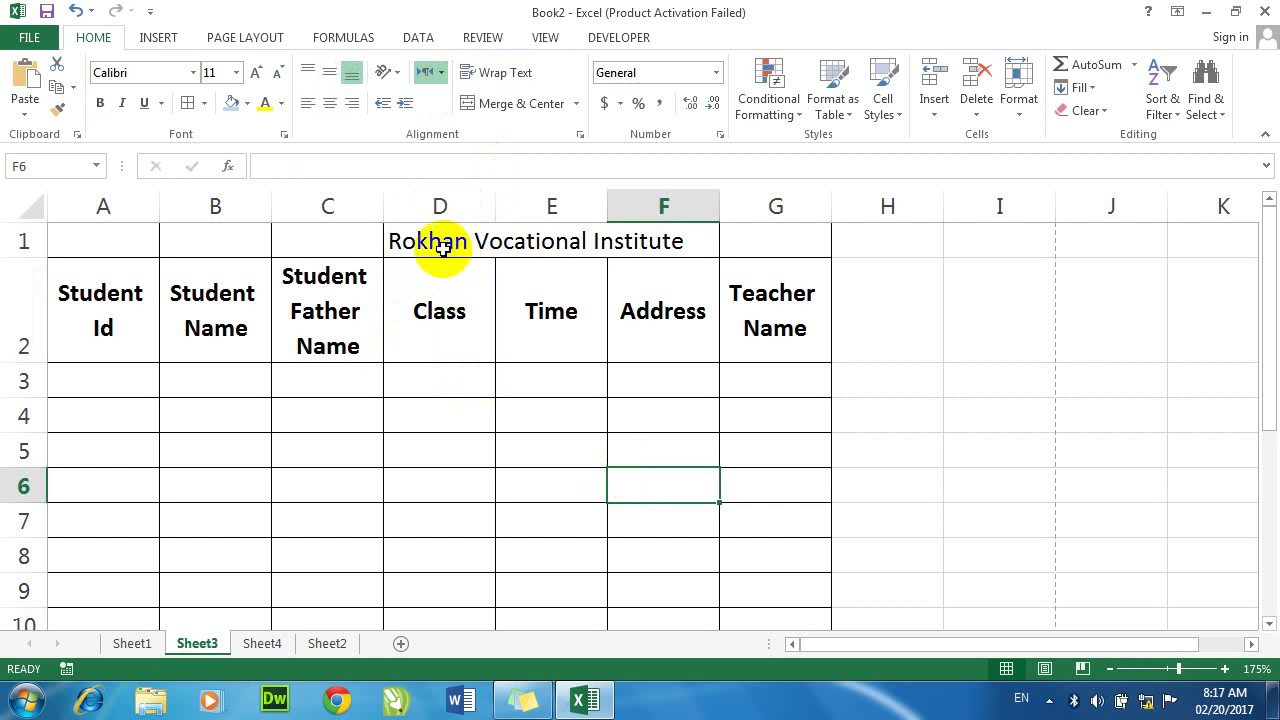
left_click(548, 232)
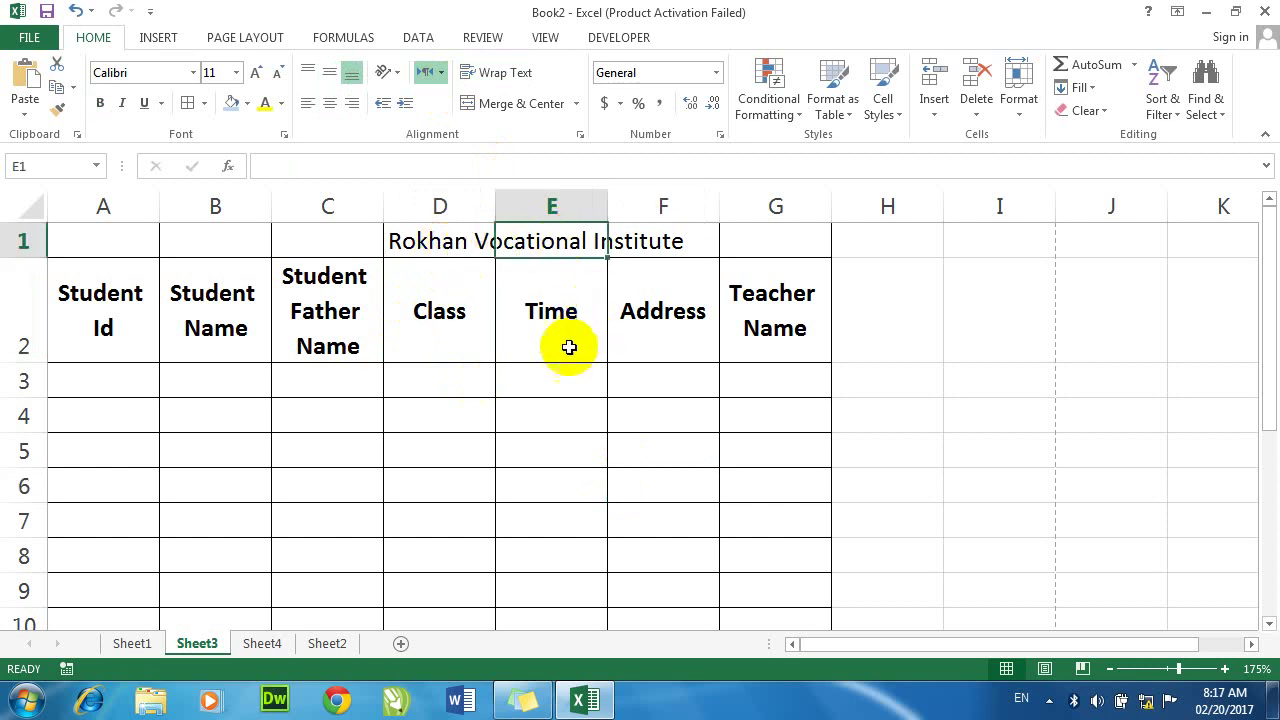
left_click(567, 524)
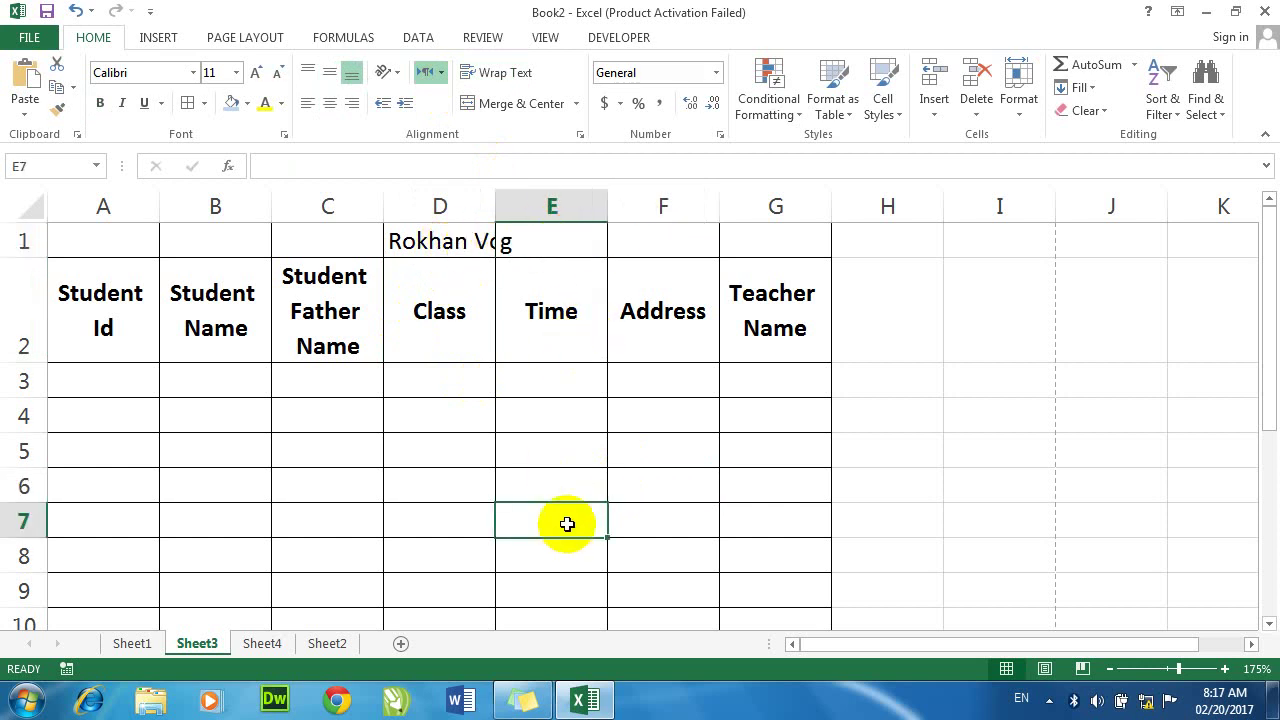
left_click(529, 245)
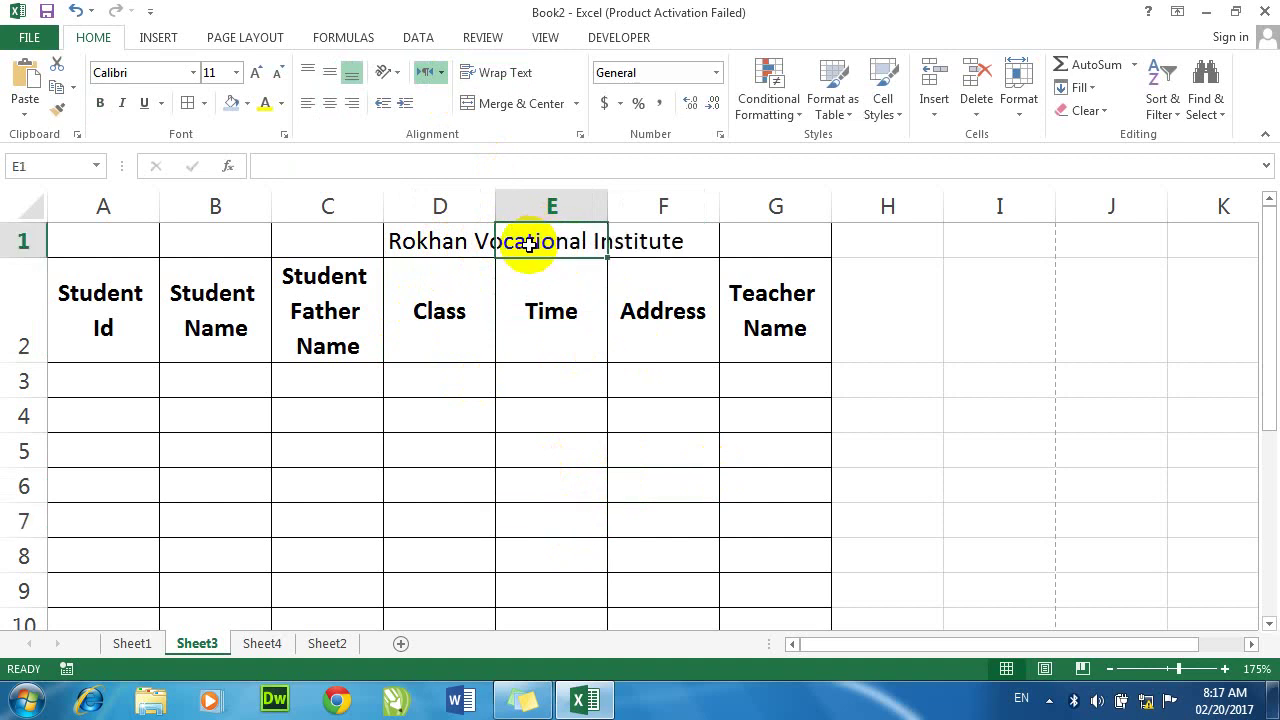
left_click_drag(100, 238, 808, 237)
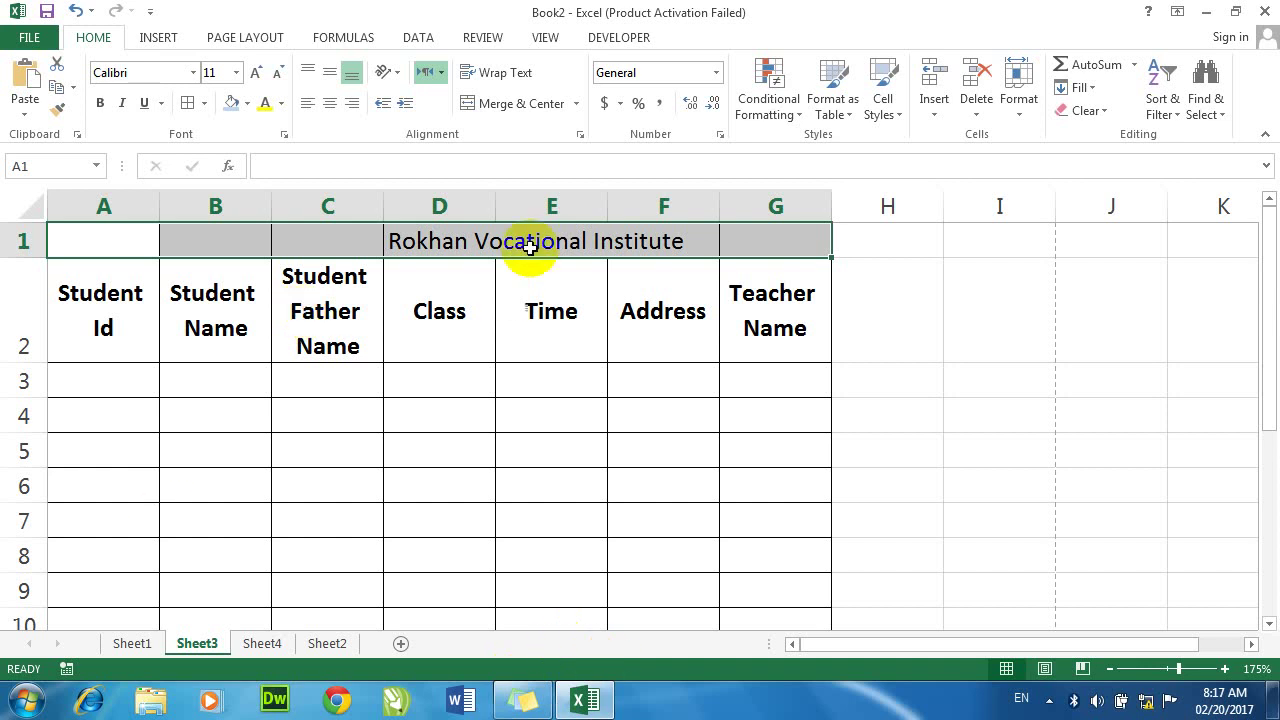
- Merge and centre the title across A1:G1 and make row 1 taller
left_click(521, 104)
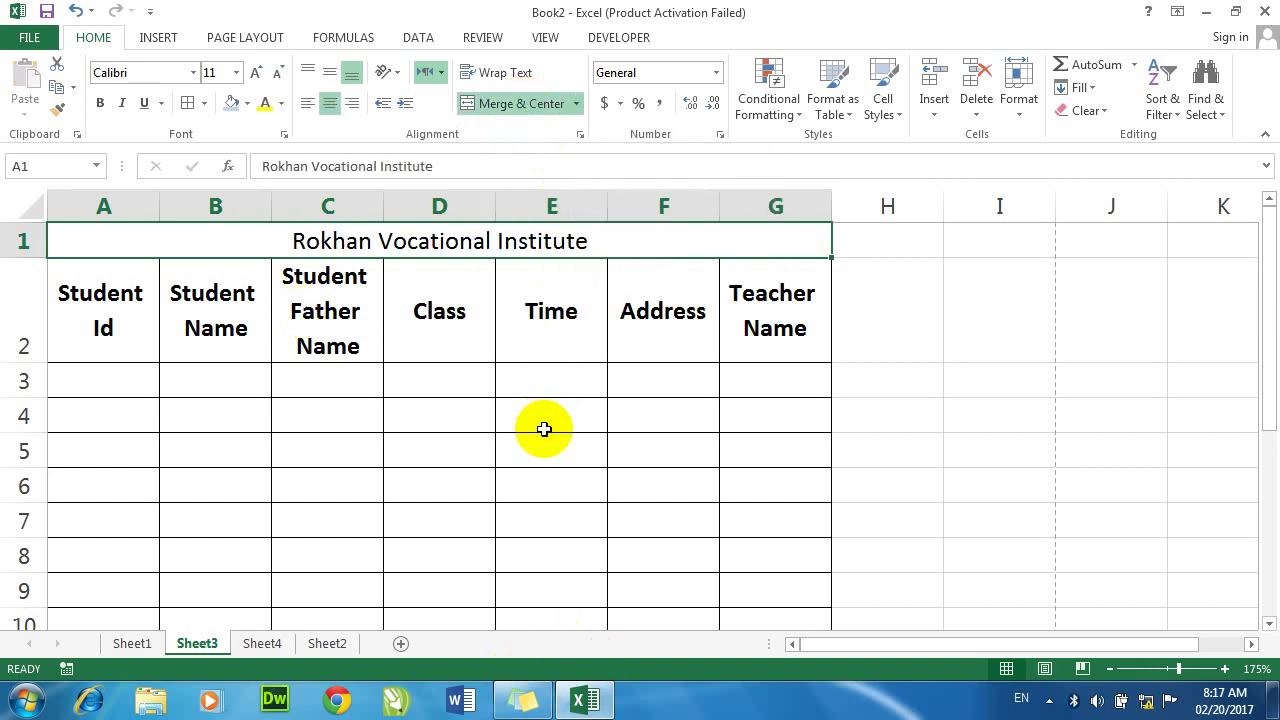
left_click(414, 392)
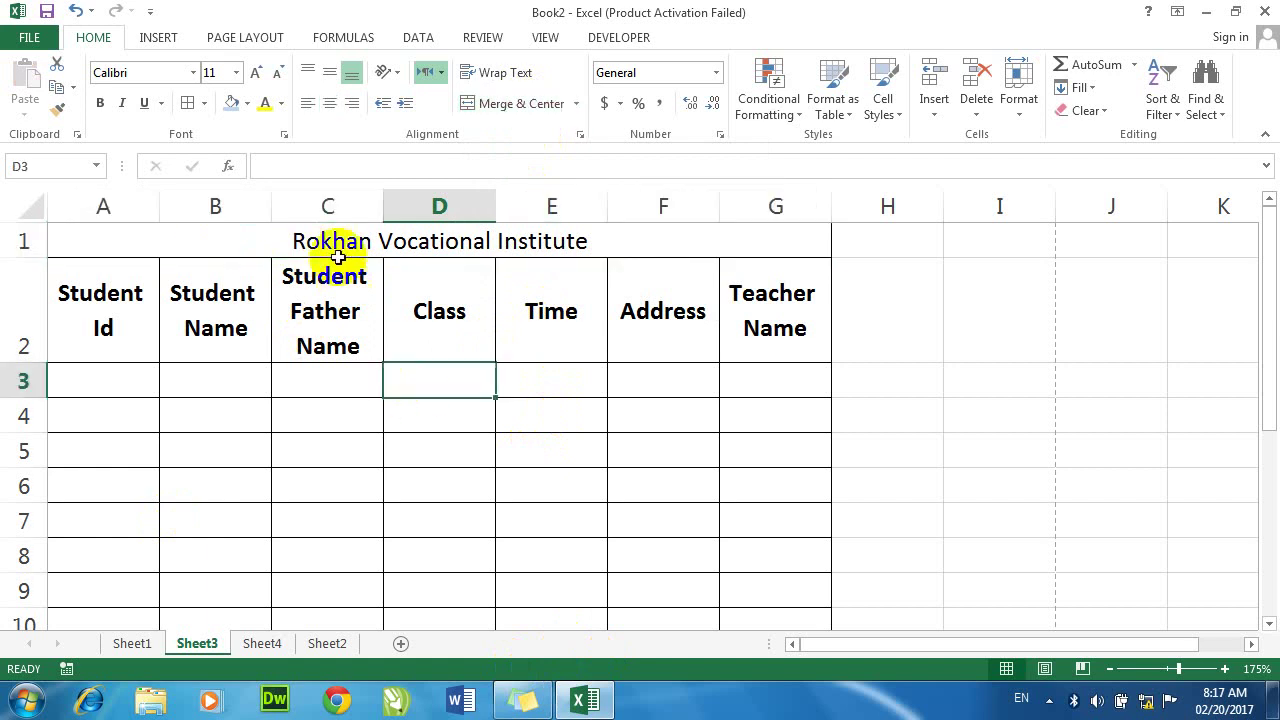
left_click(330, 243)
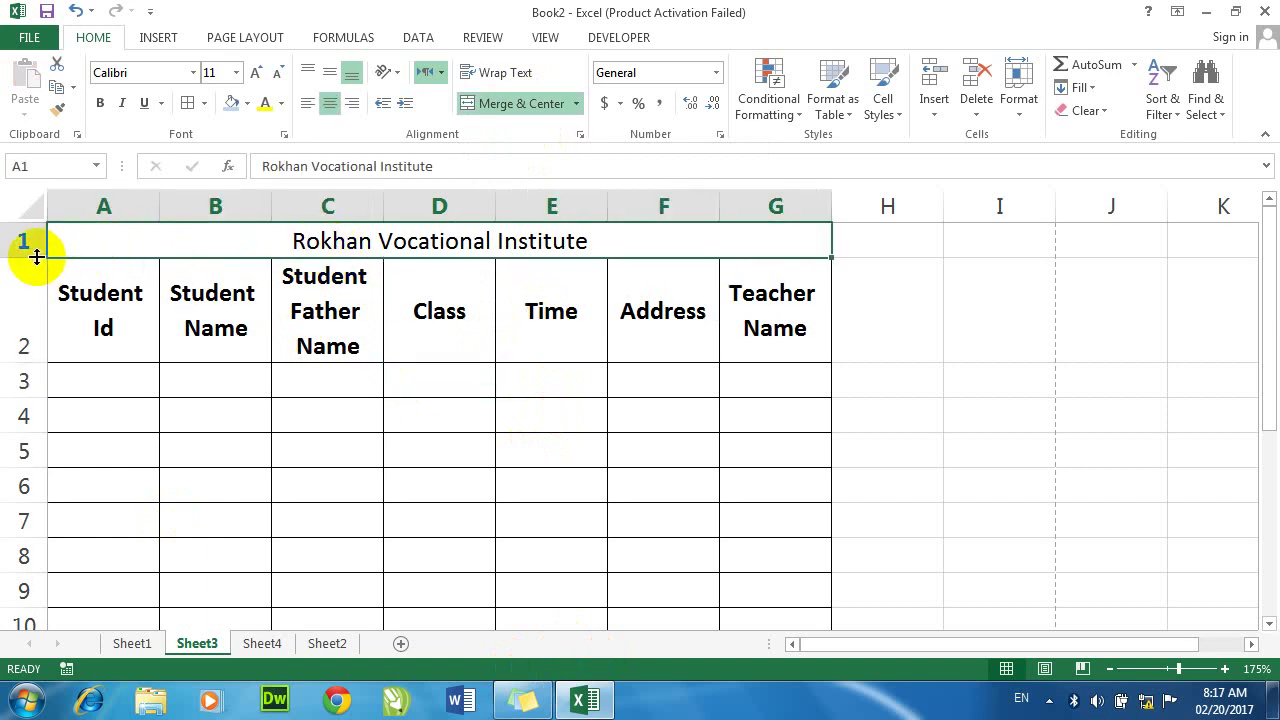
left_click_drag(36, 258, 37, 316)
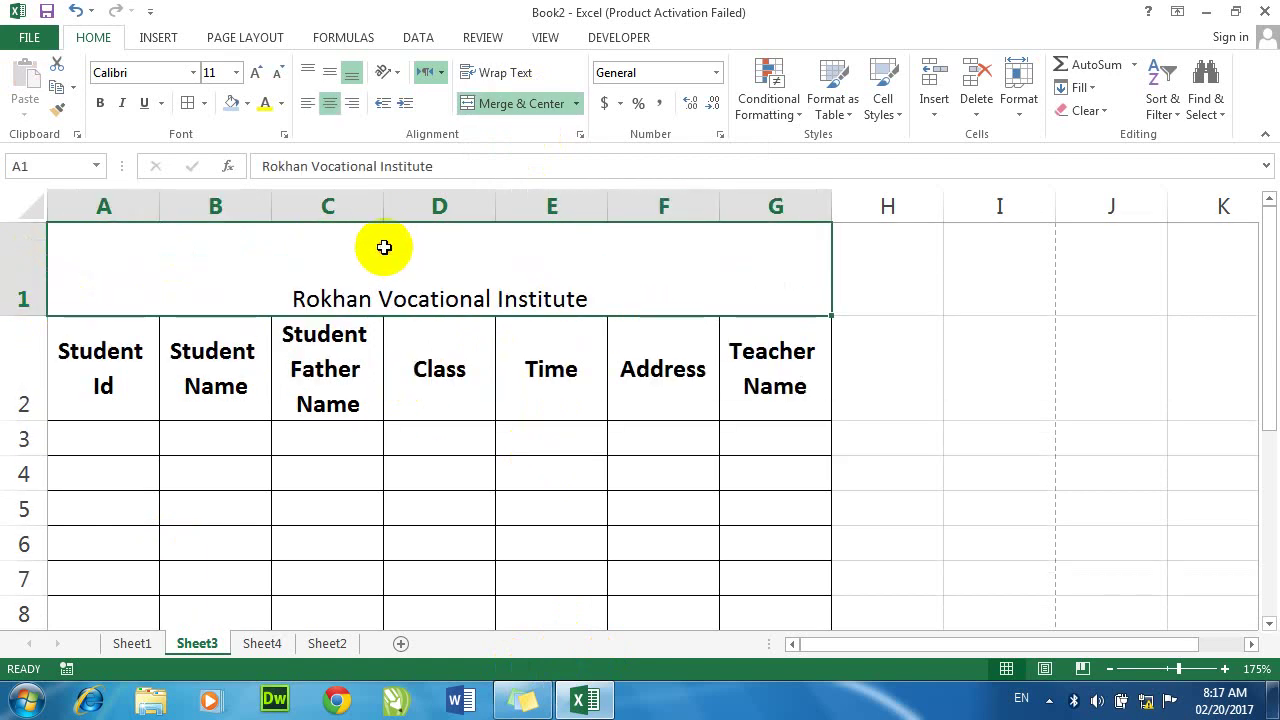
- Middle-align the title and format it as 24-point yellow text on black fill
left_click(330, 72)
left_click(256, 73)
left_click(256, 73)
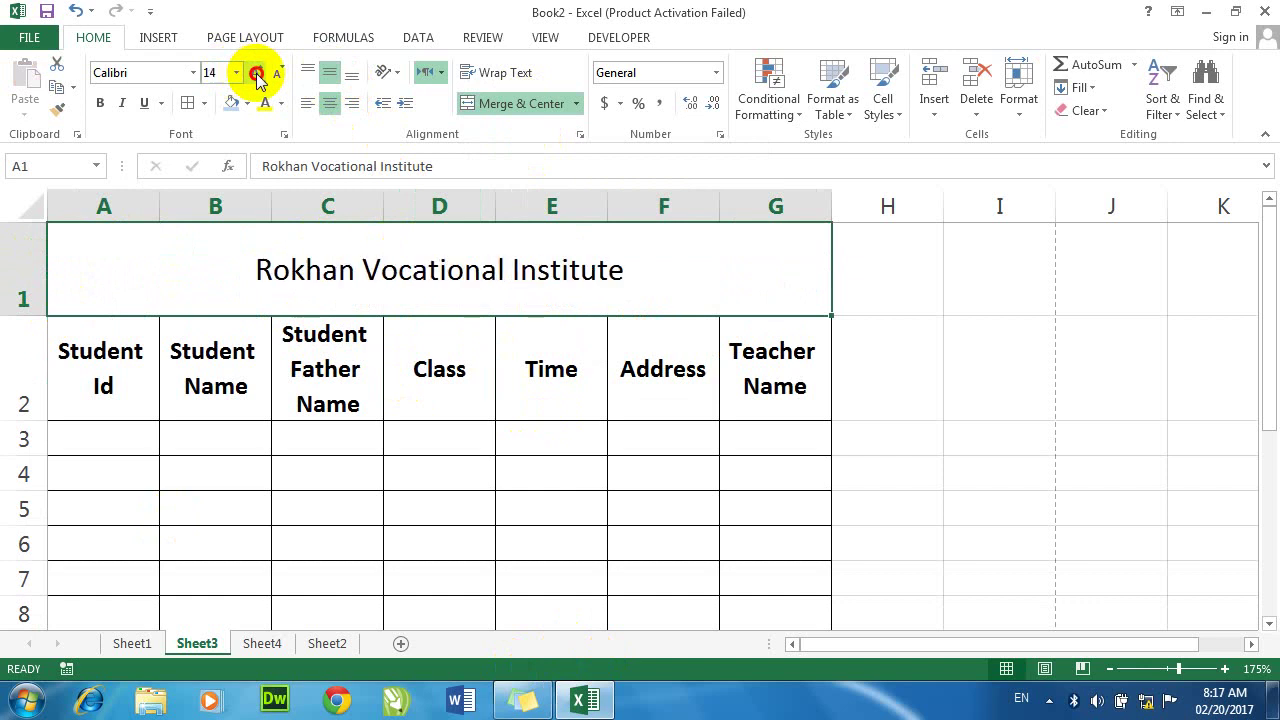
left_click(256, 73)
left_click(256, 73)
left_click(256, 73)
left_click(256, 73)
left_click(256, 73)
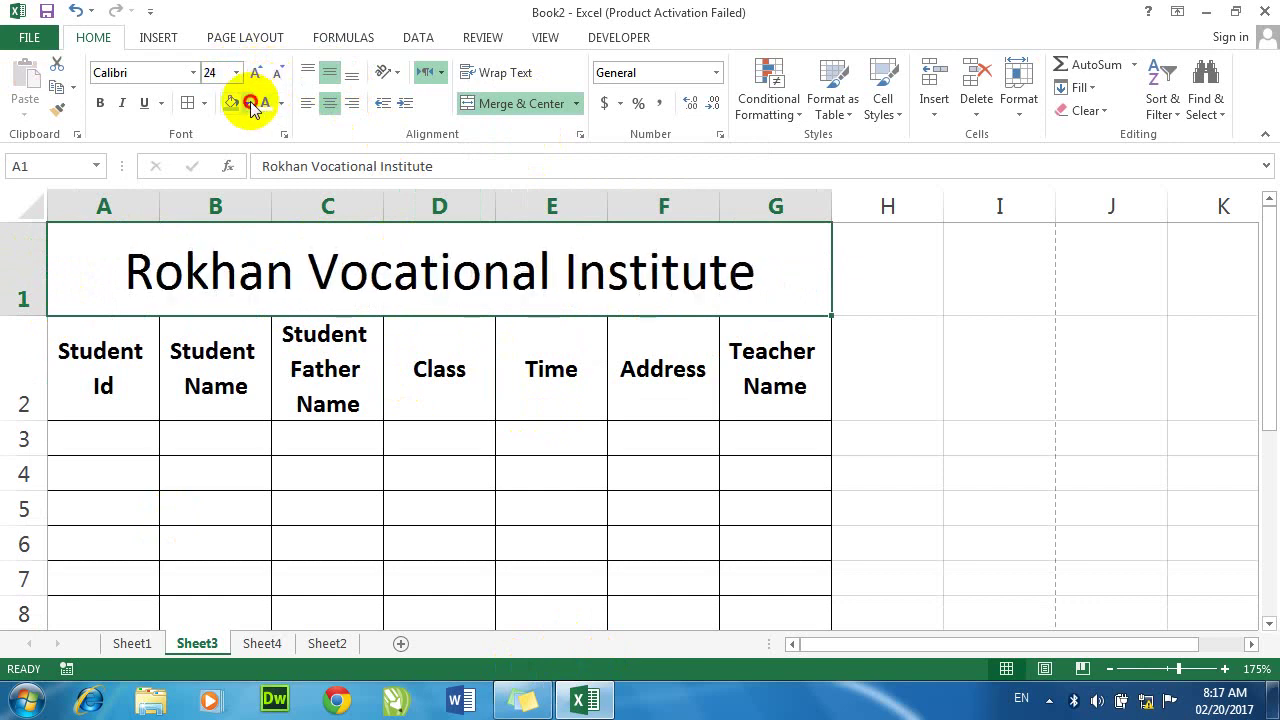
left_click(250, 104)
left_click(243, 148)
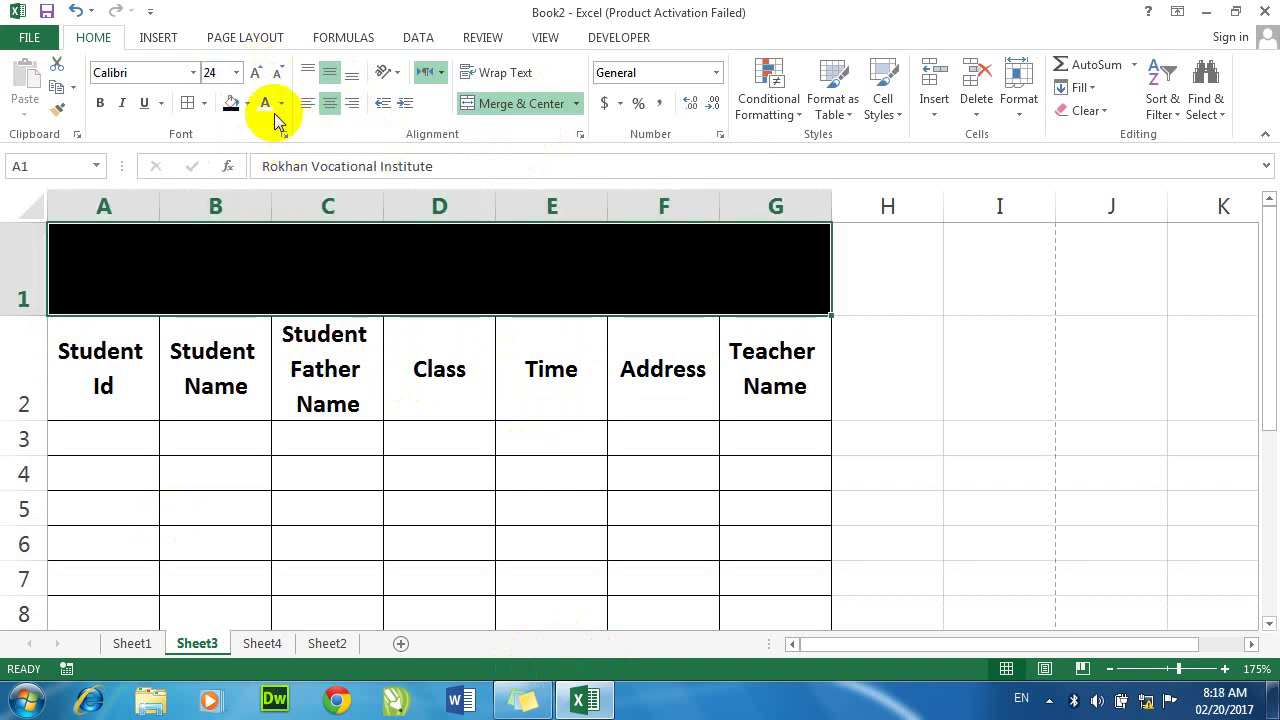
left_click(265, 104)
left_click(505, 470)
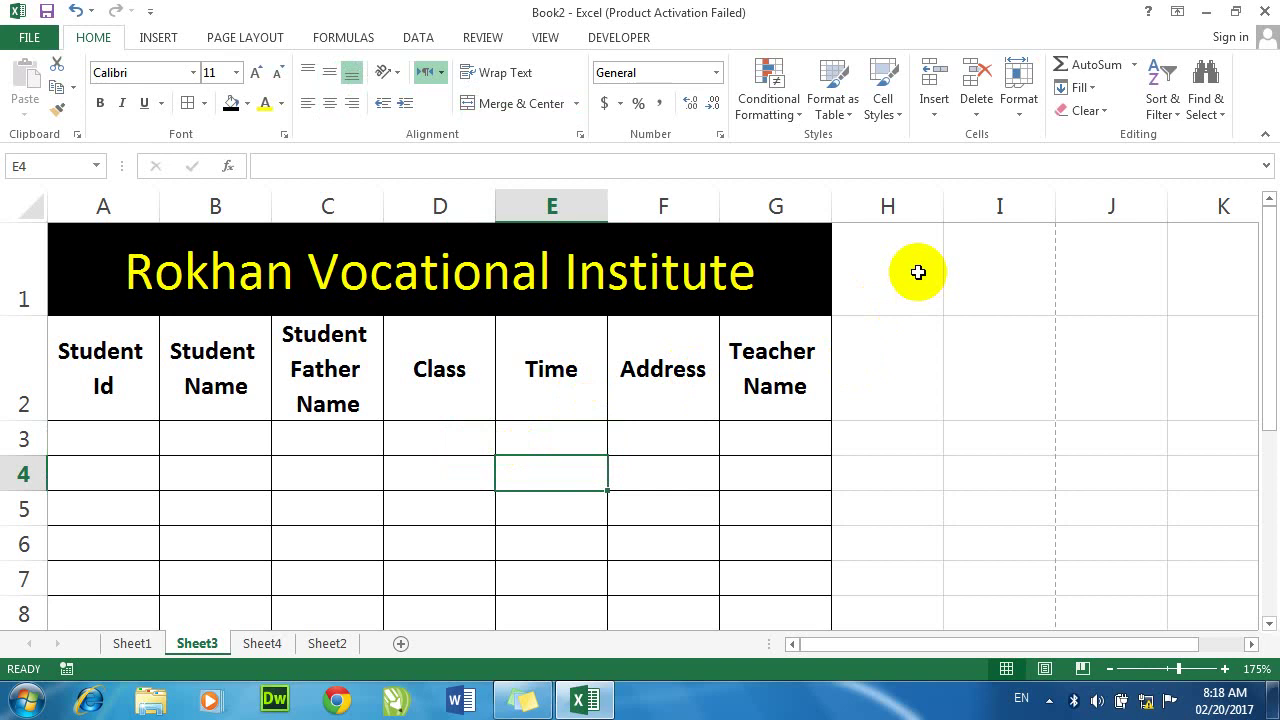
- Merge H1:I1 and enter the label 'Enter Ur ID' in it
left_click_drag(918, 272, 983, 286)
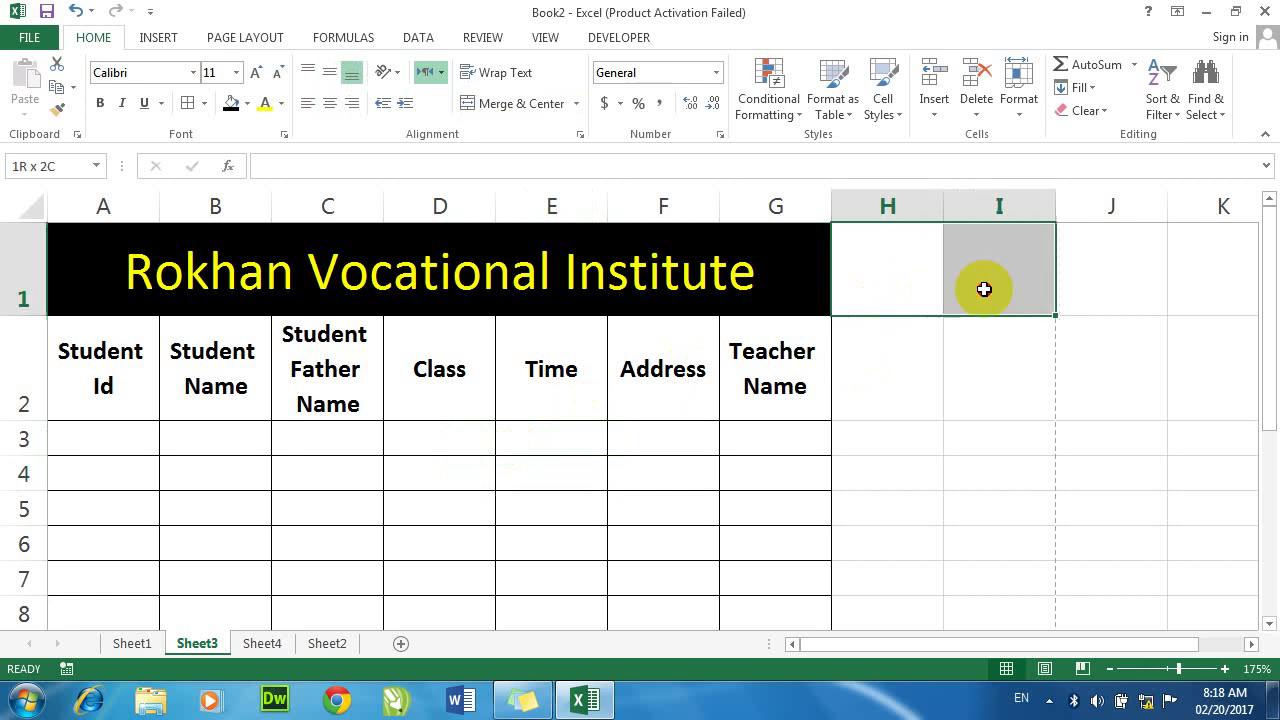
left_click(515, 106)
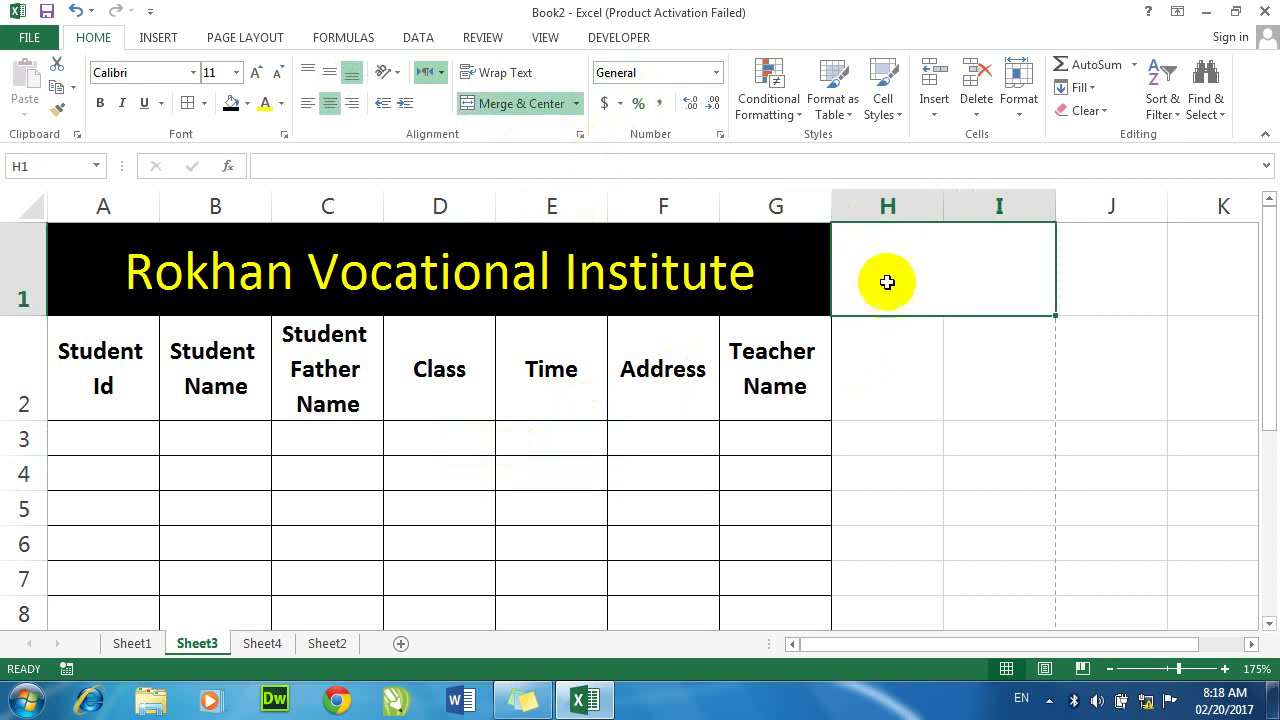
type("Enter Ur ID")
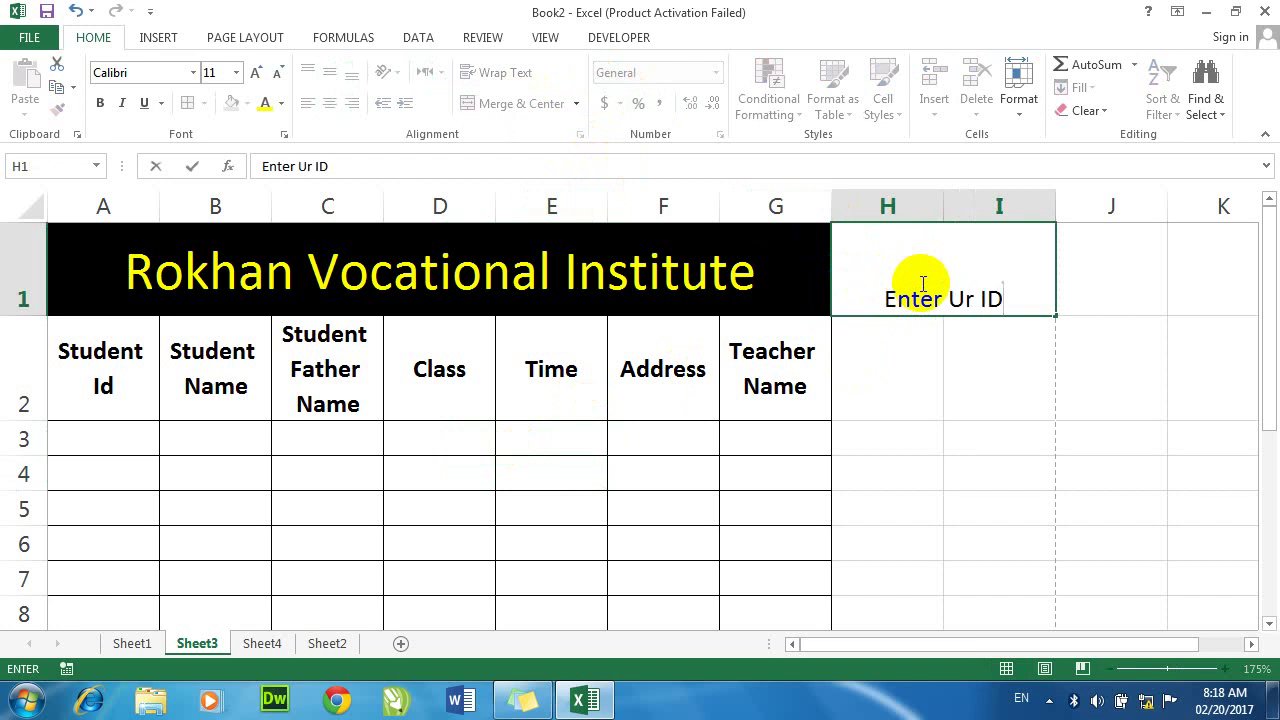
- Merge H2:I2 into one centred cell, then switch to Sheet2
left_click_drag(908, 377, 1003, 374)
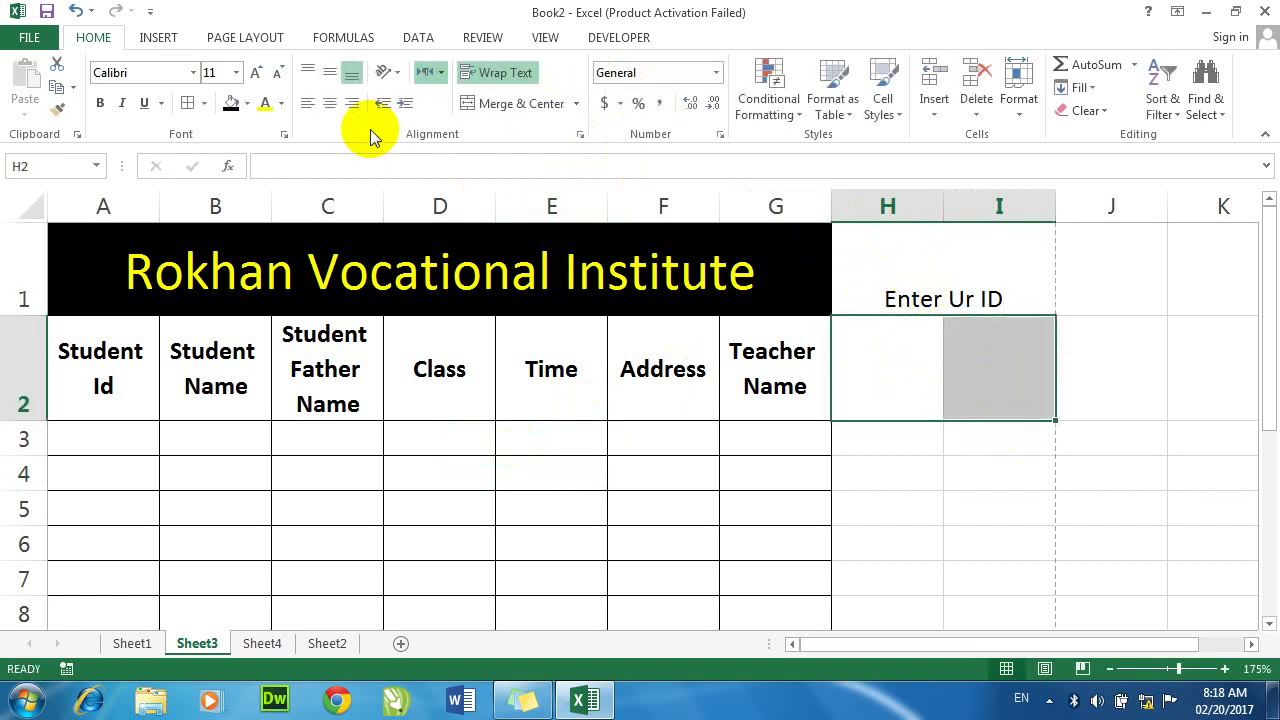
left_click(475, 103)
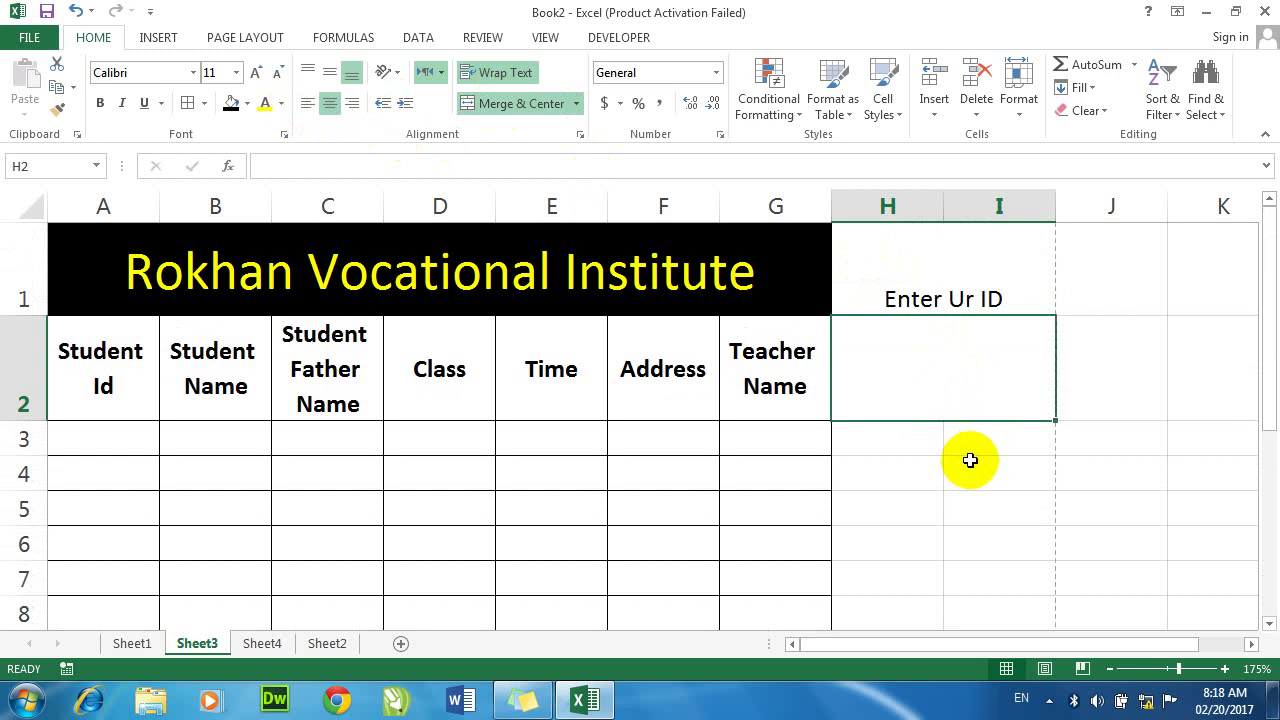
left_click(598, 272)
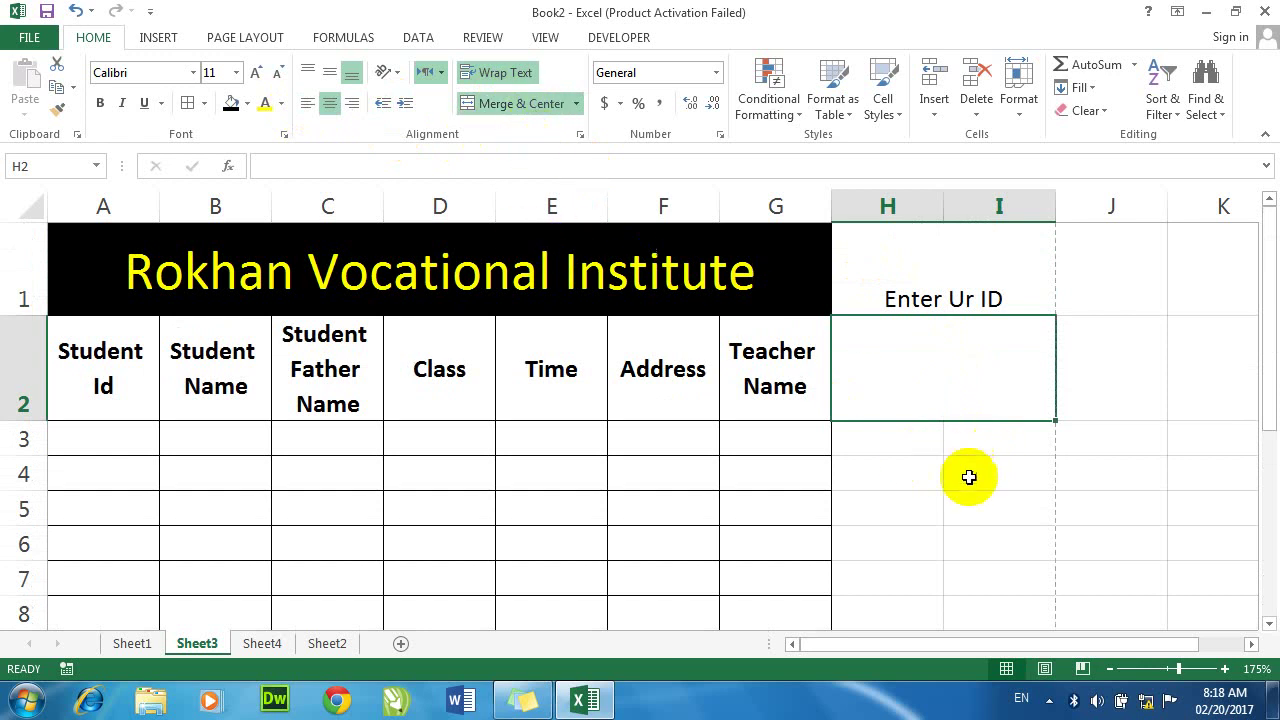
left_click(320, 645)
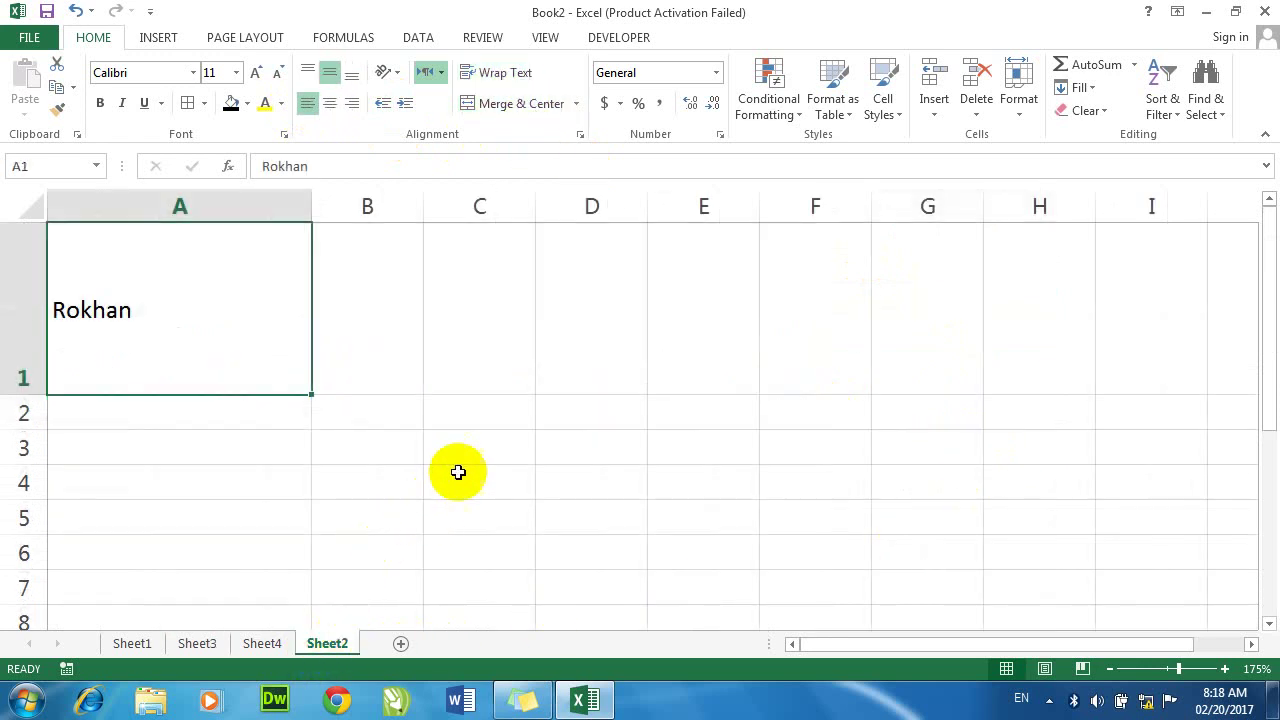
- Merge and centre C1:E1 and enter placeholder text 'dsdsdsd' in it
scroll(460, 435, "down", 2)
scroll(460, 435, "up", 2)
left_click_drag(500, 258, 673, 272)
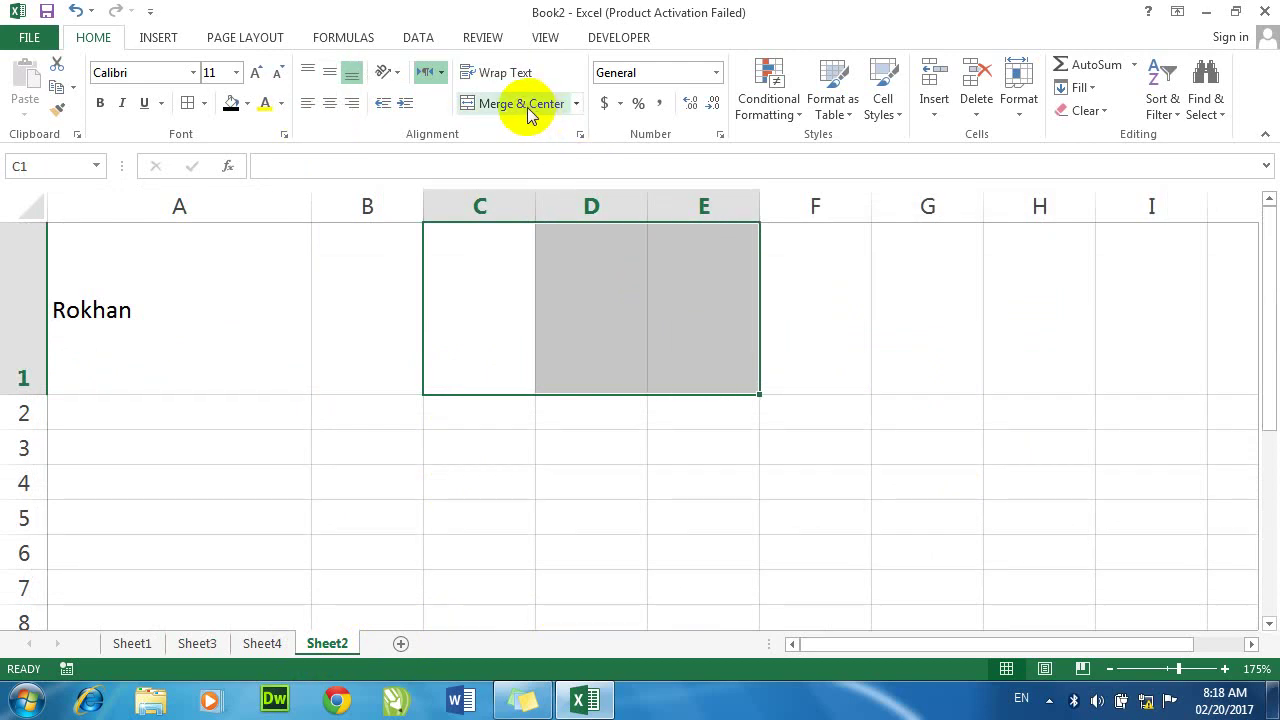
left_click(574, 103)
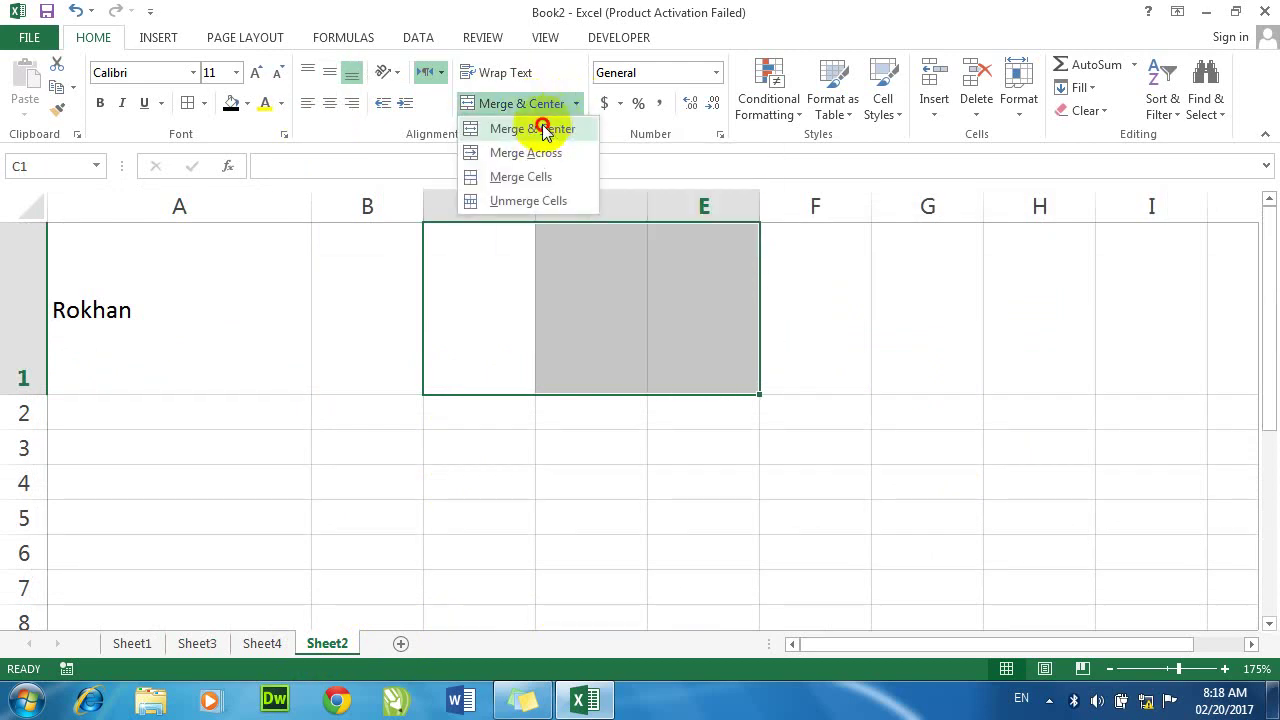
left_click(543, 129)
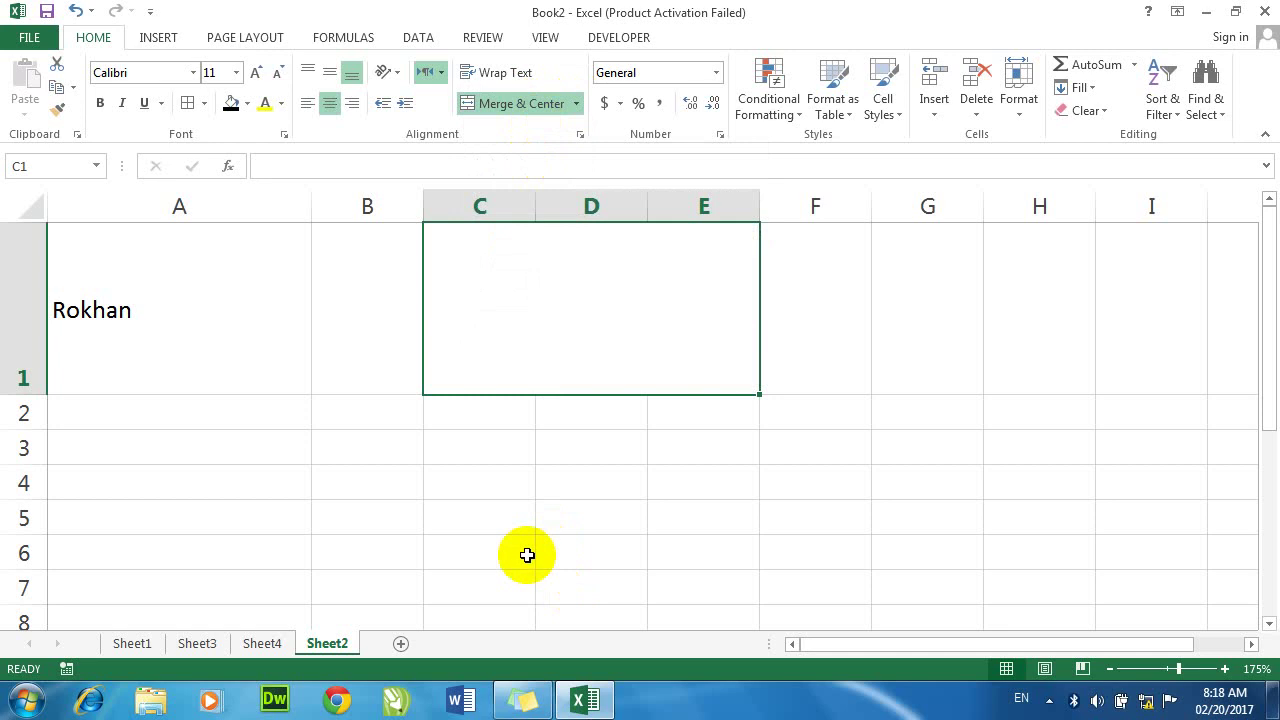
type("dsdsdsd")
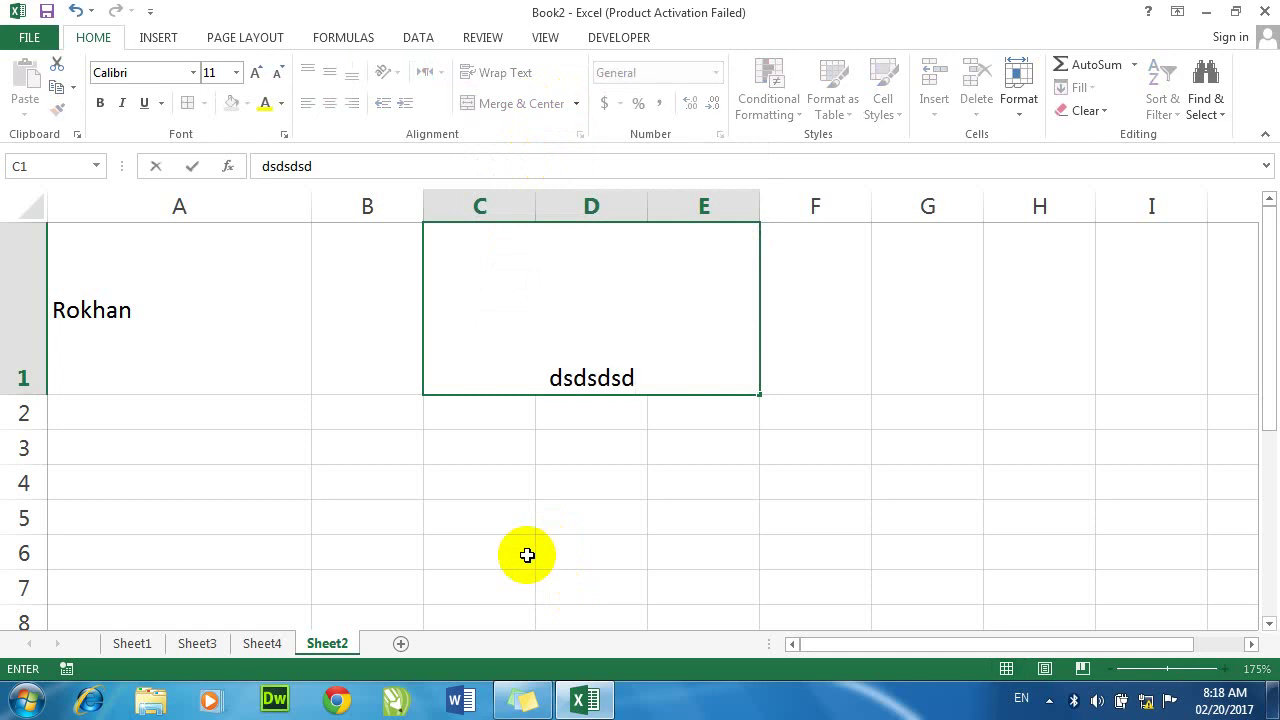
left_click(609, 526)
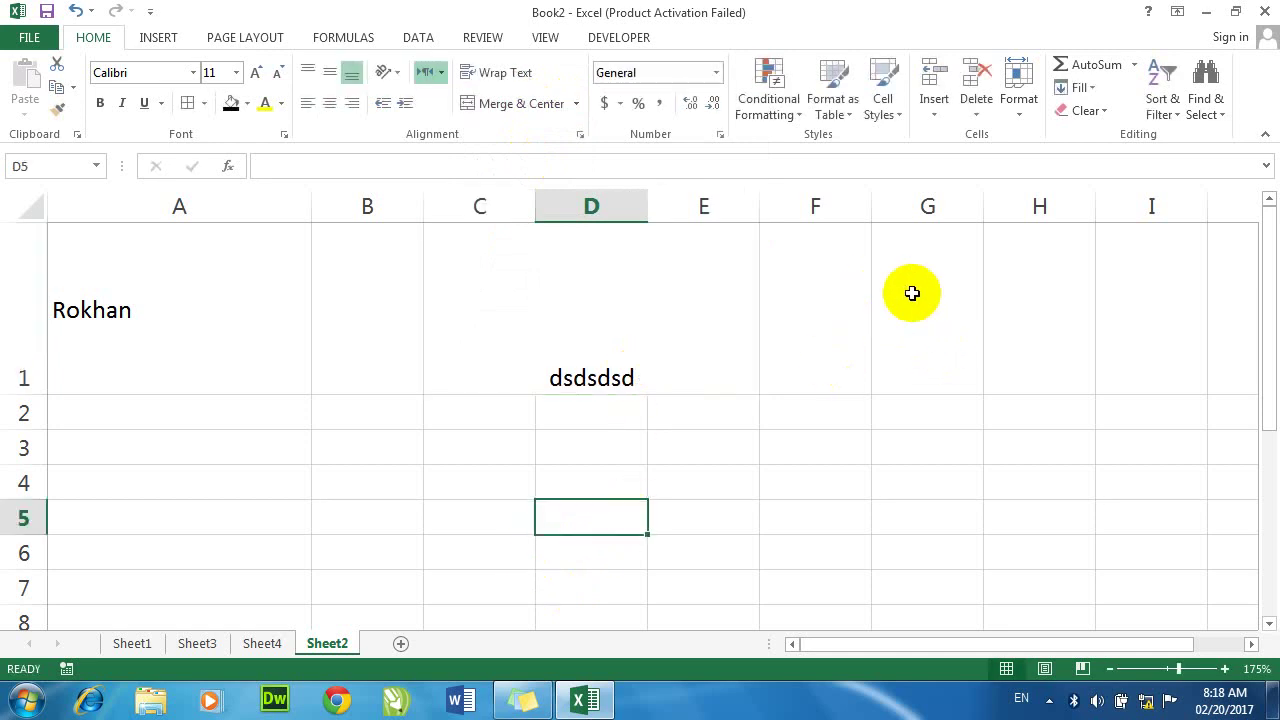
- Apply All Borders to the block C3:E8
left_click_drag(912, 293, 1032, 295)
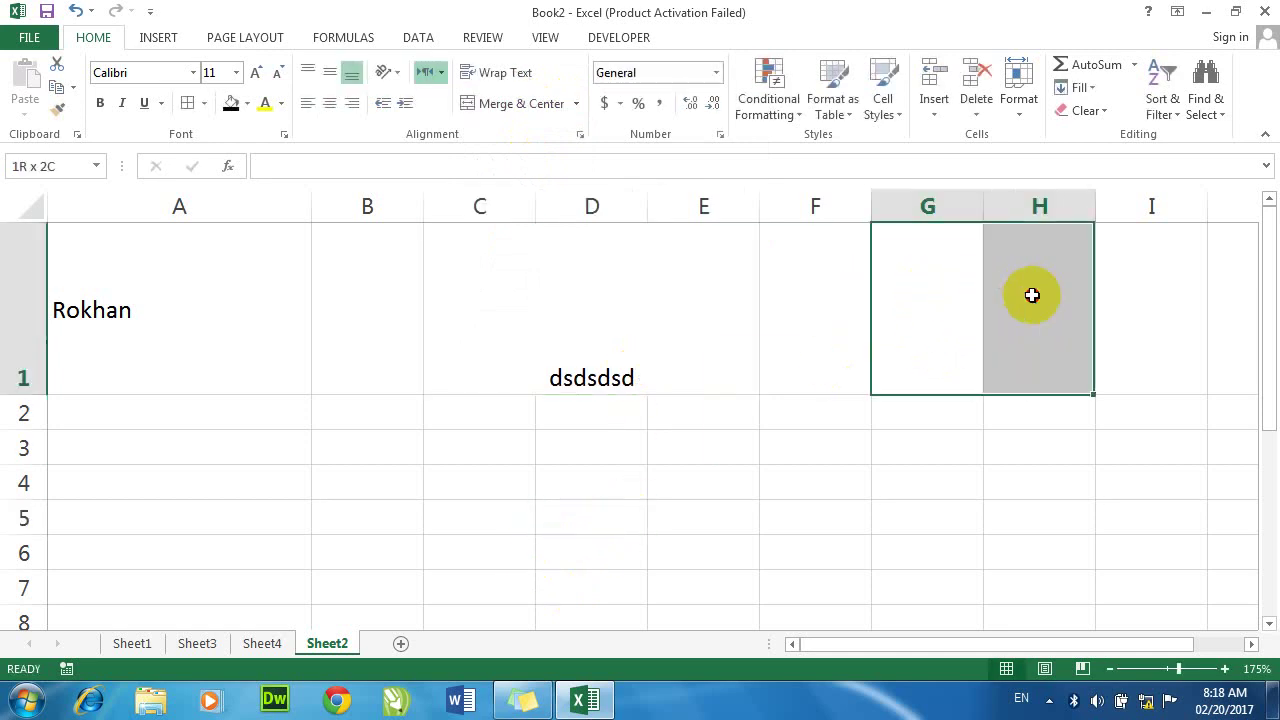
left_click(576, 103)
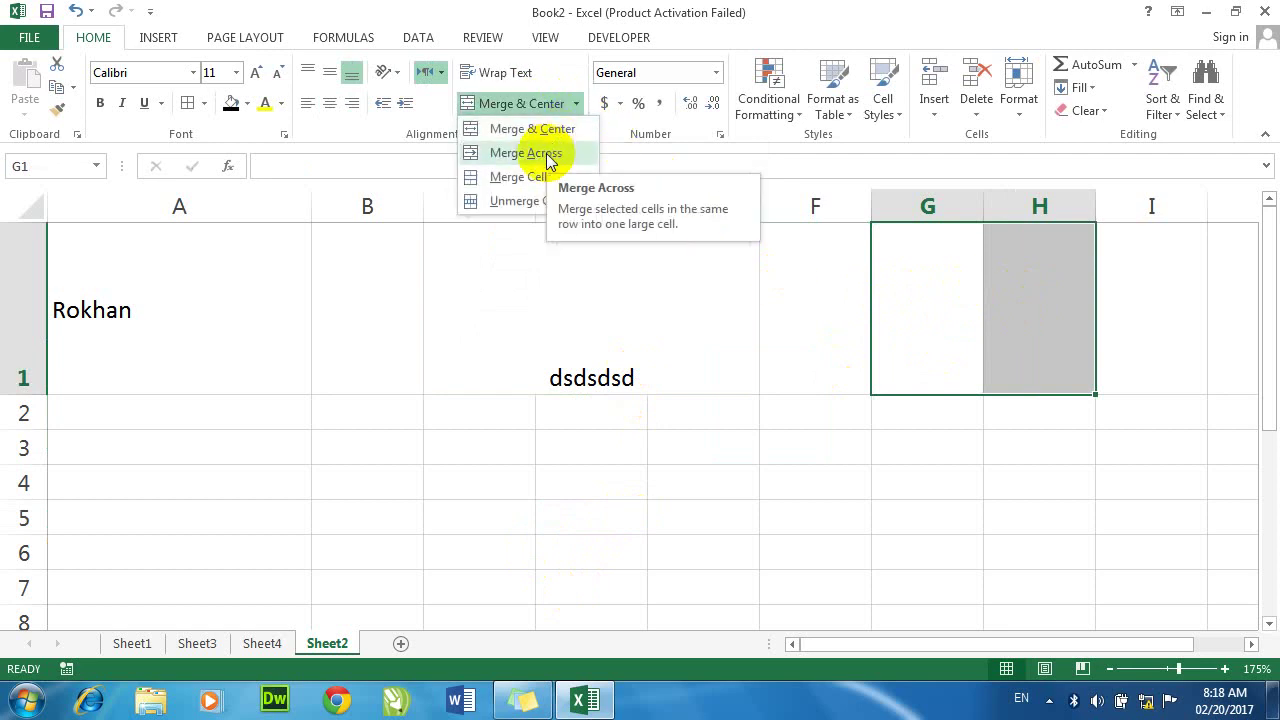
left_click(650, 465)
left_click_drag(488, 446, 726, 443)
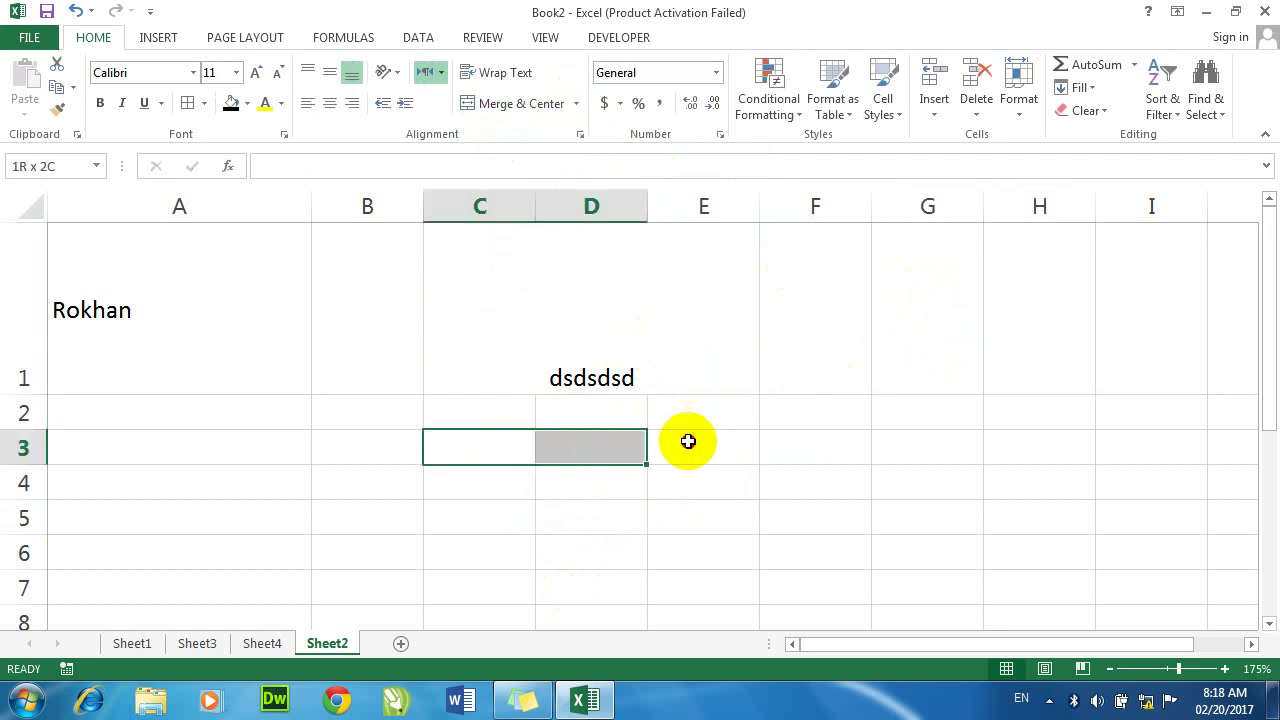
left_click_drag(503, 486, 700, 482)
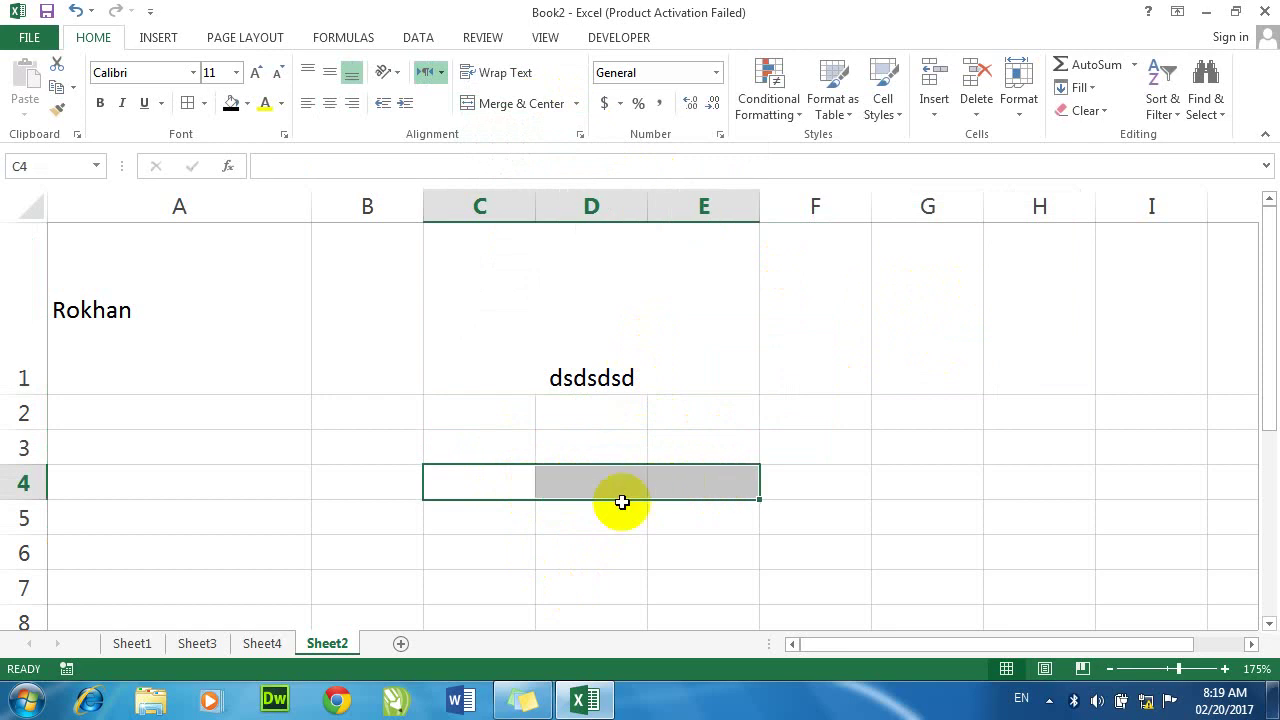
left_click_drag(509, 523, 705, 517)
left_click_drag(472, 451, 694, 606)
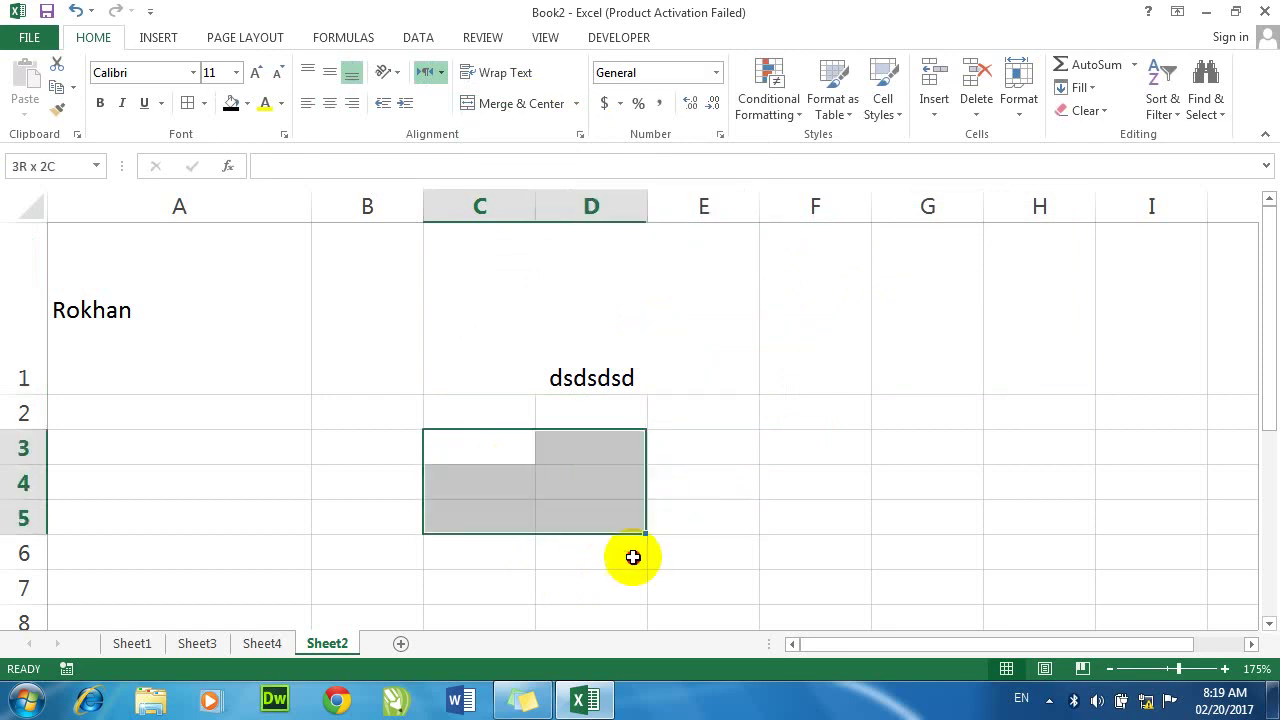
left_click(186, 110)
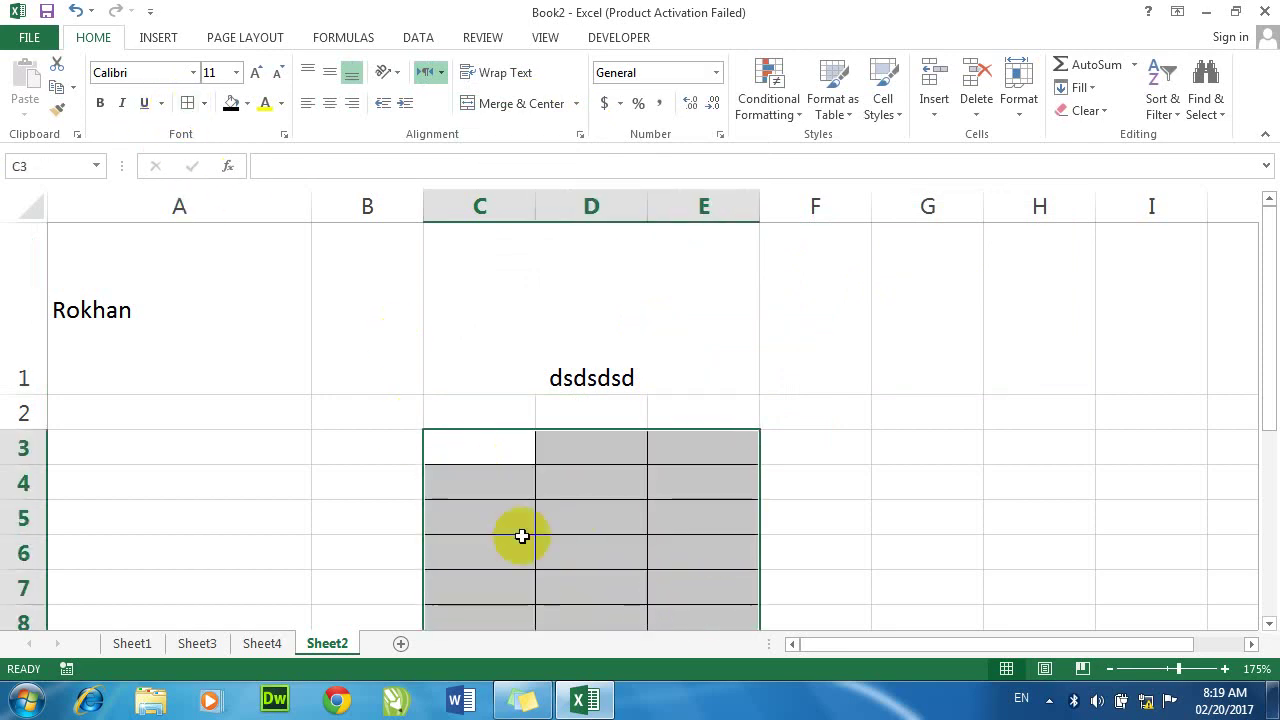
left_click(540, 548)
- Try merging C3:E8, then rows 3–5 across C:E, undoing the merges each time
mouse_move(500, 450)
left_mouse_down()
mouse_move(674, 457)
mouse_move(686, 606)
left_mouse_up()
left_click(527, 110)
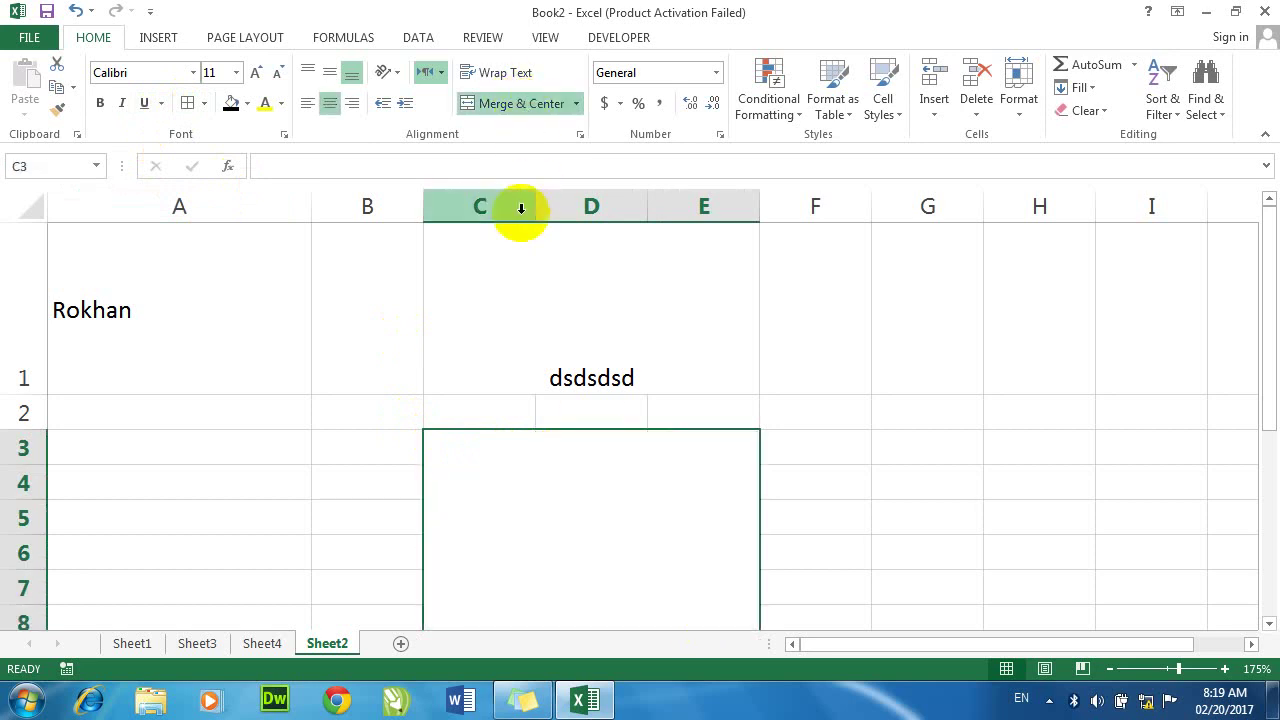
key("ctrl+z")
left_click_drag(530, 445, 688, 445)
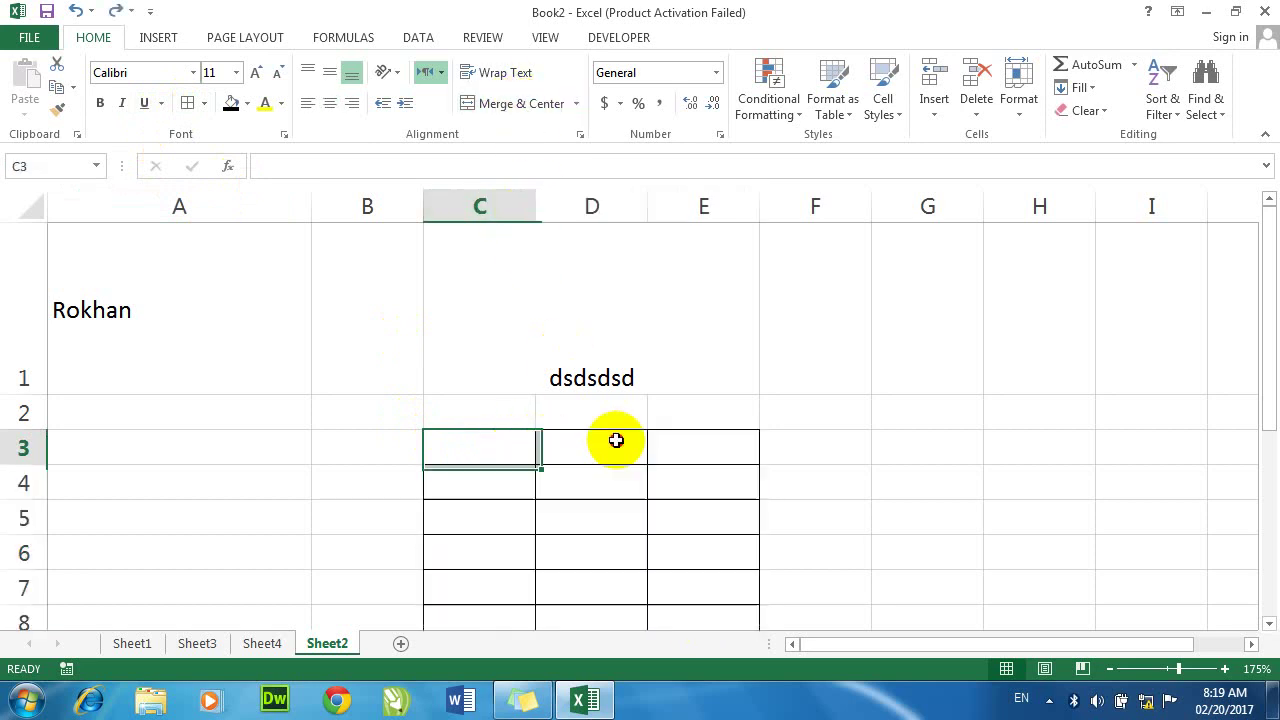
left_click(533, 122)
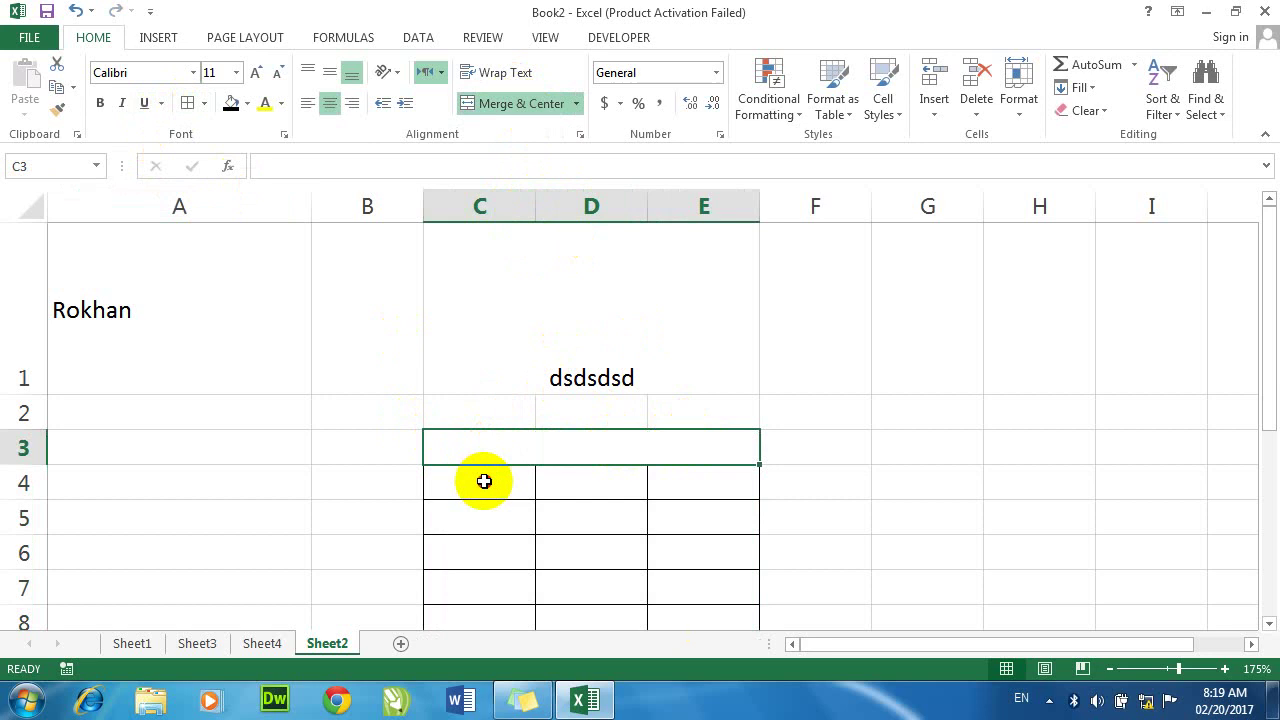
left_click_drag(486, 480, 703, 486)
left_click(525, 105)
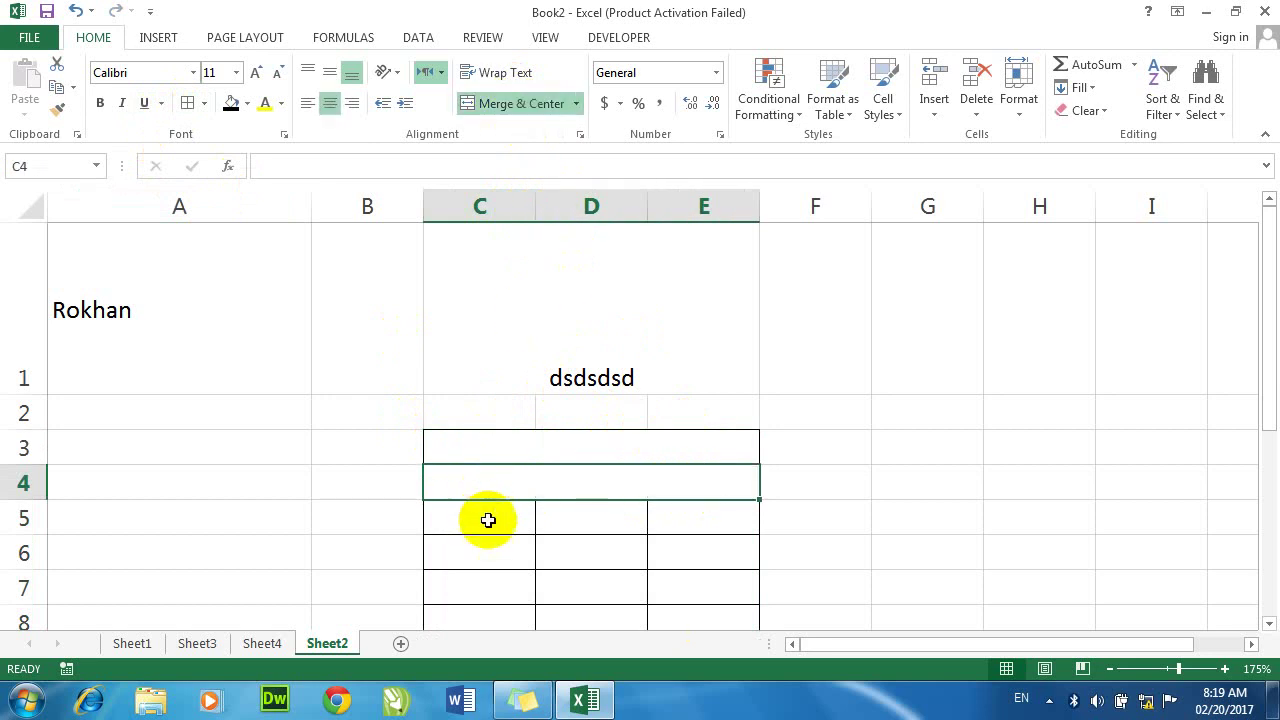
left_click_drag(489, 517, 682, 520)
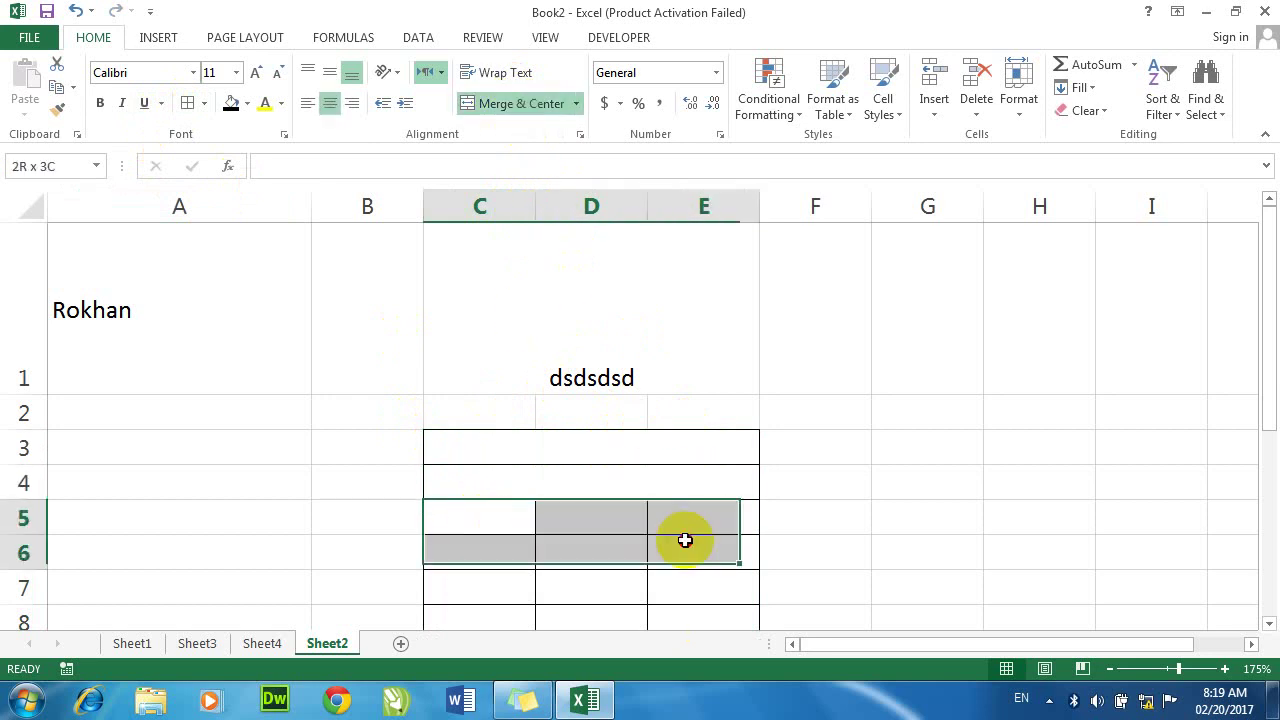
left_click(505, 106)
key("ctrl+z")
key("ctrl+z")
key("ctrl+z")
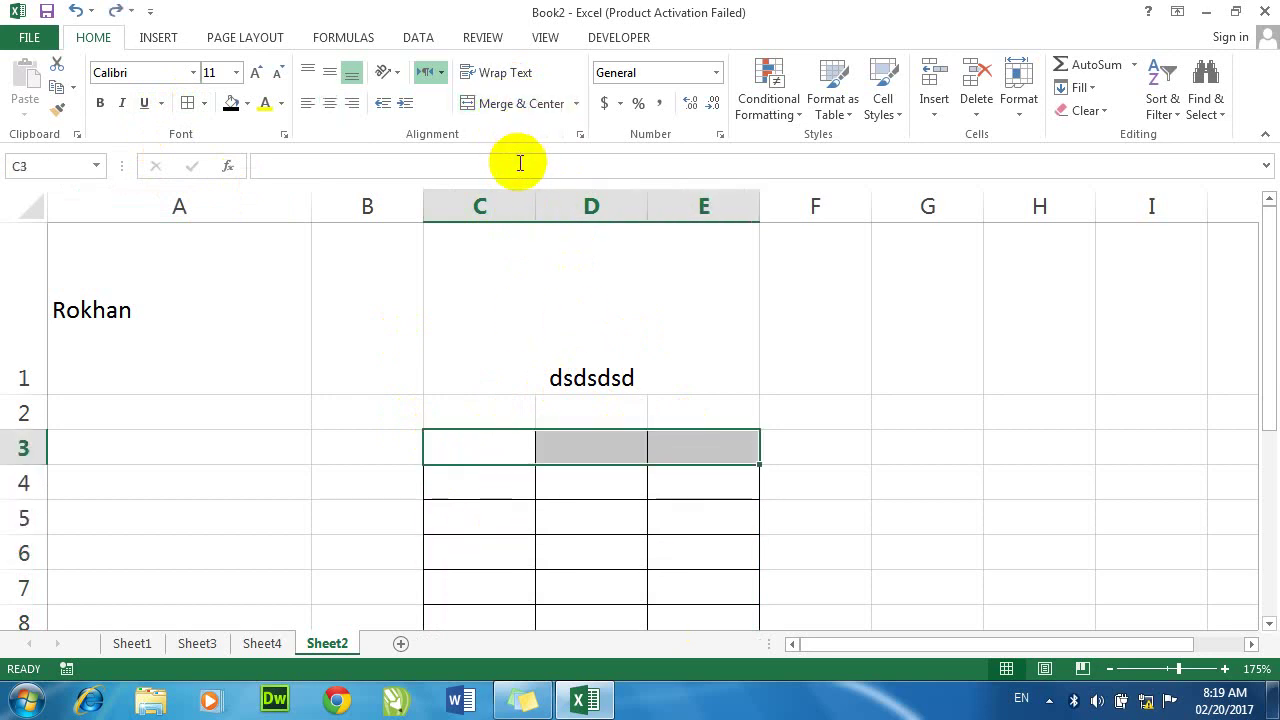
left_click_drag(559, 457, 689, 620)
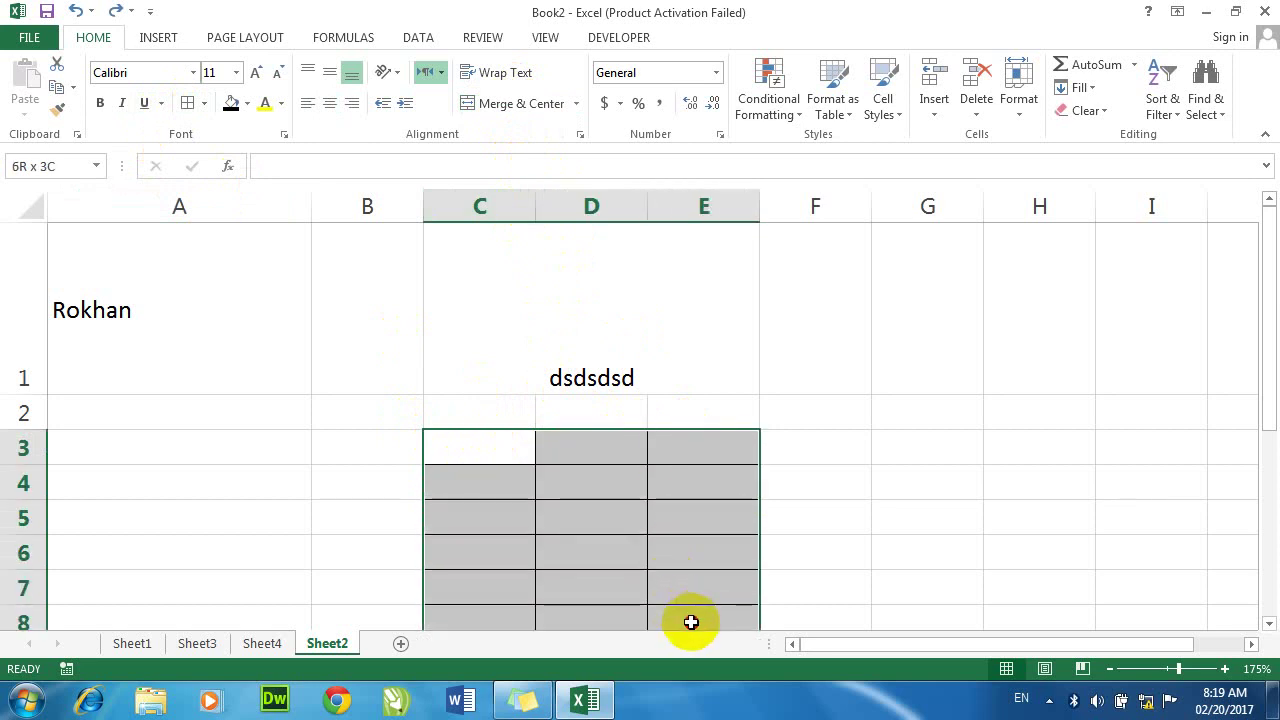
- Use Merge Across on C3:E8 so each row merges separately
left_click(576, 103)
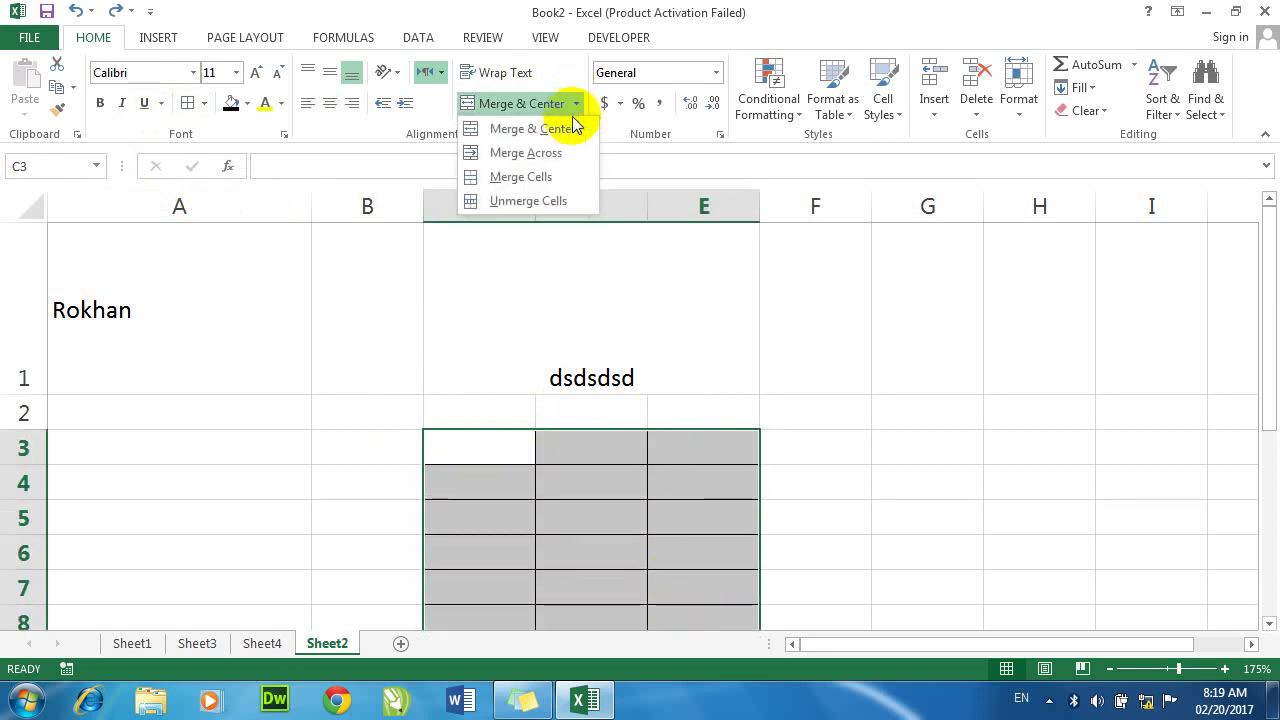
left_click(557, 158)
left_click(606, 449)
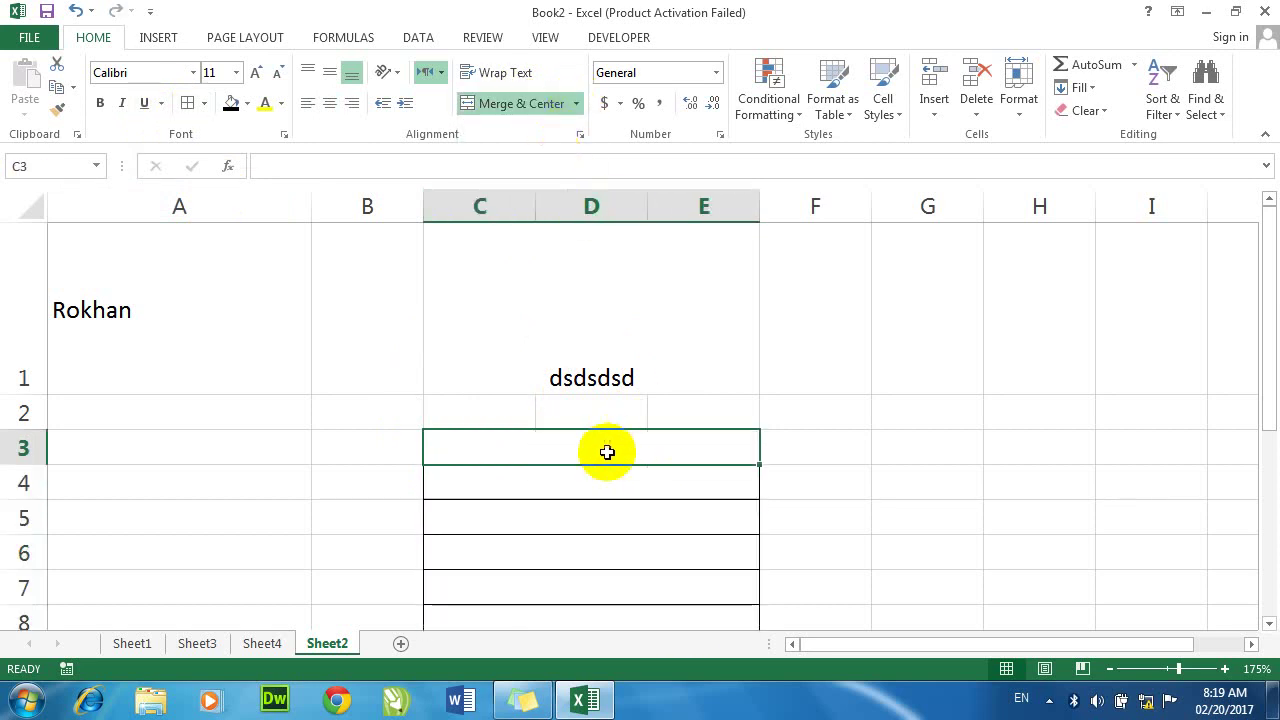
left_click(592, 483)
left_click(580, 521)
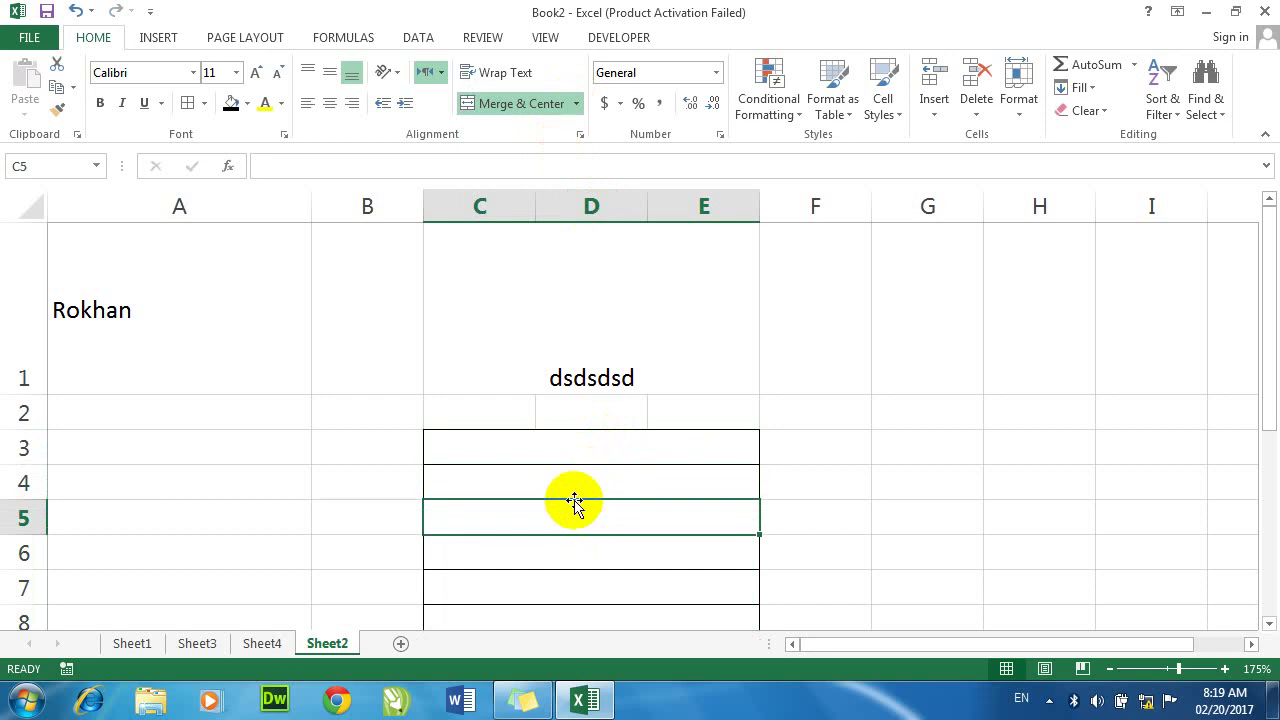
- Merge F1:H1, enter 'asasasas', then unmerge it back into separate cells
left_click_drag(849, 323, 1040, 326)
left_click(576, 103)
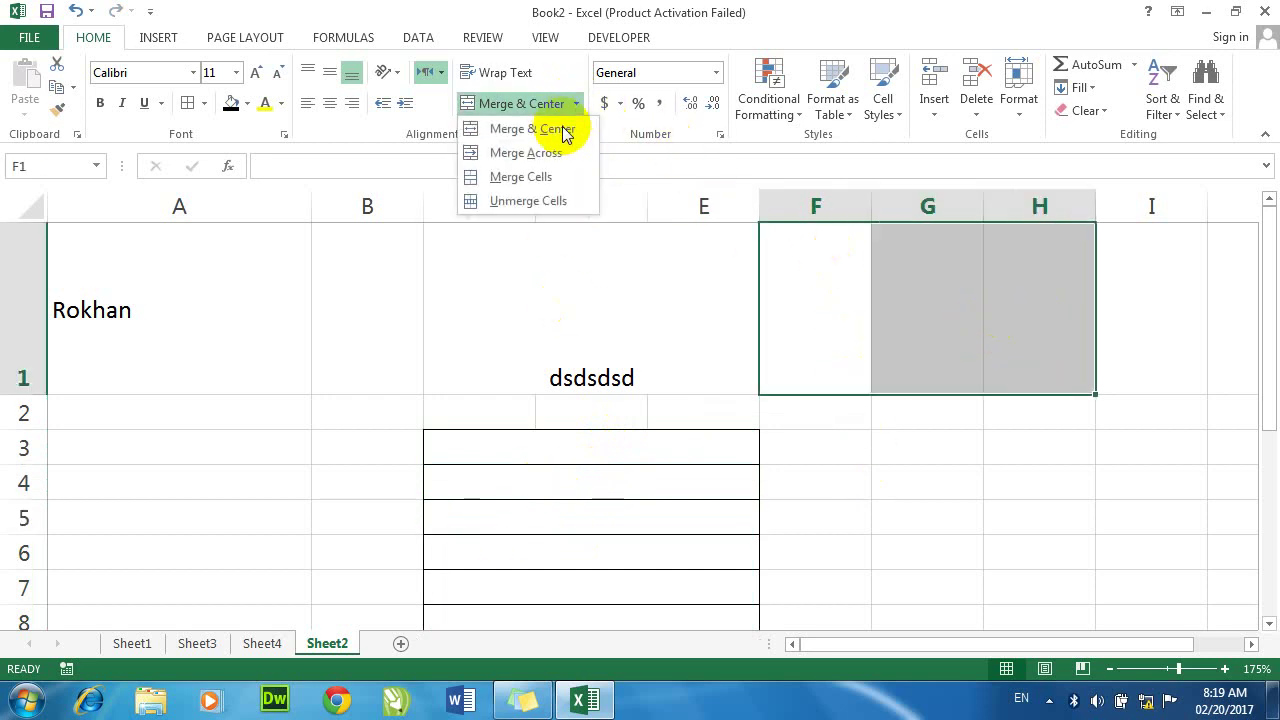
left_click(545, 177)
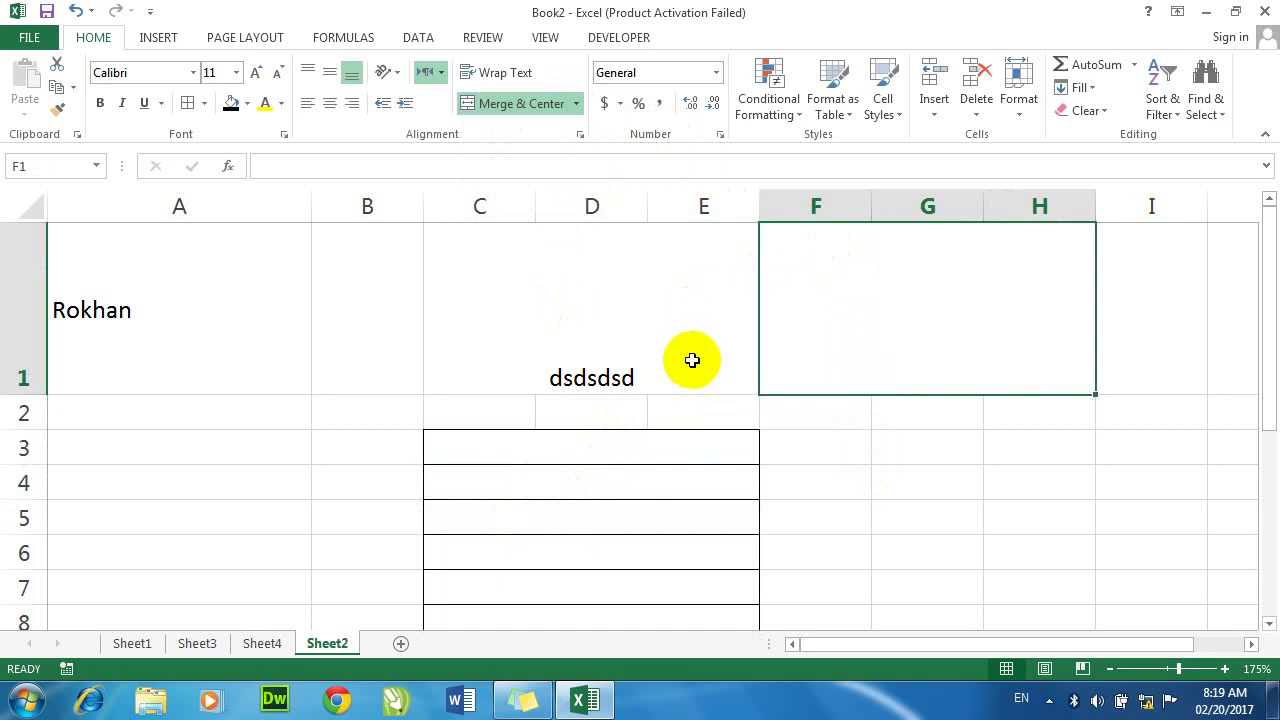
type("asasasa")
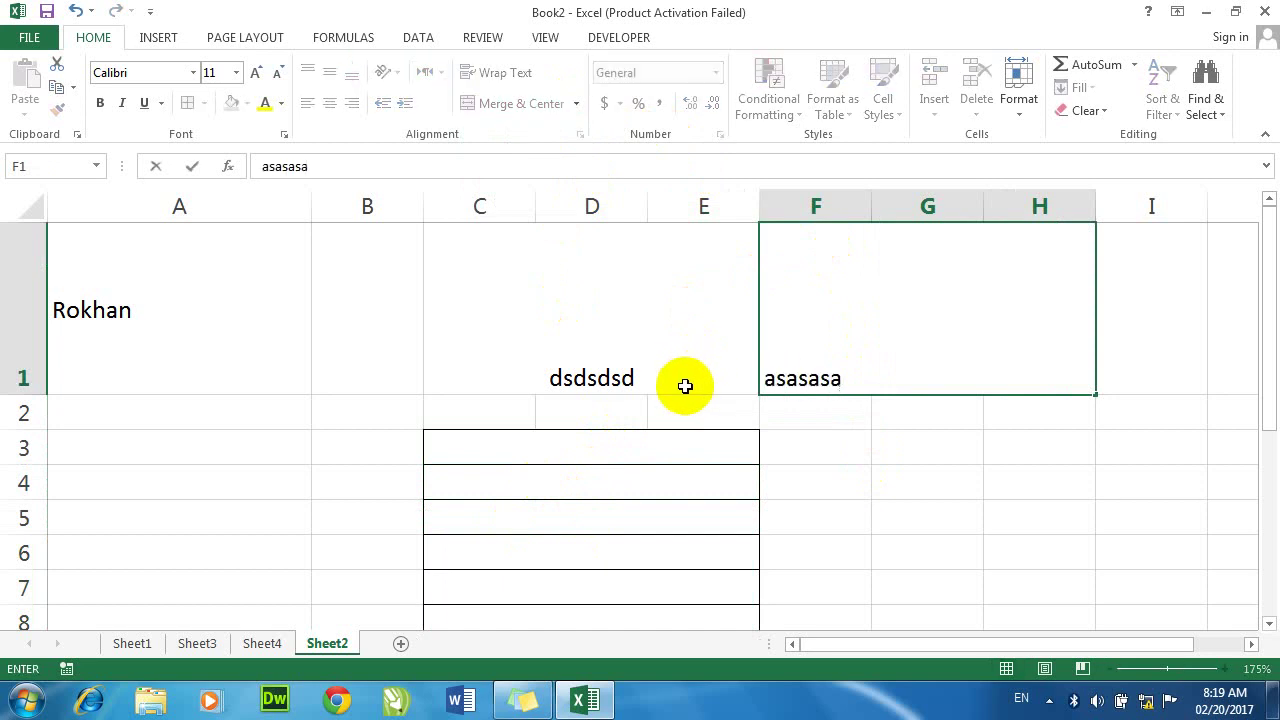
type("s")
left_click(1000, 508)
left_click(867, 303)
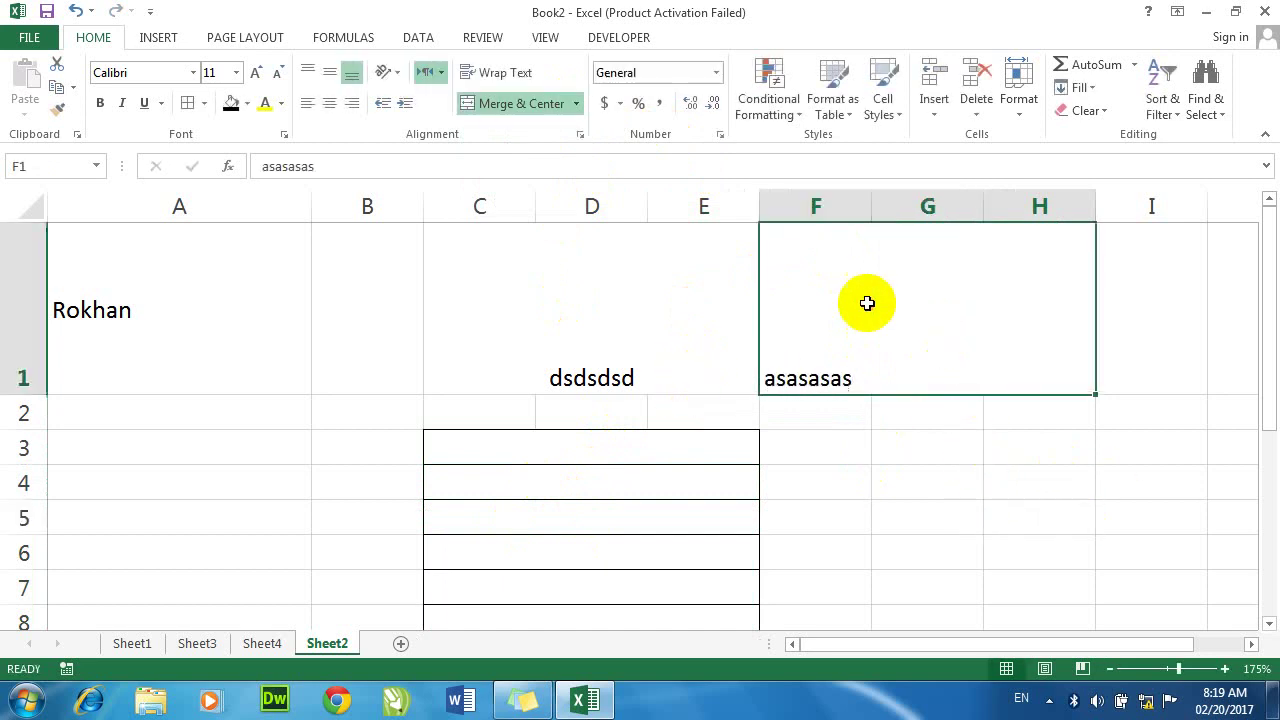
left_click(577, 104)
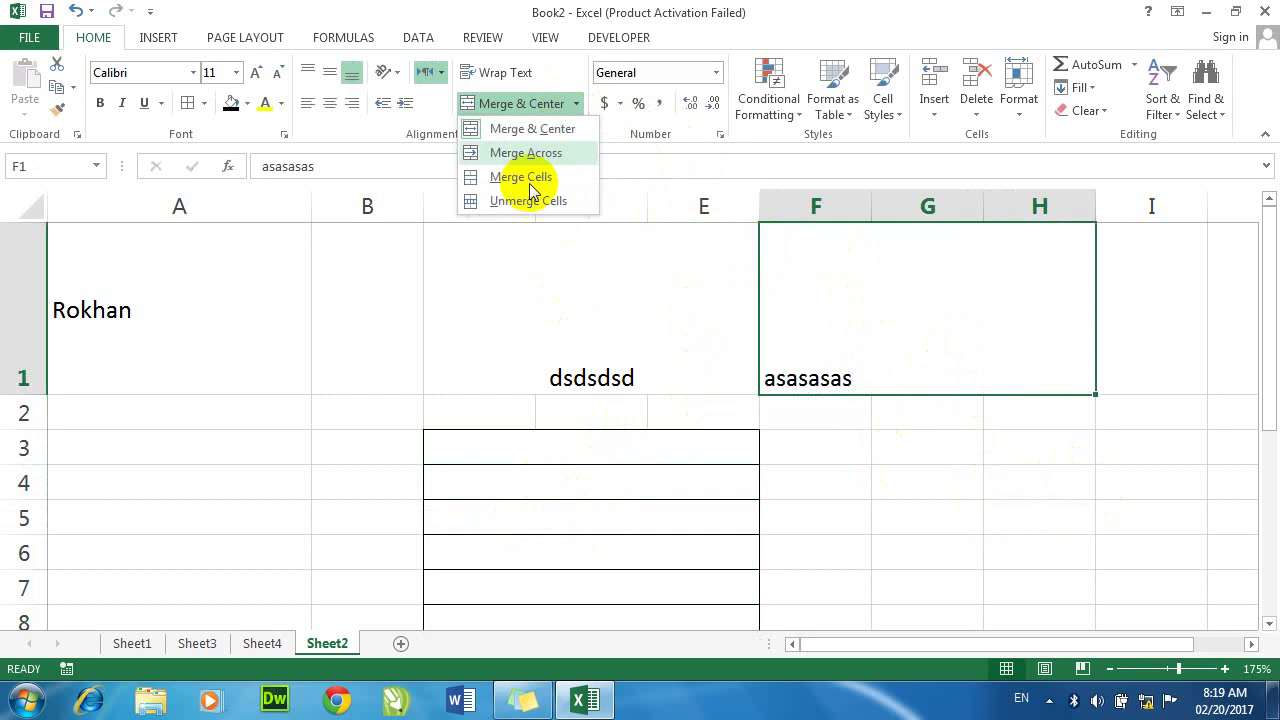
left_click(530, 201)
- Unmerge C1:E1 and the merged rows in C3:E8
left_click(571, 294)
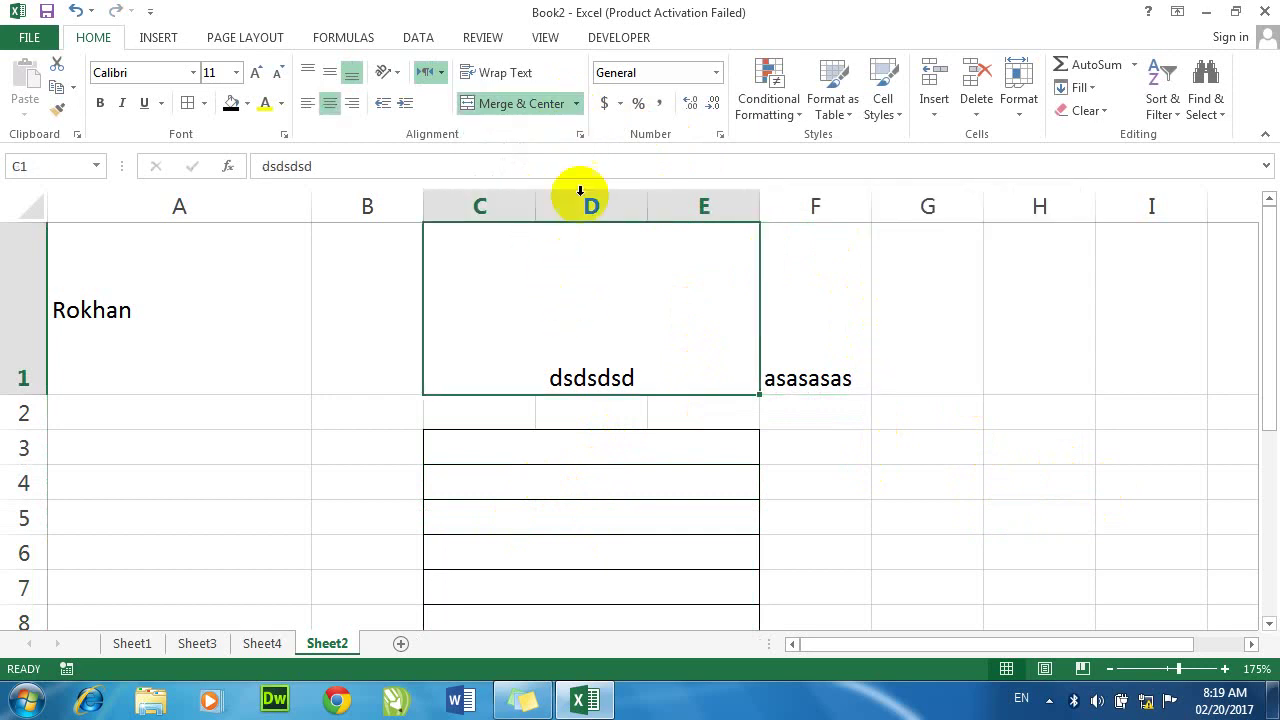
left_click(577, 104)
left_click(528, 200)
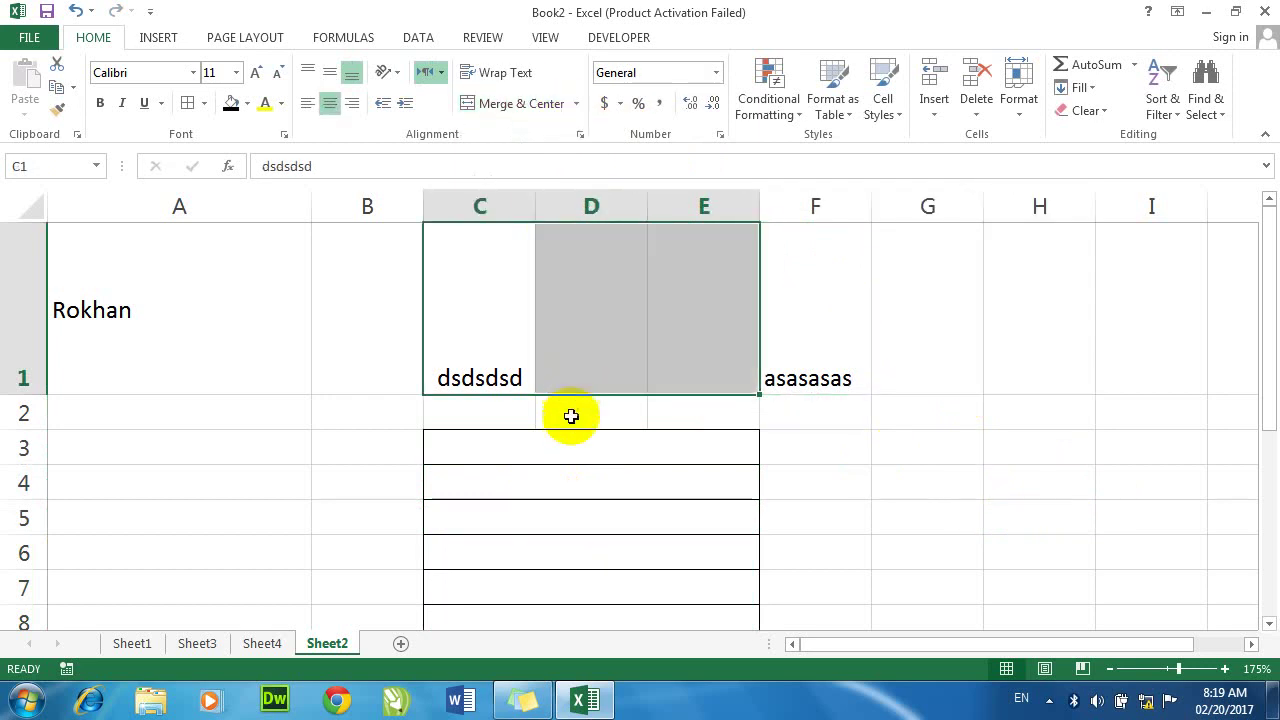
left_click_drag(571, 447, 582, 620)
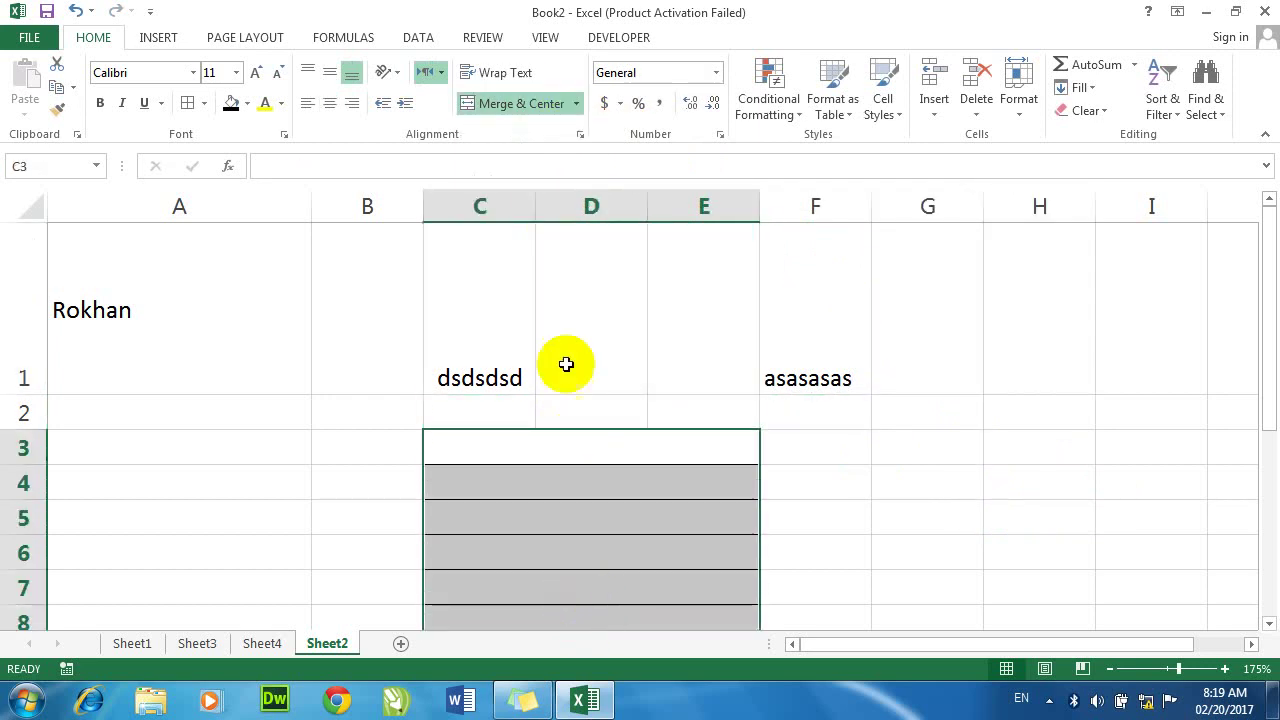
left_click(577, 104)
left_click(531, 200)
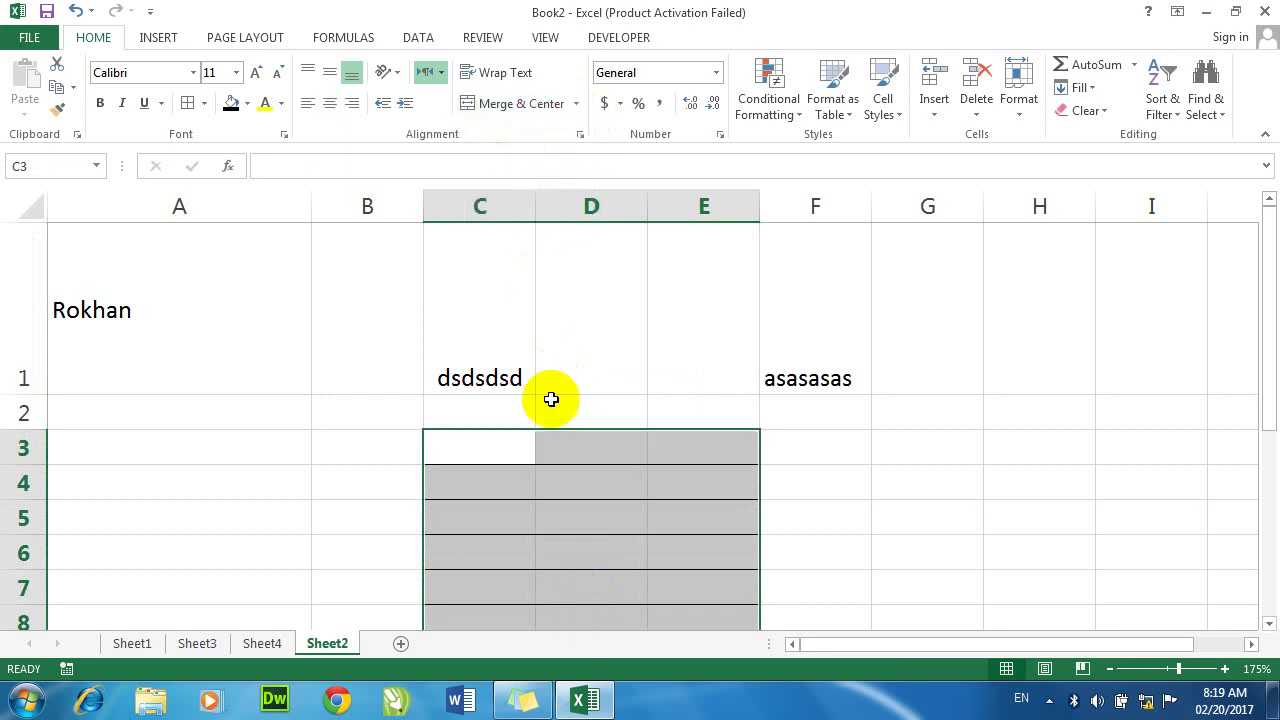
left_click(544, 461)
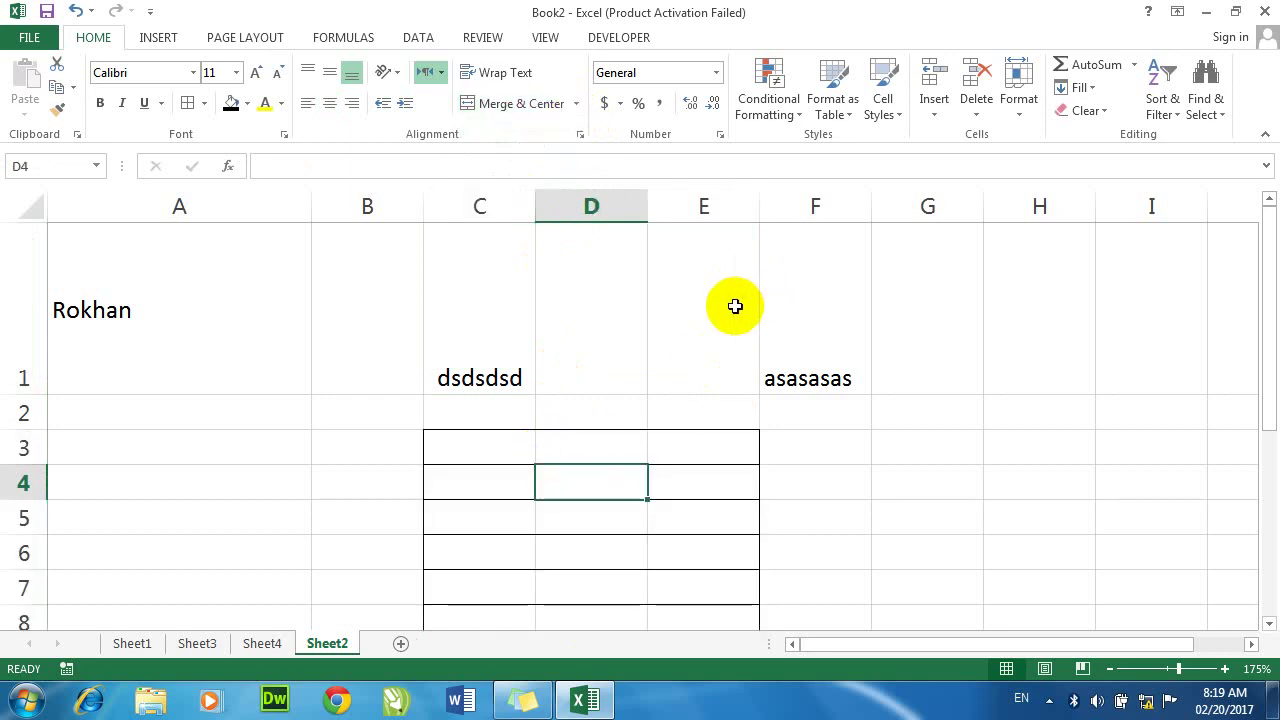
- Add a new Sheet5 with headings Name in D1 and Salary in E1
left_click(401, 643)
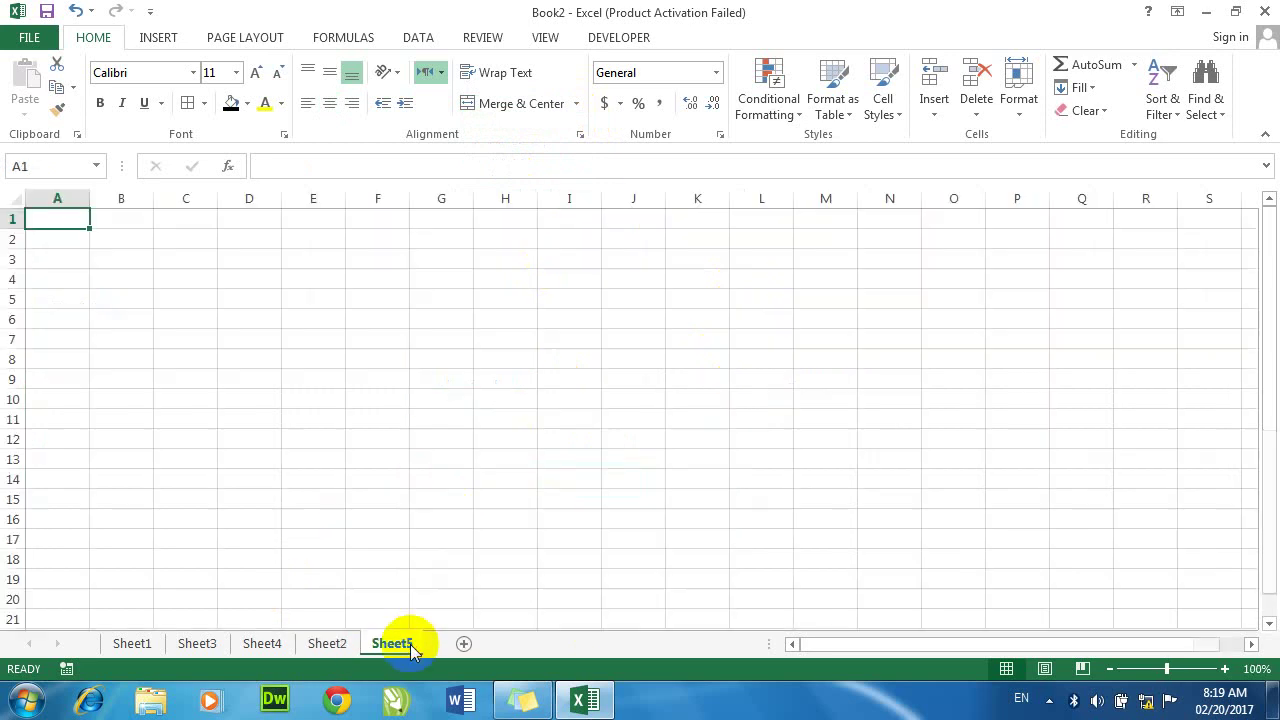
scroll(382, 434, "up", 4)
left_click(400, 237)
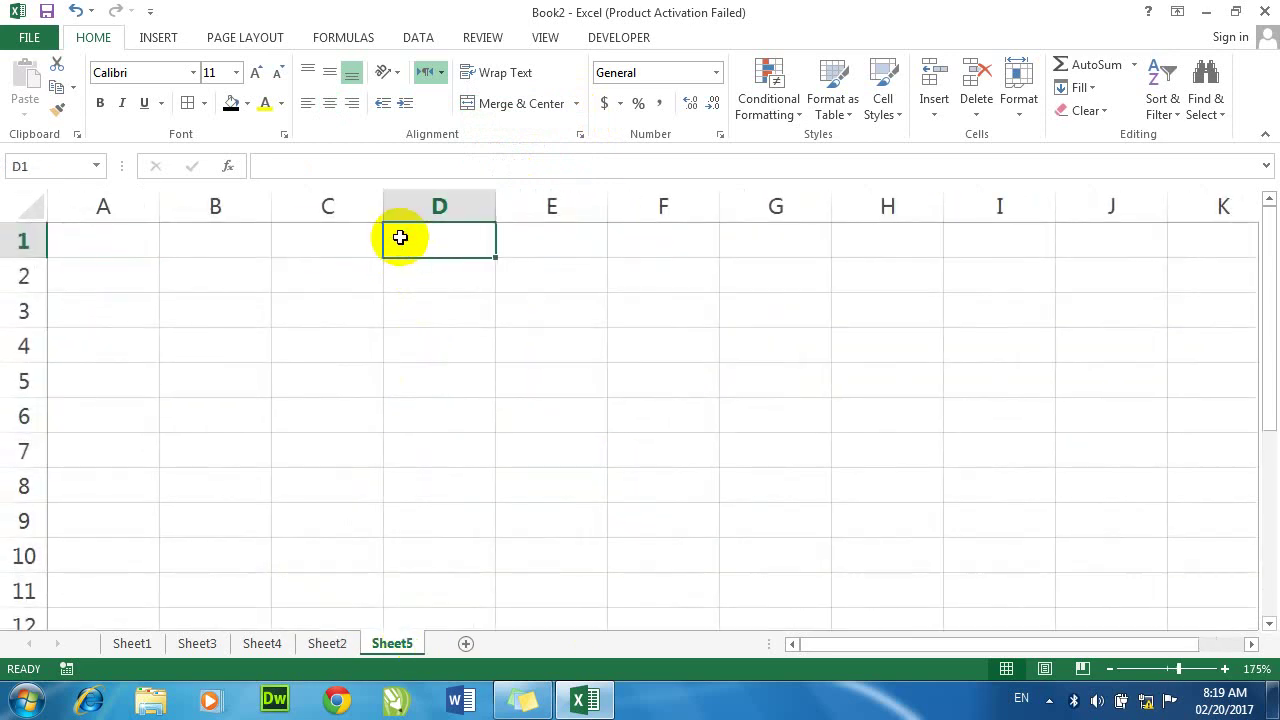
type("Name")
key("Tab")
type("Sa")
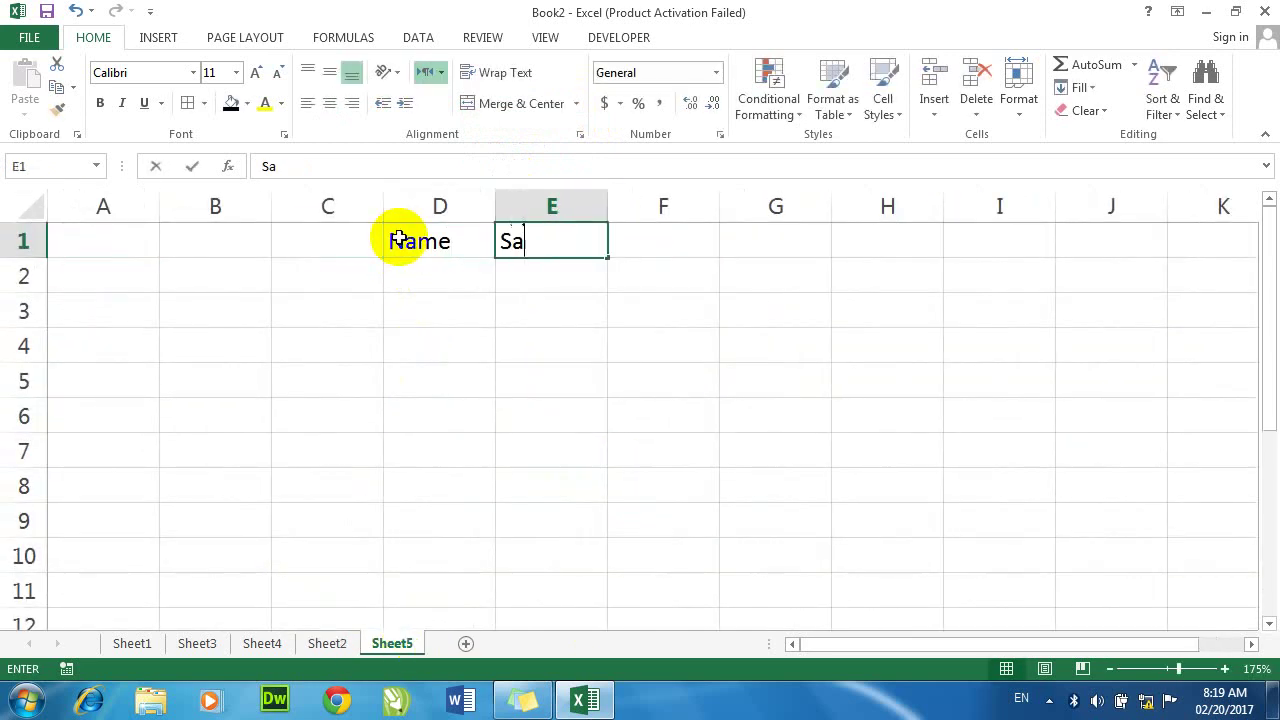
type("lary")
key("Return")
- Enter salaries 100, 200, 300 … 1000 down E2:E11
type("1")
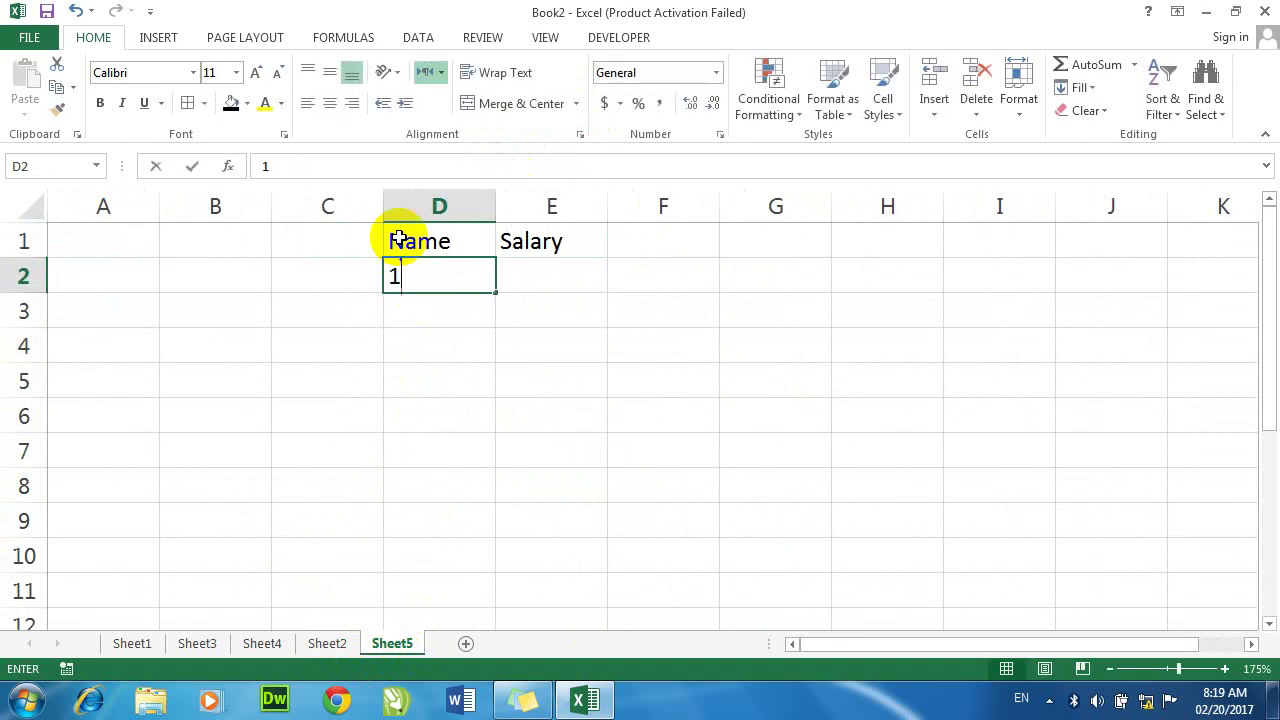
type("00")
key("Return")
key("Right")
key("Right")
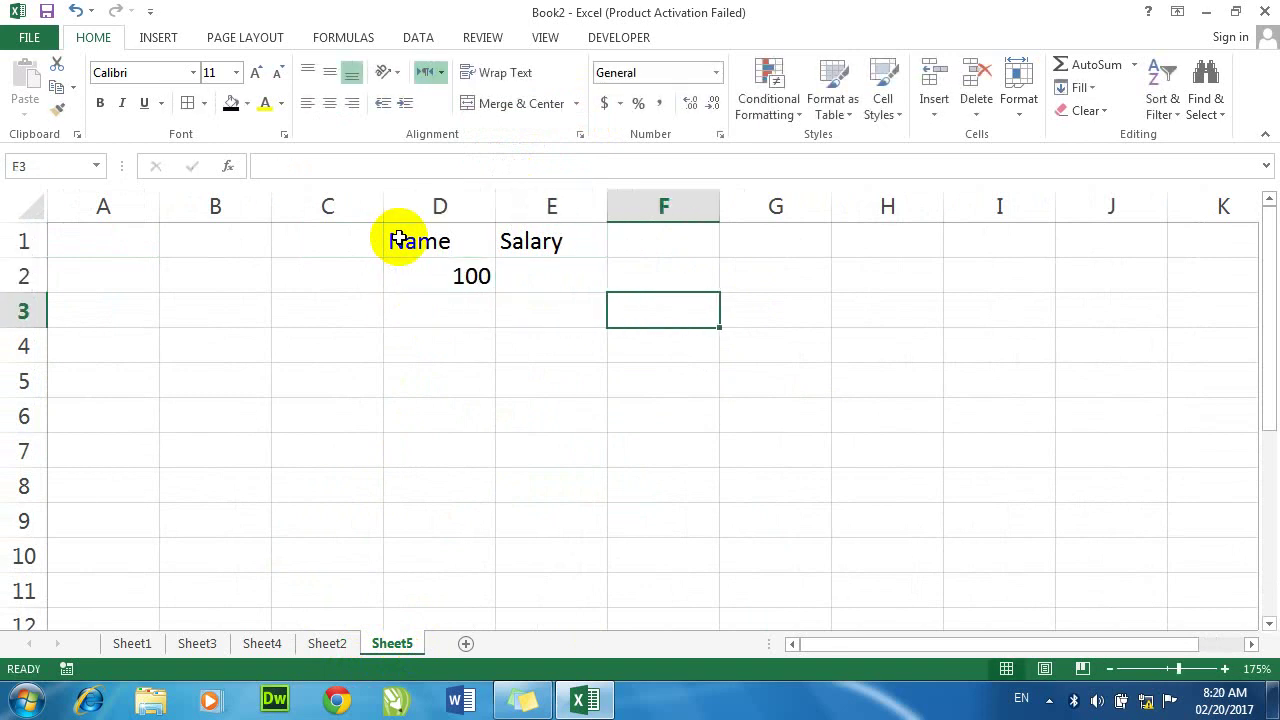
key("Up")
key("Left")
type("100")
key("Return")
type("20")
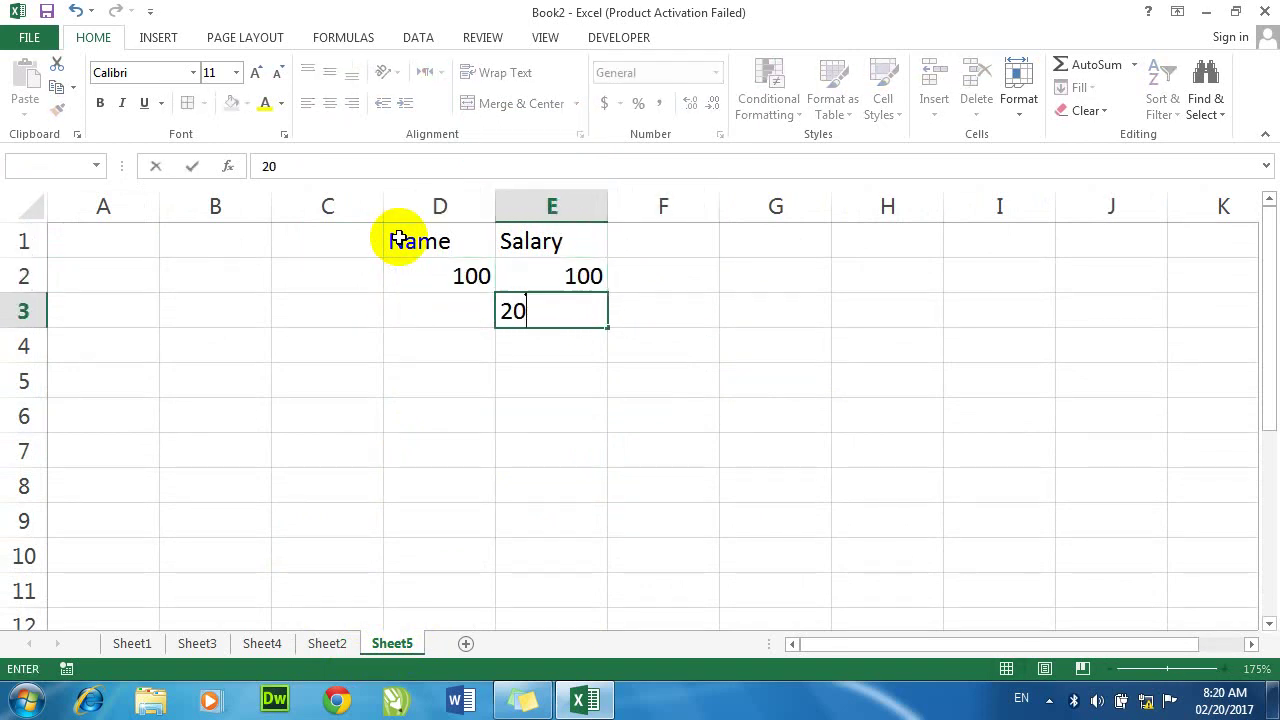
key("Return")
type("300")
key("Return")
type("400")
key("Return")
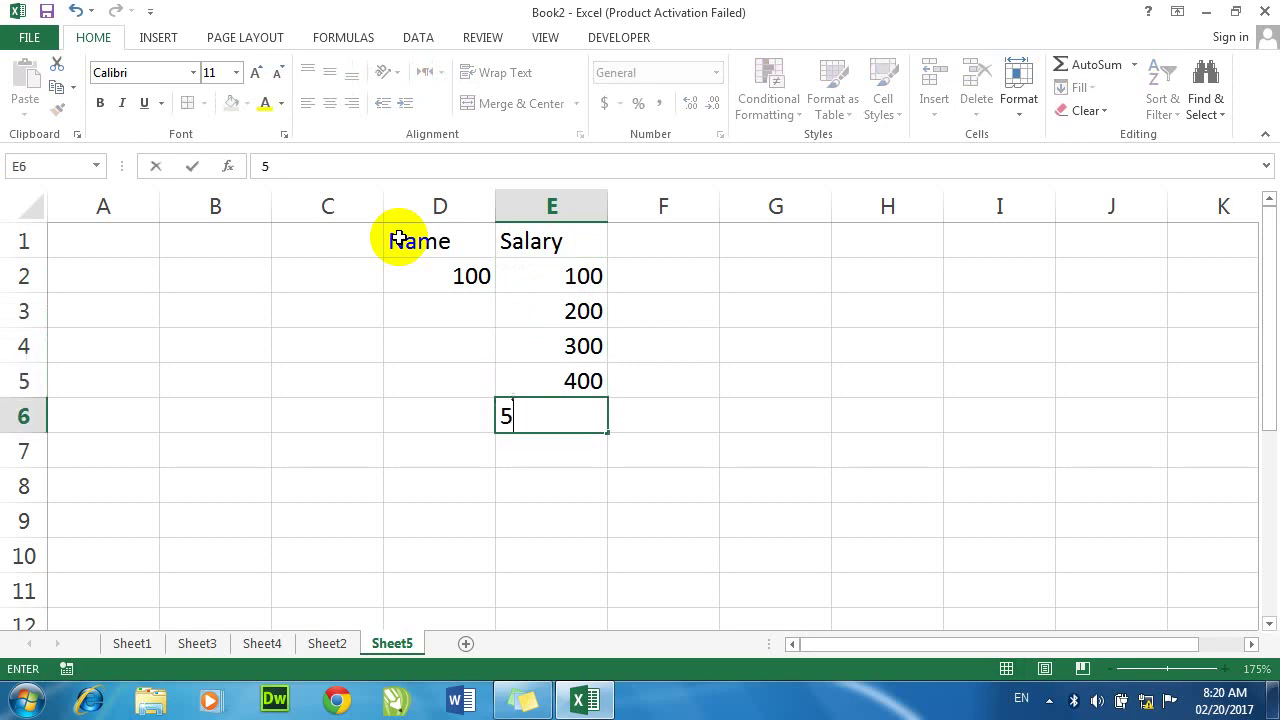
type("500600")
key("Return")
type("700")
key("Return")
type("80")
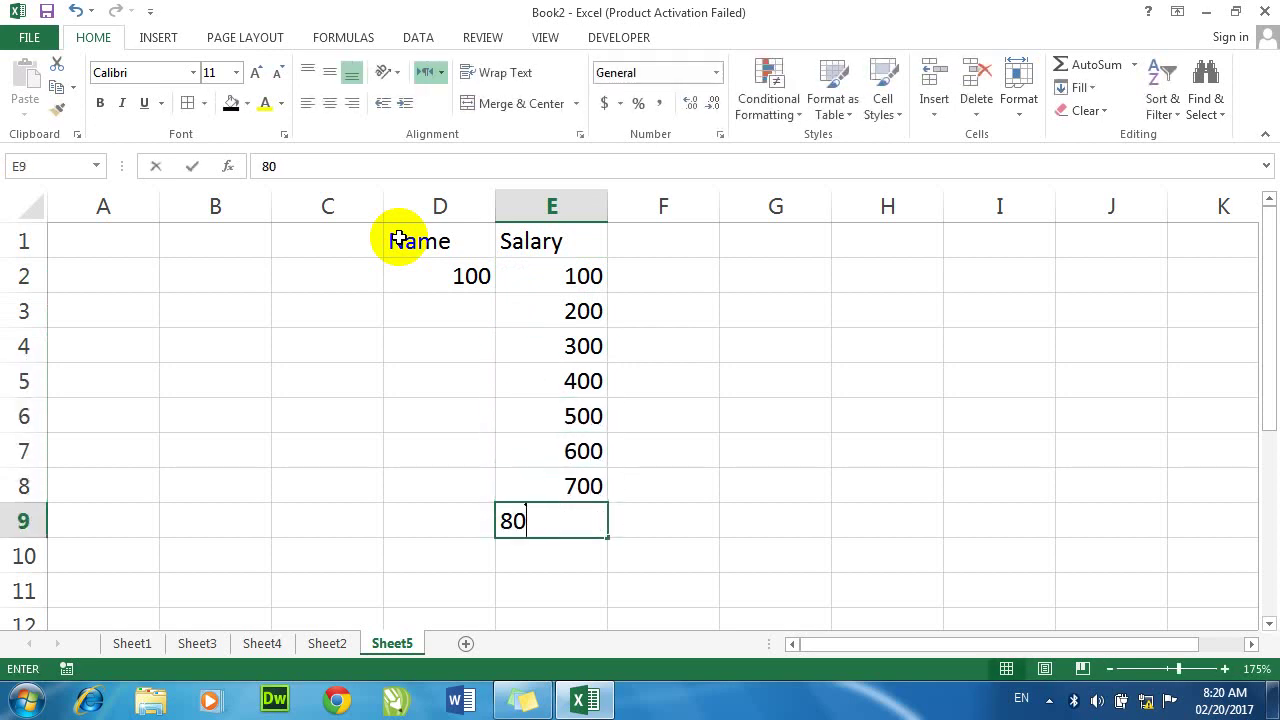
type("0 900")
key("Return")
type("100")
key("Return")
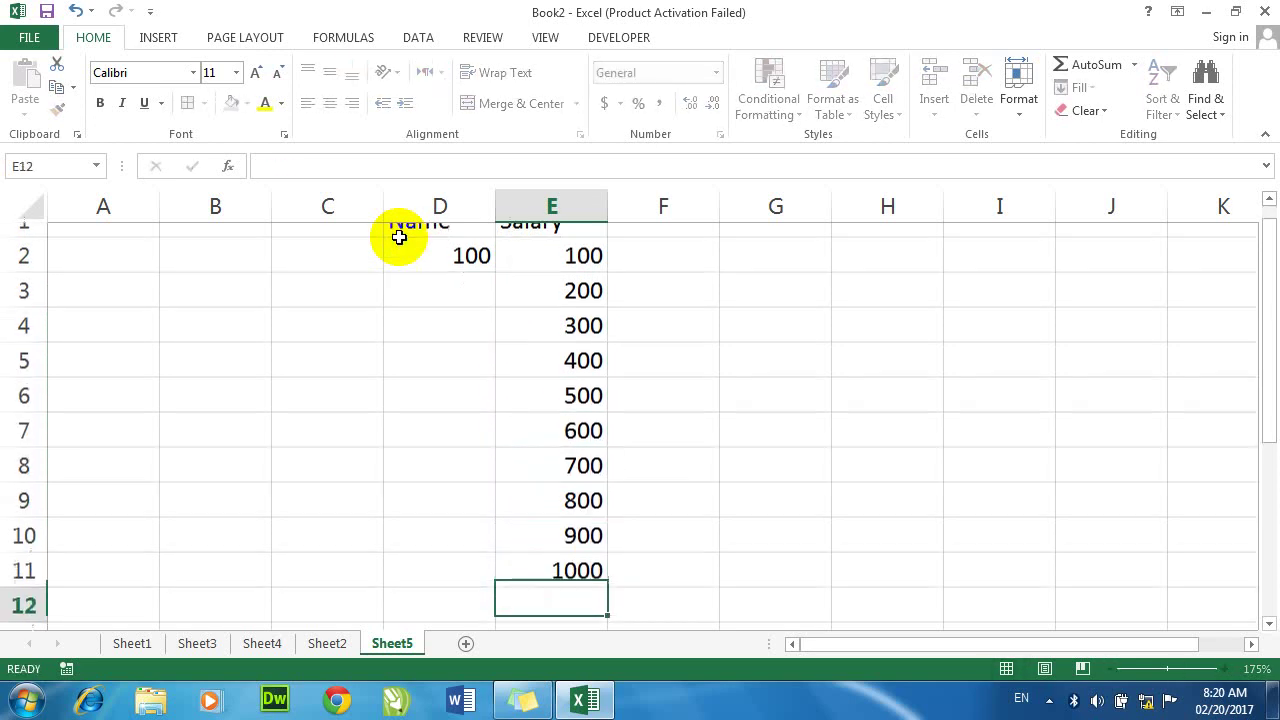
- Enter ten names down D2:D11, then select E2:E11 to view the salary sum
key("Left")
key("Up")
key("Up")
key("Up")
key("Up")
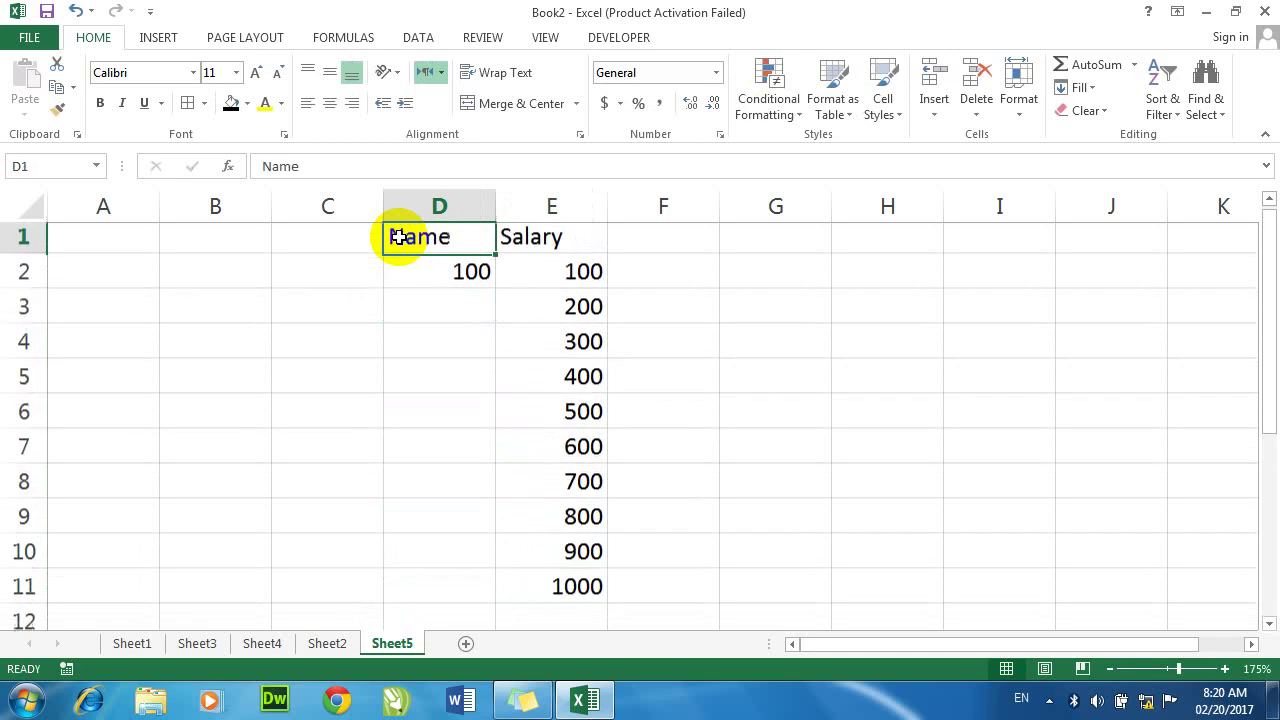
key("Down")
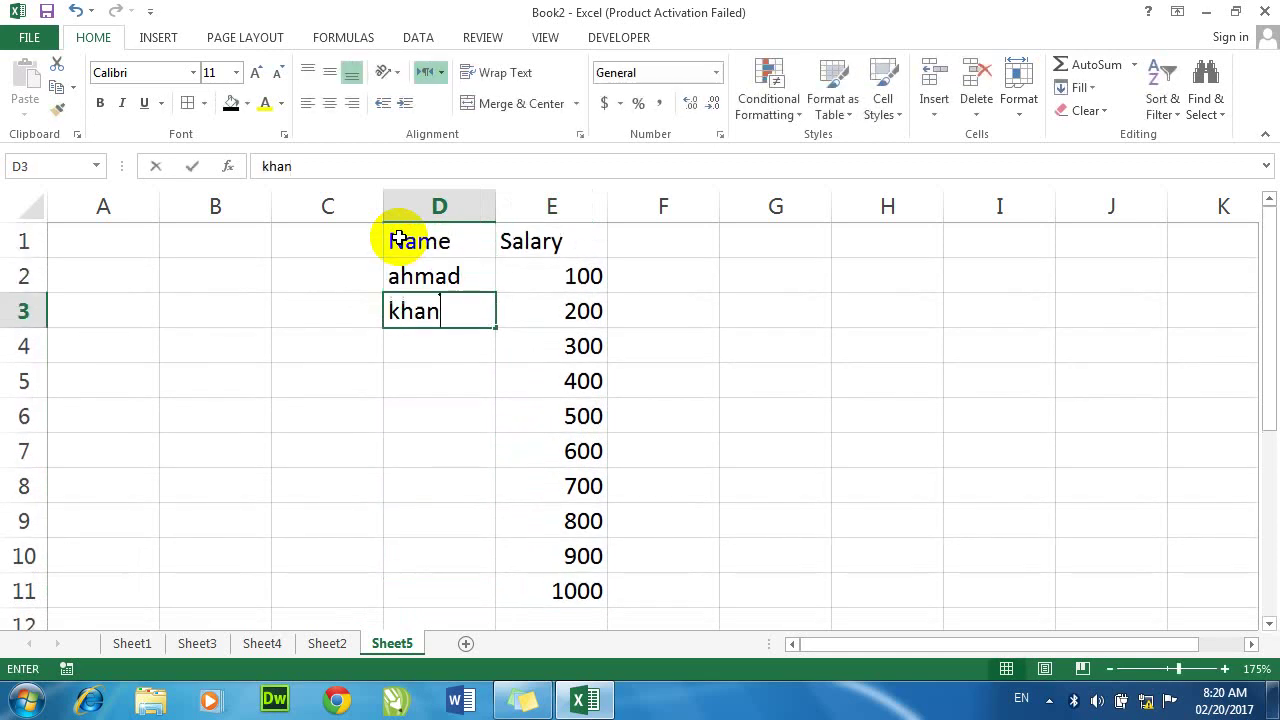
type(" ali omer jan wali")
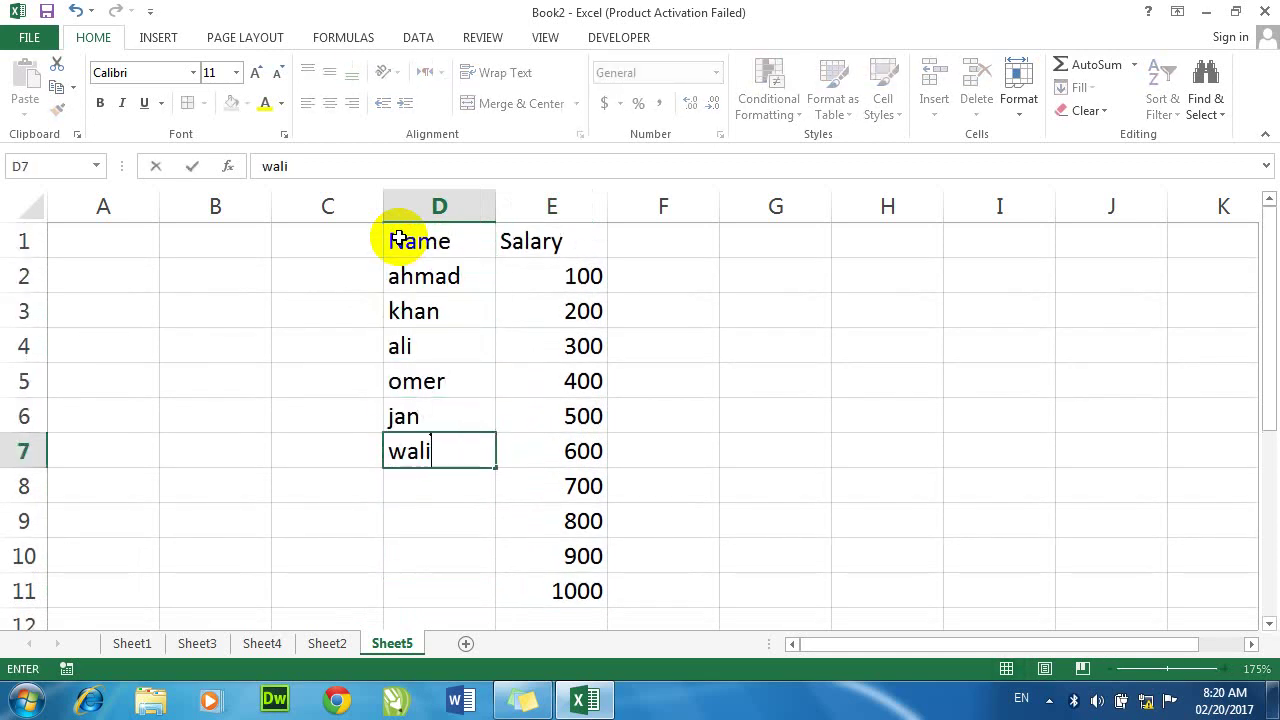
type(" kamrna ab")
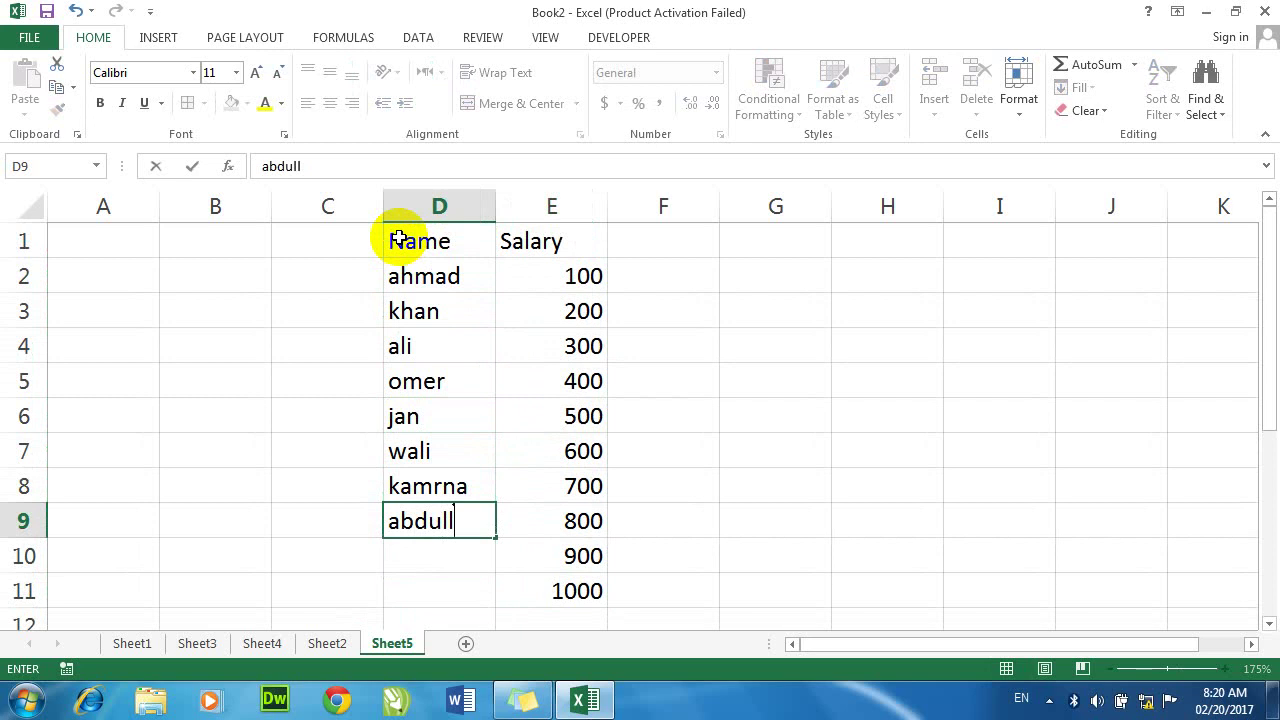
key("Return")
type("s")
key("Return")
type("amid")
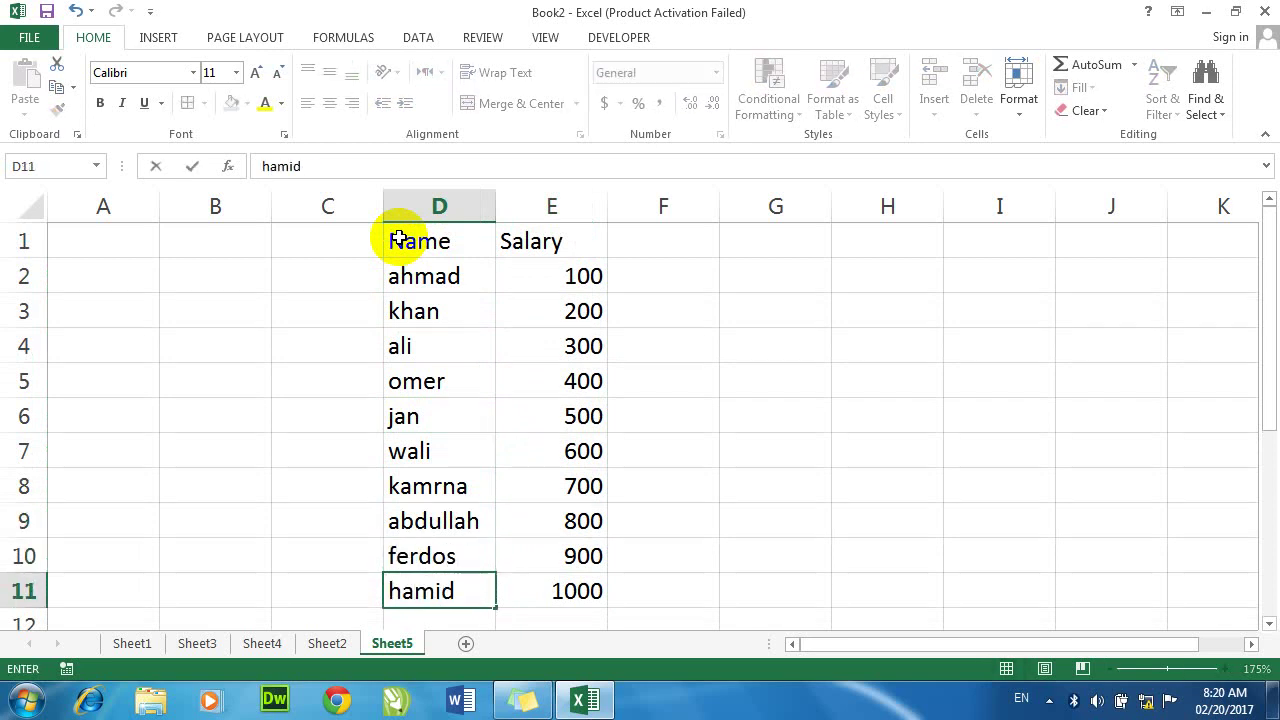
key("Return")
scroll(560, 470, "up", 1)
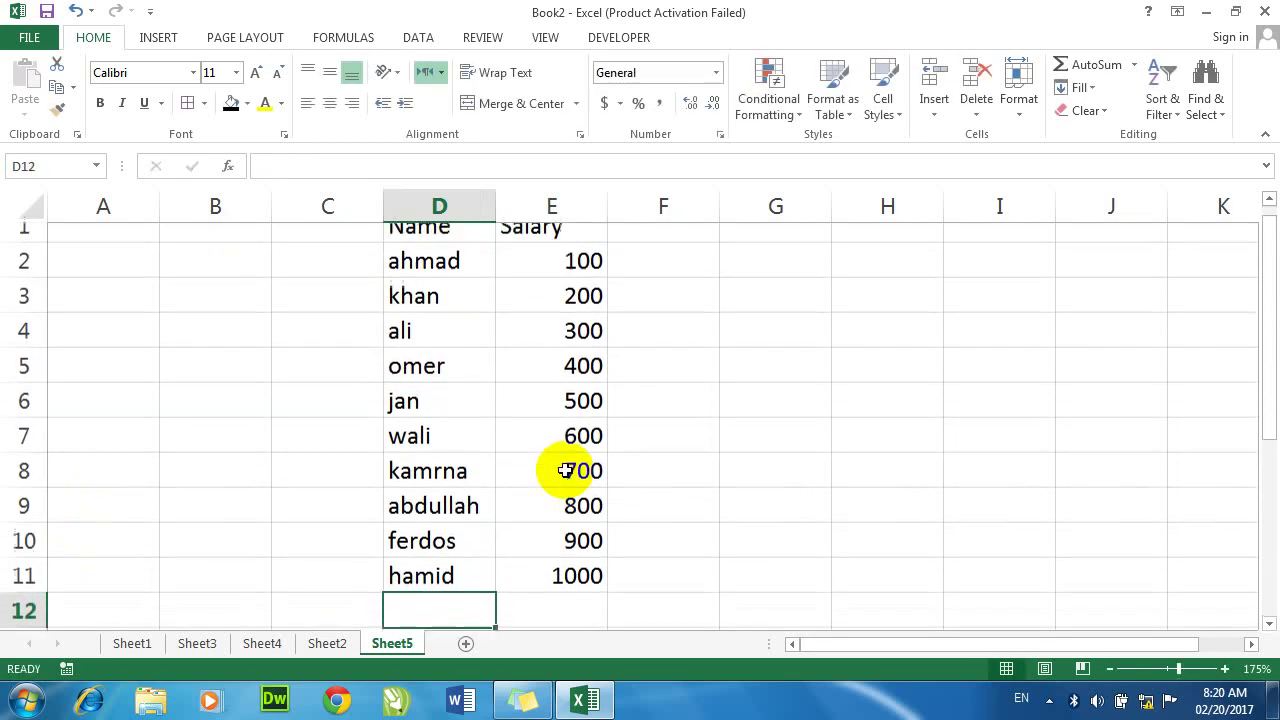
left_click_drag(584, 283, 577, 591)
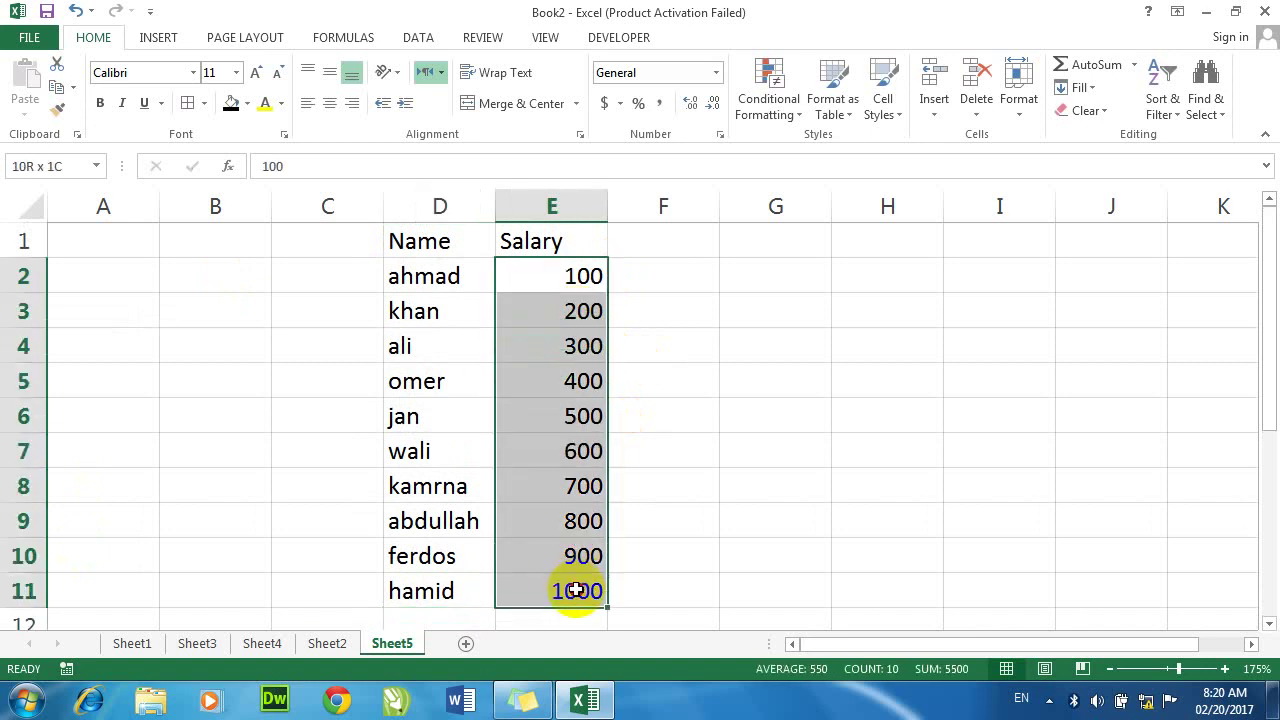
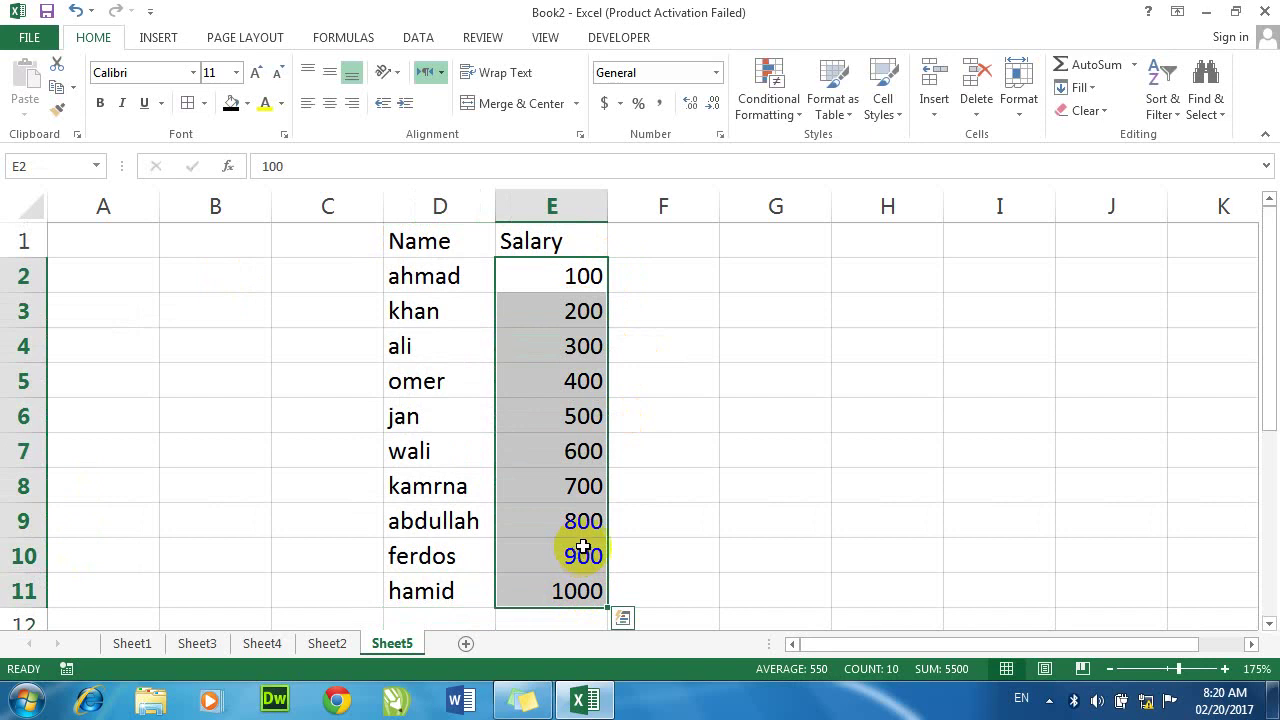
- Apply US dollar Accounting format to the salaries and widen column E
left_click(620, 106)
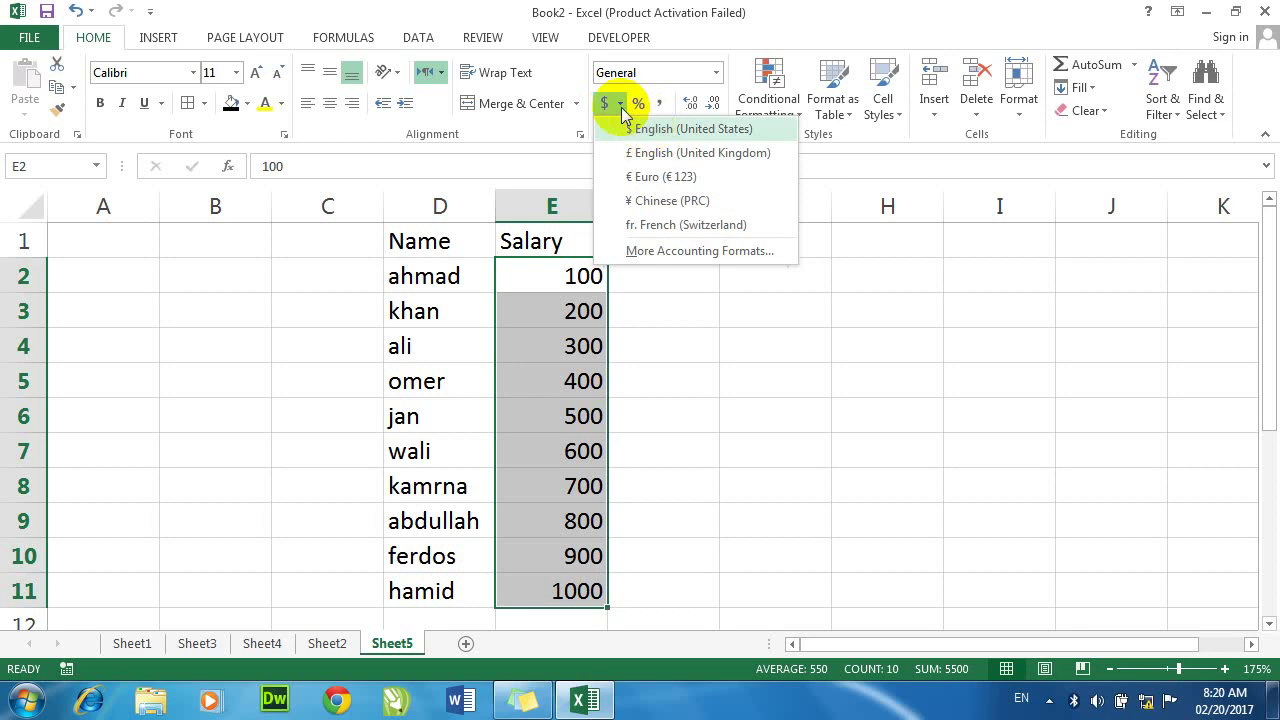
left_click(609, 106)
left_click(609, 106)
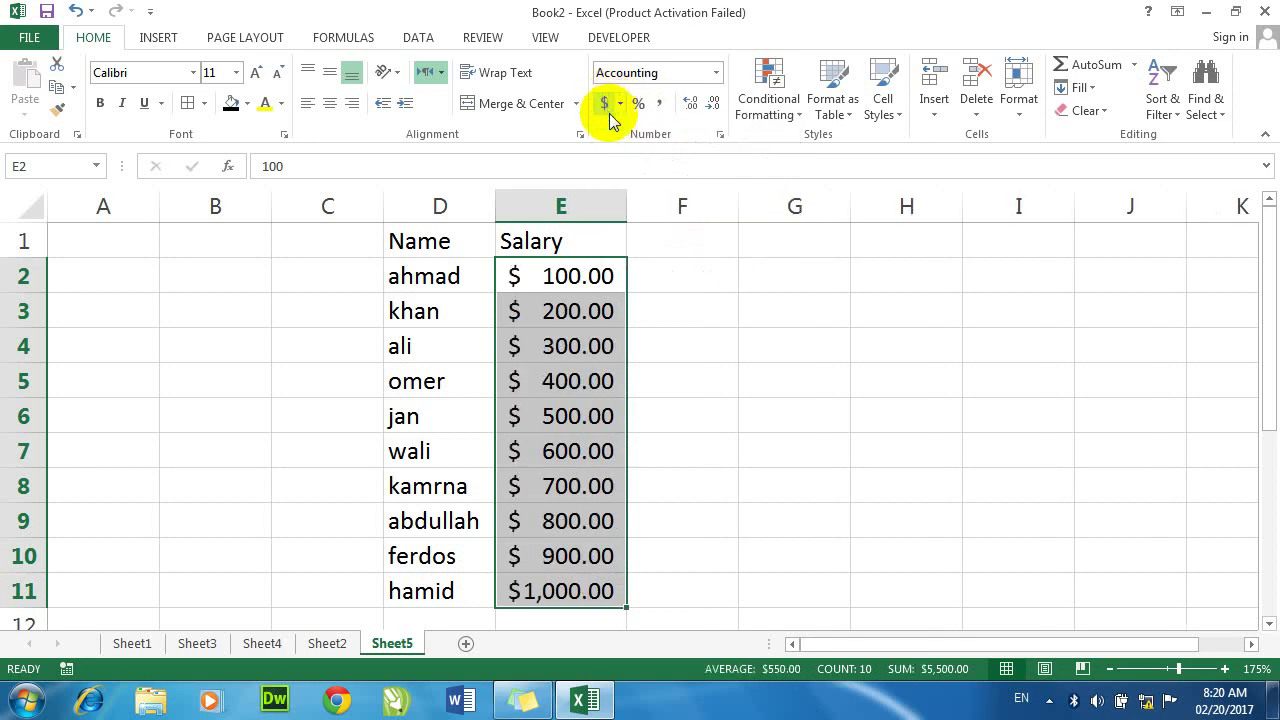
left_click(637, 193)
left_click_drag(626, 197, 642, 197)
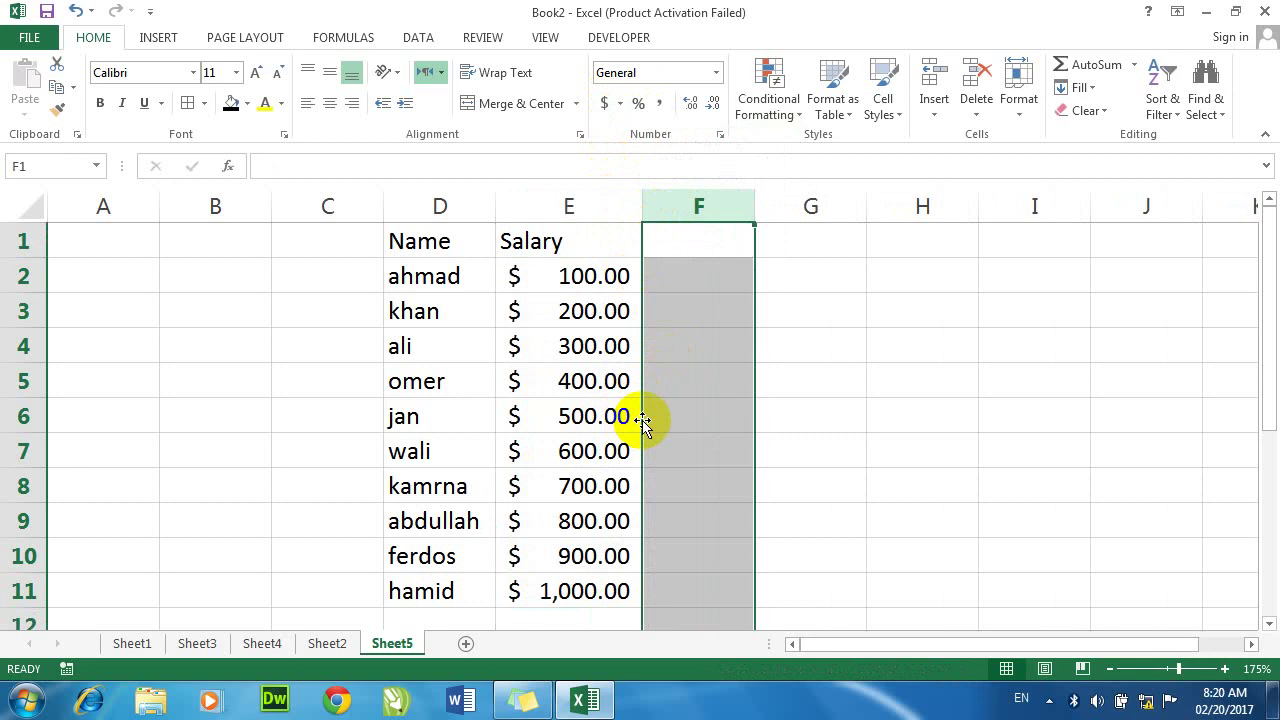
- Try £, €, ¥ and fr. on E2:E11, then switch back to $ English (United States)
left_click_drag(594, 277, 586, 594)
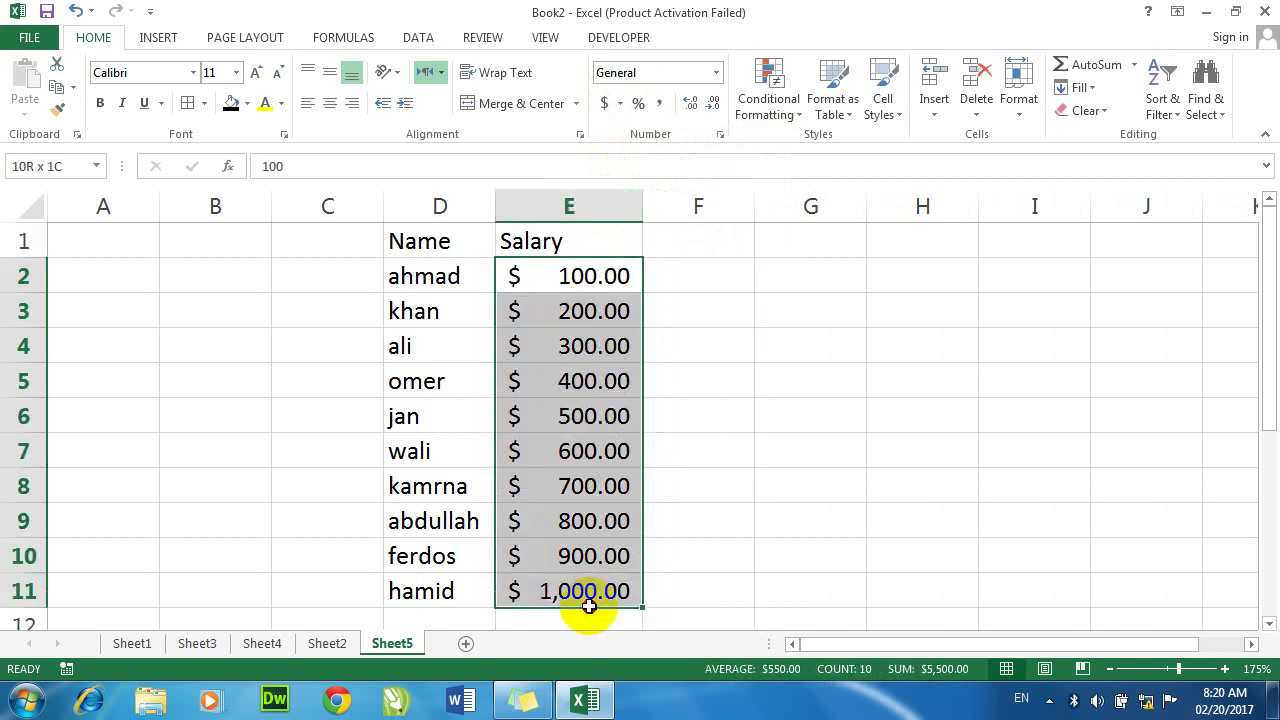
left_click(620, 103)
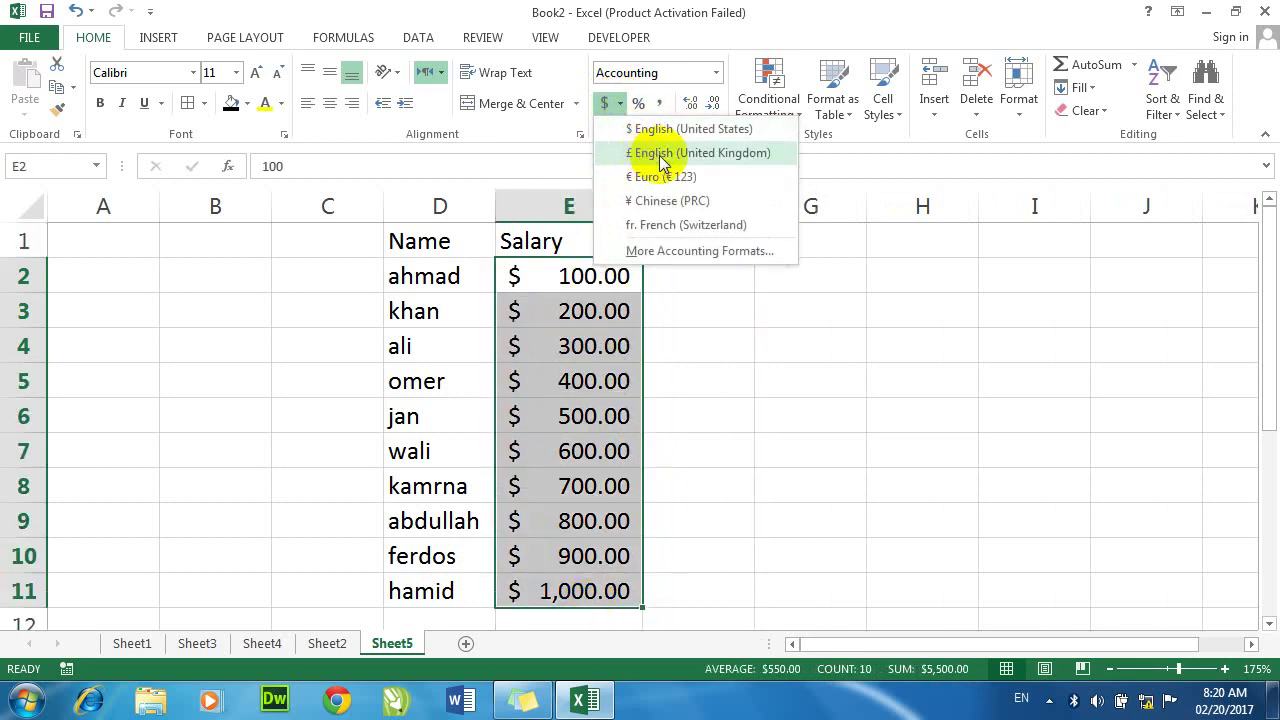
key("Escape")
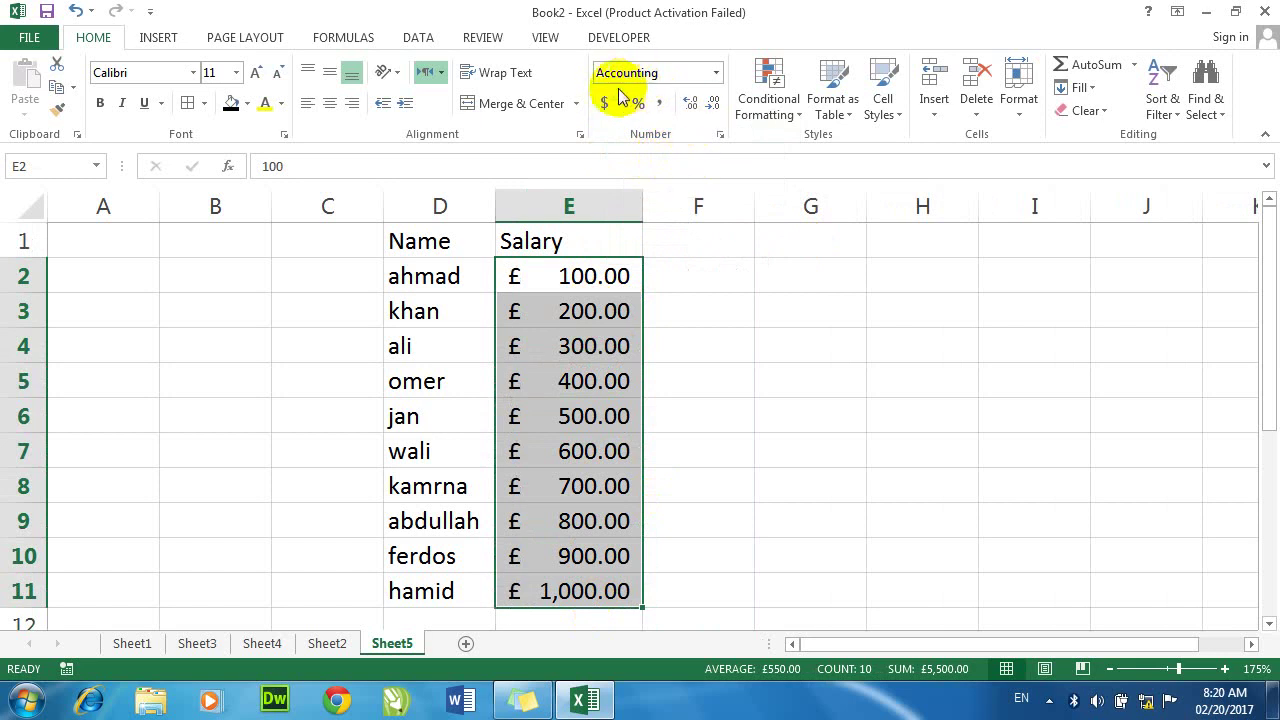
left_click(620, 105)
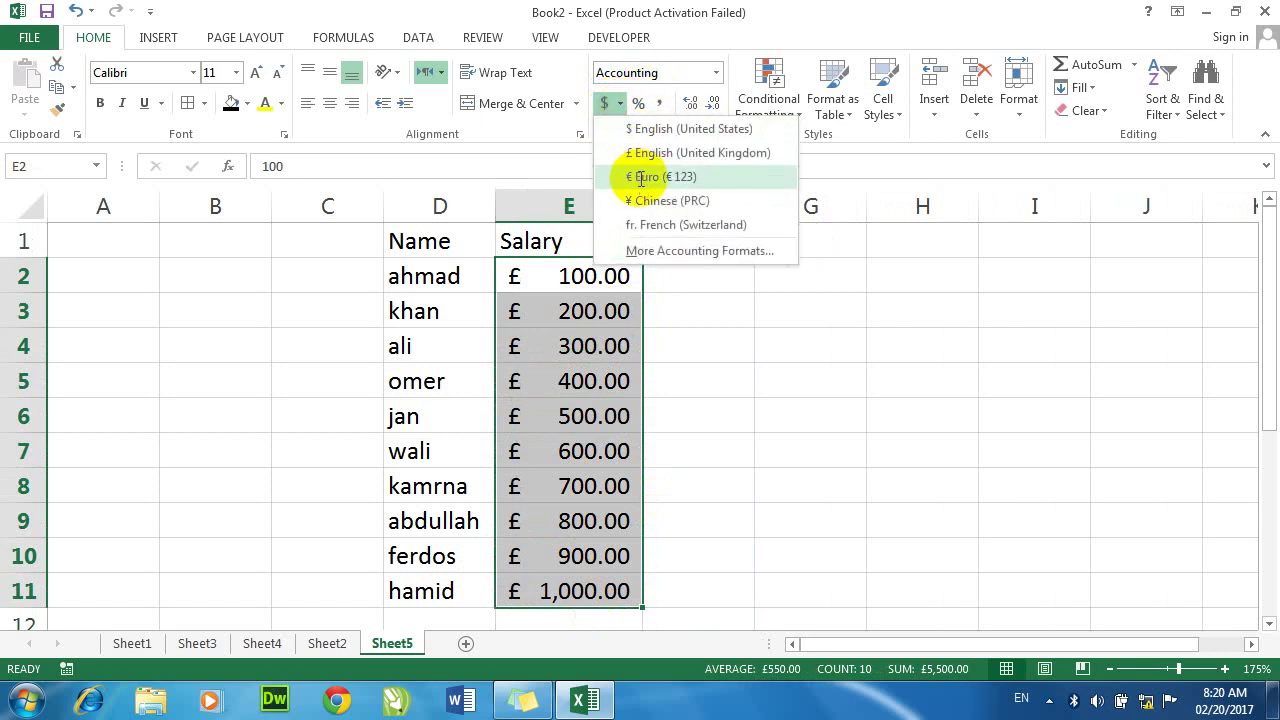
left_click(636, 176)
left_click(620, 105)
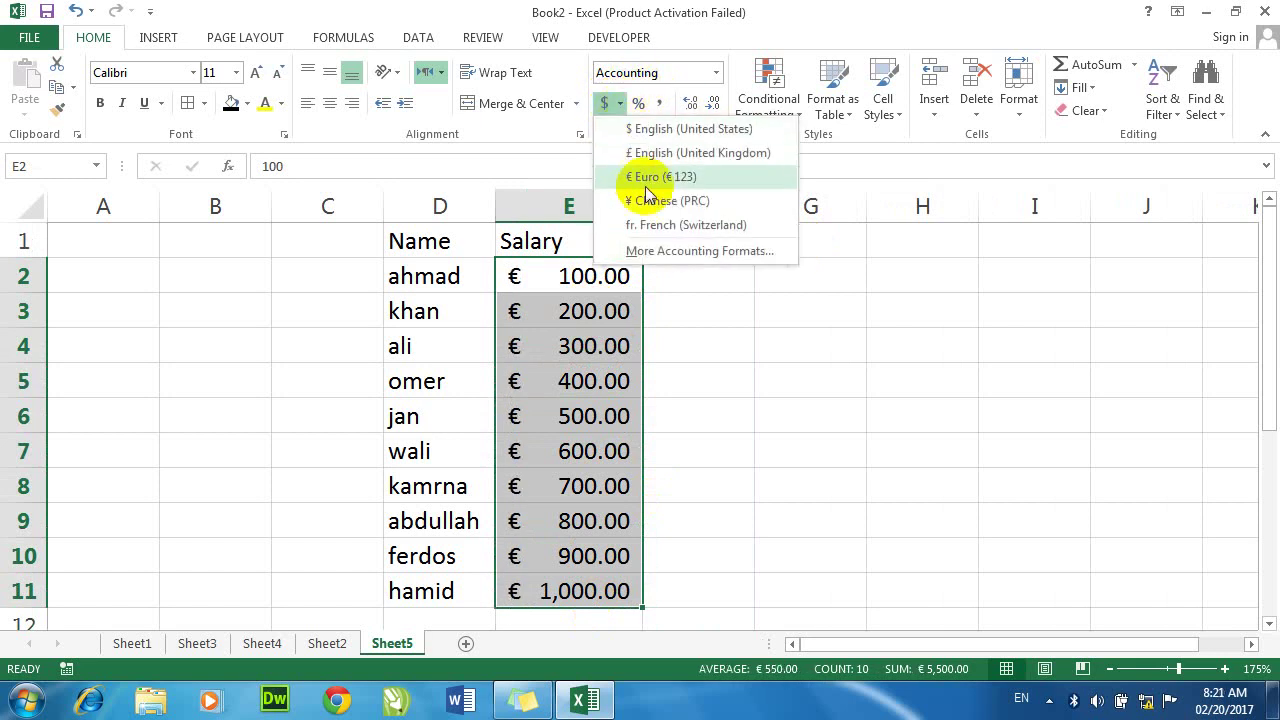
left_click(642, 194)
left_click(620, 104)
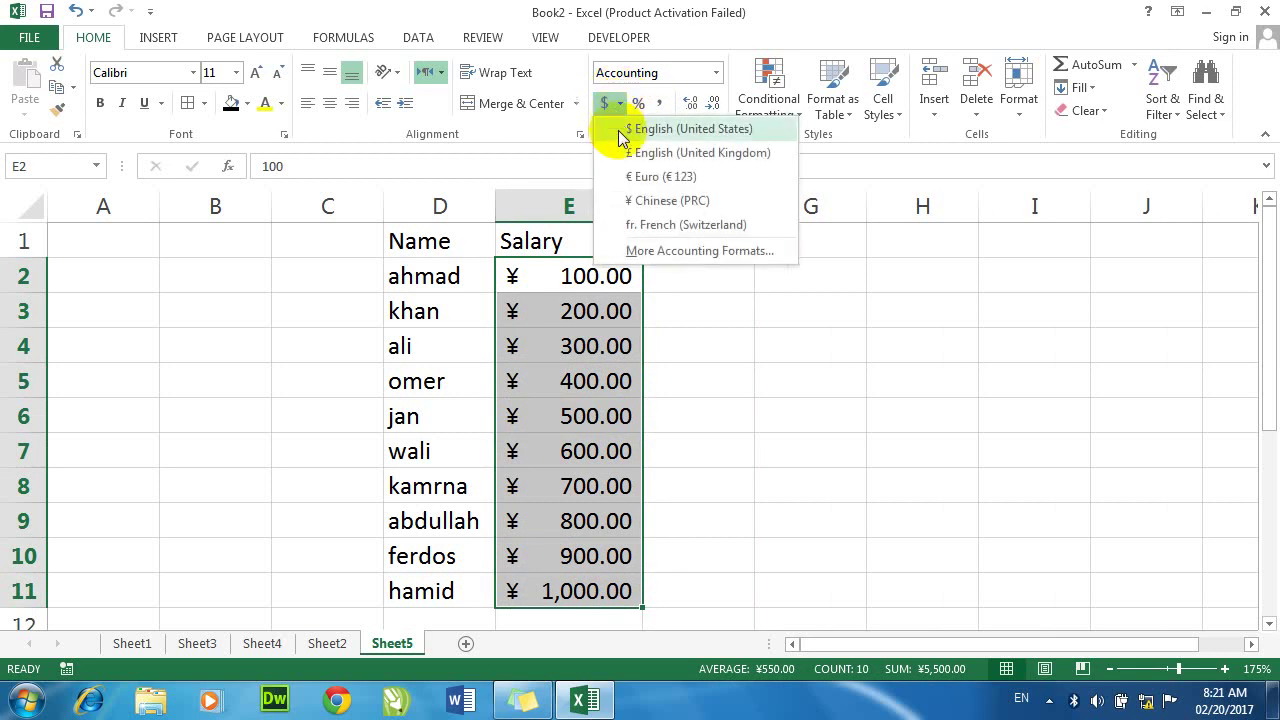
left_click(644, 224)
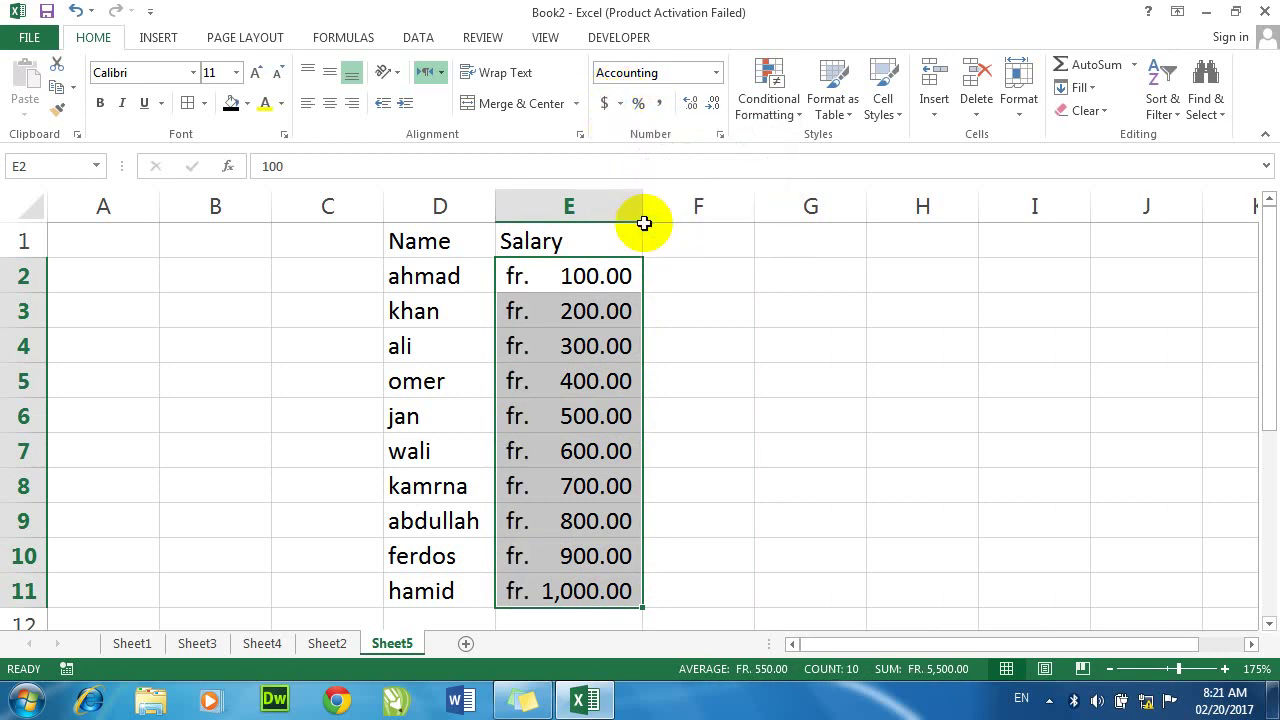
left_click(620, 104)
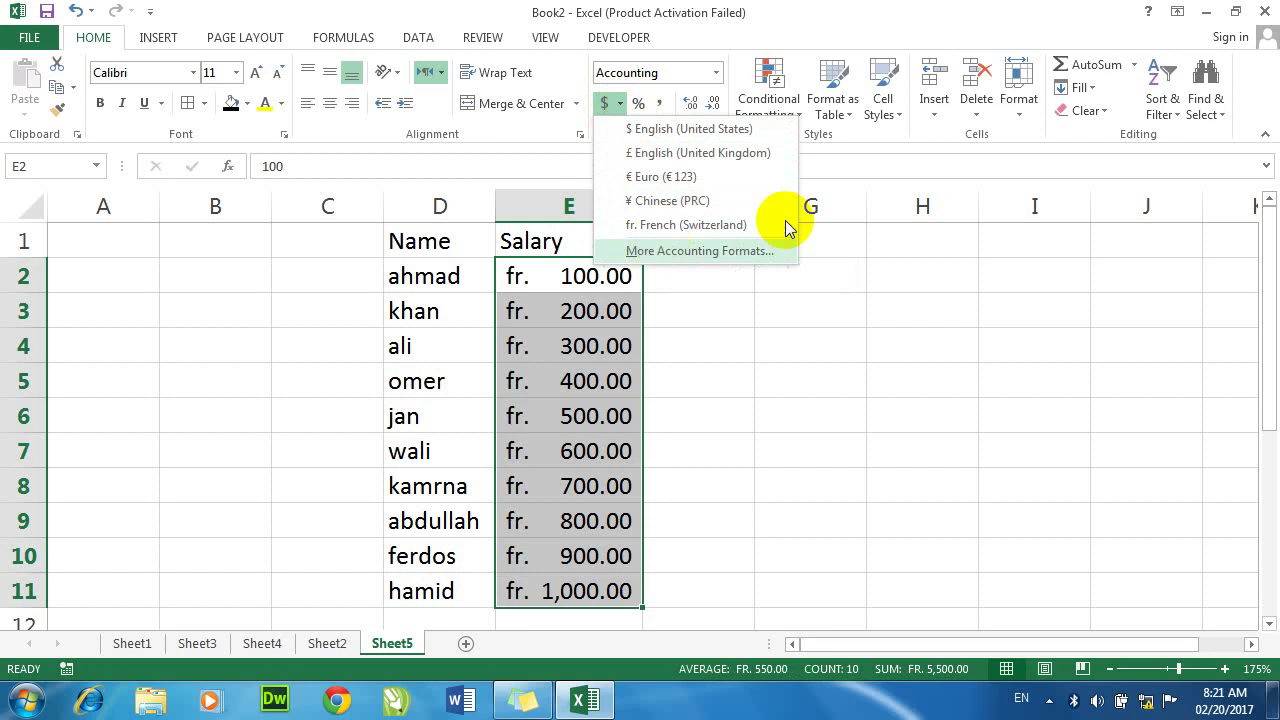
left_click(650, 128)
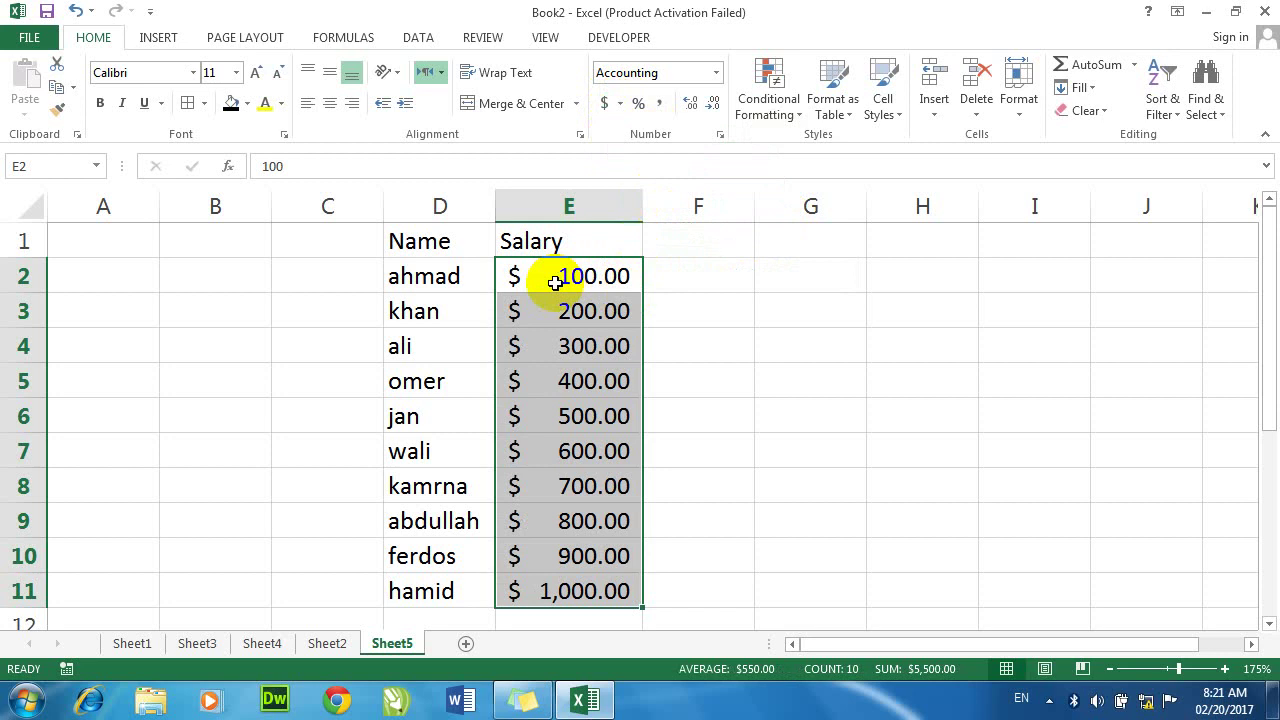
- Change the Windows currency symbol to AF in Region and Language additional settings
left_click(1205, 12)
left_click(27, 700)
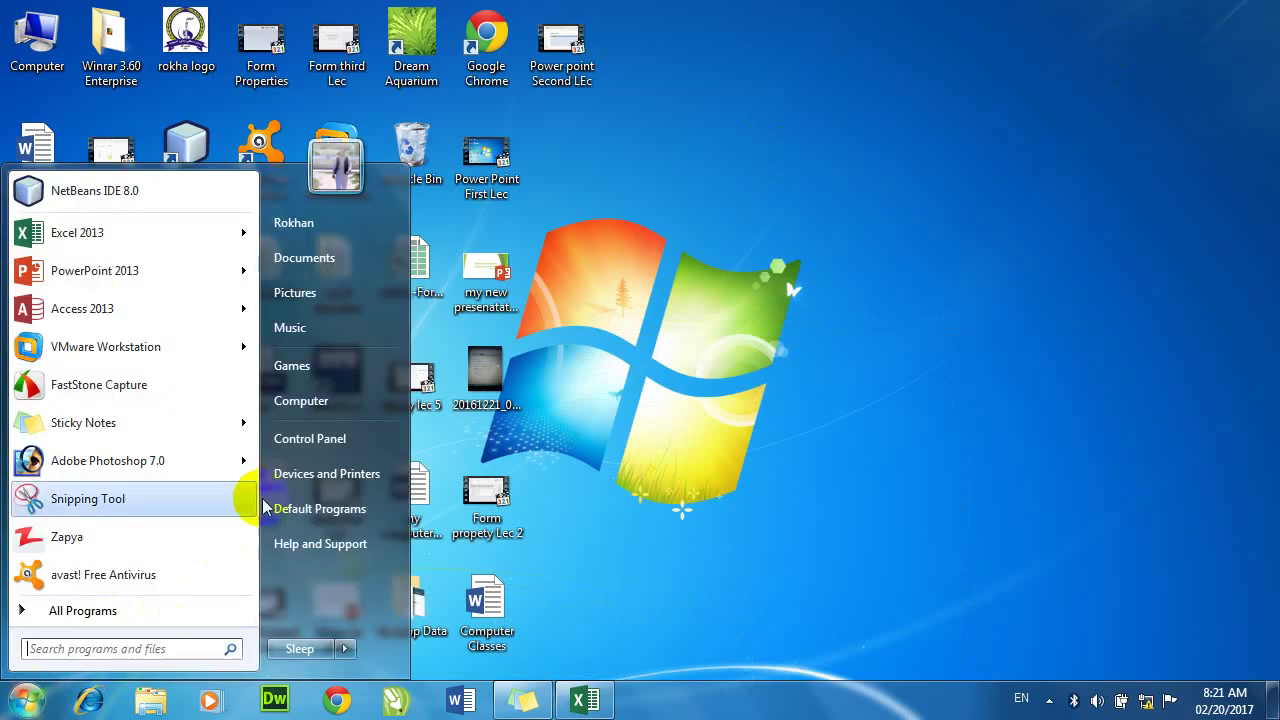
key("Escape")
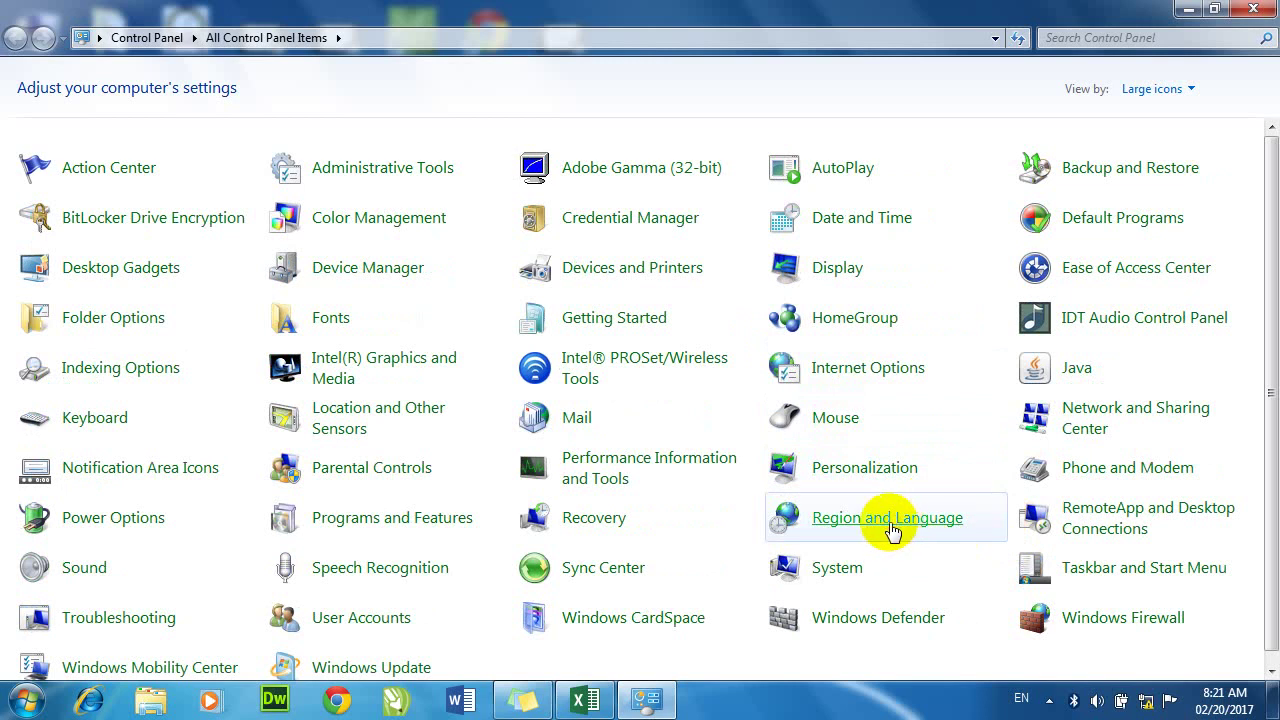
left_click(893, 530)
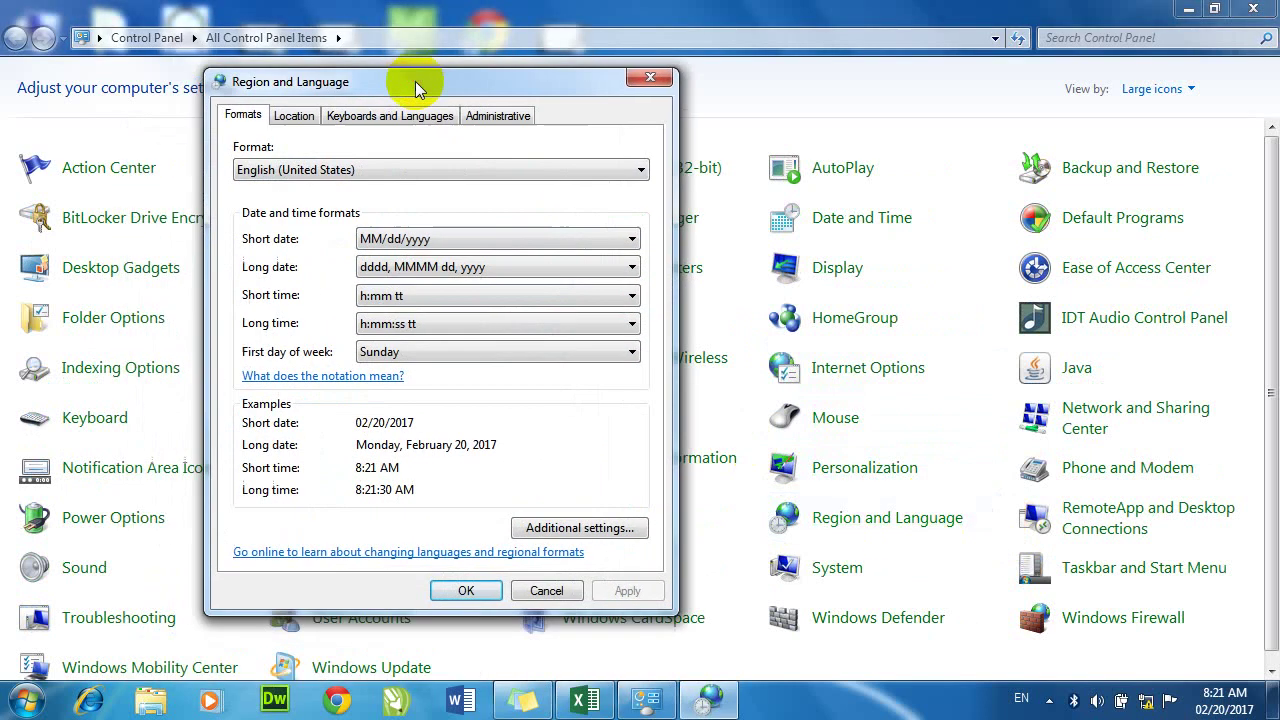
left_click(608, 527)
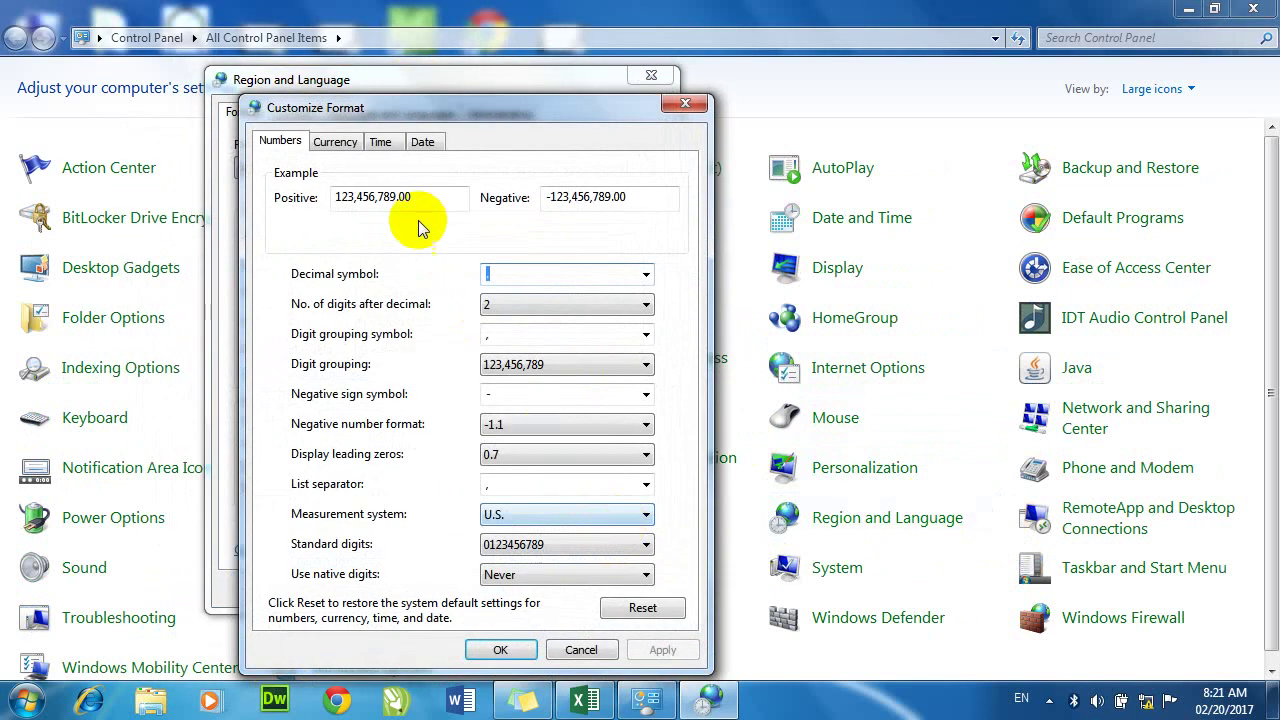
left_click(335, 141)
type("AF")
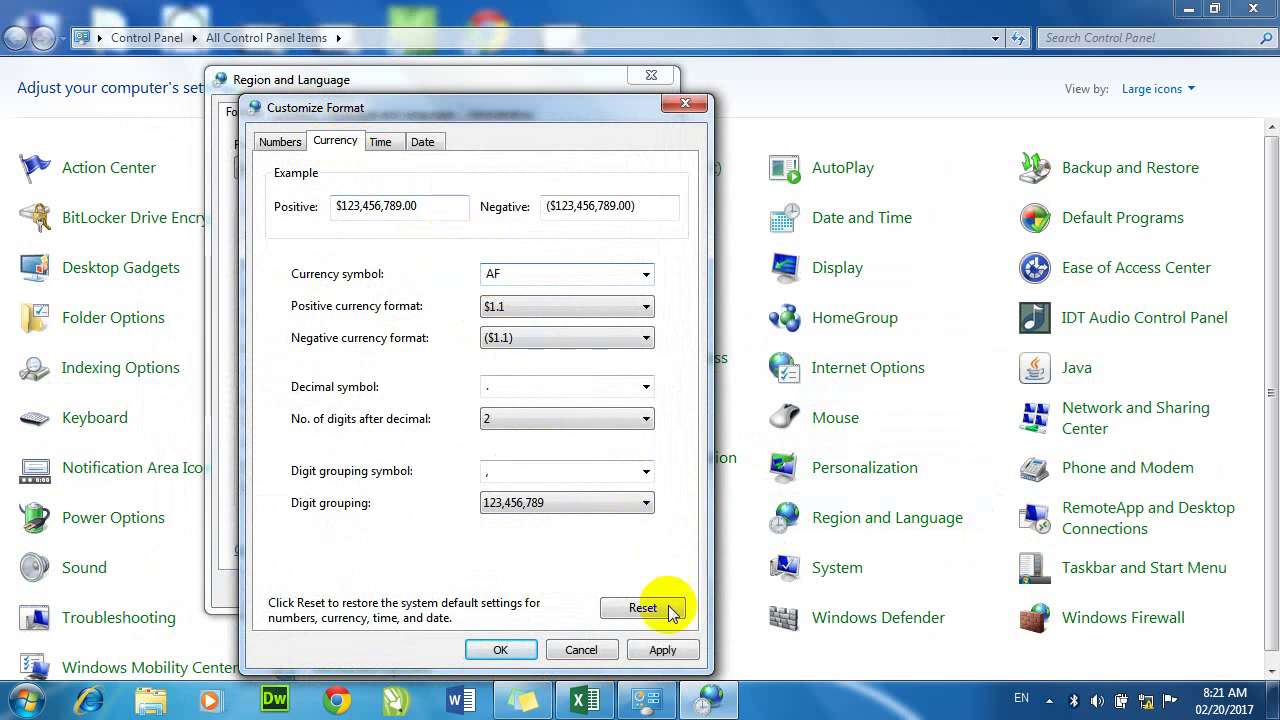
left_click(662, 650)
left_click(500, 650)
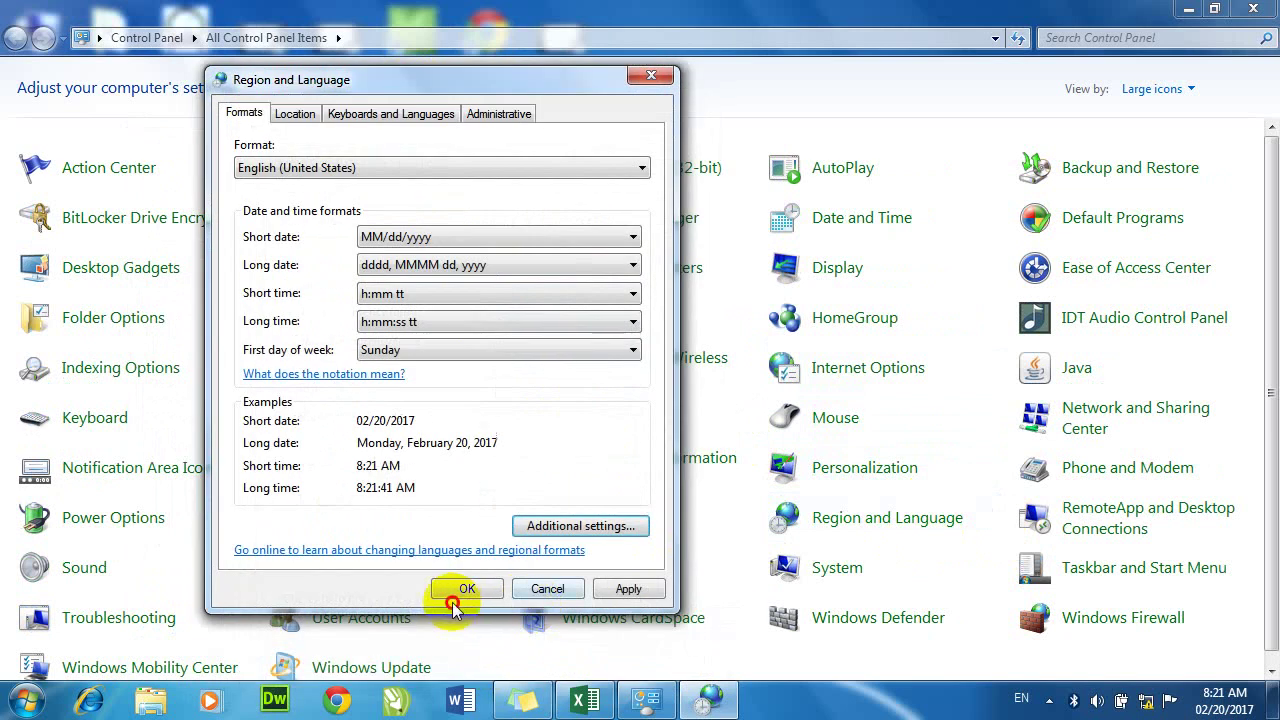
left_click(586, 695)
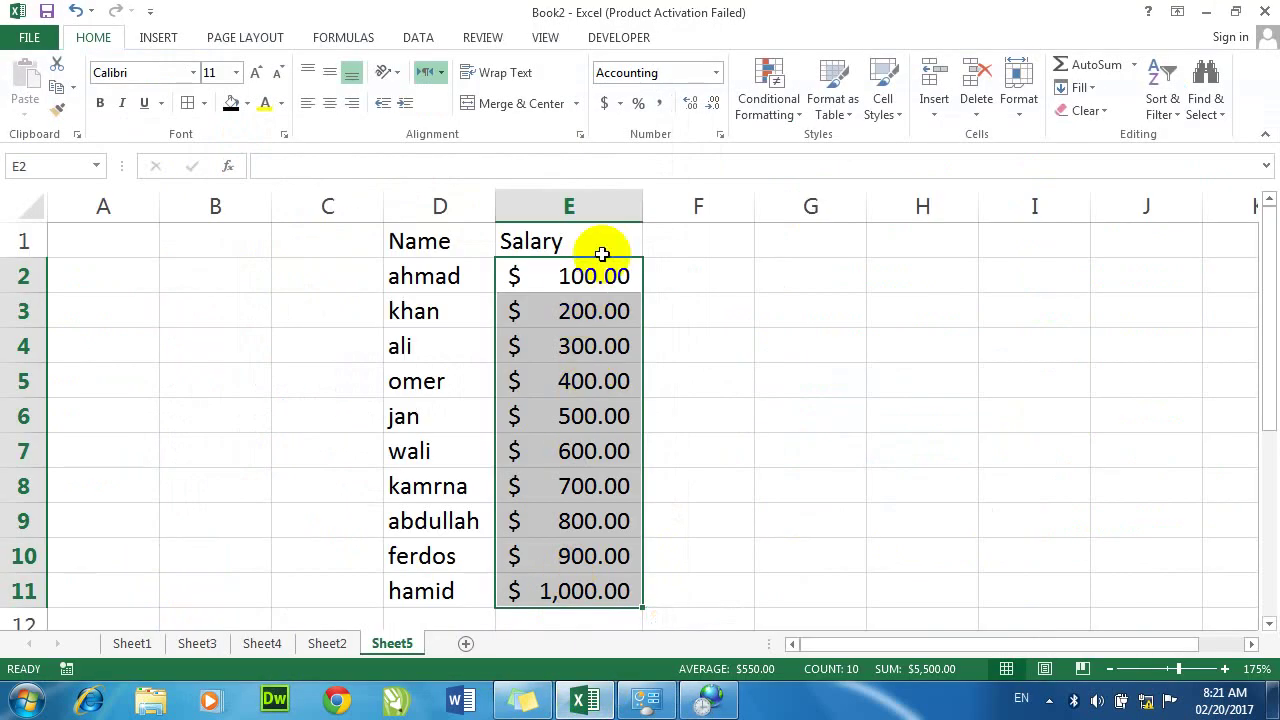
- Reapply Accounting format to E2:E11 so salaries show AF 100.00 to AF 1,000.00
left_click(693, 706)
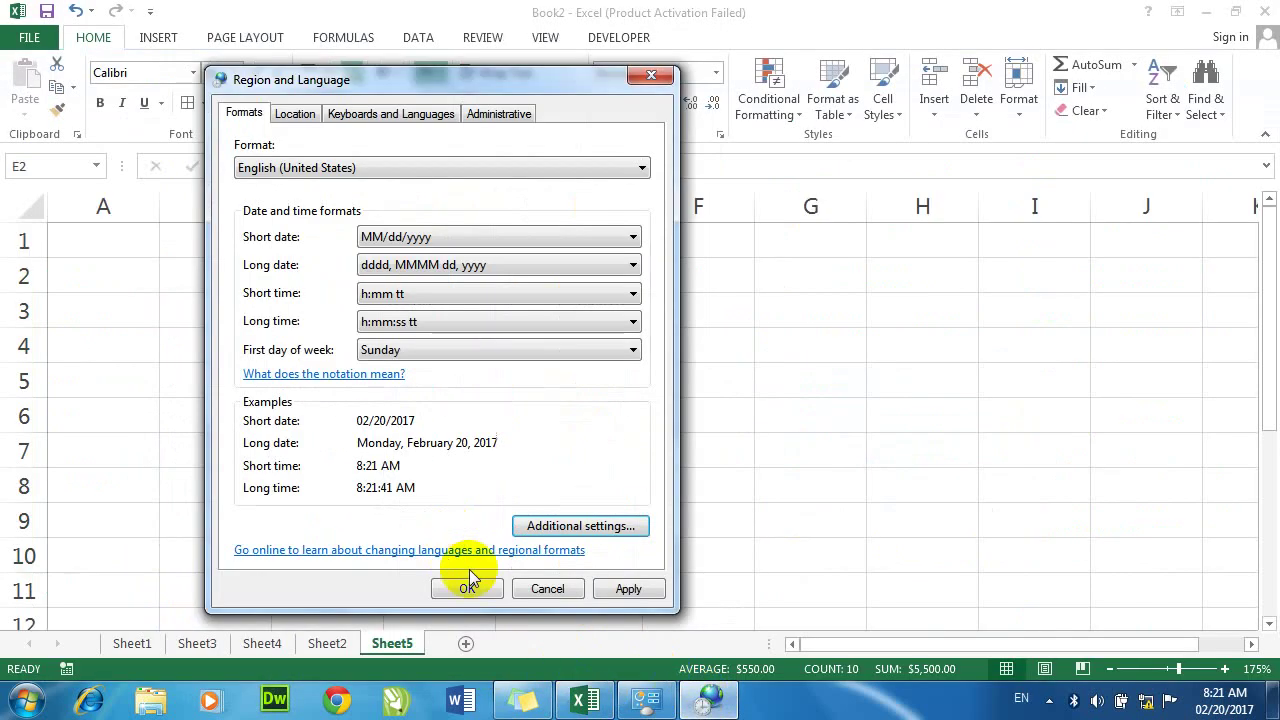
left_click(590, 703)
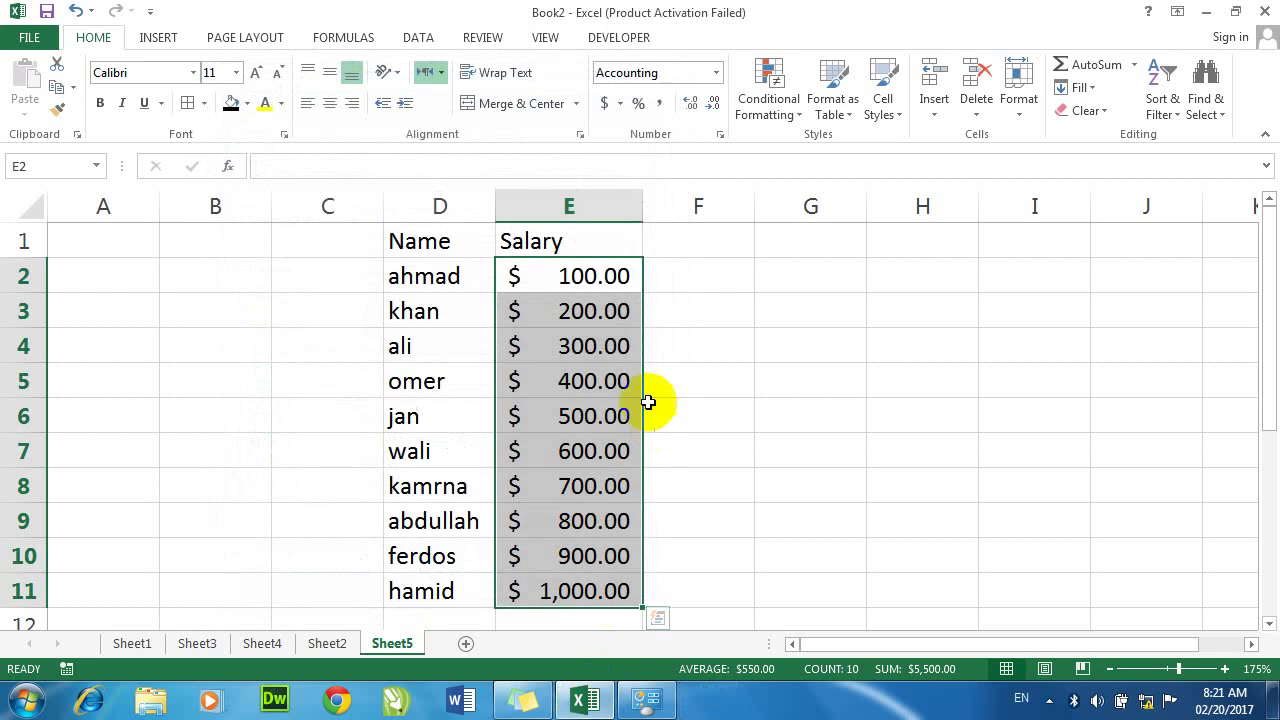
left_click_drag(590, 276, 566, 590)
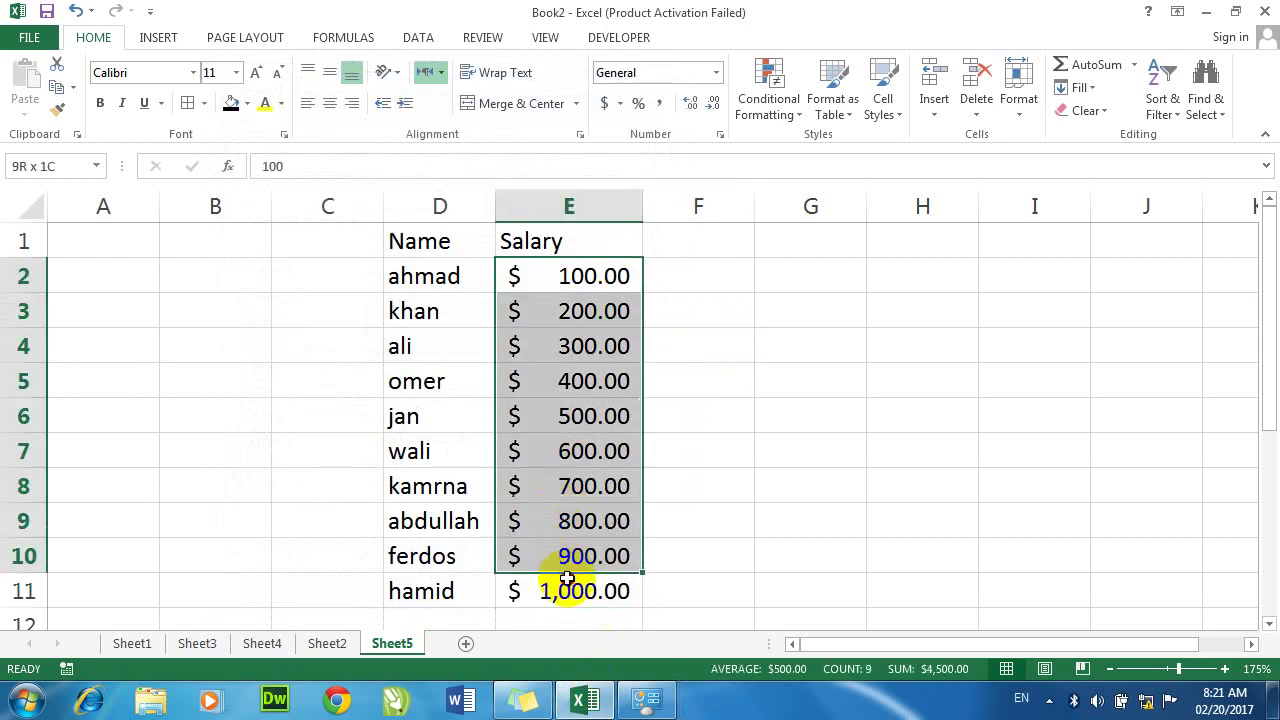
left_click(605, 103)
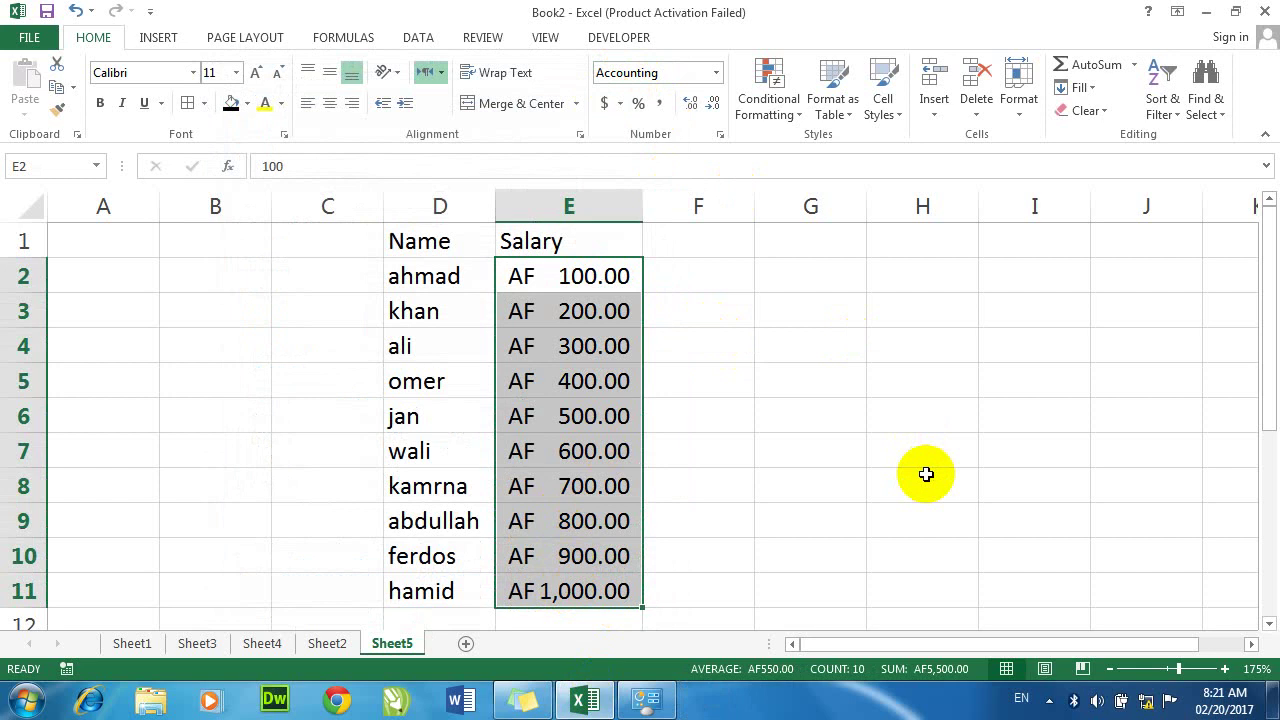
left_click(702, 236)
- Enter the Com heading in F1 and commissions 10, 20, 30, 40, 50, 60, 70, 30, 20, 30 below
type("Com")
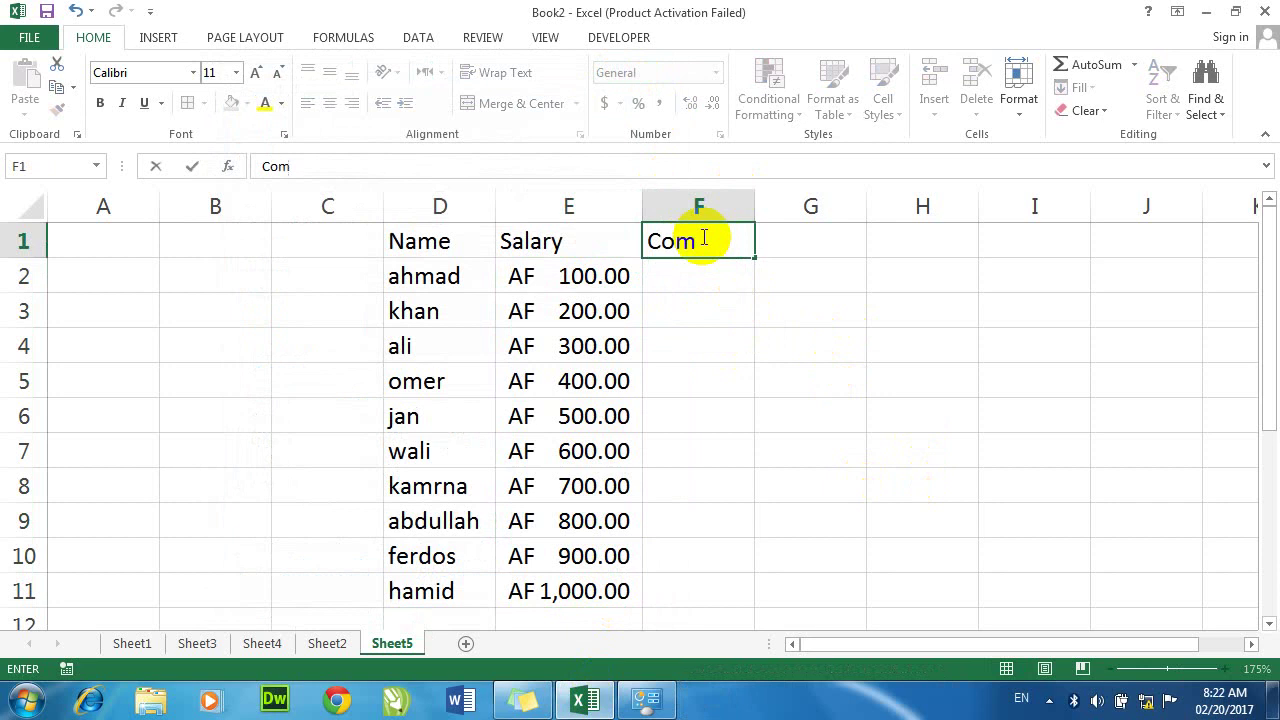
key("Return")
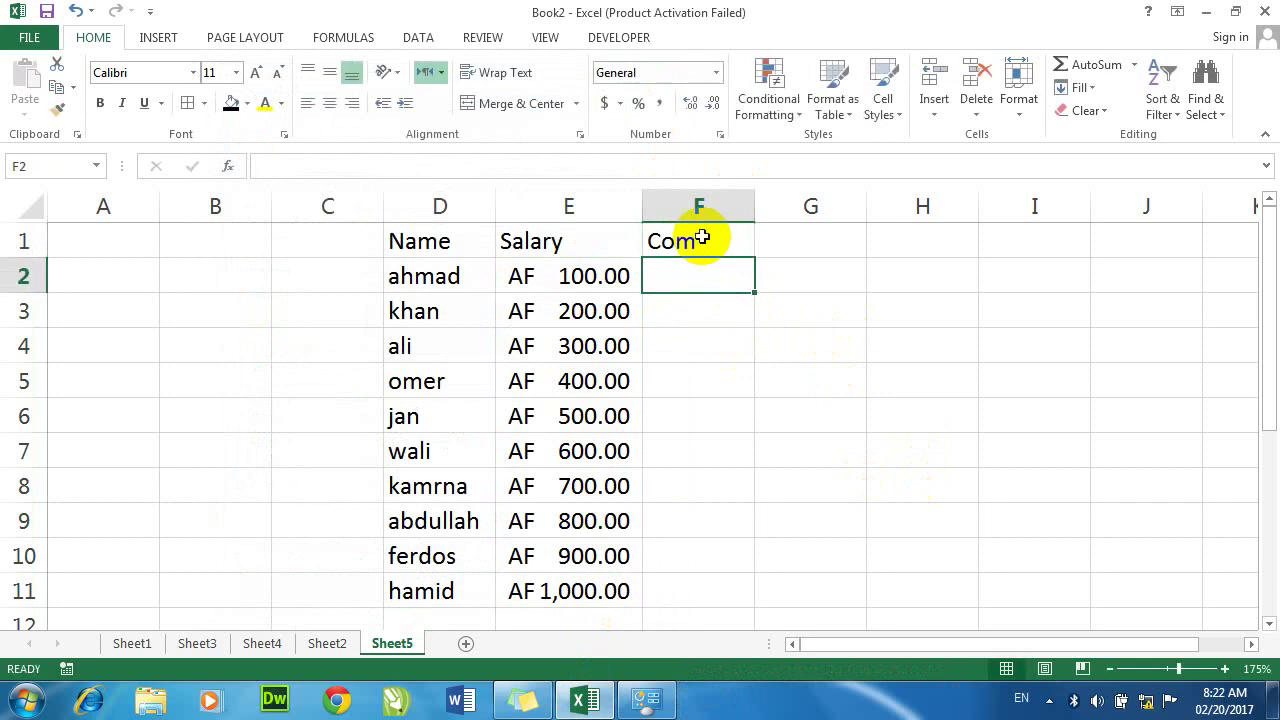
type("10")
key("Return")
type("20")
key("Return")
type("30 40 ")
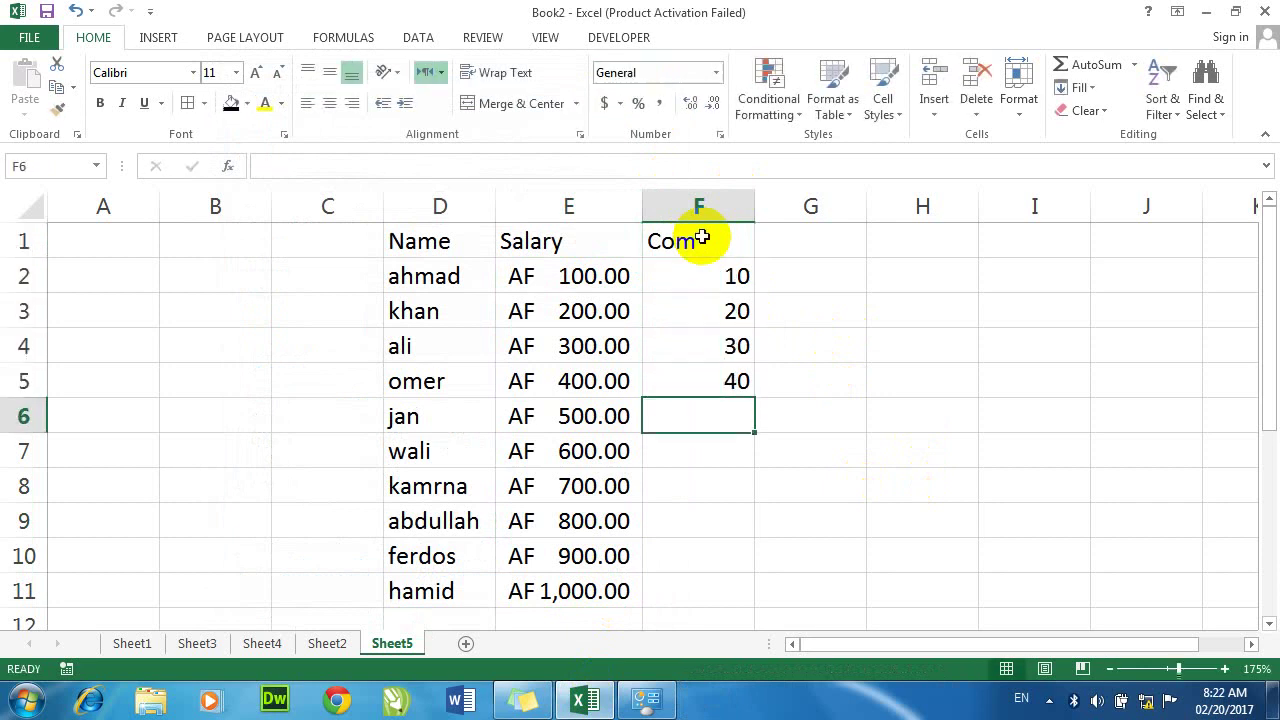
type("50 60")
key("Return")
type("70")
key("Return")
type("30")
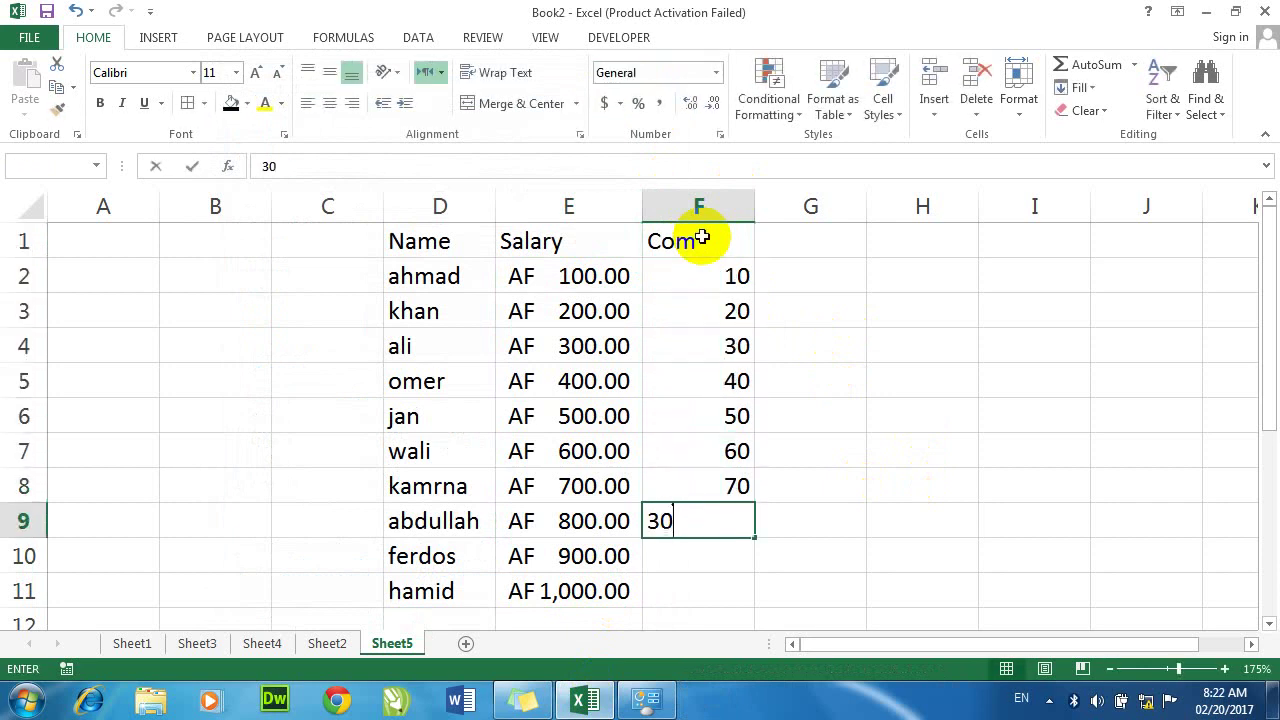
key("Return")
type("20")
key("Return")
type("30")
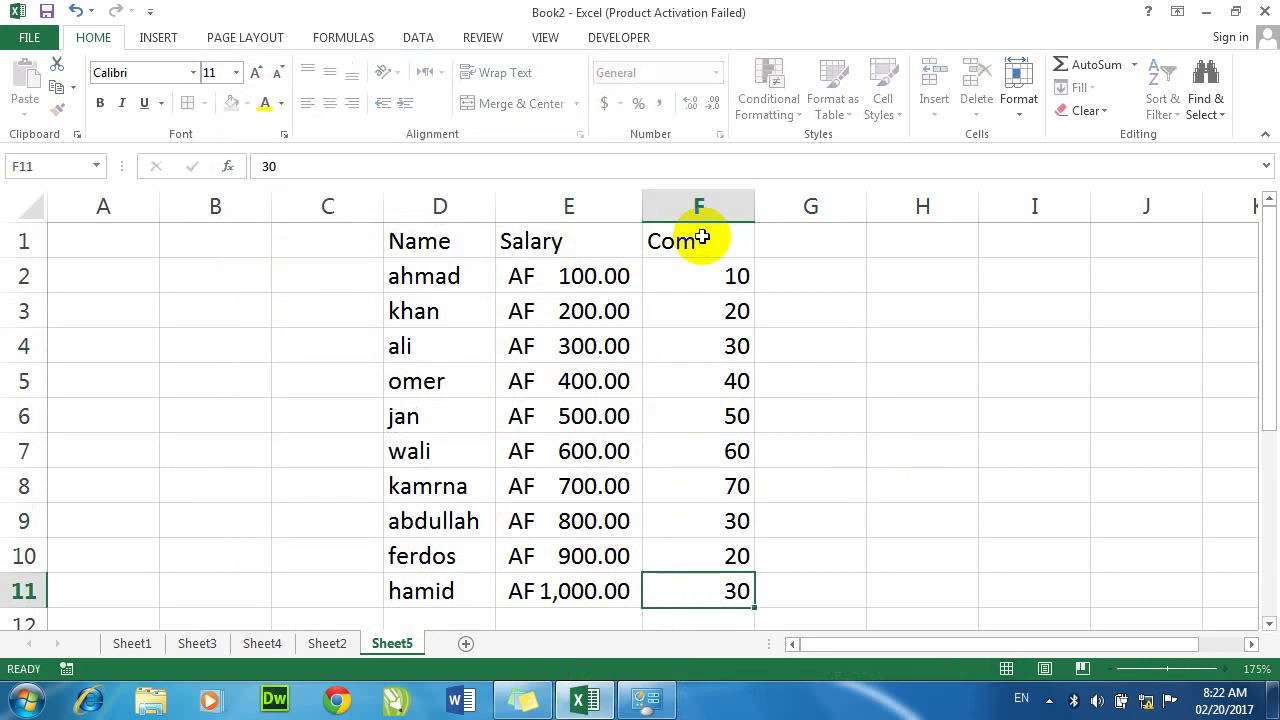
key("Return")
- Format the Com values in AF Accounting format and widen column F
left_click_drag(725, 275, 663, 323)
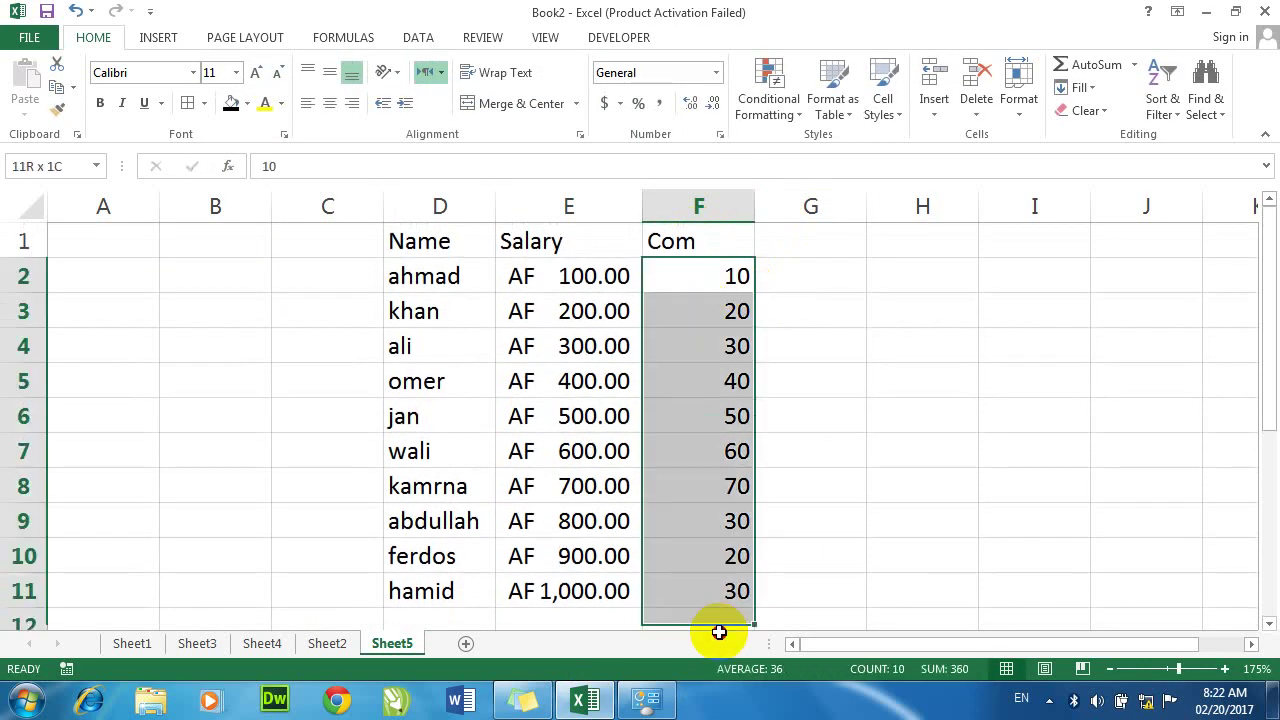
left_click(604, 103)
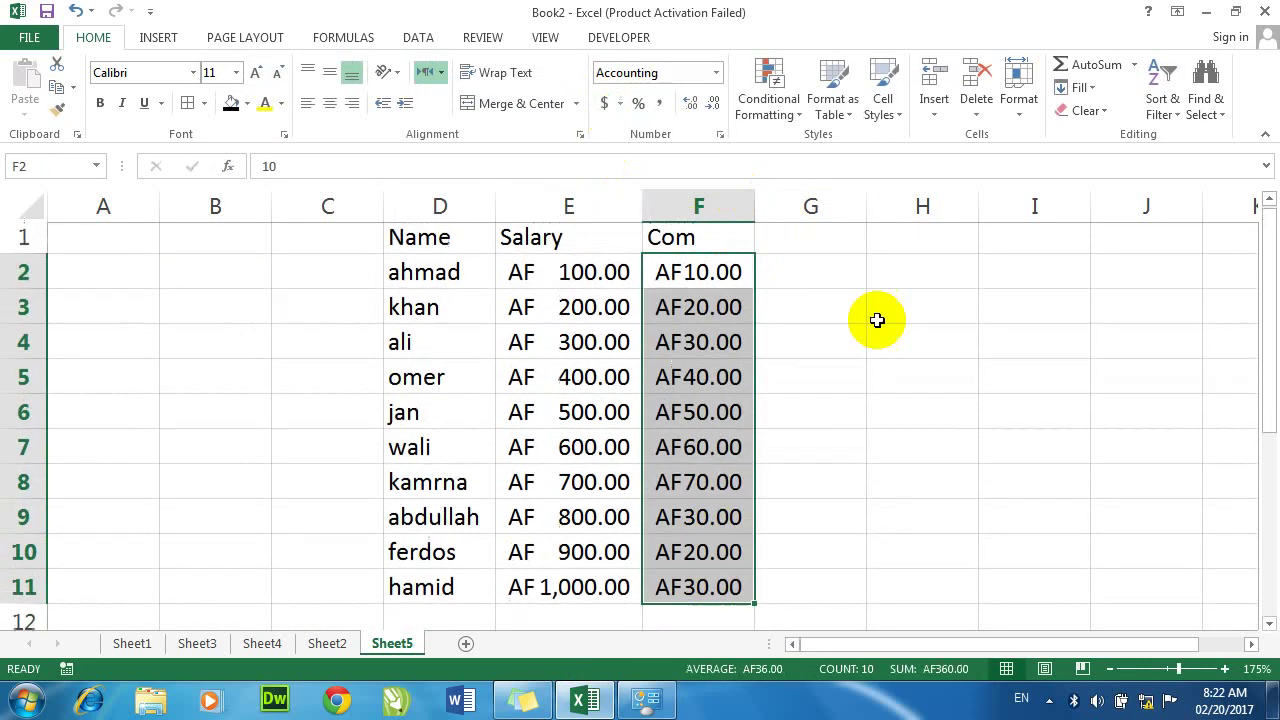
left_click_drag(750, 212, 800, 215)
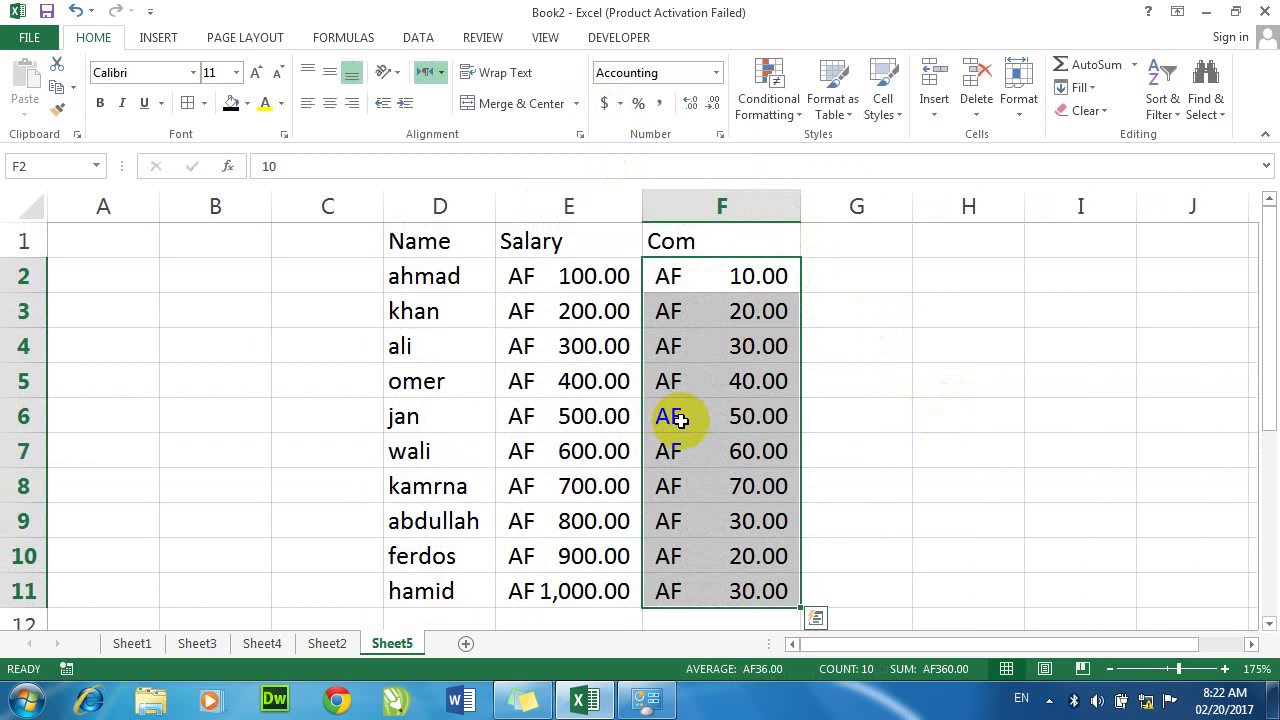
- Set the Windows currency symbol back to $ and select the Salary and Com amounts
left_click(647, 698)
left_click(898, 520)
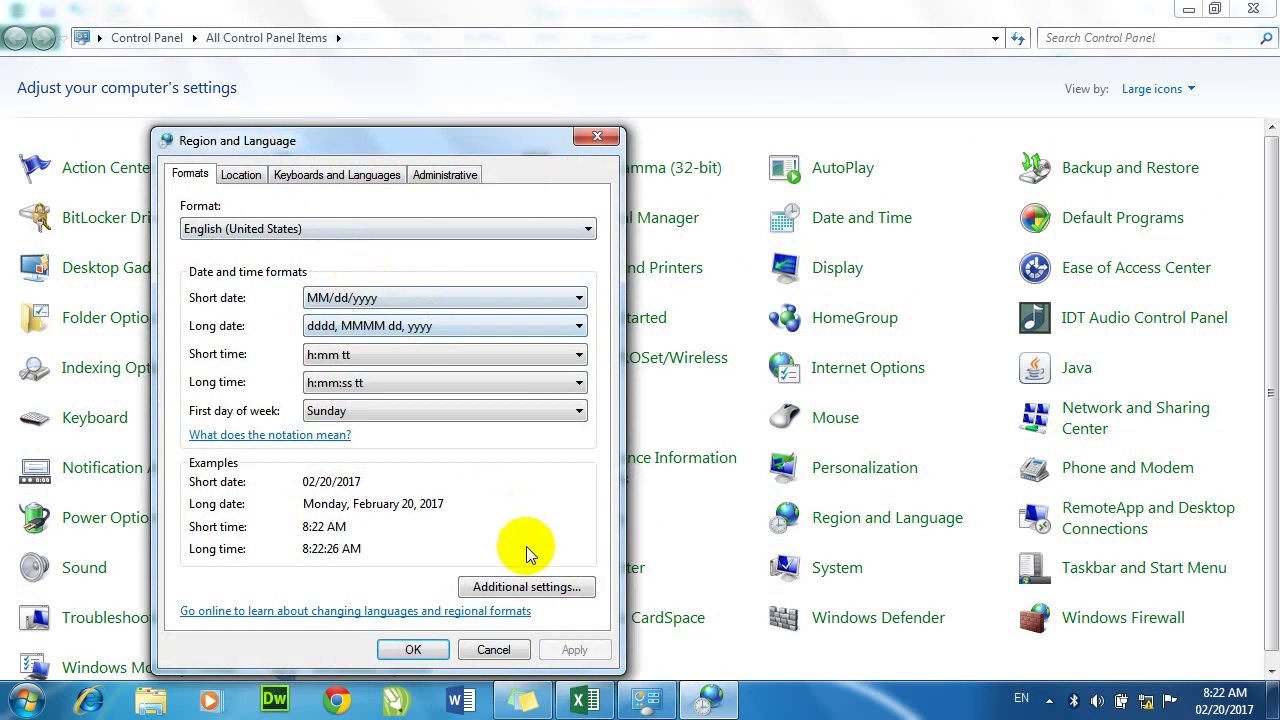
left_click(490, 587)
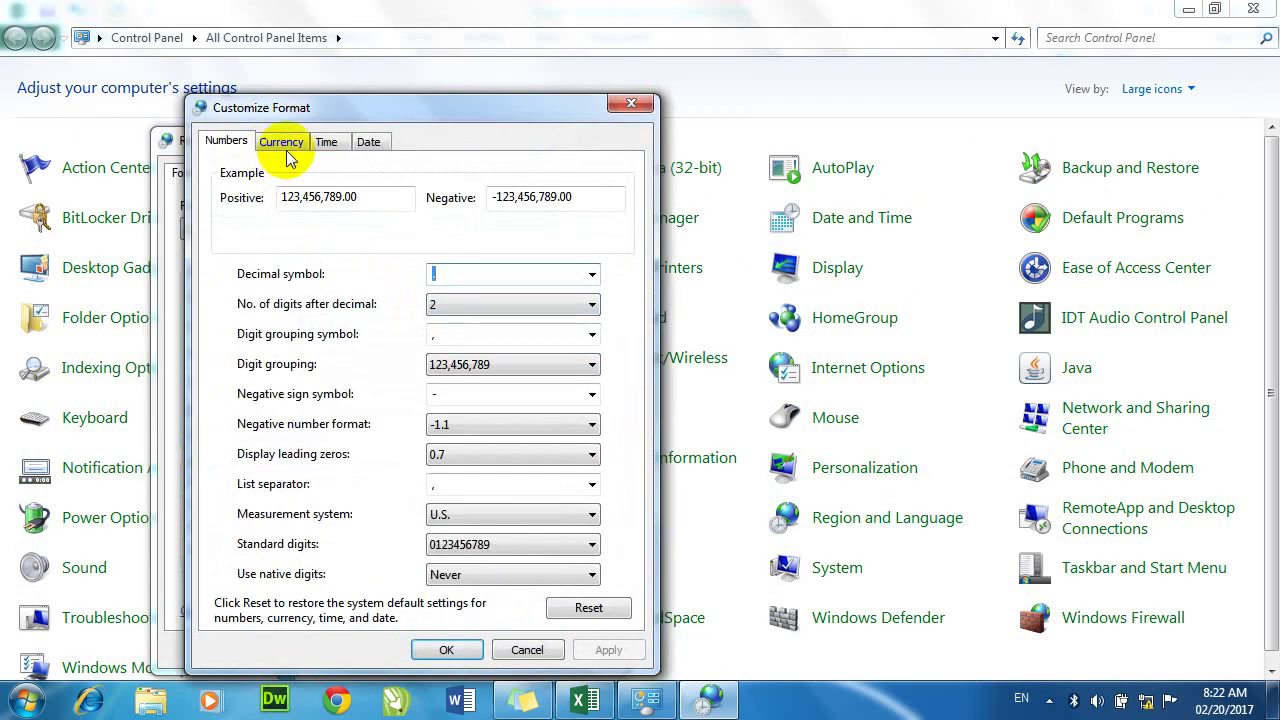
left_click(284, 146)
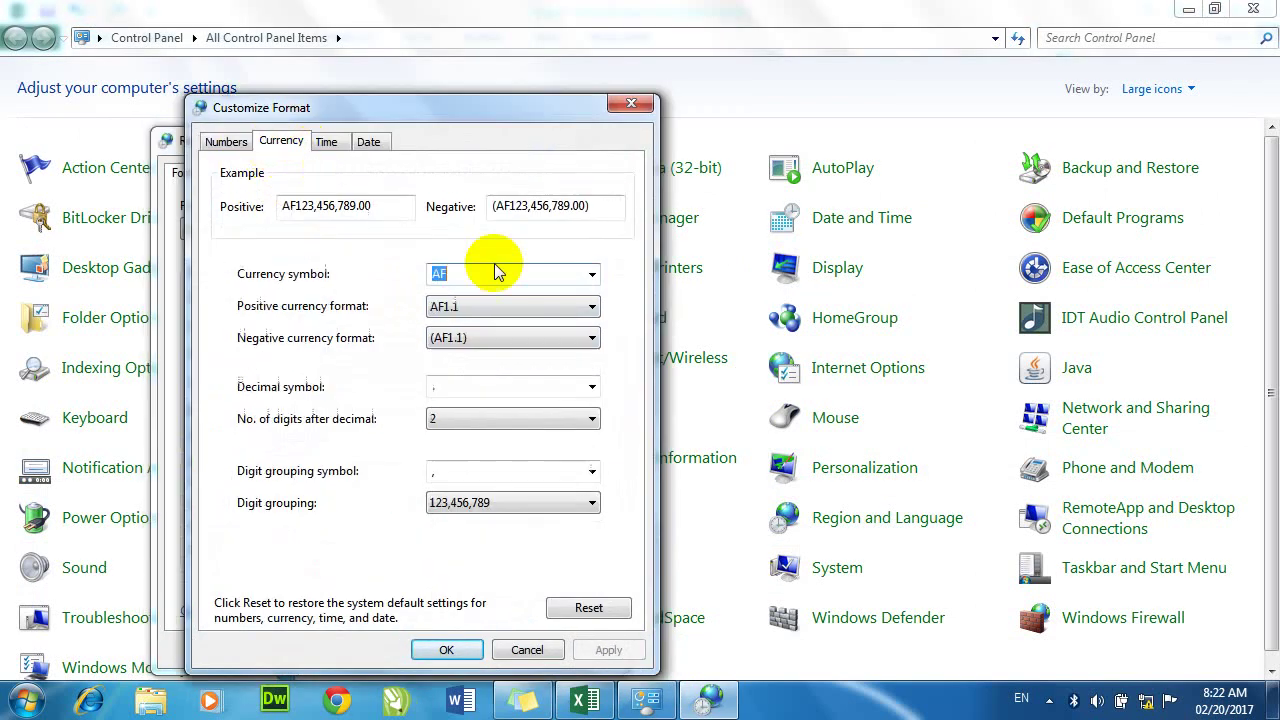
left_click(592, 273)
left_click(451, 309)
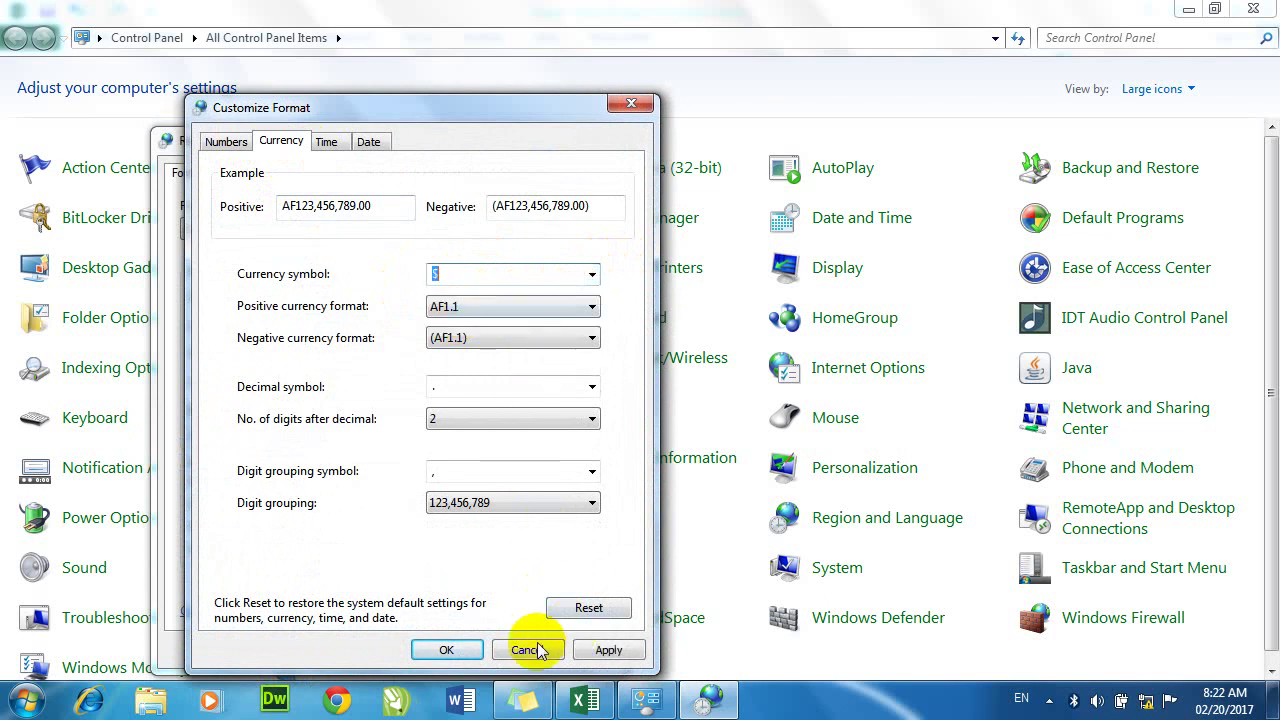
left_click(447, 650)
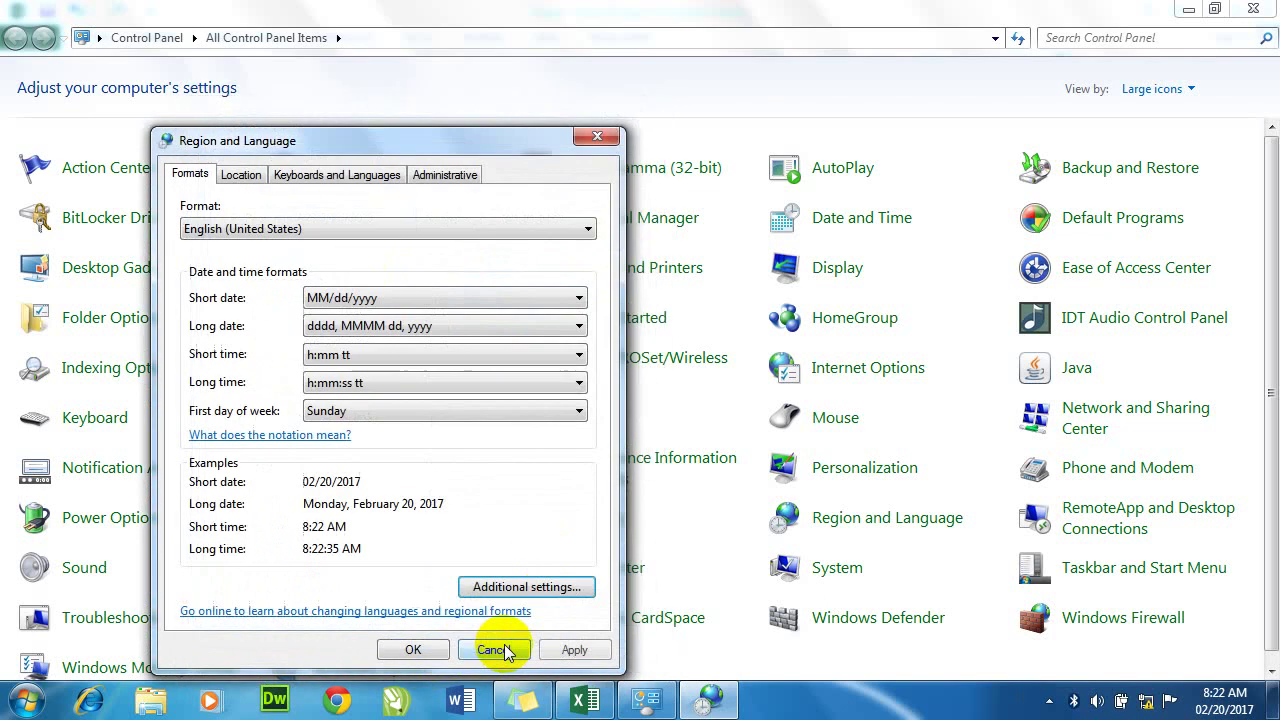
left_click(585, 700)
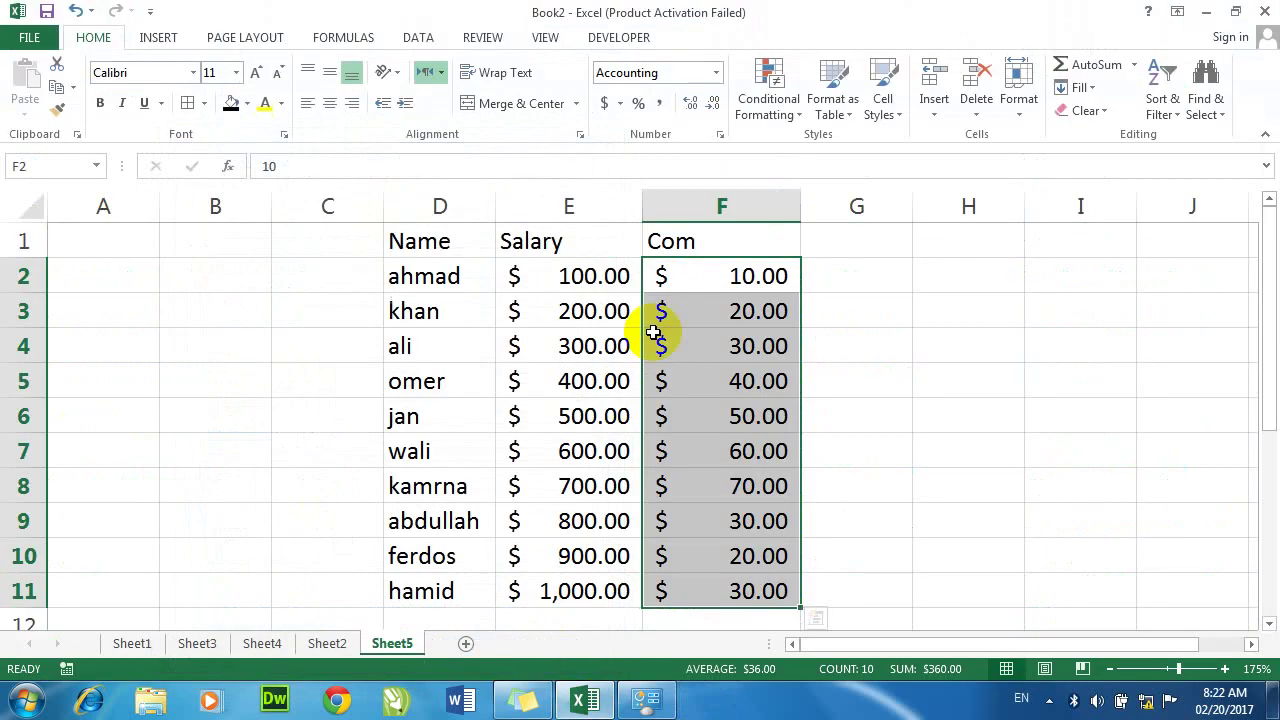
mouse_move(566, 276)
left_mouse_down()
mouse_move(721, 571)
mouse_move(716, 588)
left_mouse_up()
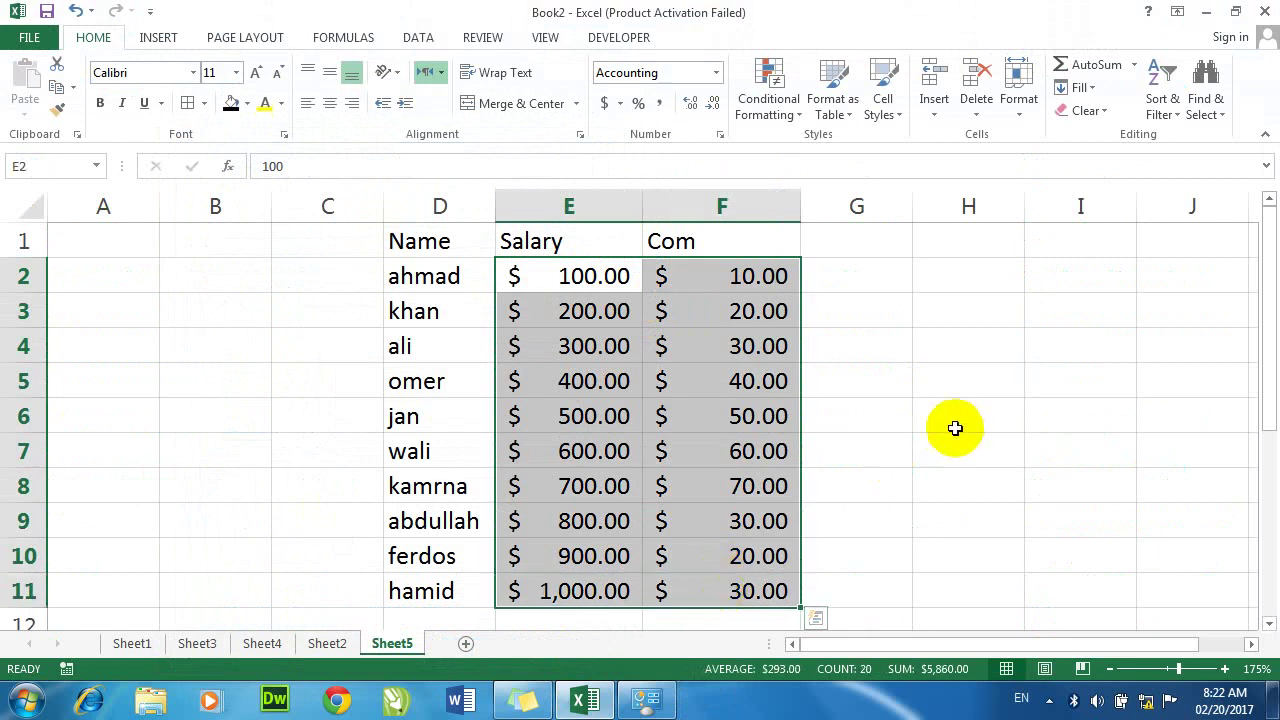
- Give E2:F11 the custom format #,##0.00 [$AF-101A] so amounts read like 100.00 AF
left_click(886, 380)
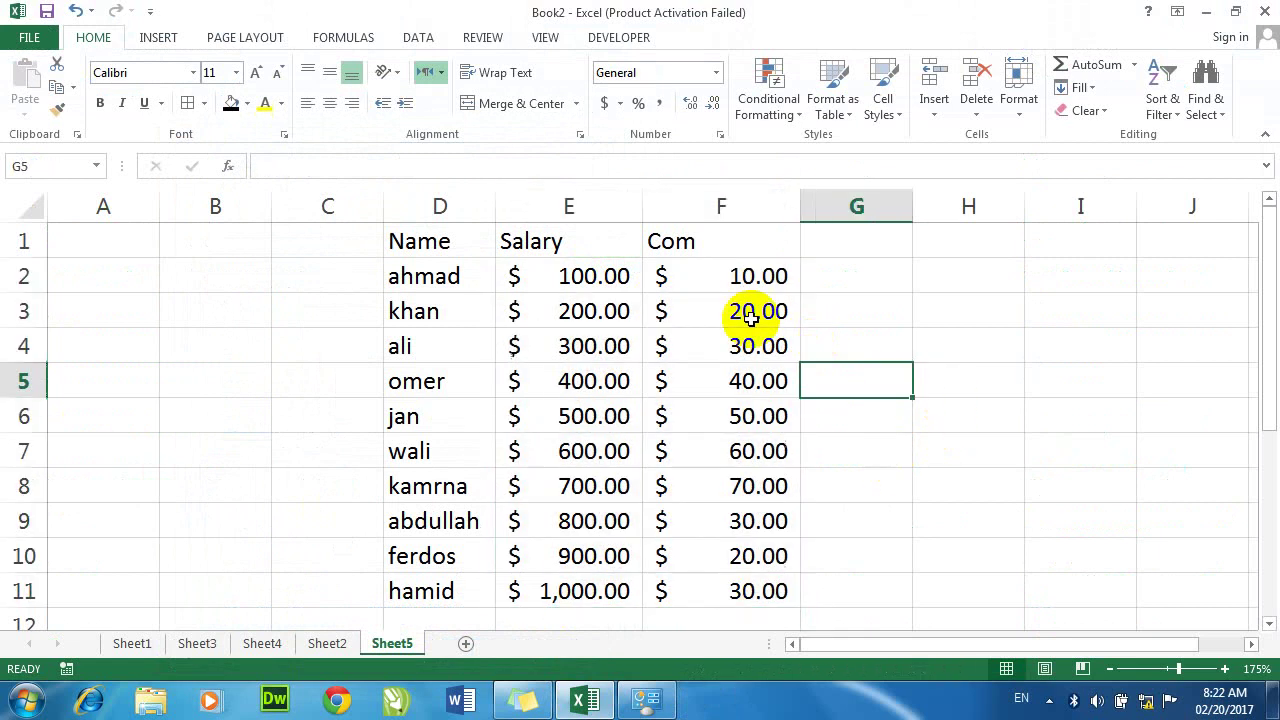
mouse_move(594, 277)
left_mouse_down()
mouse_move(716, 495)
mouse_move(729, 588)
left_mouse_up()
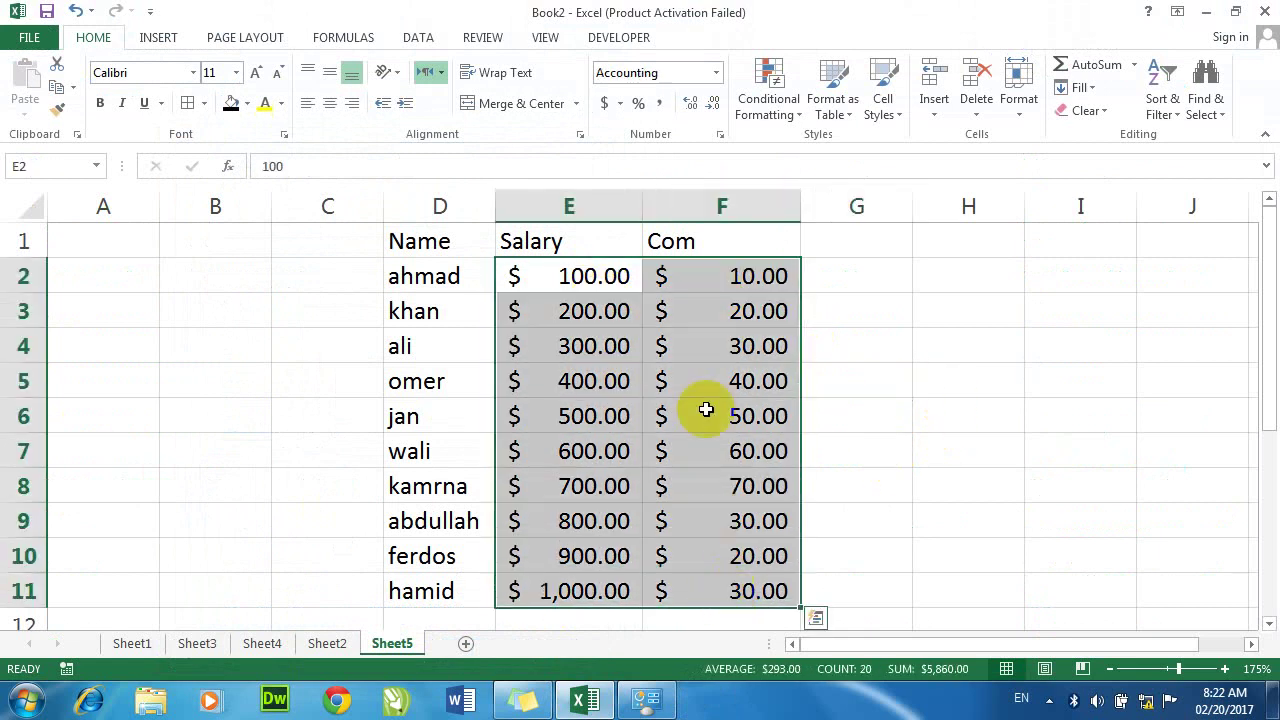
left_click(620, 104)
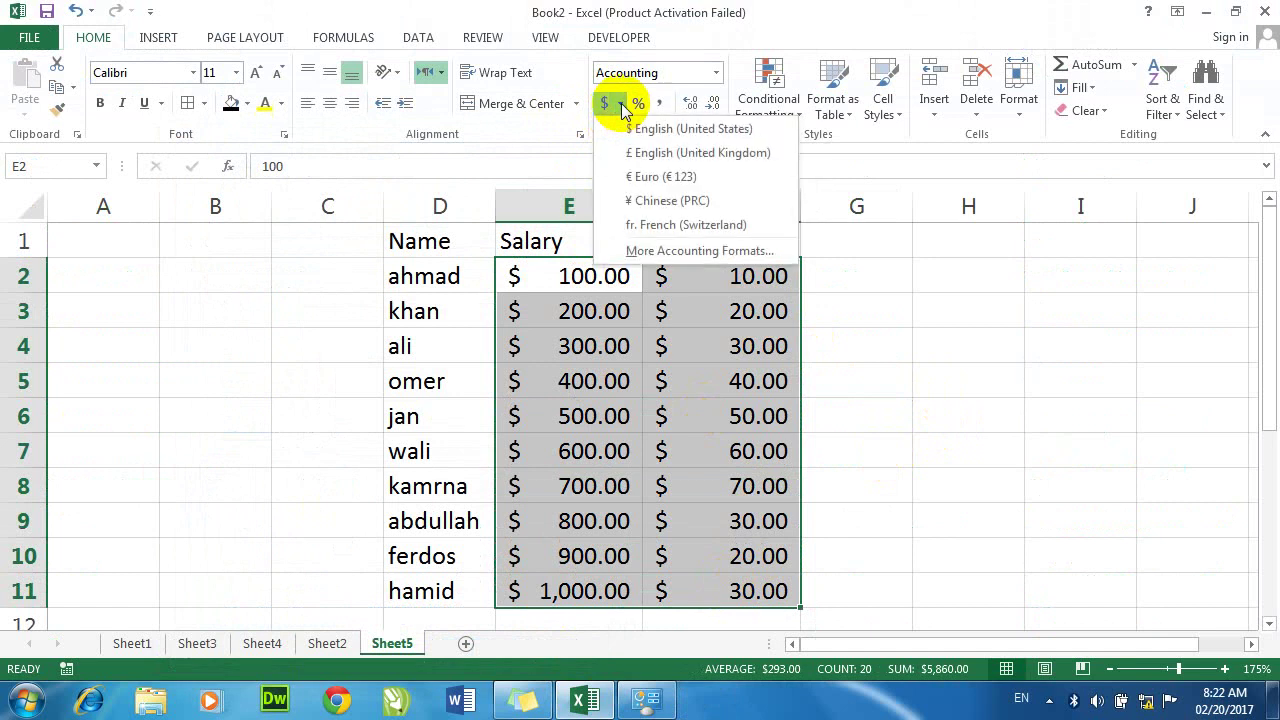
left_click(686, 251)
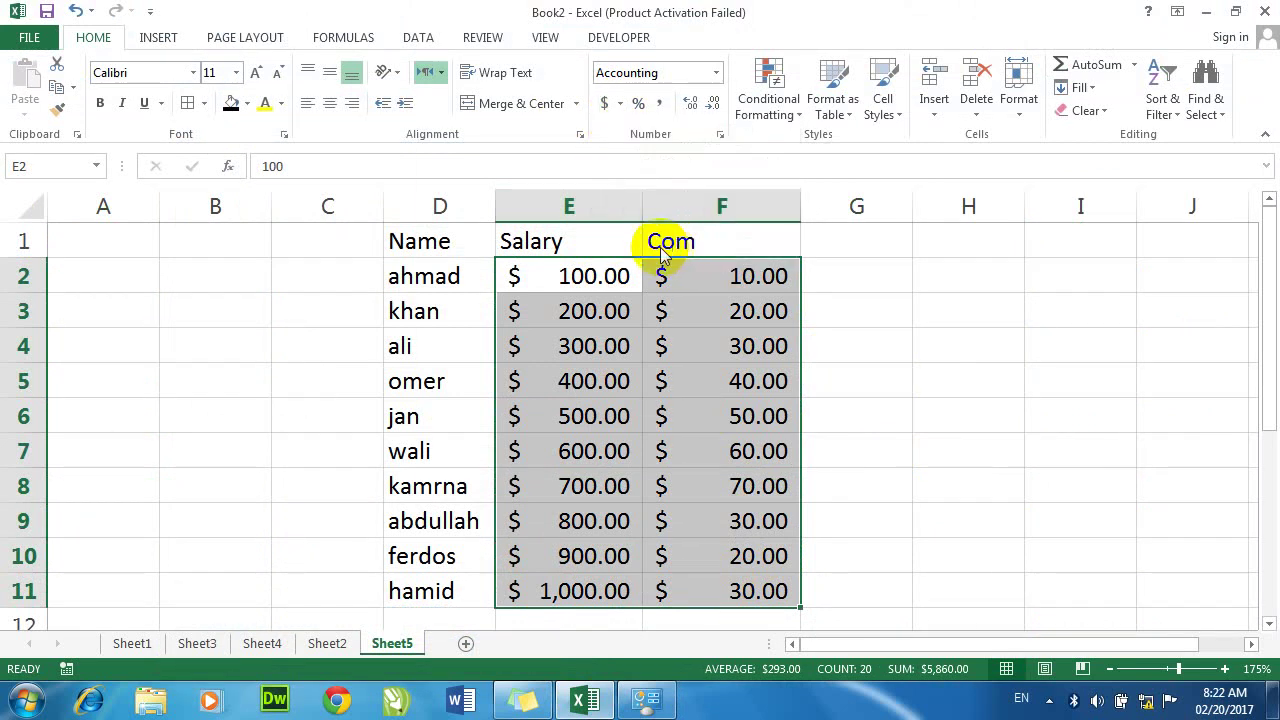
left_click(480, 379)
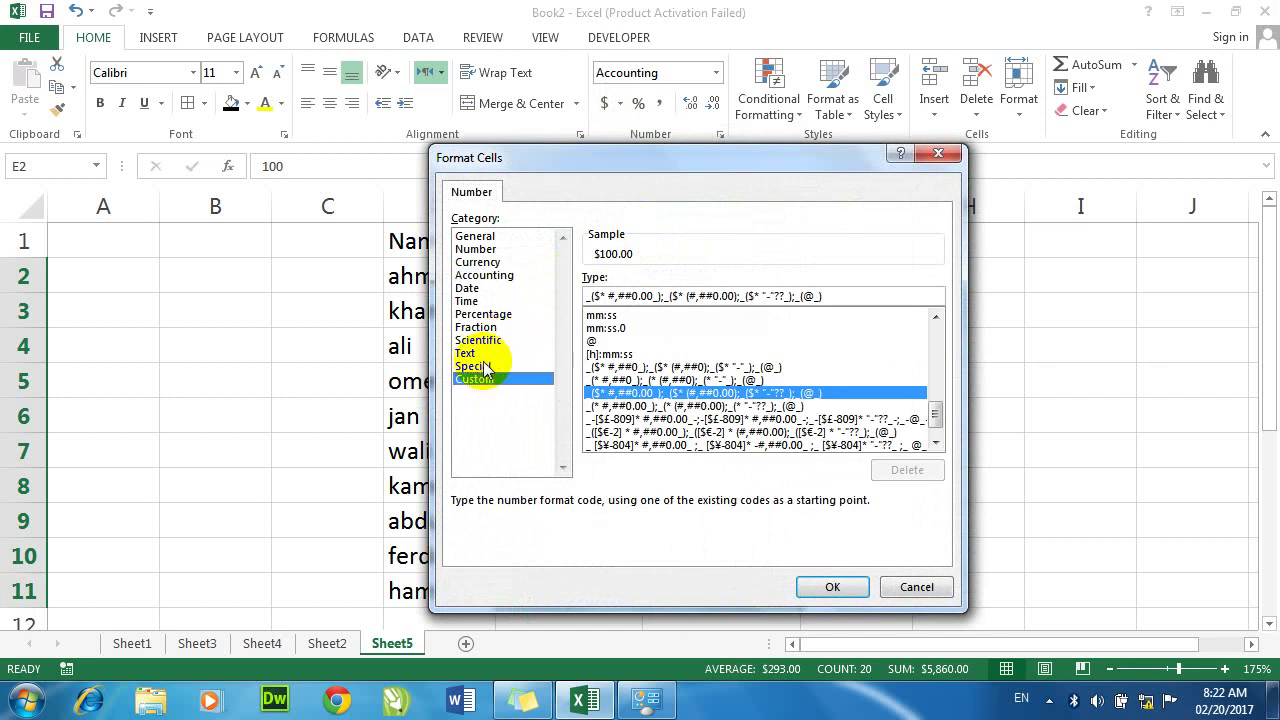
left_click(492, 262)
left_click(935, 304)
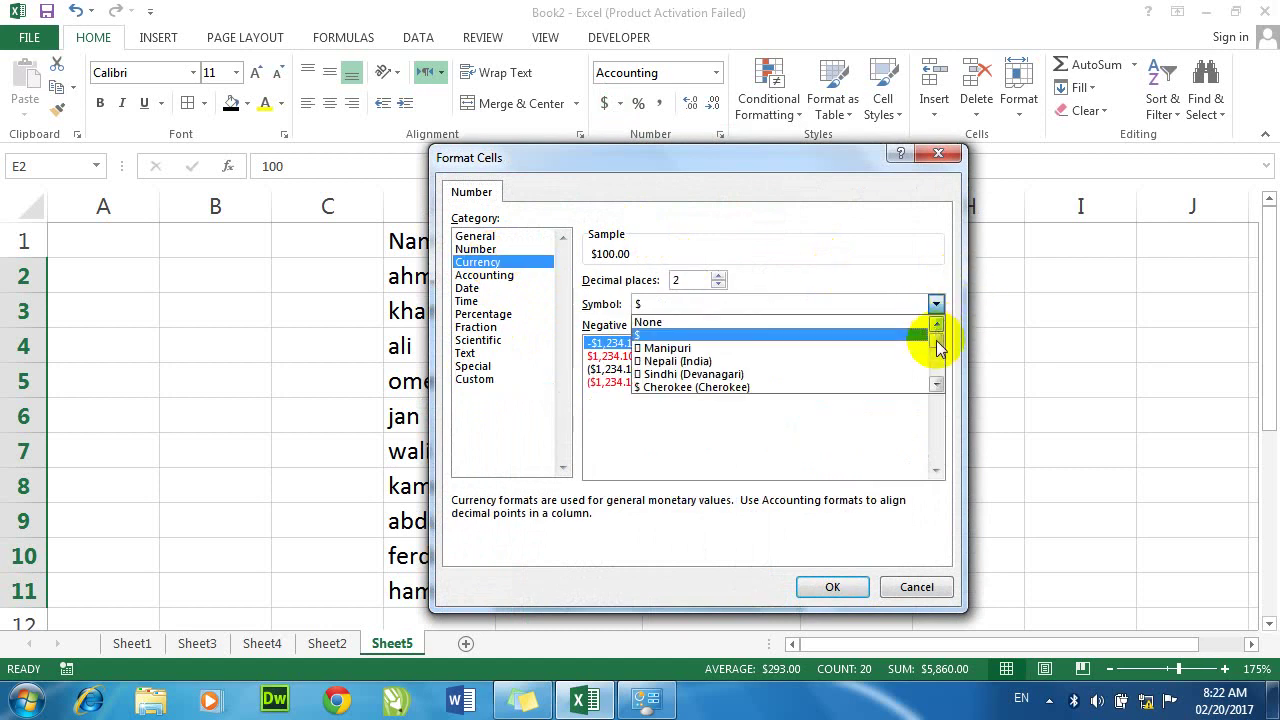
left_click_drag(938, 347, 936, 349)
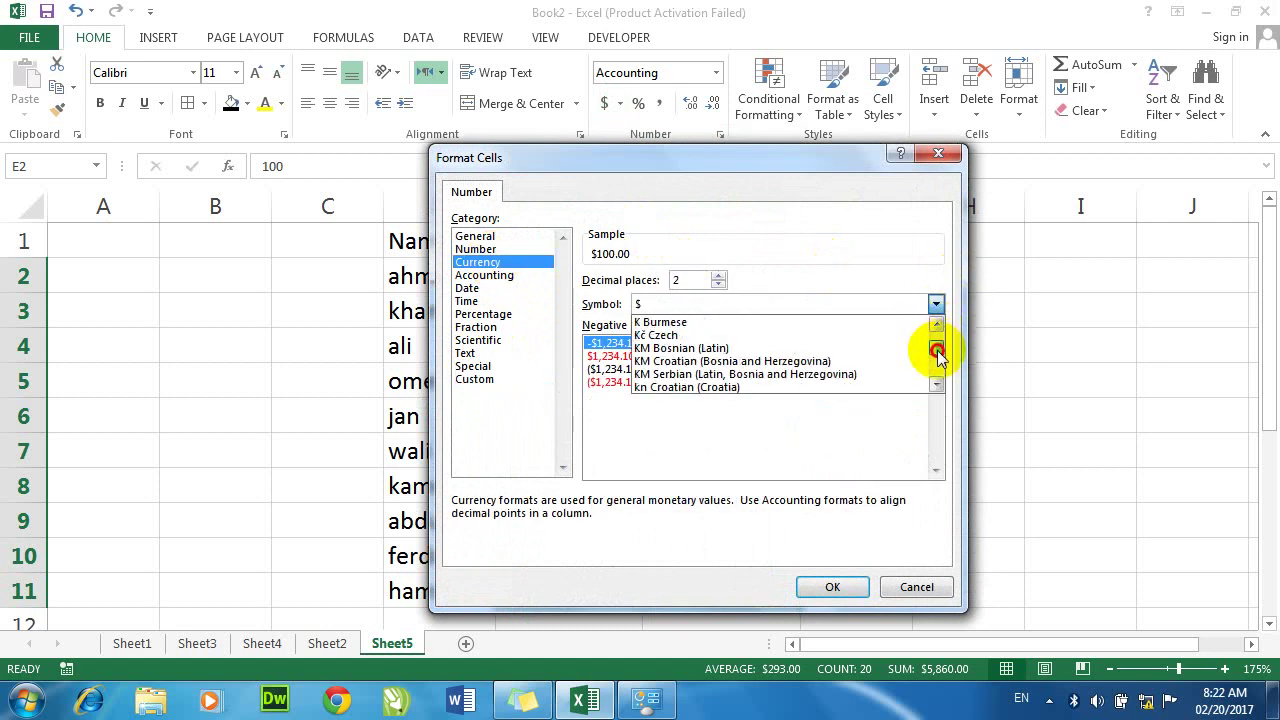
left_click(659, 366)
left_click(484, 379)
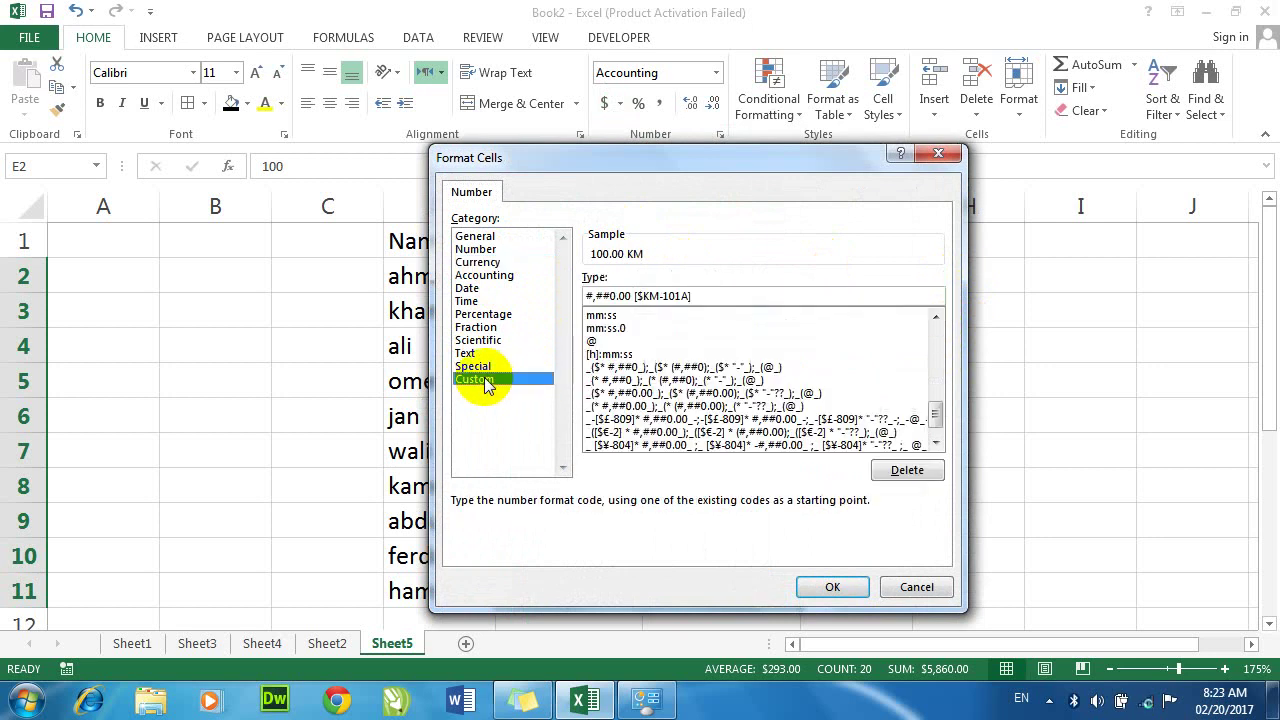
left_click(659, 296)
type("AF")
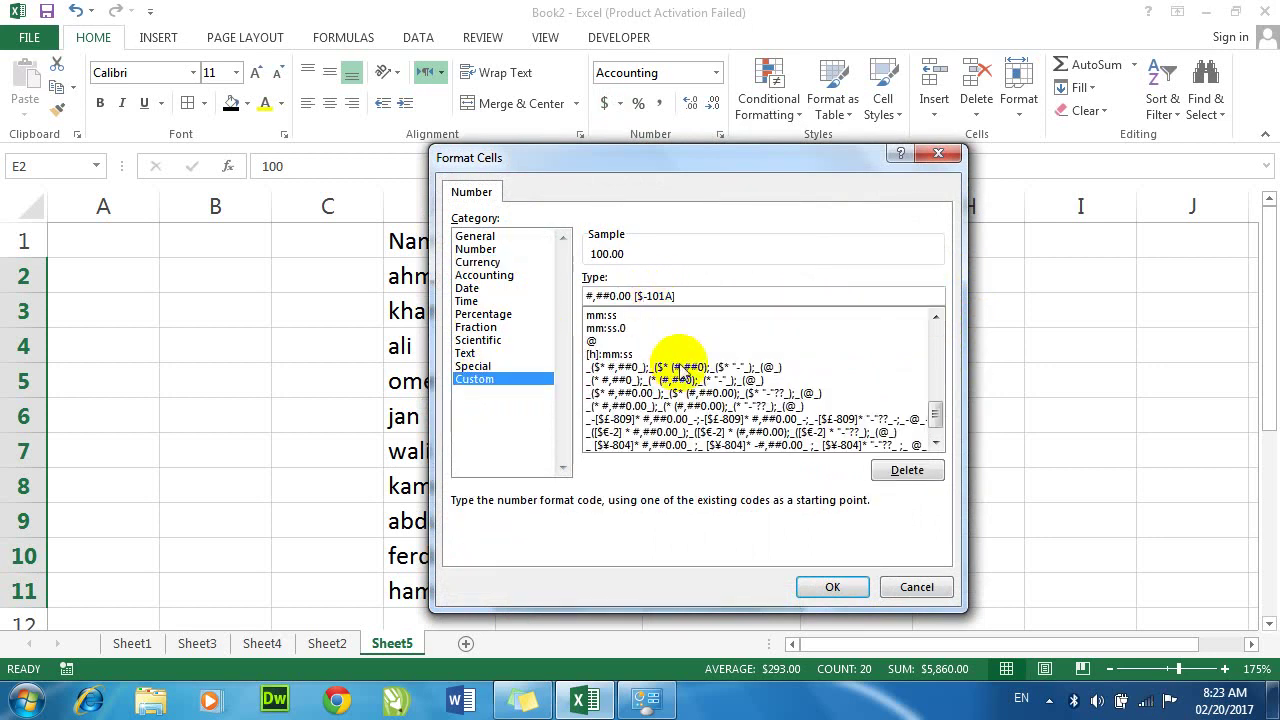
left_click(830, 587)
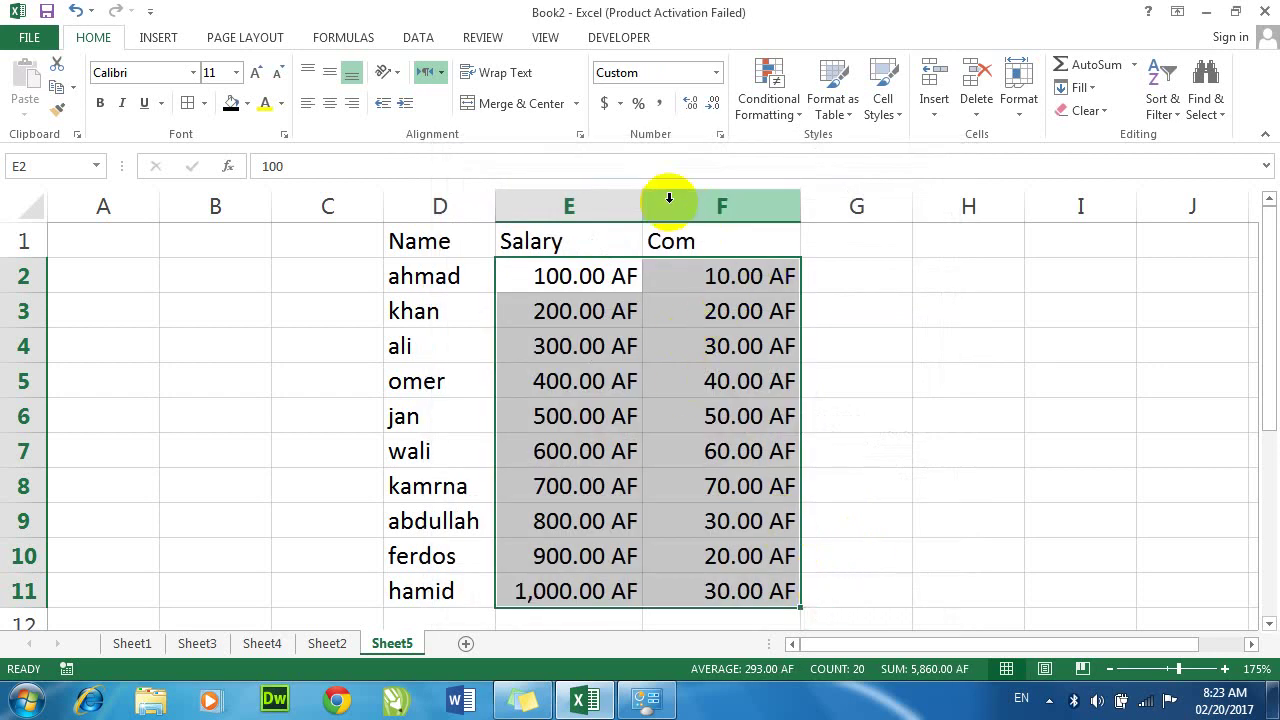
- Widen column E and choose CYP as the Accounting currency symbol in Format Cells
left_click_drag(647, 204, 677, 207)
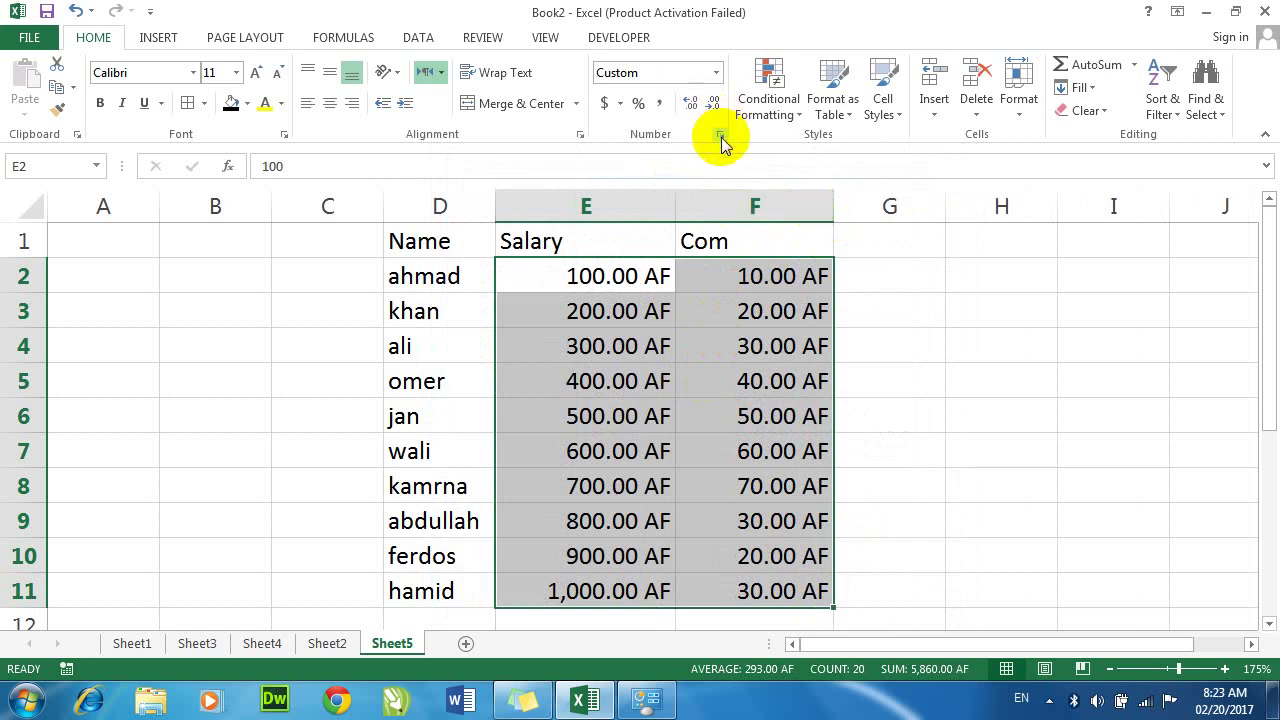
left_click(620, 104)
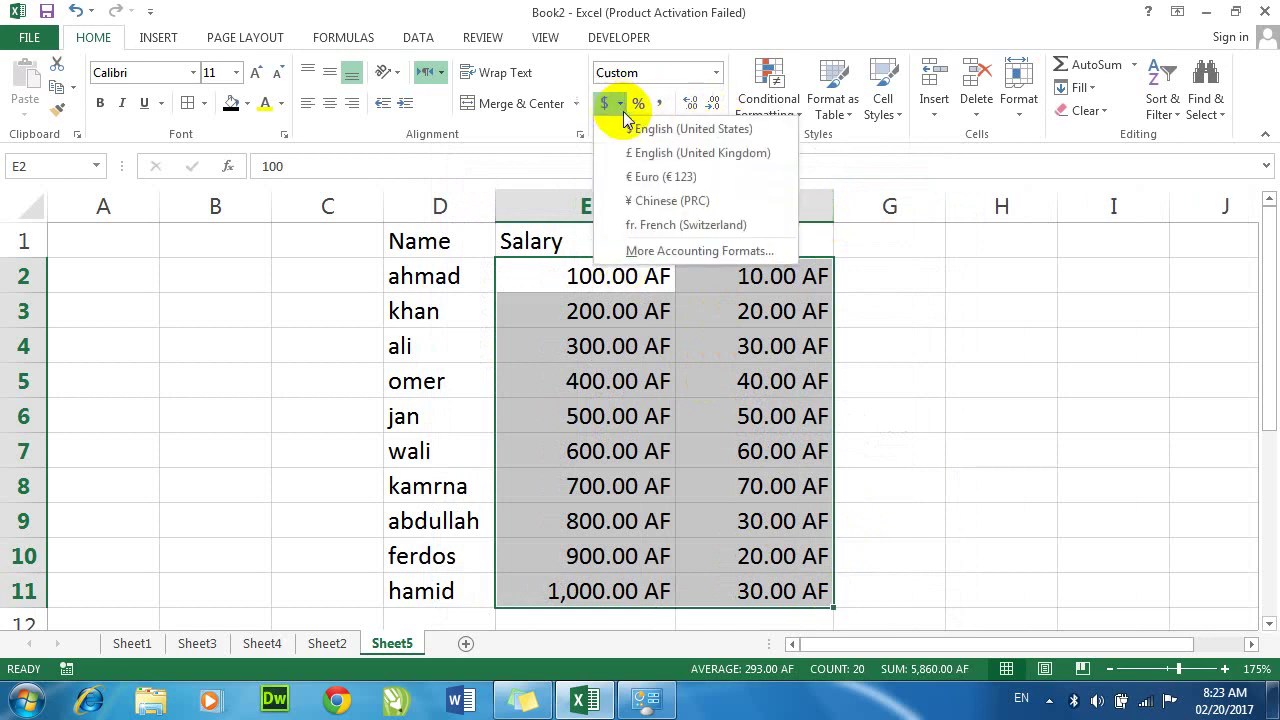
left_click(668, 252)
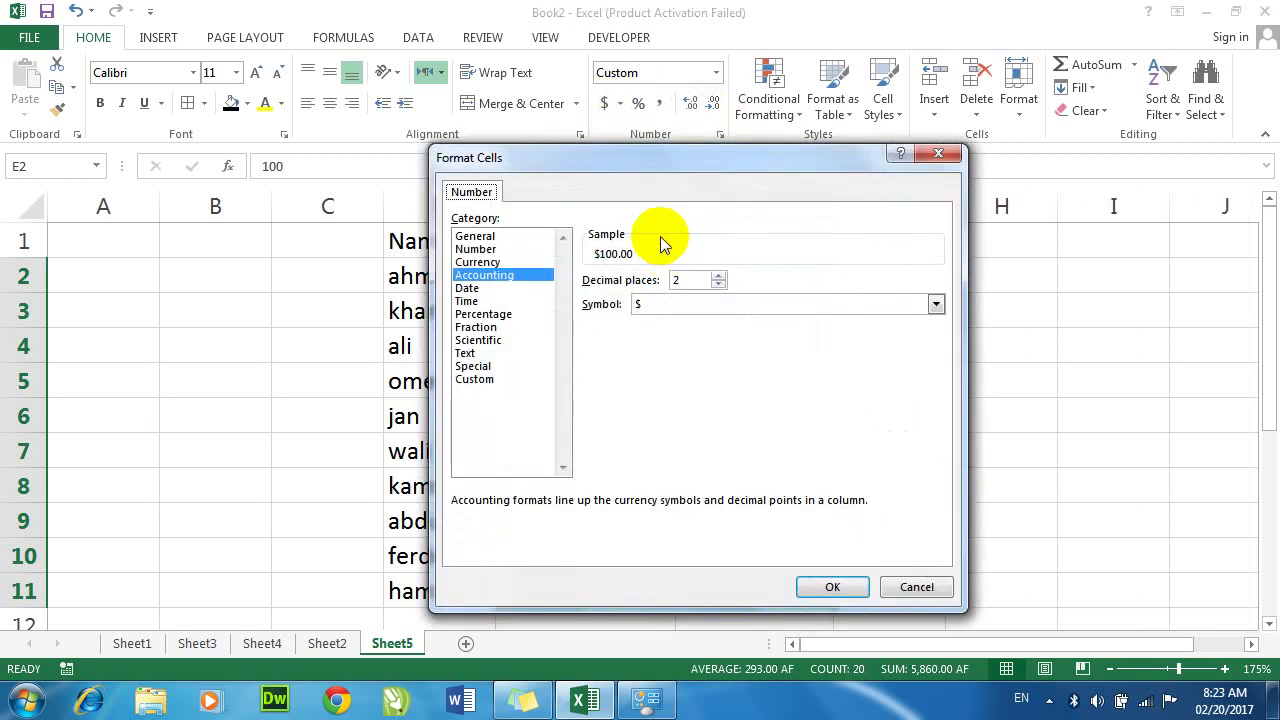
left_click(478, 262)
left_click(484, 275)
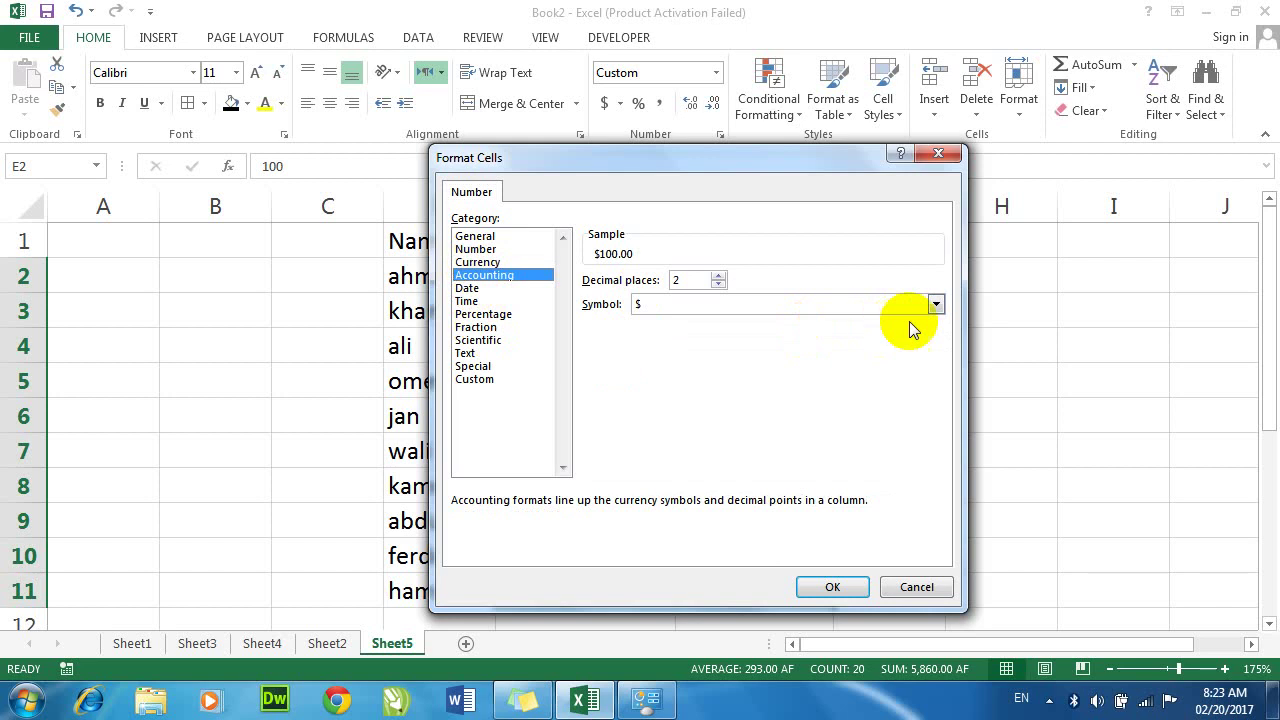
left_click(935, 304)
scroll(790, 370, "down", 2)
scroll(700, 380, "down", 6)
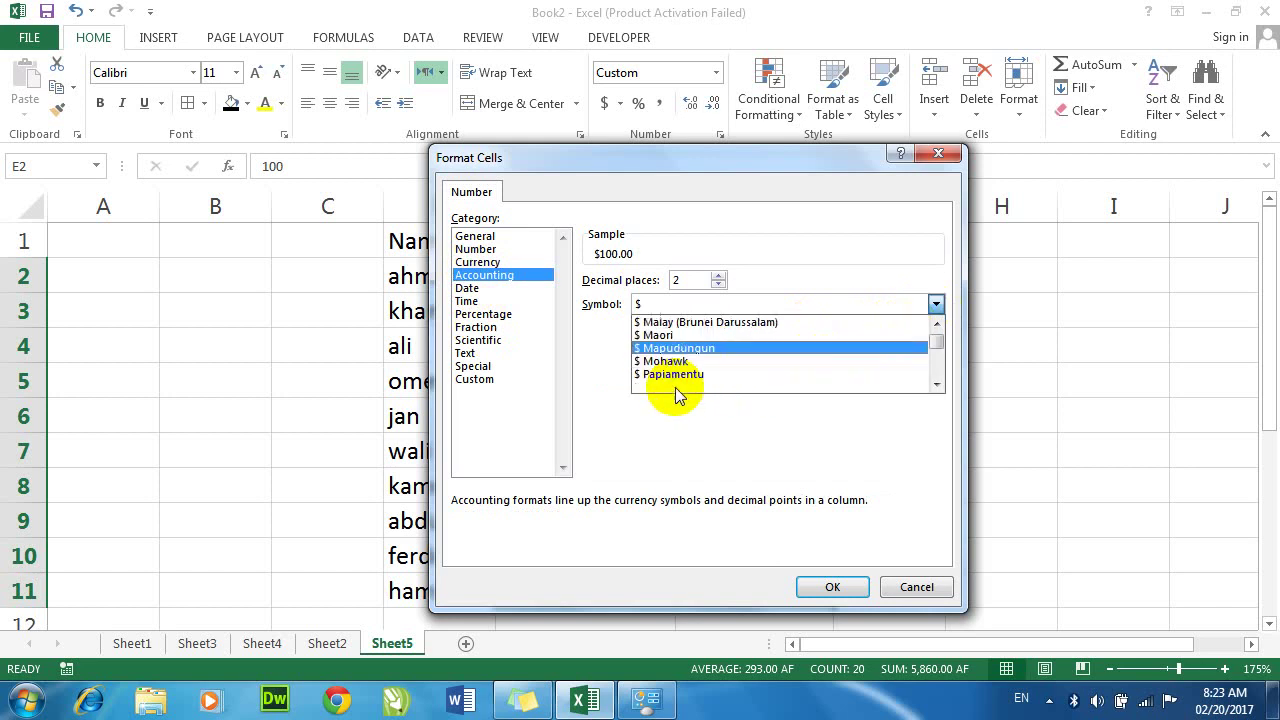
scroll(660, 375, "down", 4)
left_click_drag(933, 345, 936, 358)
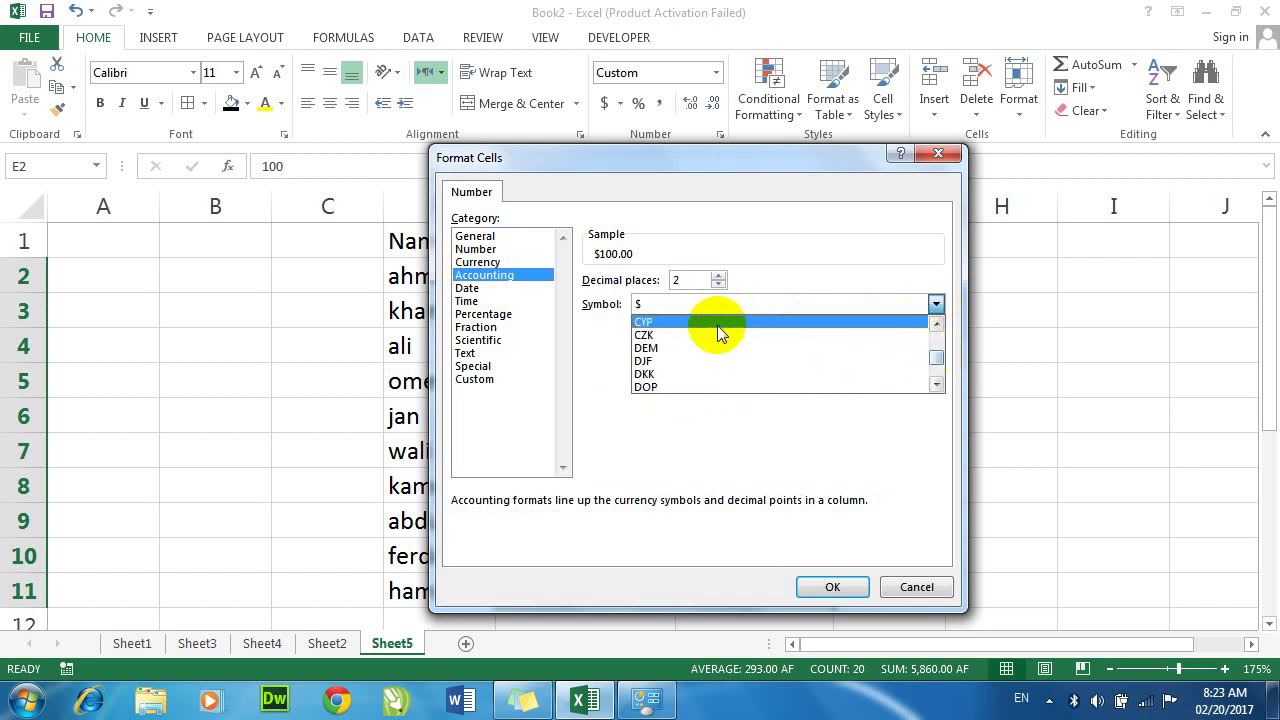
left_click(714, 323)
- Replace CYP with AFG in the custom format code and apply it to the amounts
left_click(486, 380)
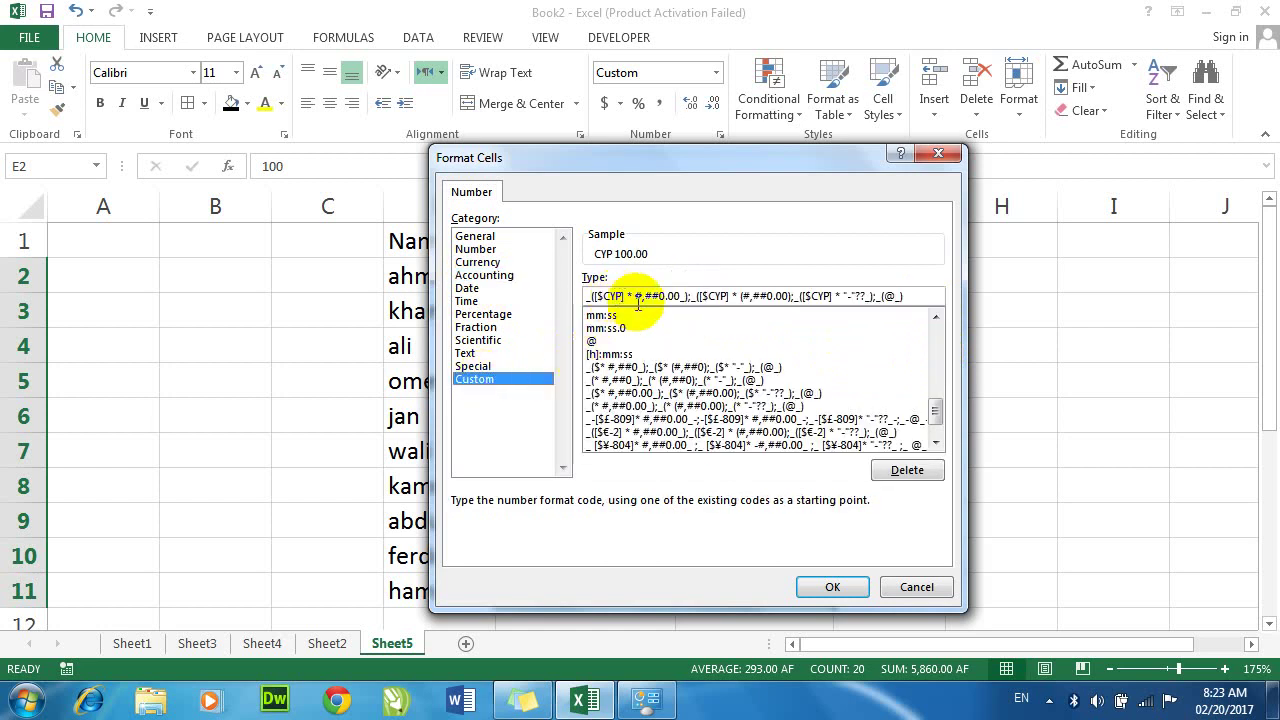
left_click(621, 296)
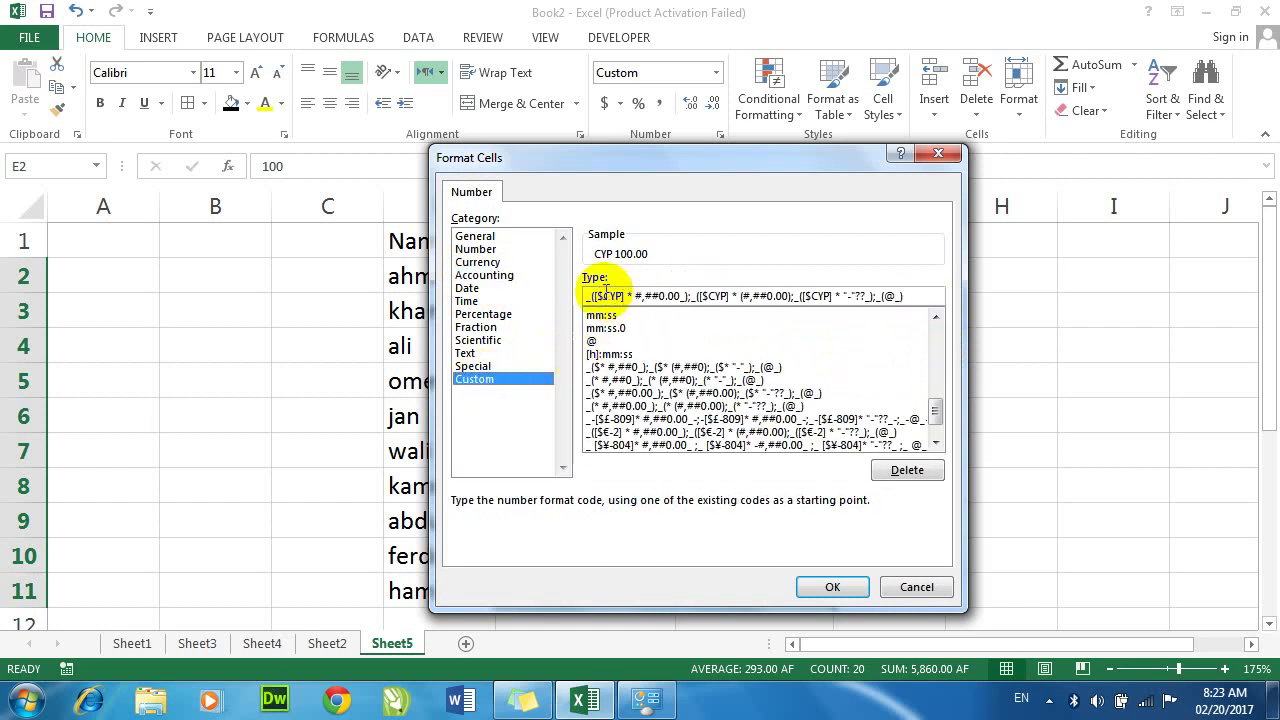
left_click(619, 296)
double_click(619, 296)
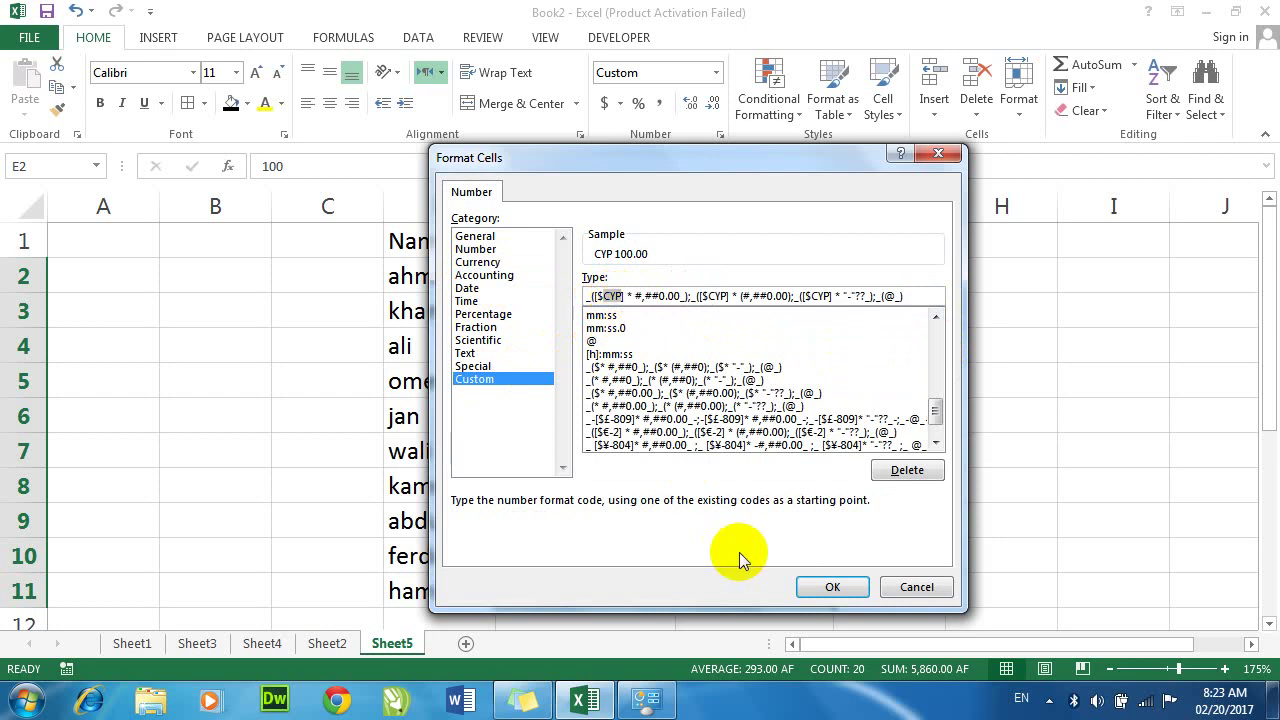
type("AF")
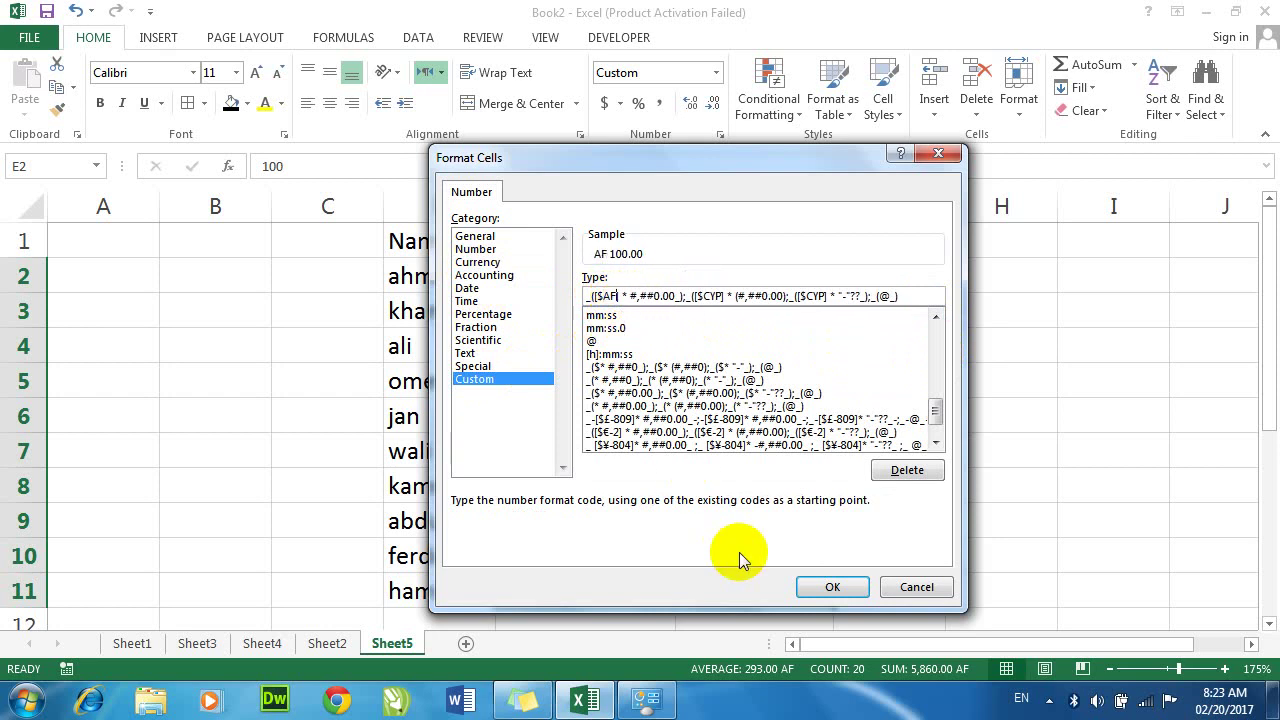
type("G")
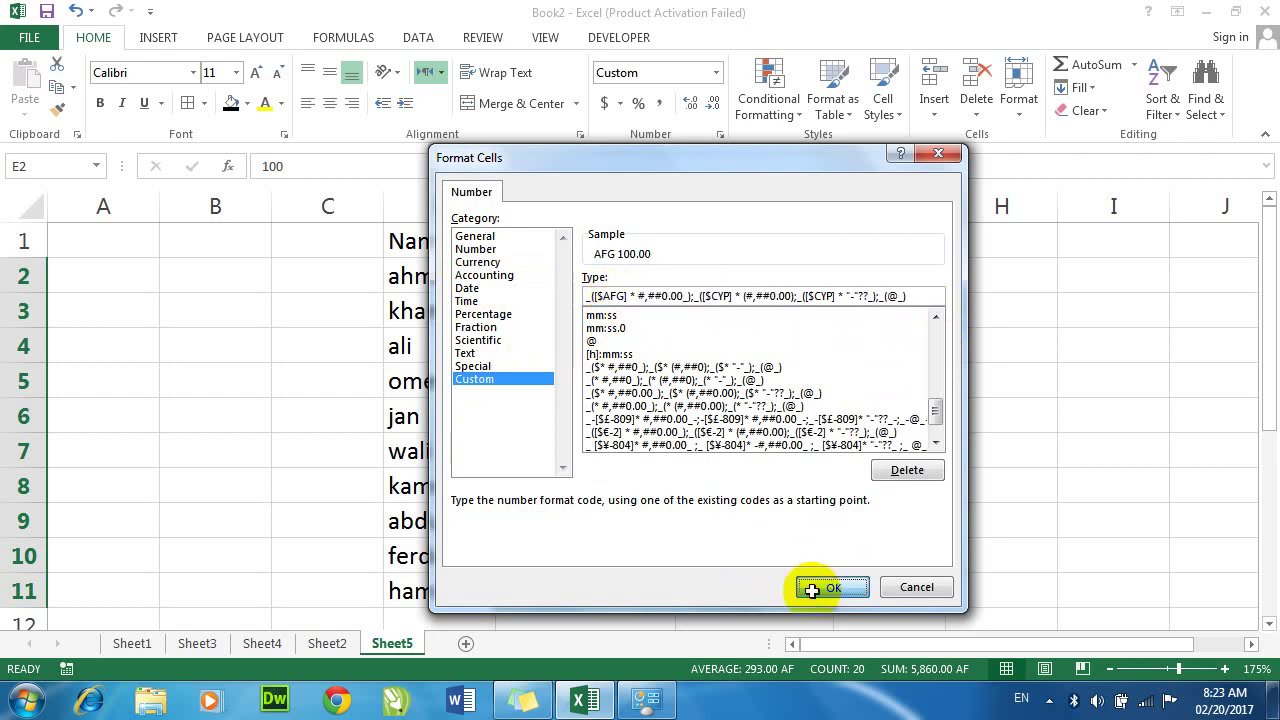
left_click(828, 587)
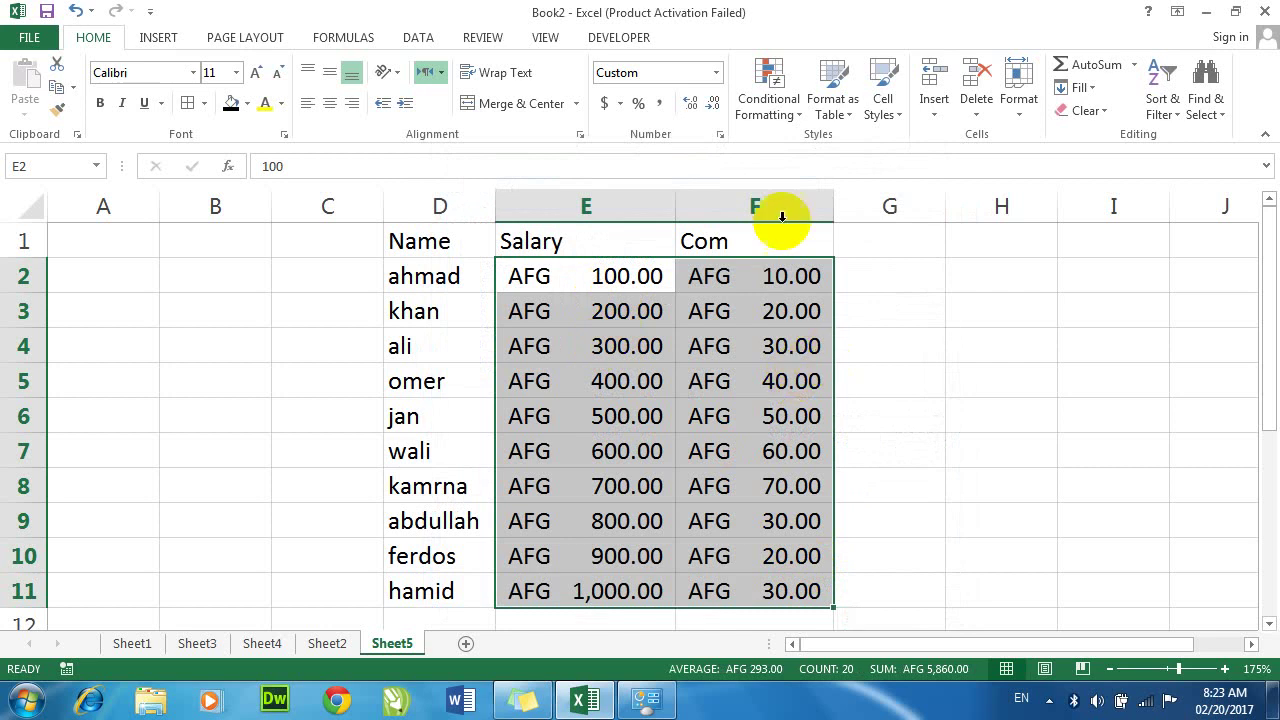
- Add the heading Per in H1 and apply Percent Style to H2:H11
left_click(957, 322)
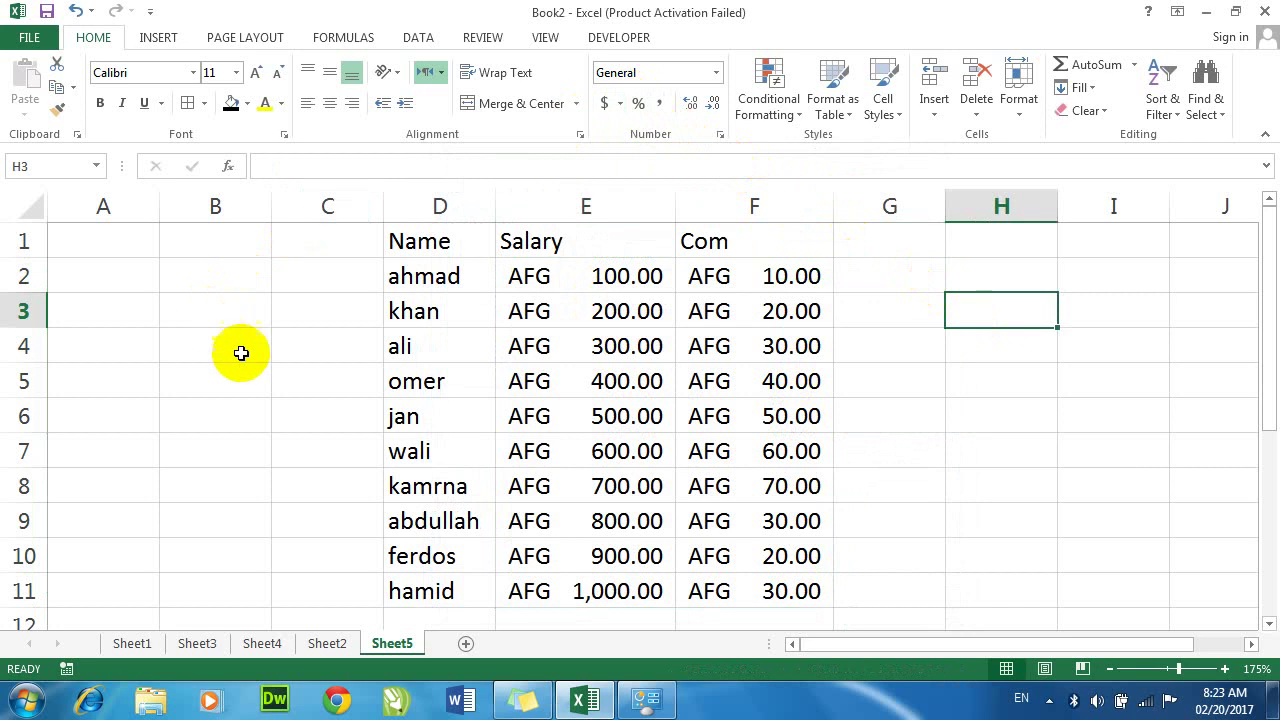
left_click(984, 248)
type("Per")
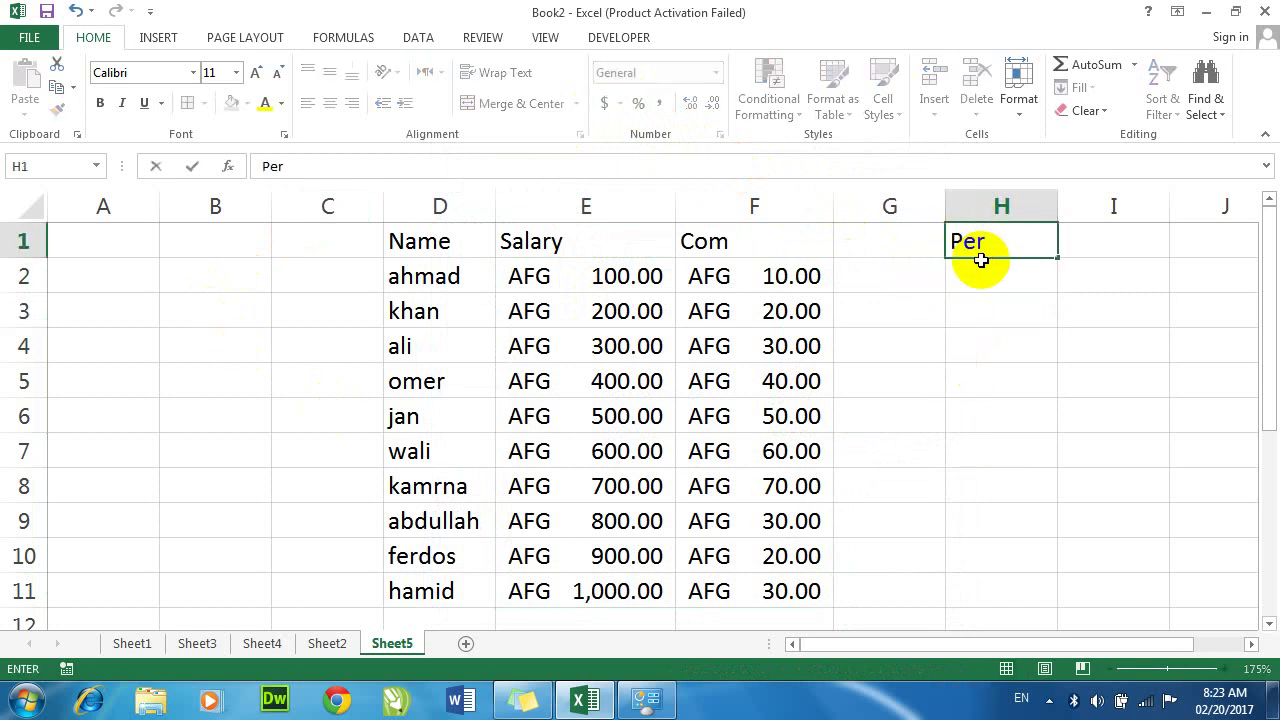
key("Return")
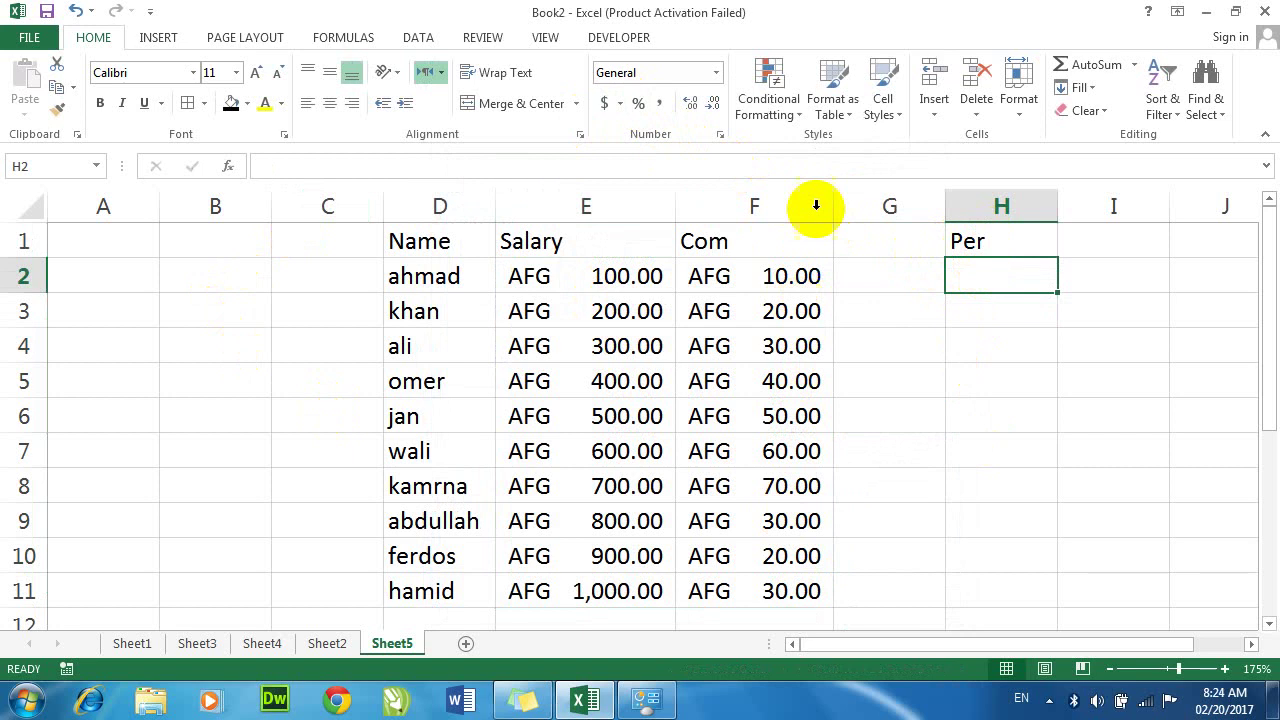
mouse_move(1003, 277)
left_mouse_down()
mouse_move(985, 496)
mouse_move(994, 584)
left_mouse_up()
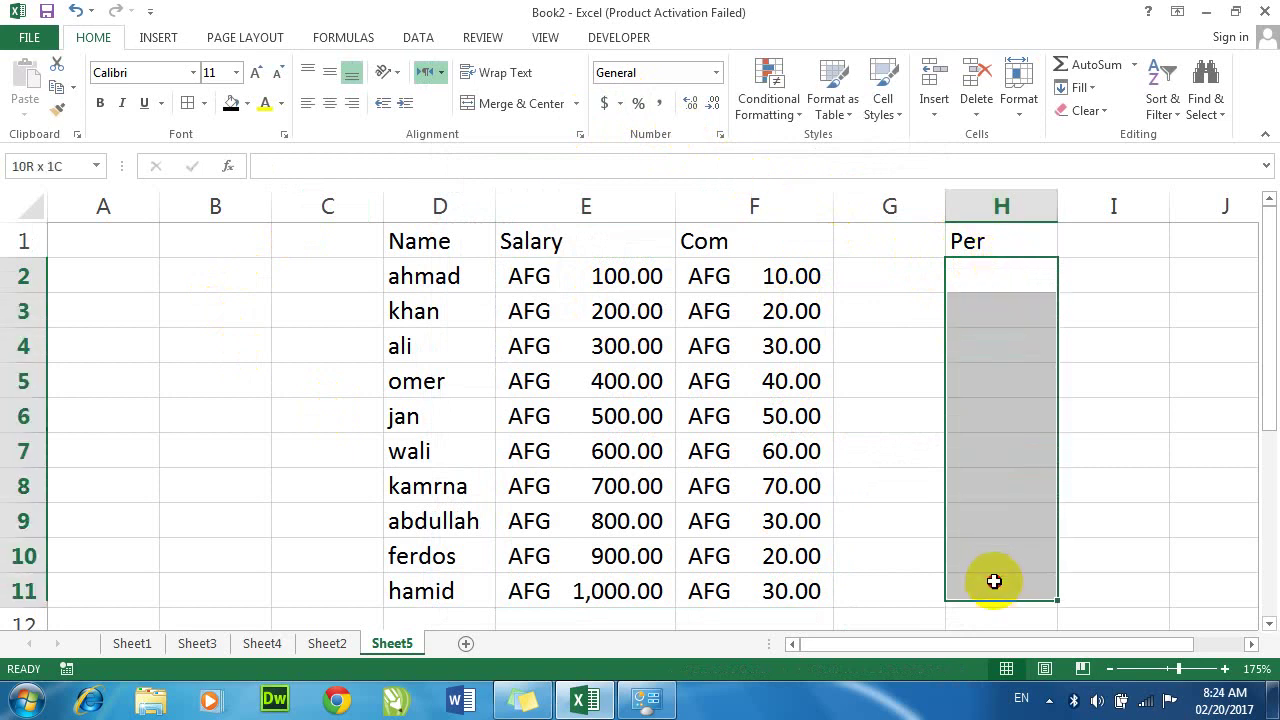
left_click(638, 105)
- Enter 3%, 55%, 66%, 77%, 44%, 5%, 6% and 7% down H2:H9
left_click(968, 277)
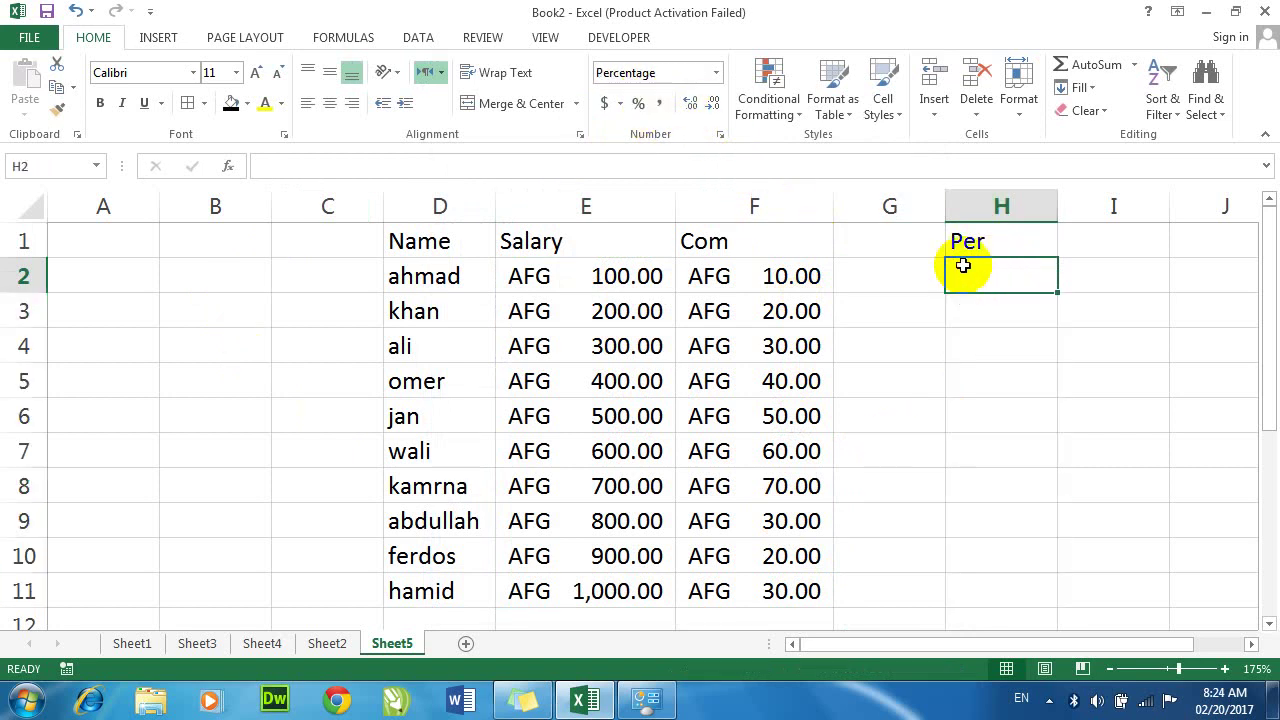
type("44% 55% 66% 77% ")
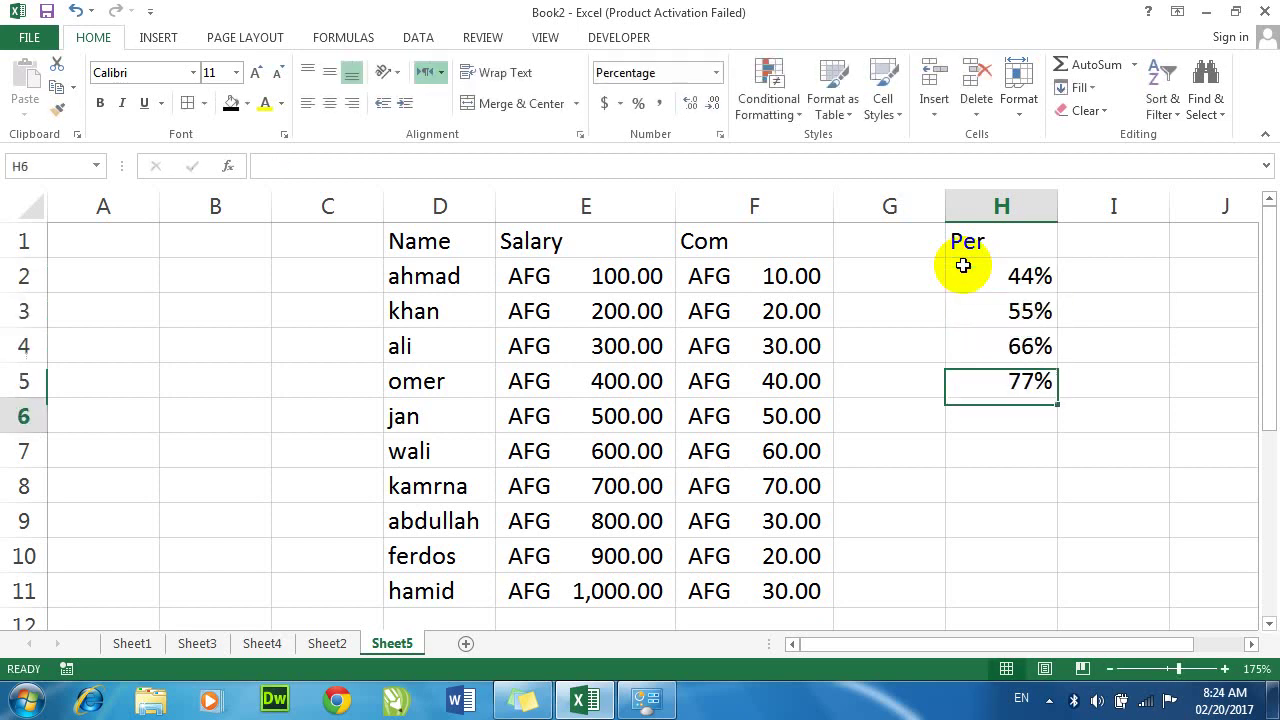
type("44")
key("Return")
type("3")
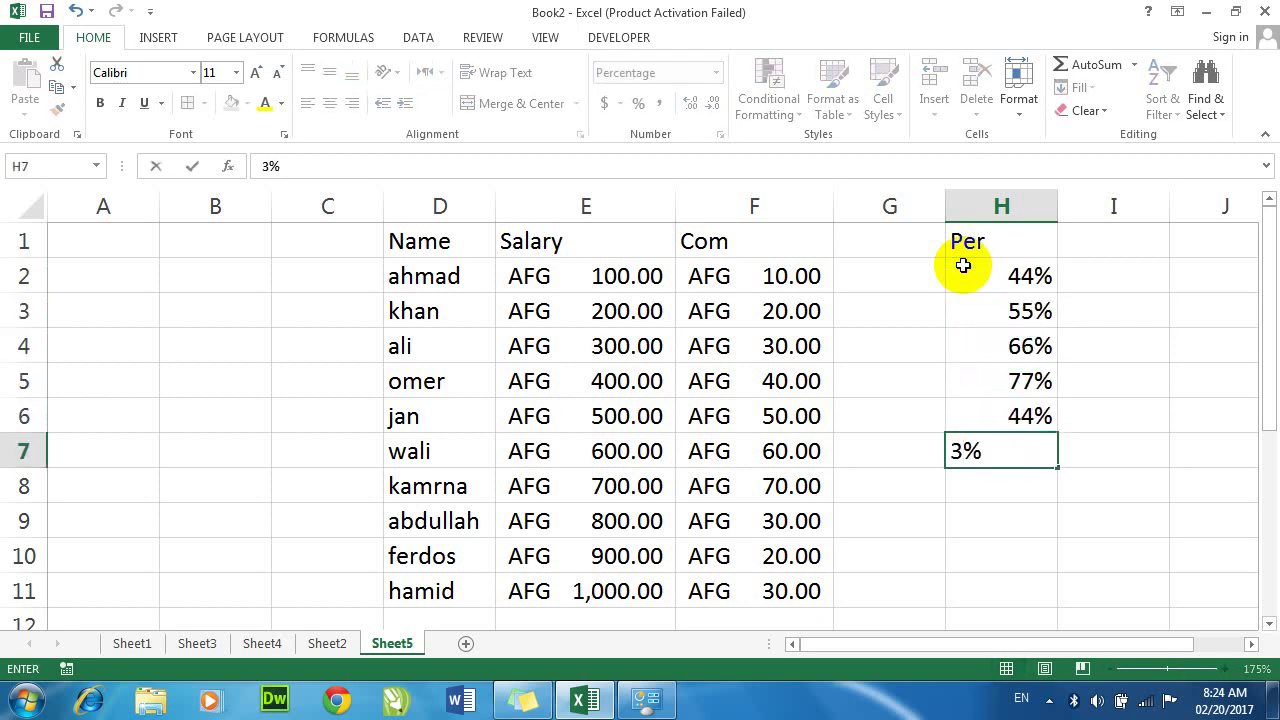
type("\\5\\6\\")
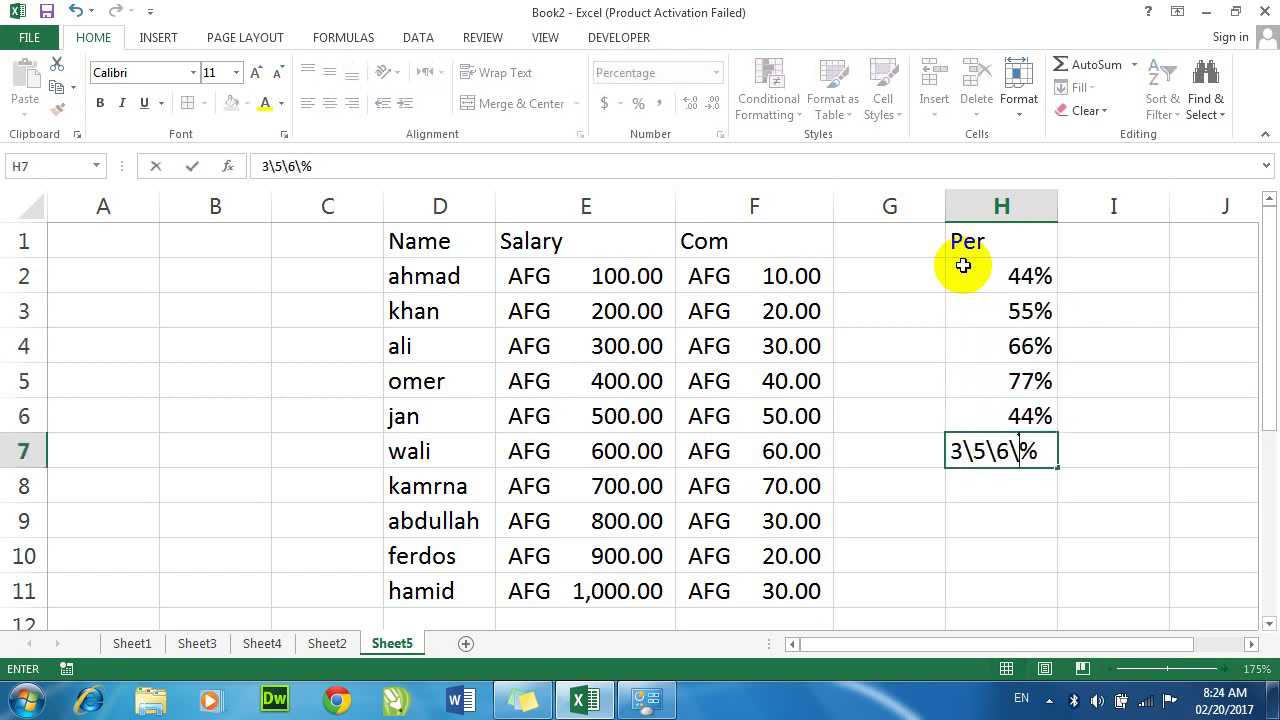
key("BackSpace")
key("BackSpace")
key("BackSpace")
type("5% 6% 7")
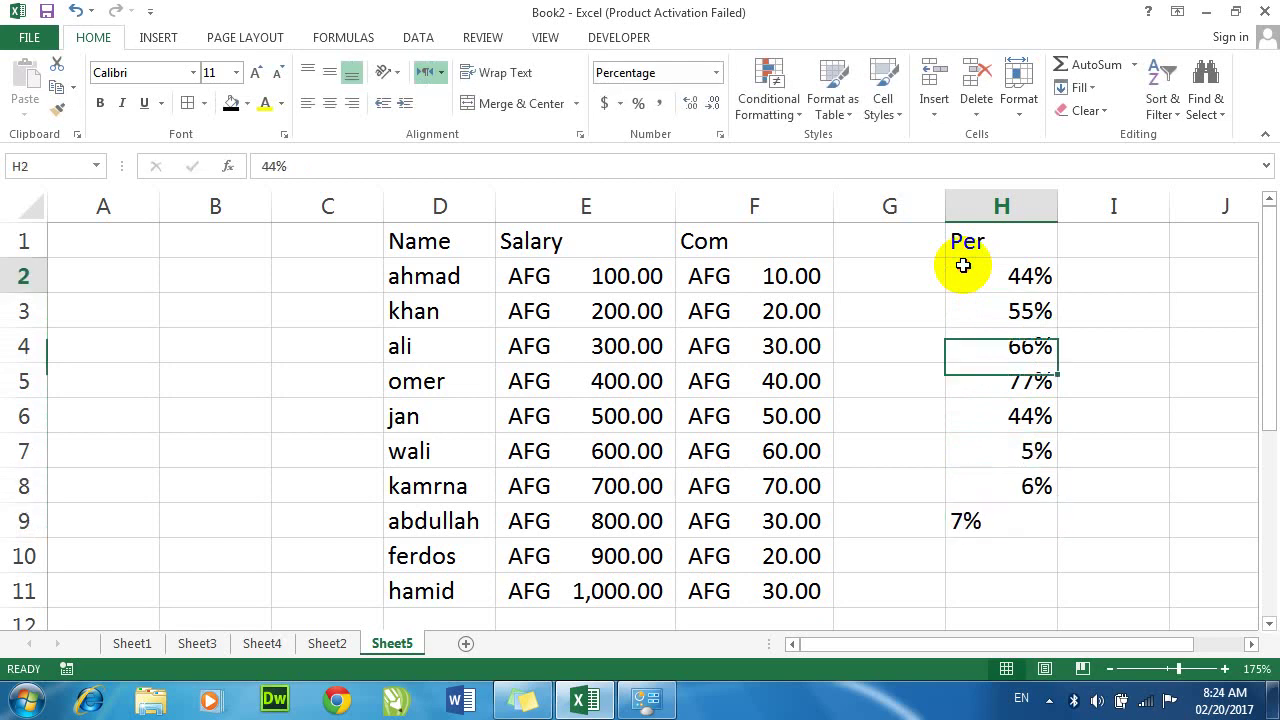
left_click(963, 265)
type("3")
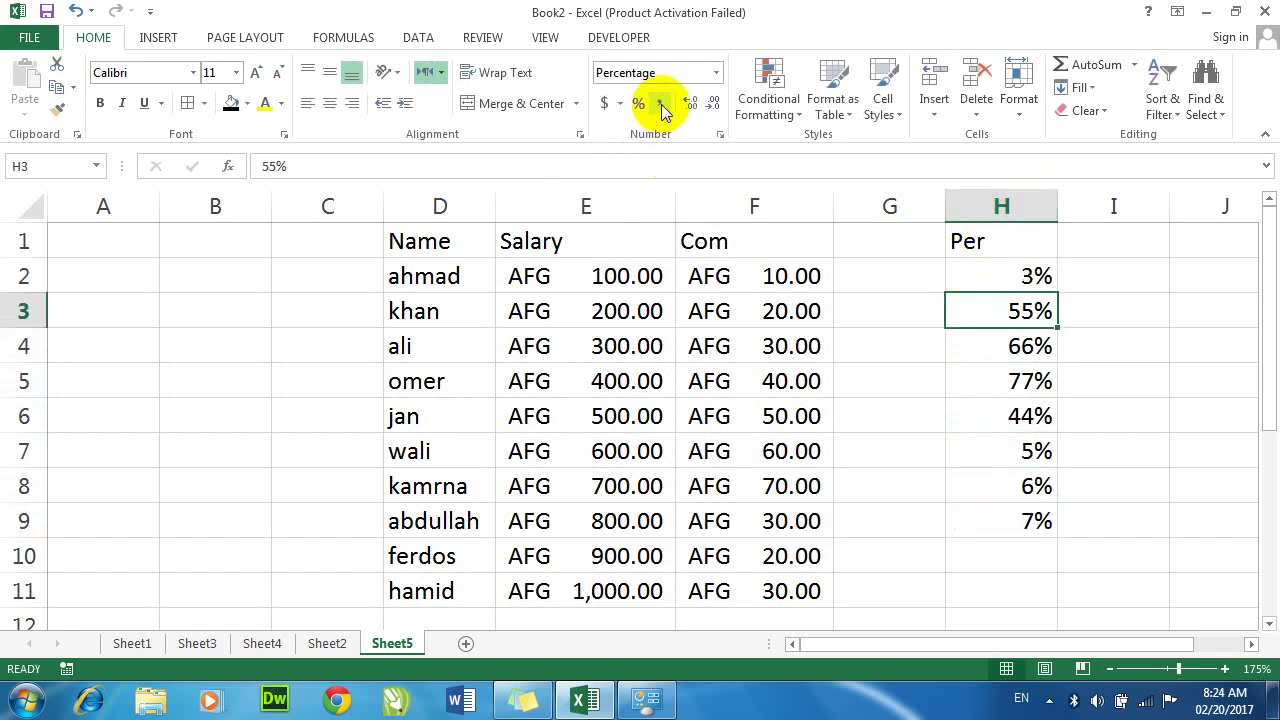
left_click(200, 241)
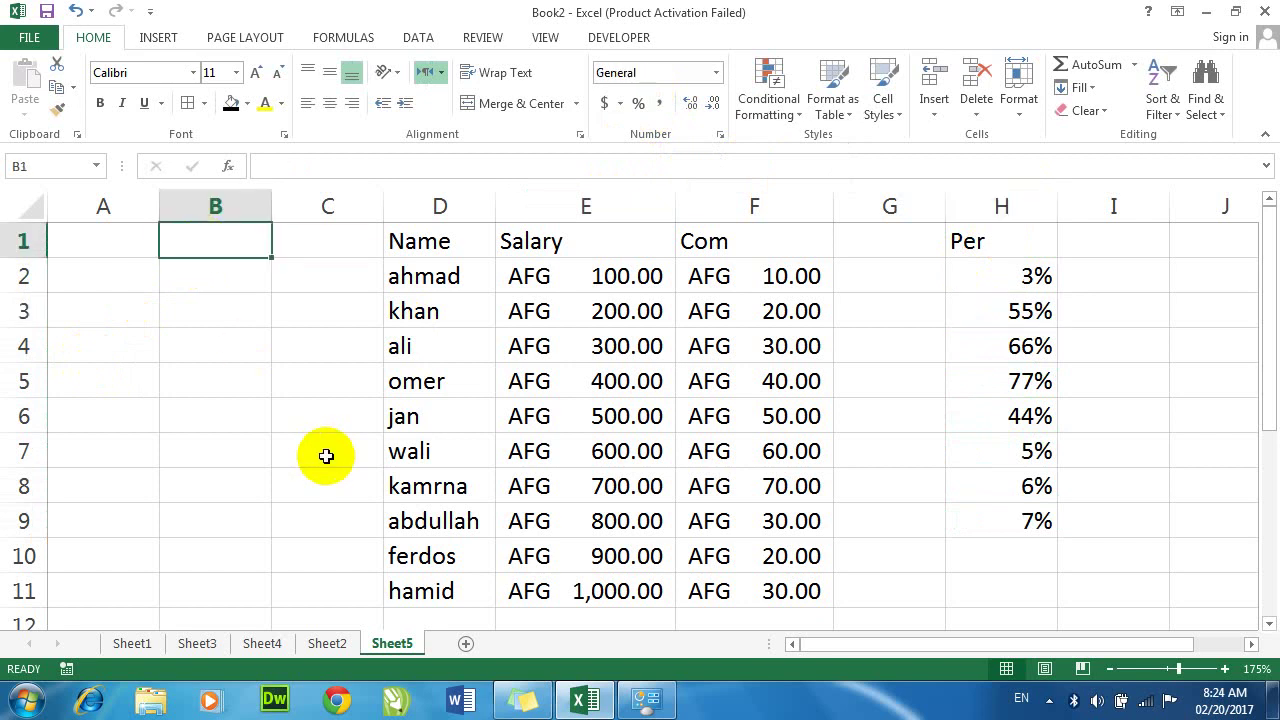
- Enter a long number in B1 and widen column B to fit it
type("87878787878")
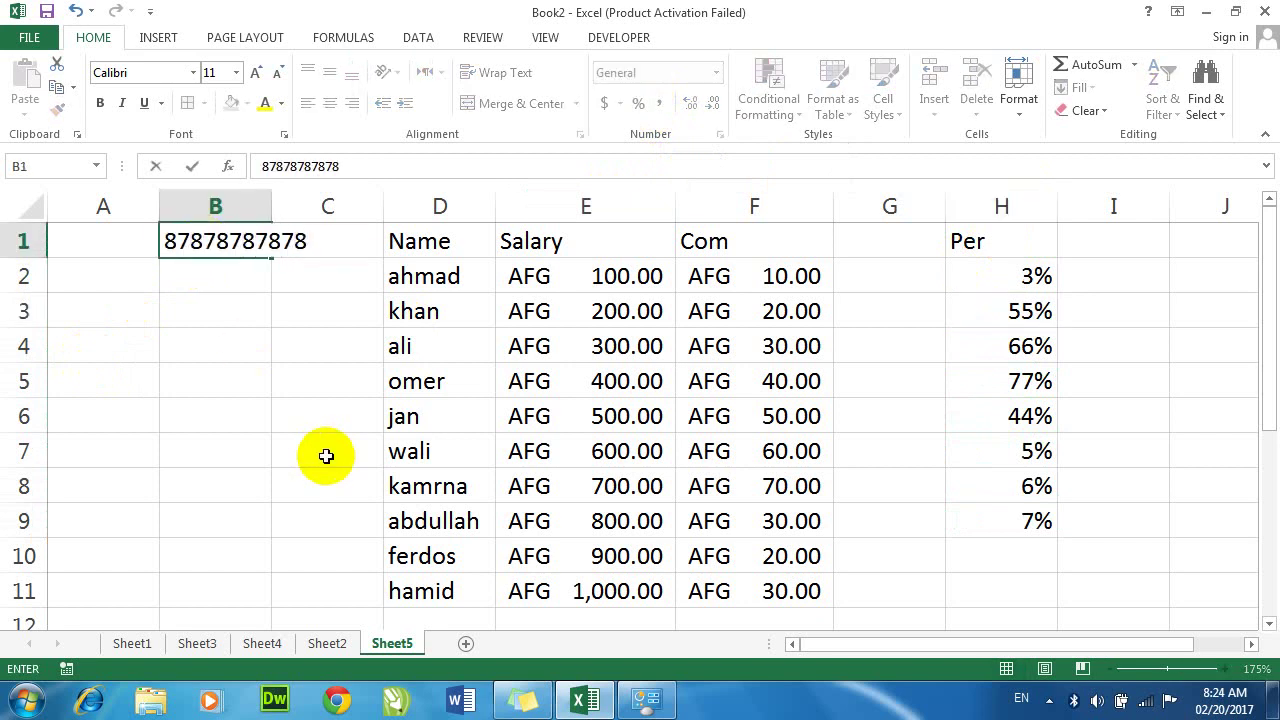
key("Return")
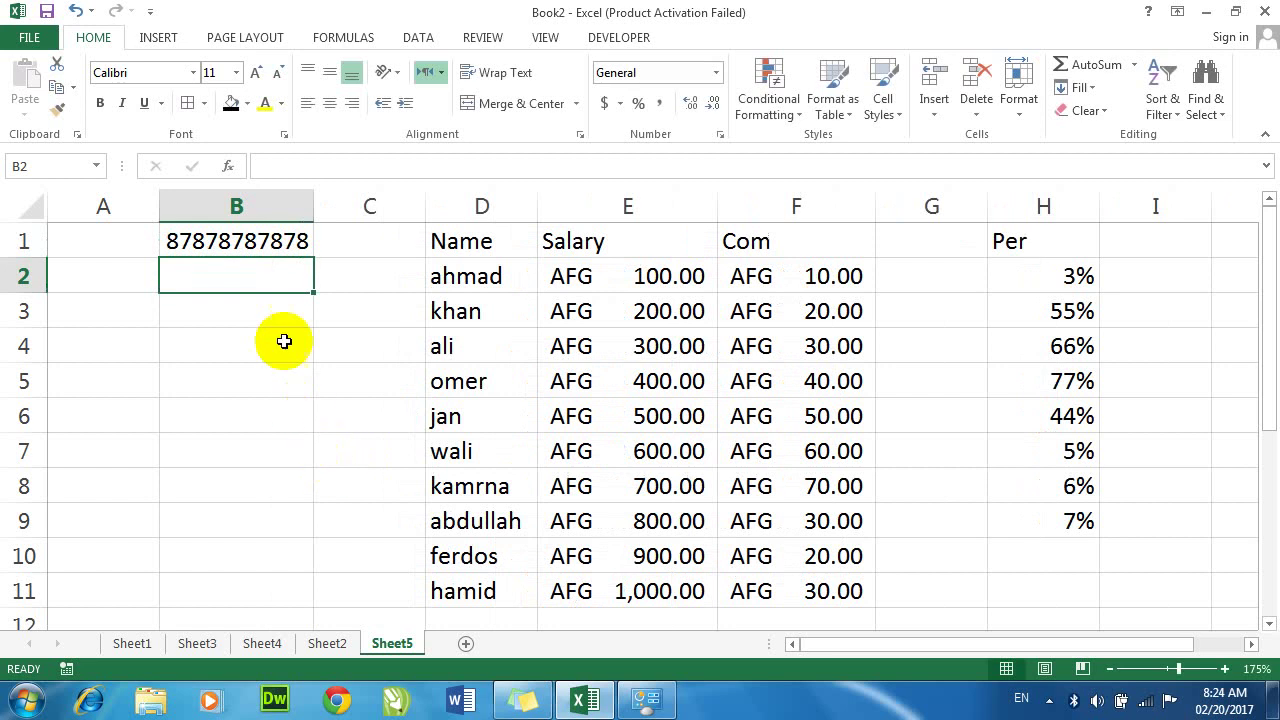
left_click_drag(314, 206, 364, 216)
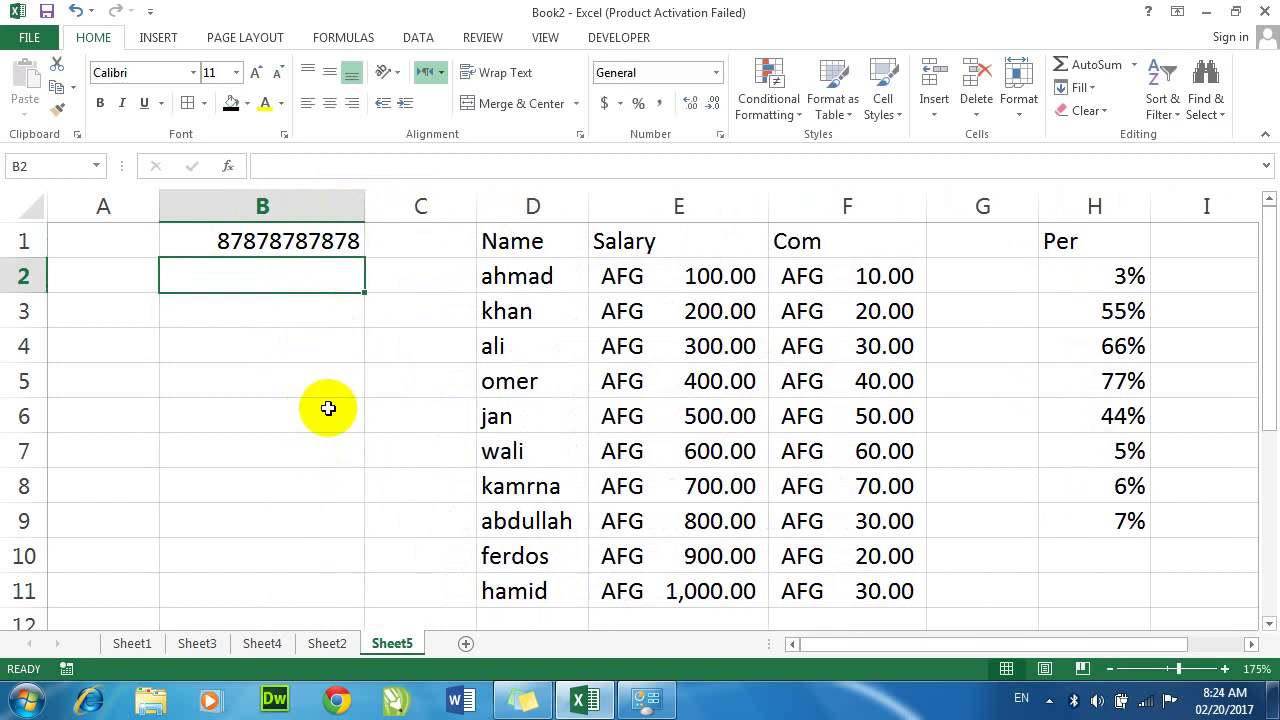
double_click(333, 241)
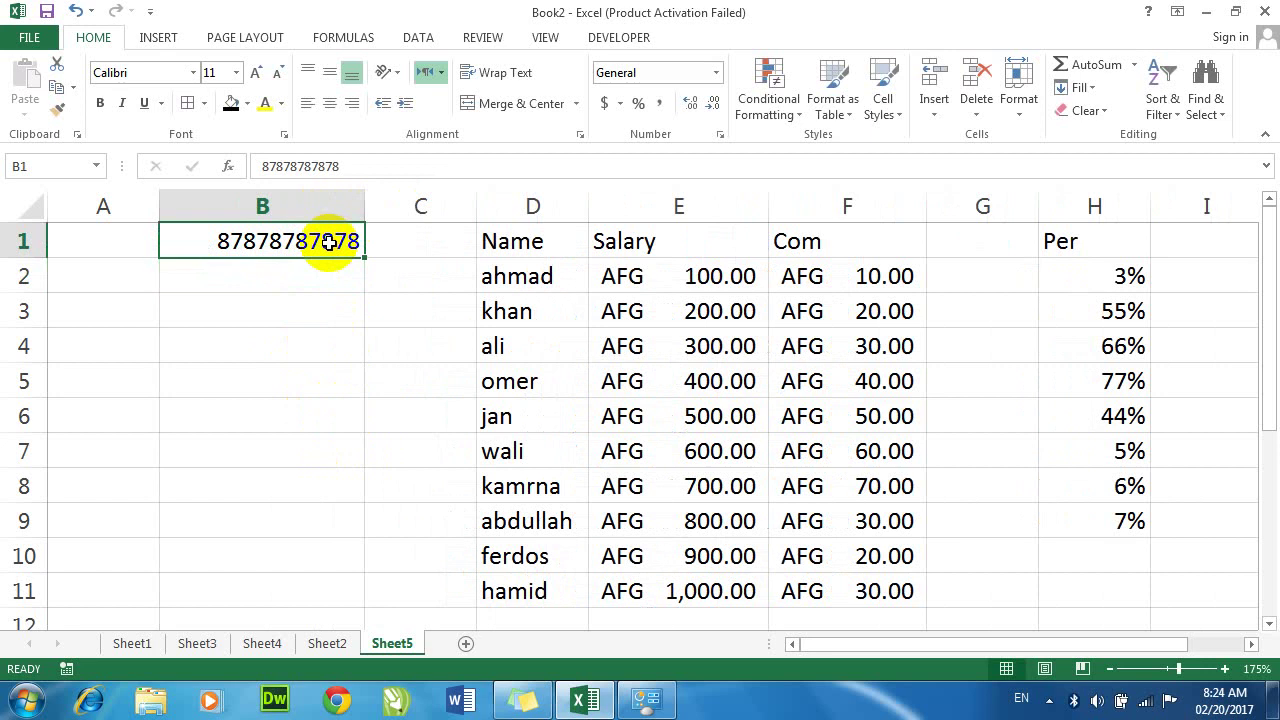
type("5")
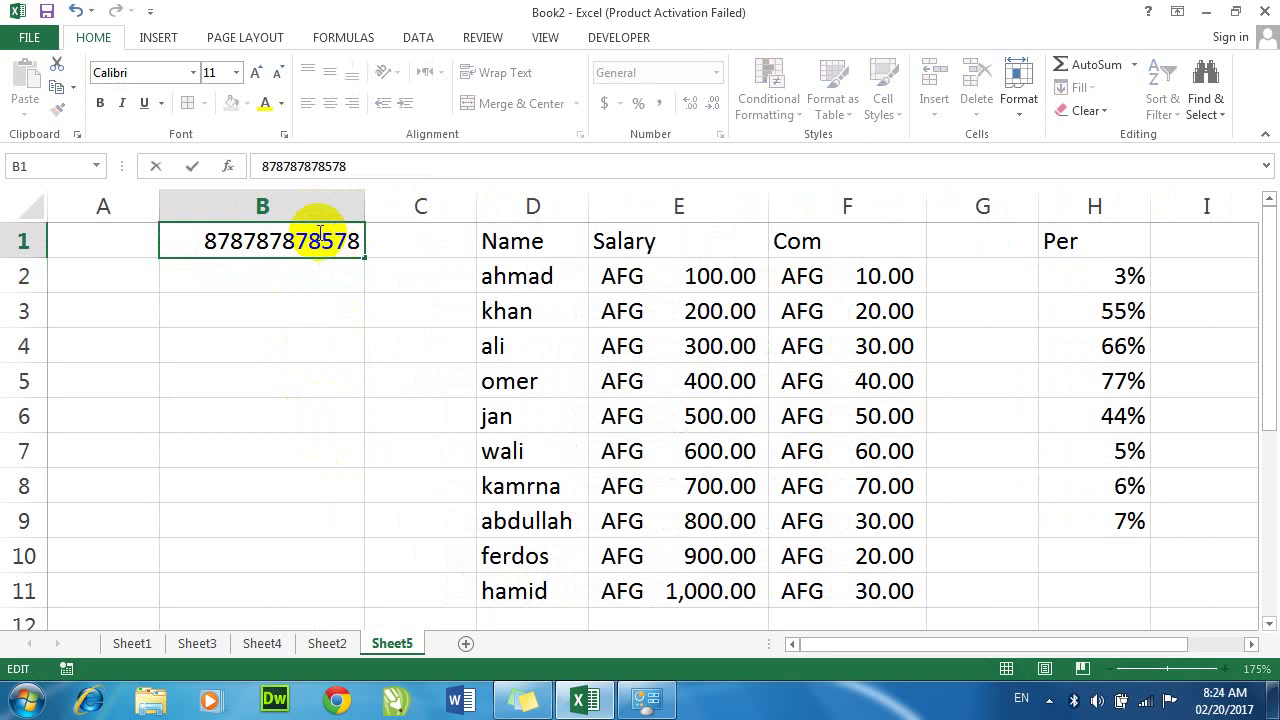
key("Return")
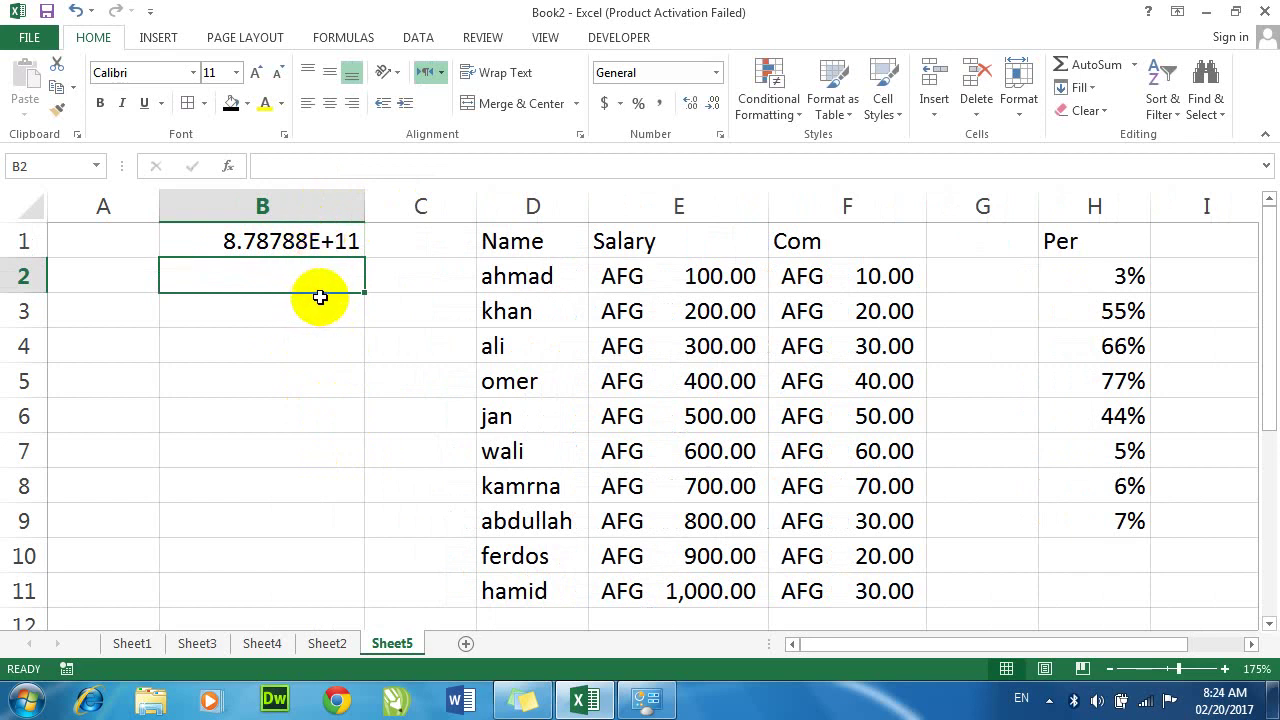
left_click(287, 236)
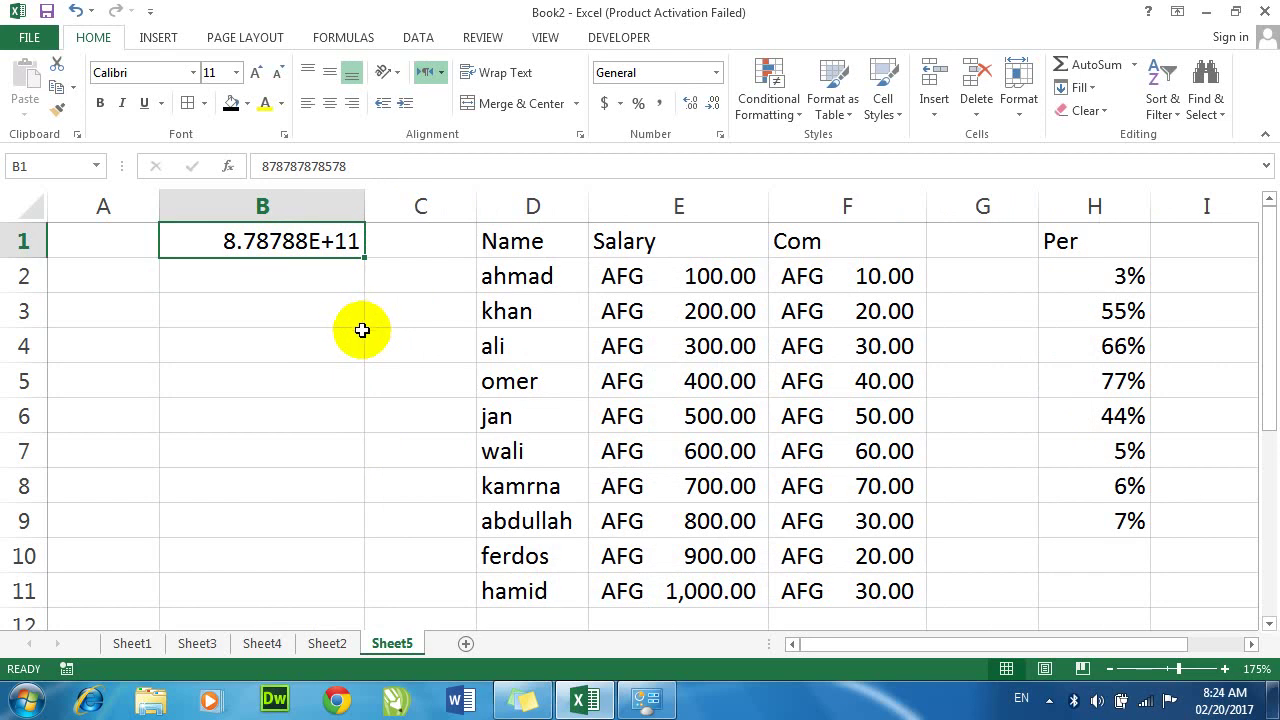
type("23423423423423432")
left_click(358, 342)
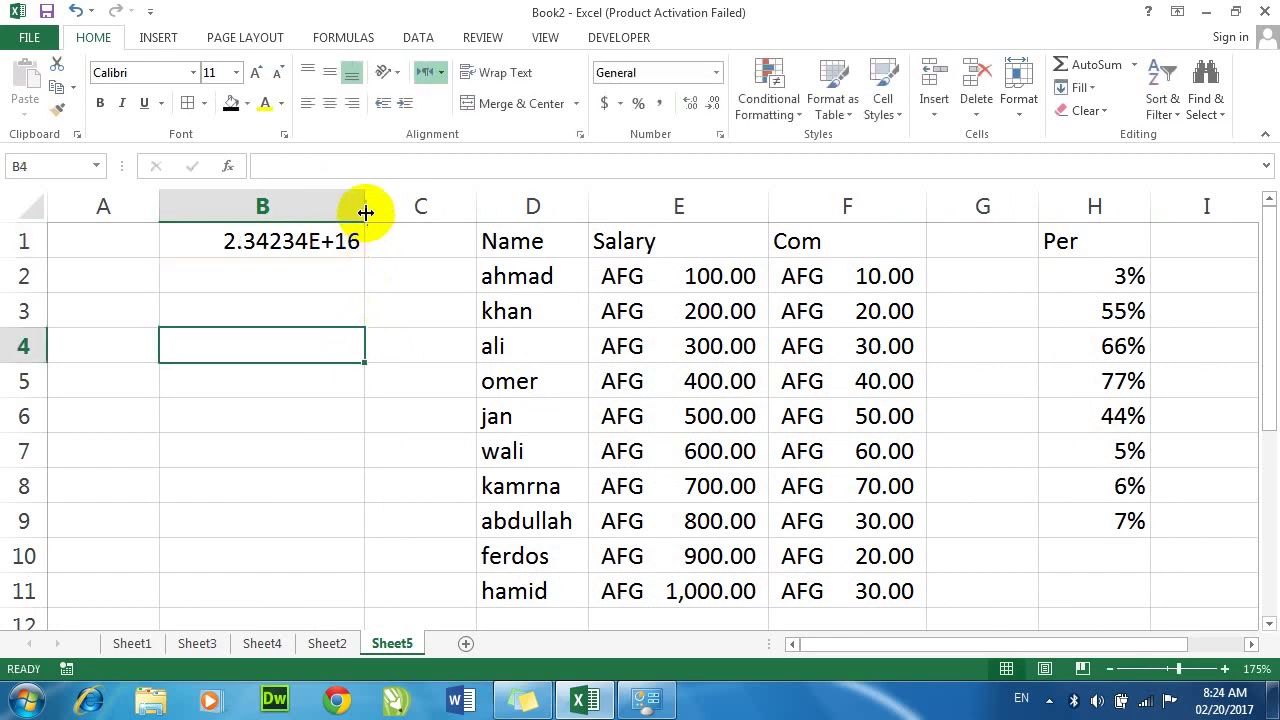
left_click_drag(365, 212, 483, 205)
left_click(405, 241)
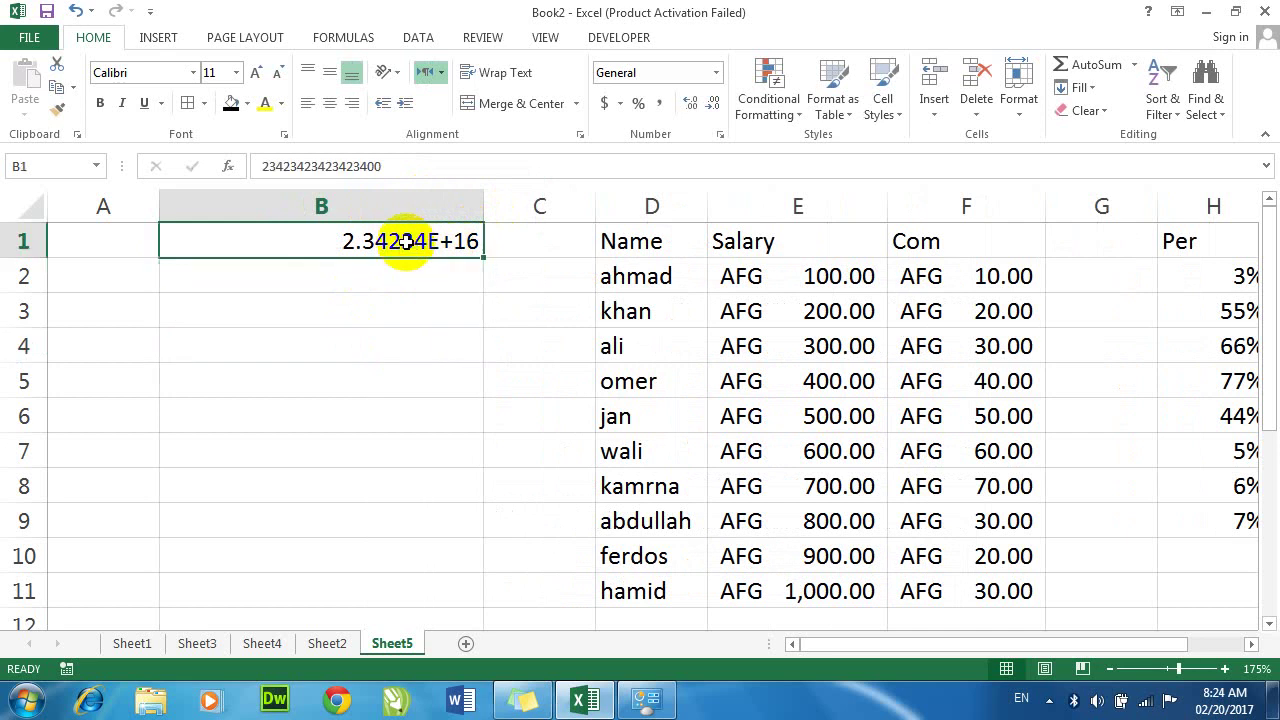
left_click(660, 103)
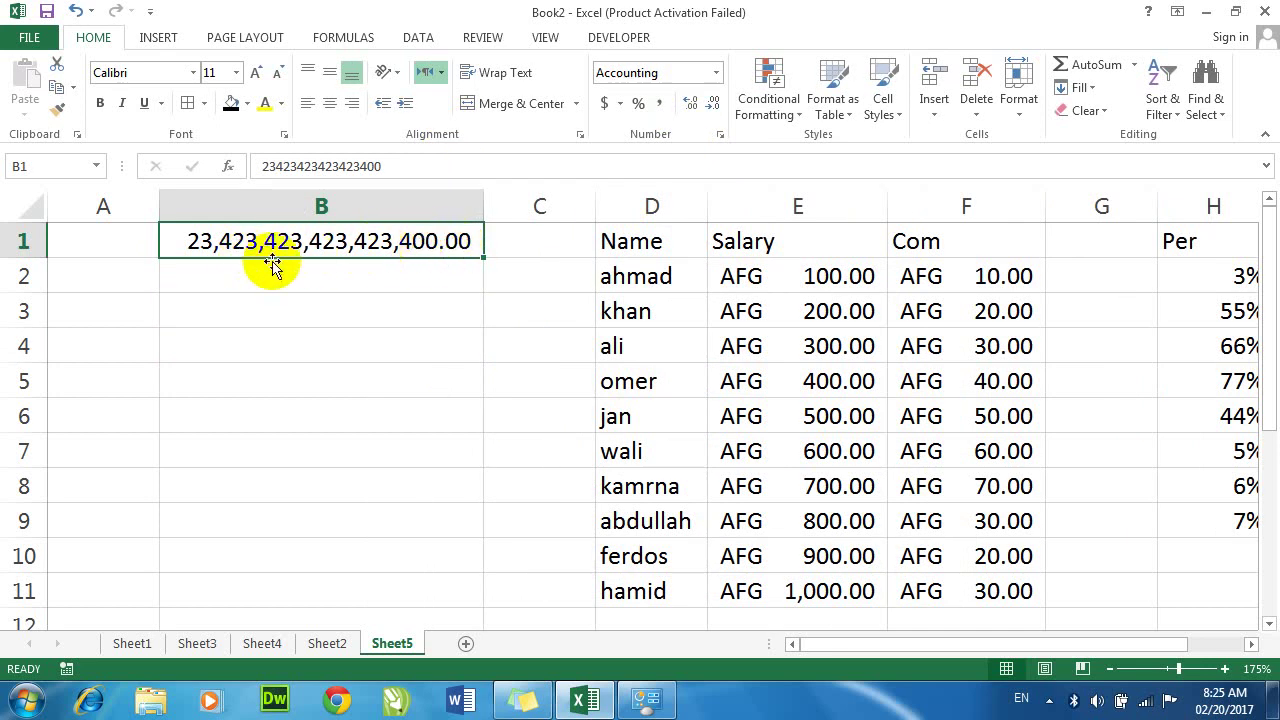
- Enter the decimal number 9.687543 in cell B6
left_click(374, 343)
left_click(316, 420)
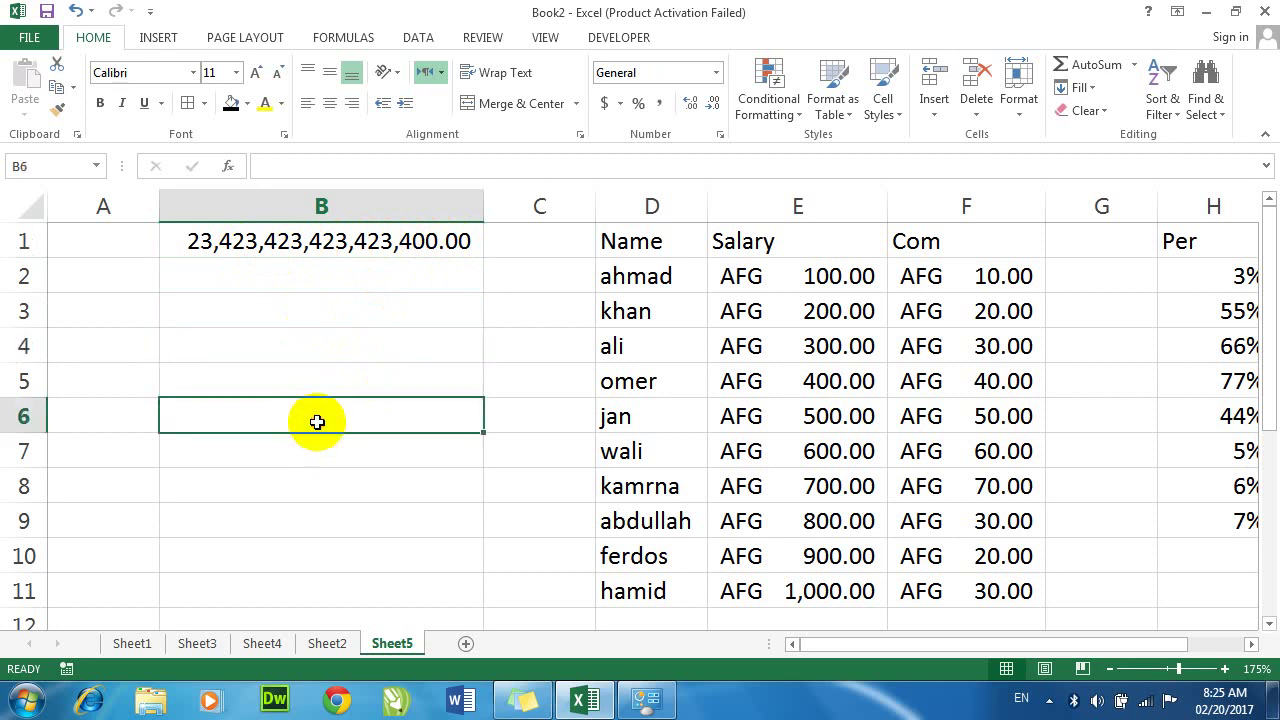
type("9.987543")
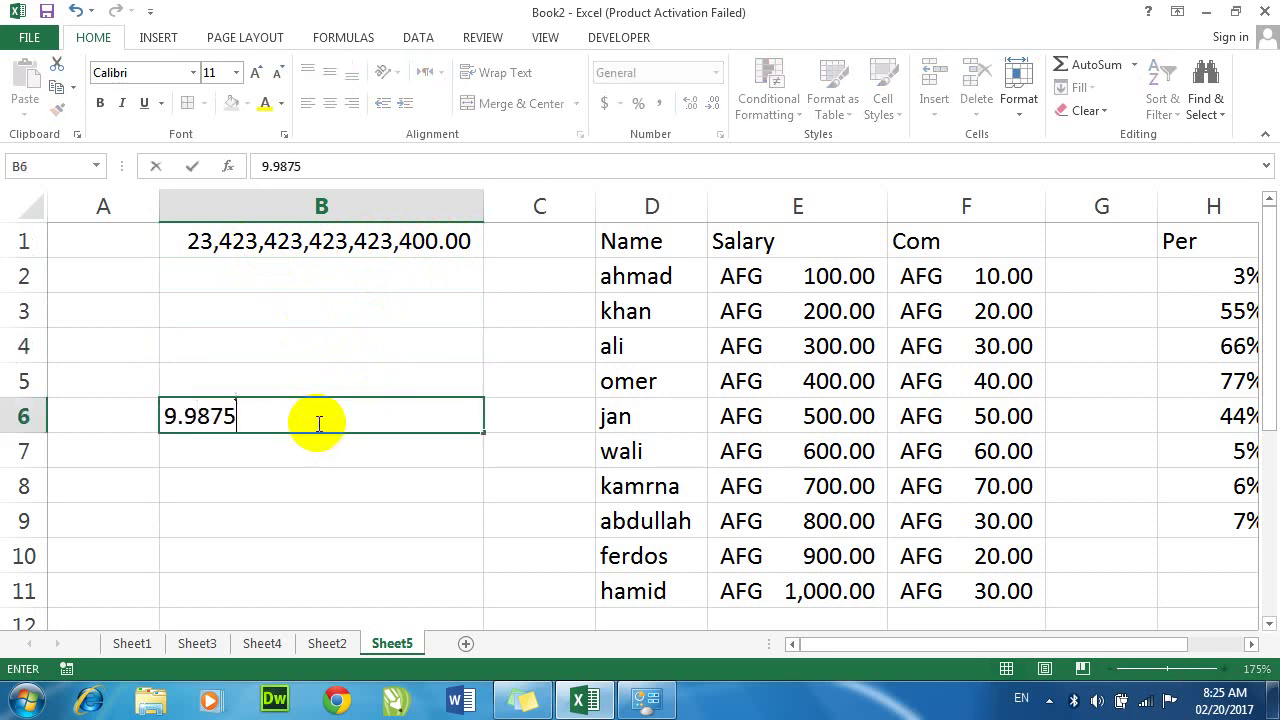
left_click(197, 416)
key("BackSpace")
type("6")
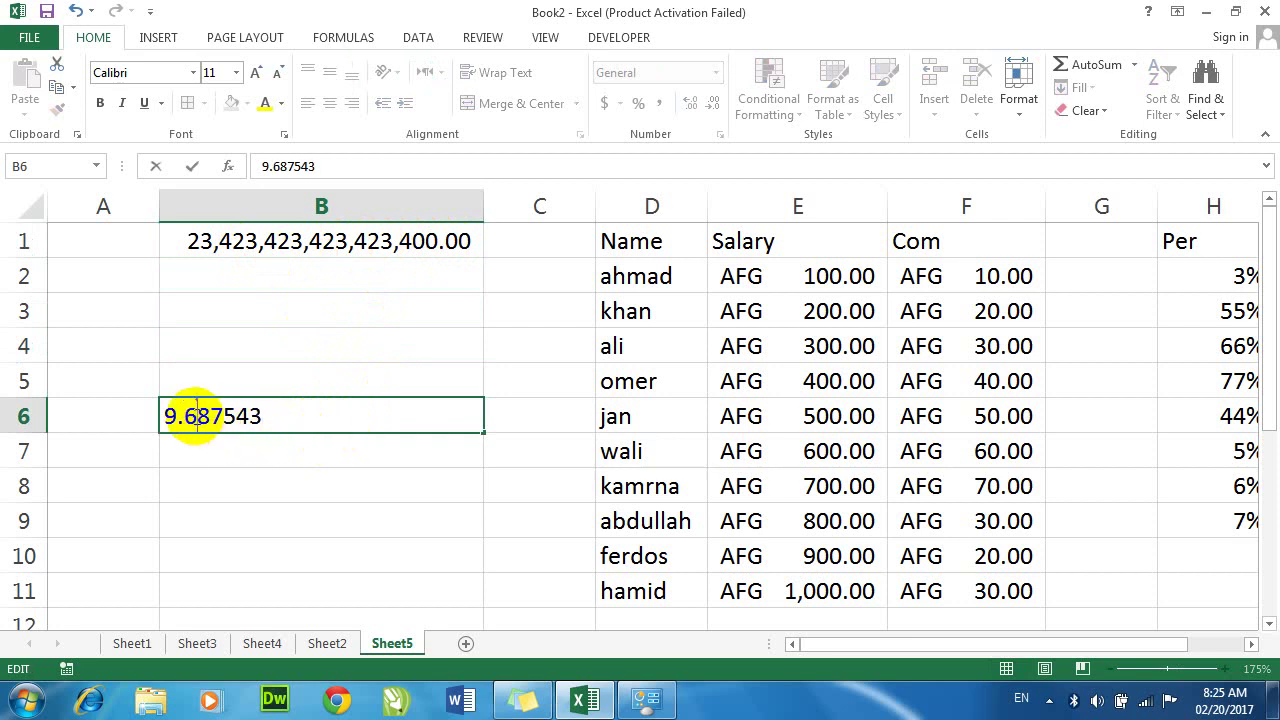
key("Return")
- Vary B6's decimal places up and down until it displays 9.687543
left_click(337, 420)
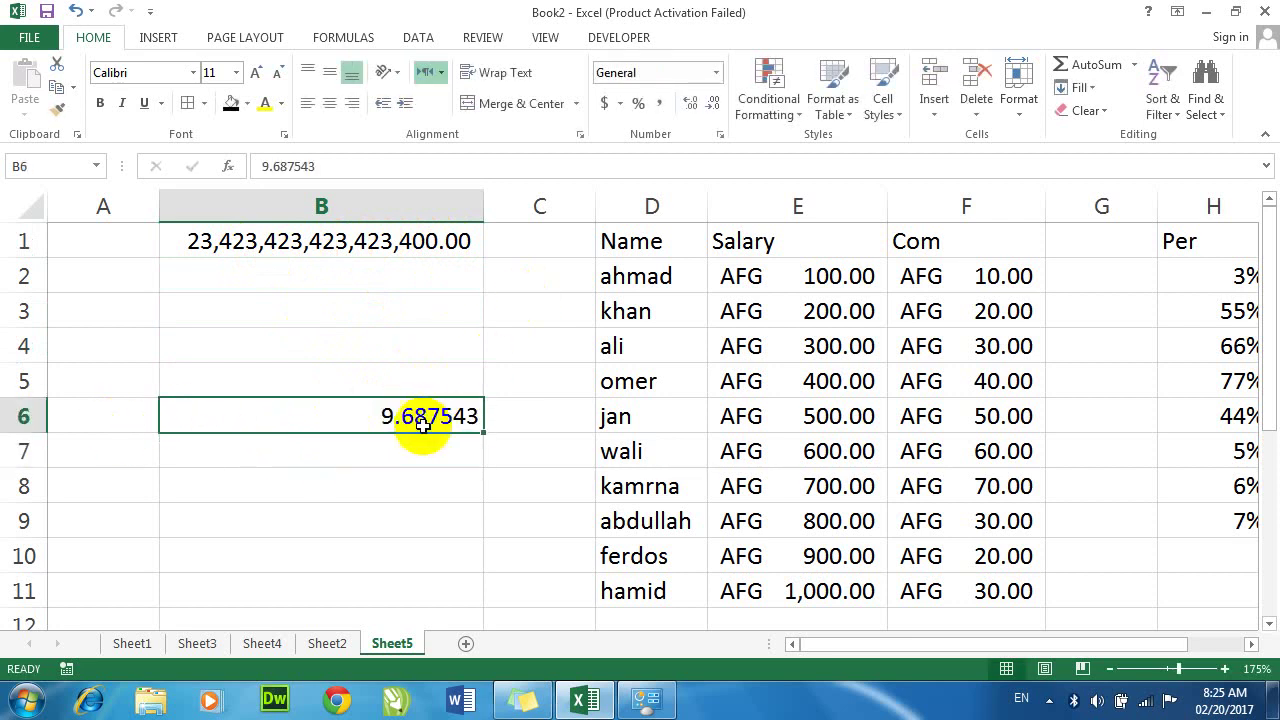
left_click(720, 106)
left_click(720, 106)
left_click(720, 106)
left_click(720, 106)
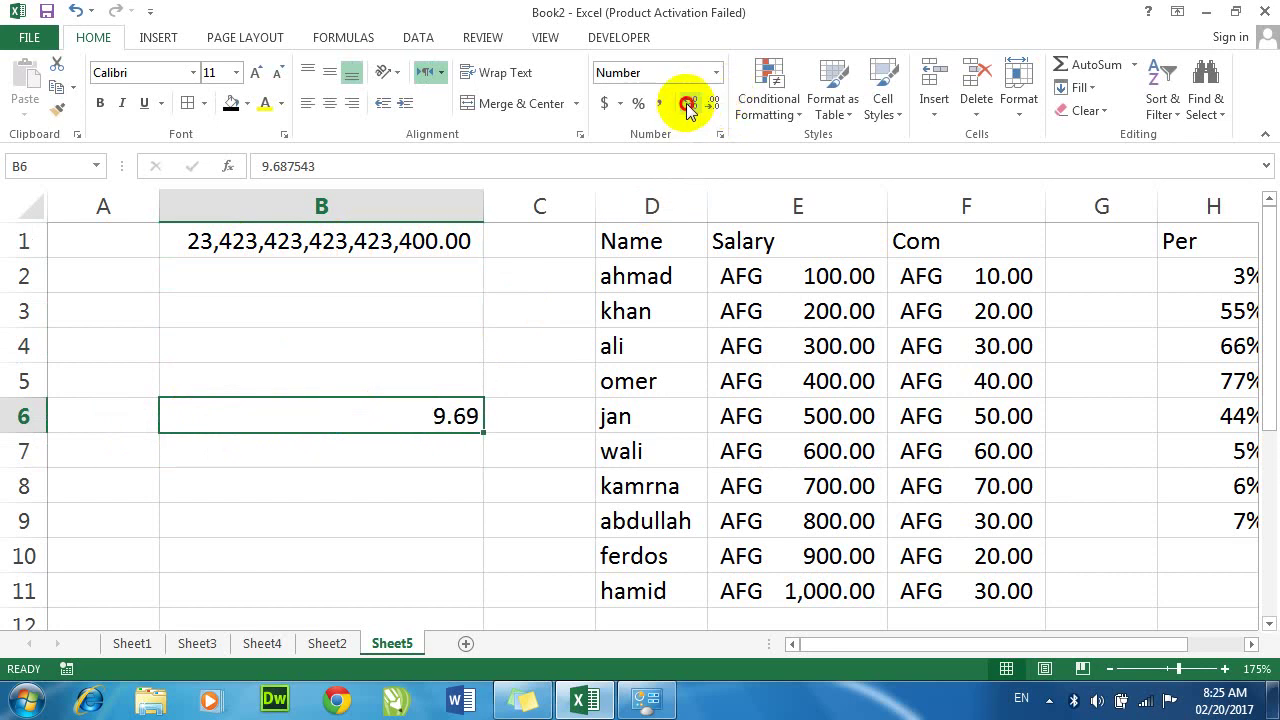
left_click(688, 105)
left_click(688, 105)
left_click(689, 106)
left_click(689, 106)
left_click(690, 107)
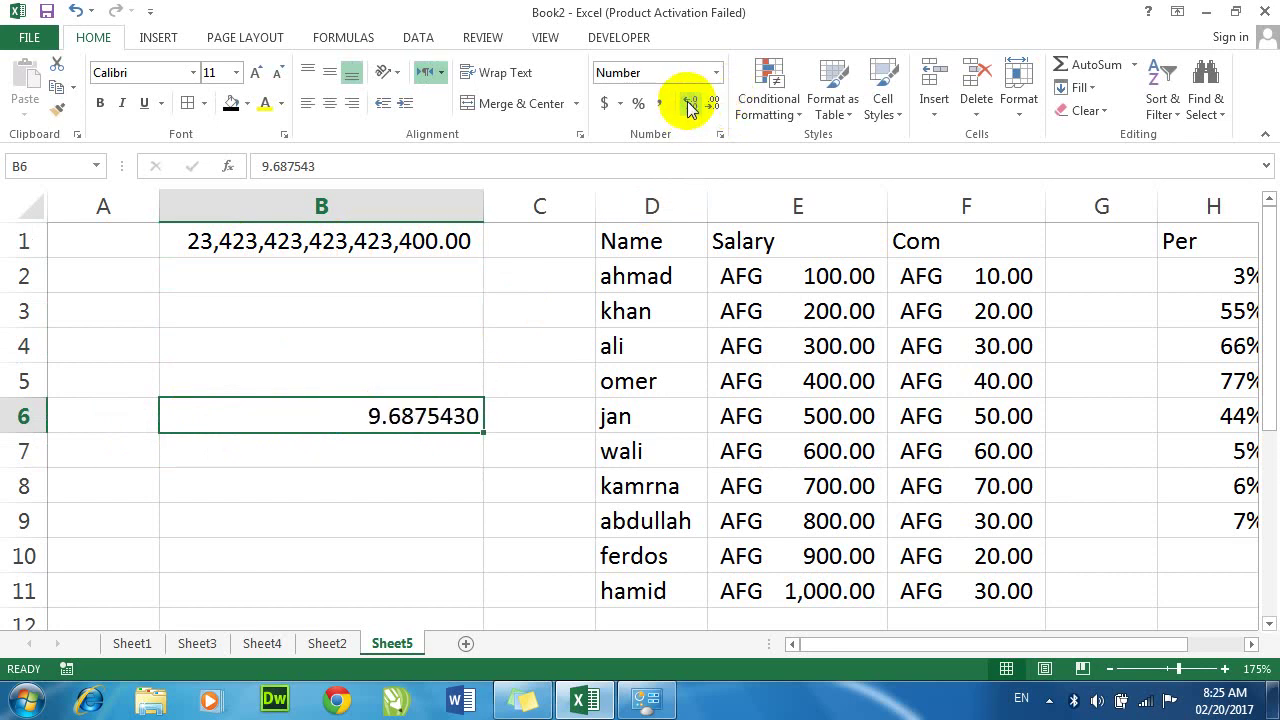
left_click(688, 106)
left_click(688, 106)
left_click(702, 104)
double_click(702, 104)
triple_click(702, 104)
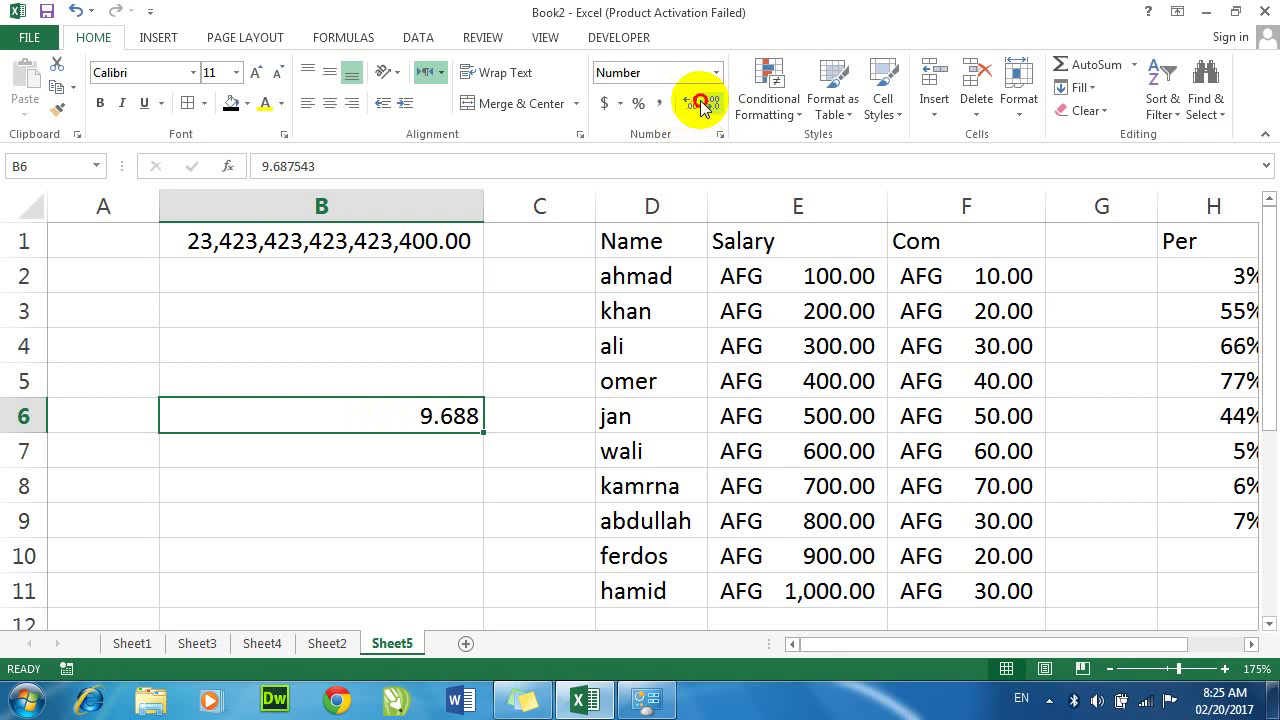
left_click(699, 104)
left_click(699, 104)
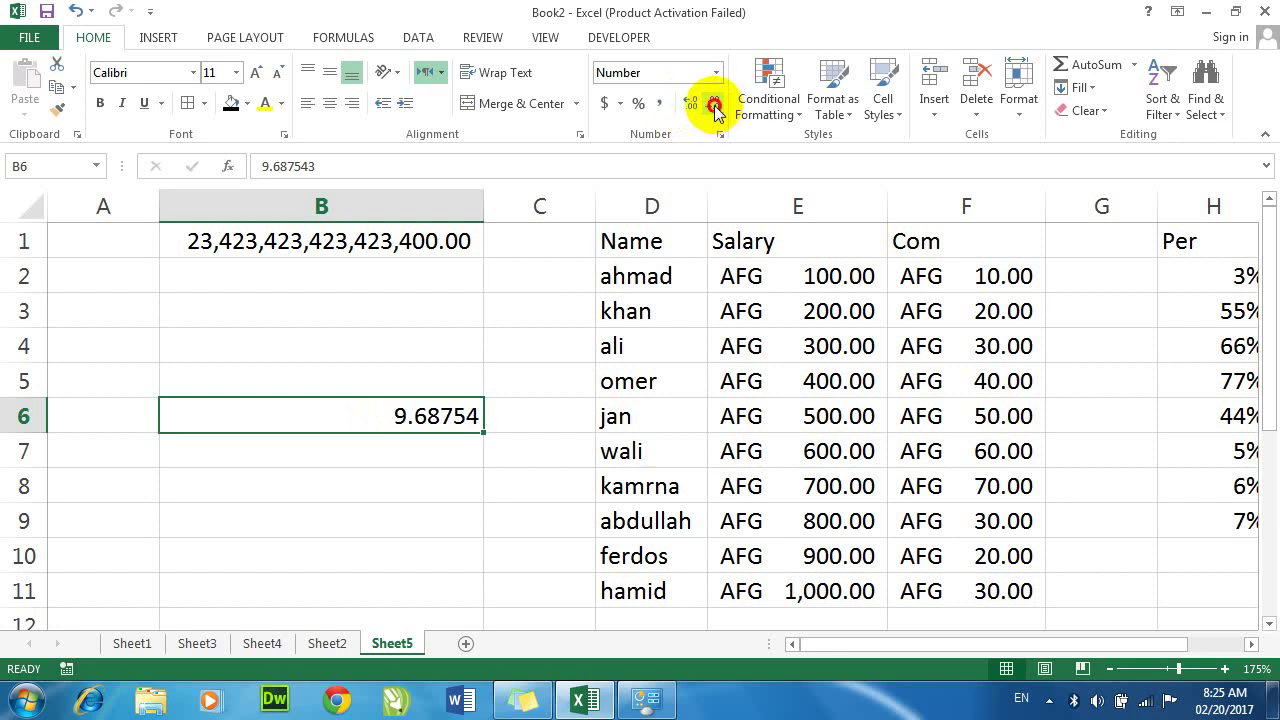
left_click(707, 104)
left_click(707, 104)
left_click(706, 105)
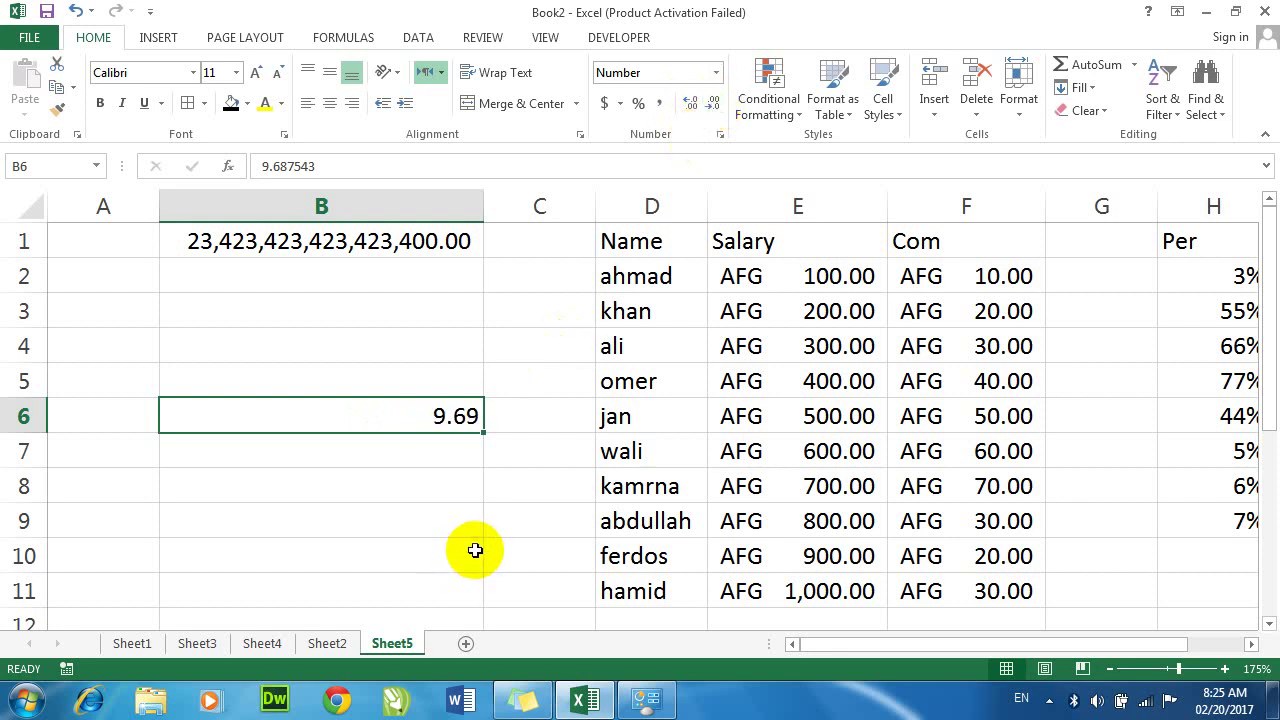
left_click(690, 104)
left_click(690, 104)
left_click(690, 104)
left_click(690, 104)
left_click(690, 104)
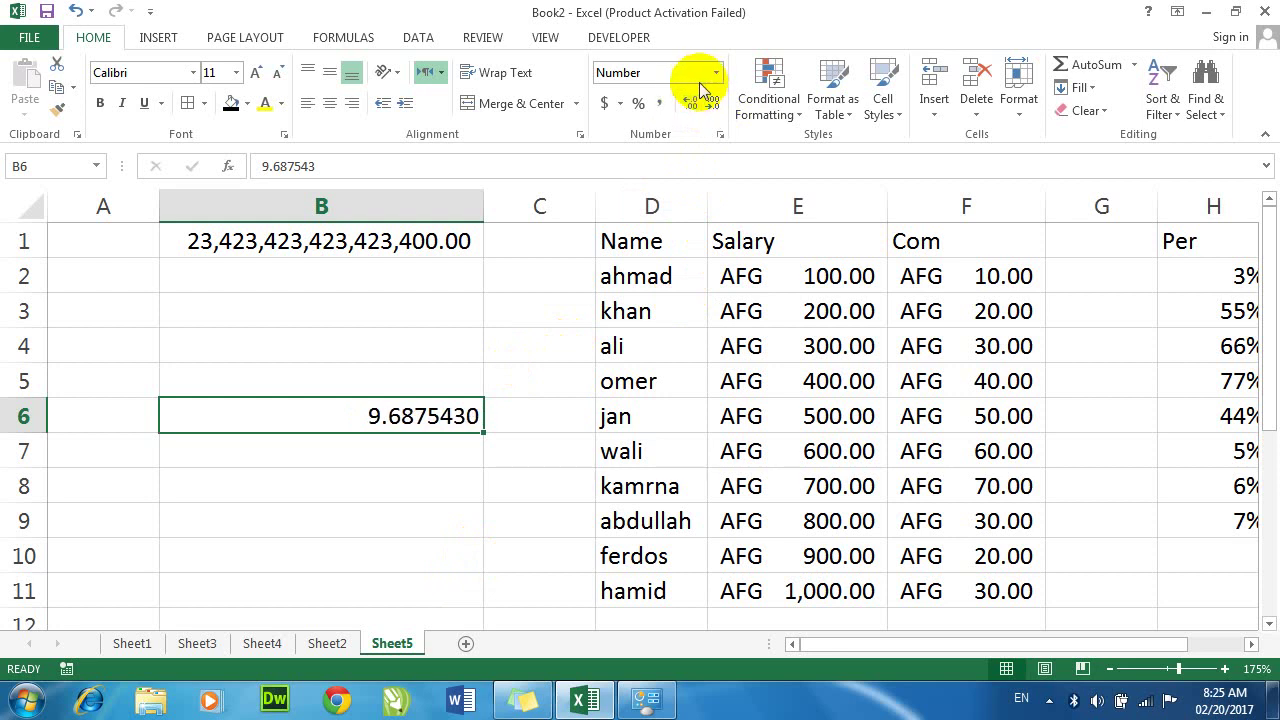
left_click(712, 104)
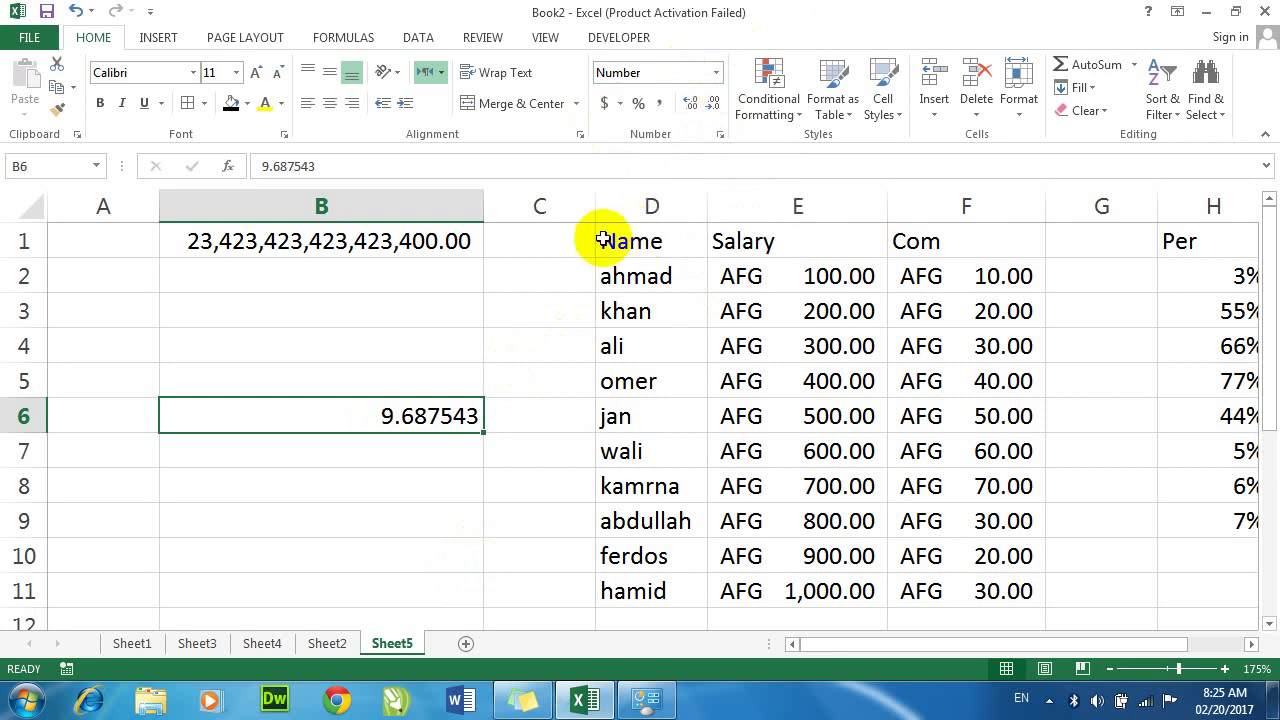
- Copy the long Accounting number in B1 and review Paste Special without pasting
left_click(290, 236)
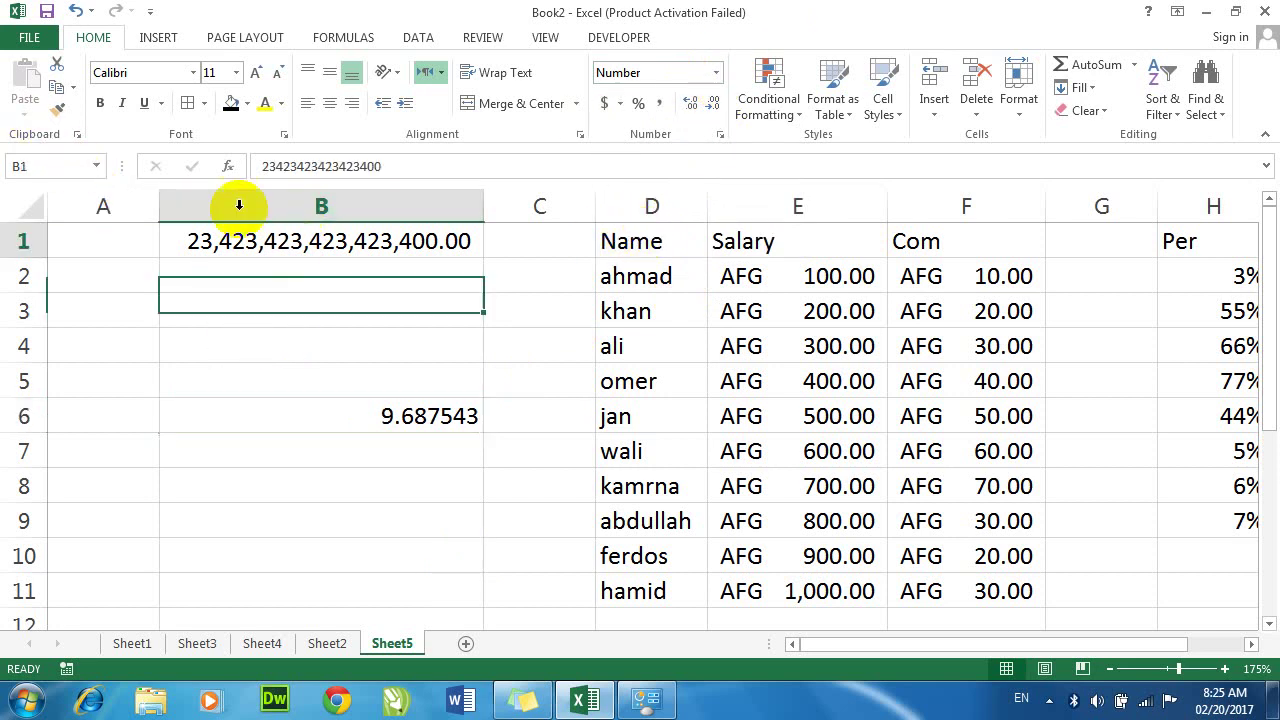
left_click(52, 90)
left_click(27, 112)
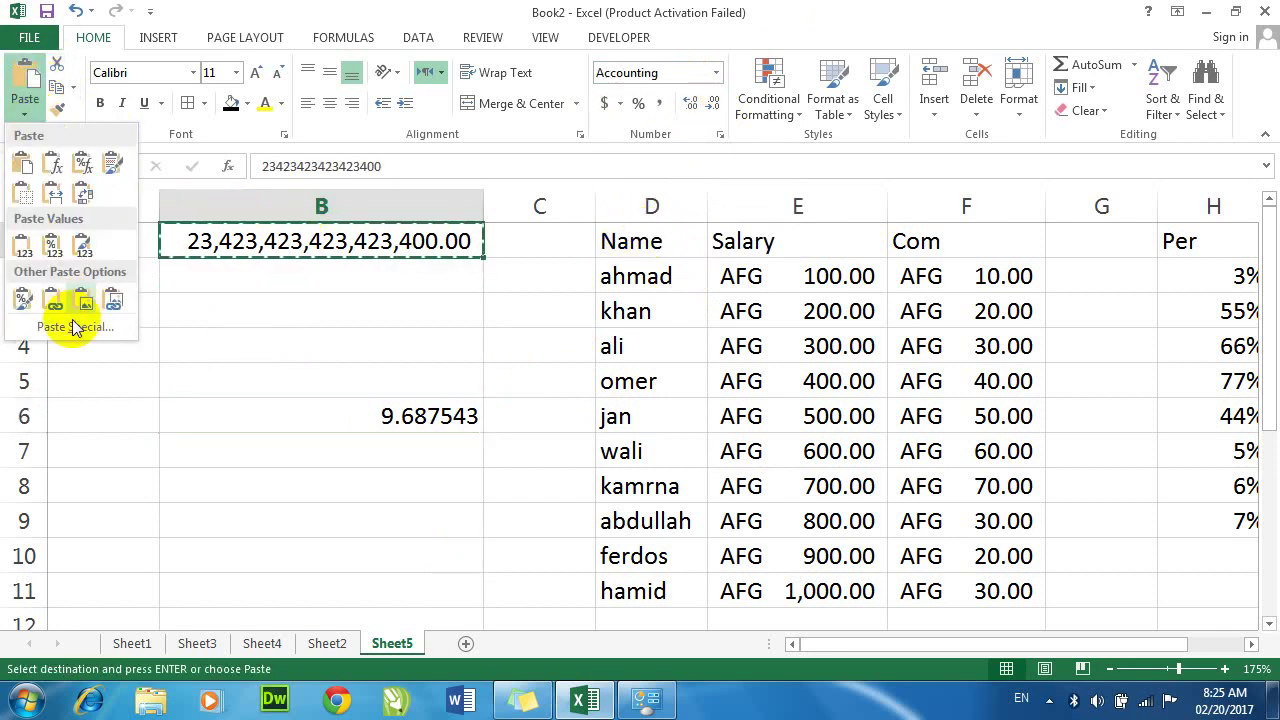
left_click(75, 320)
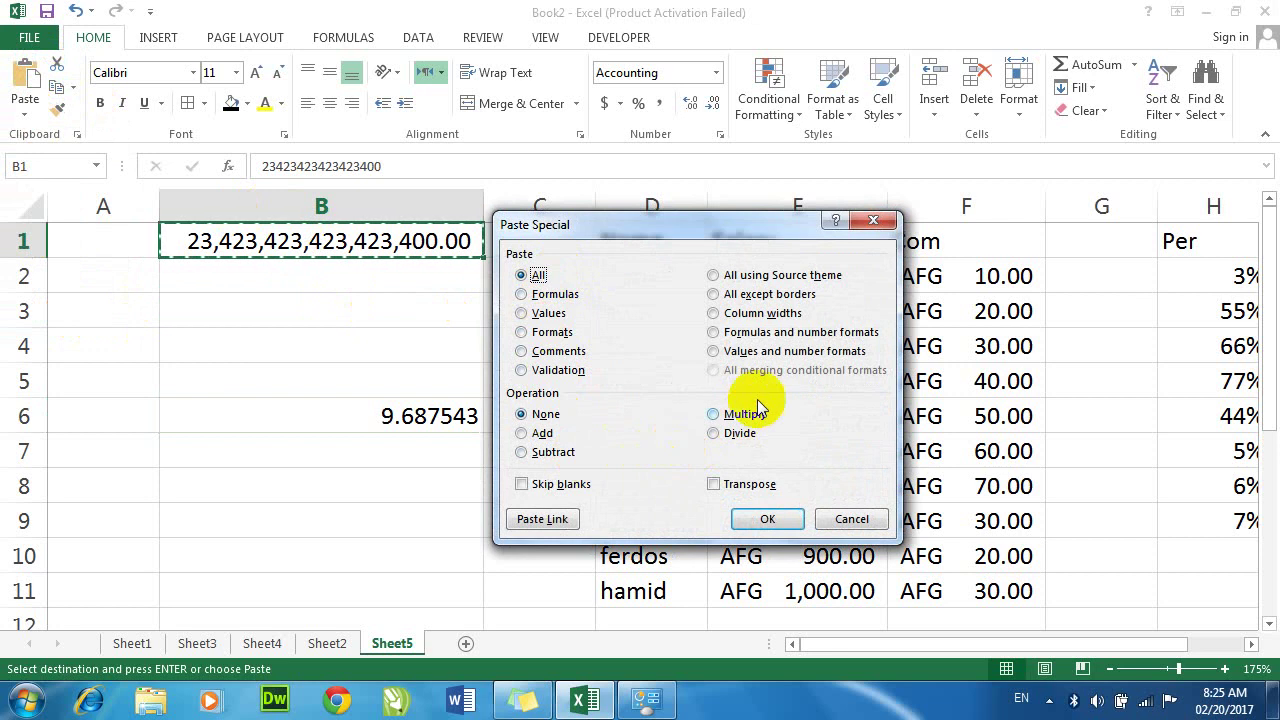
left_click(870, 223)
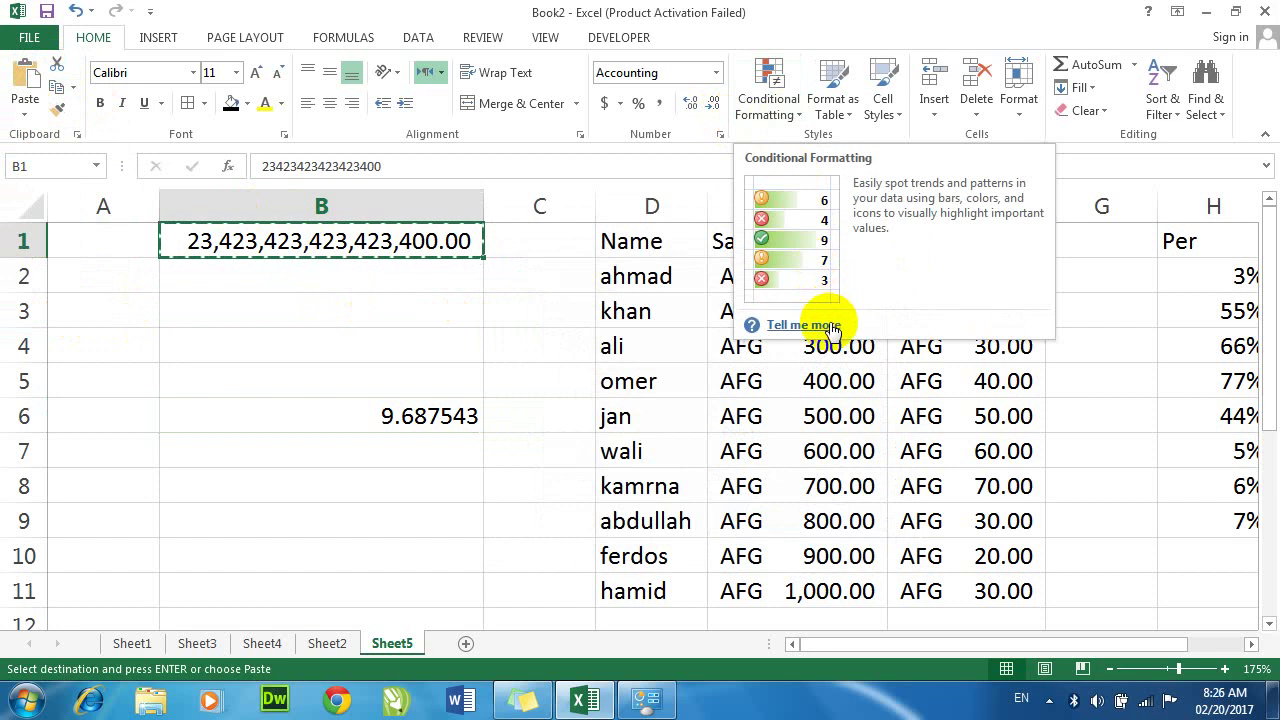
left_click(908, 414)
left_click(822, 290)
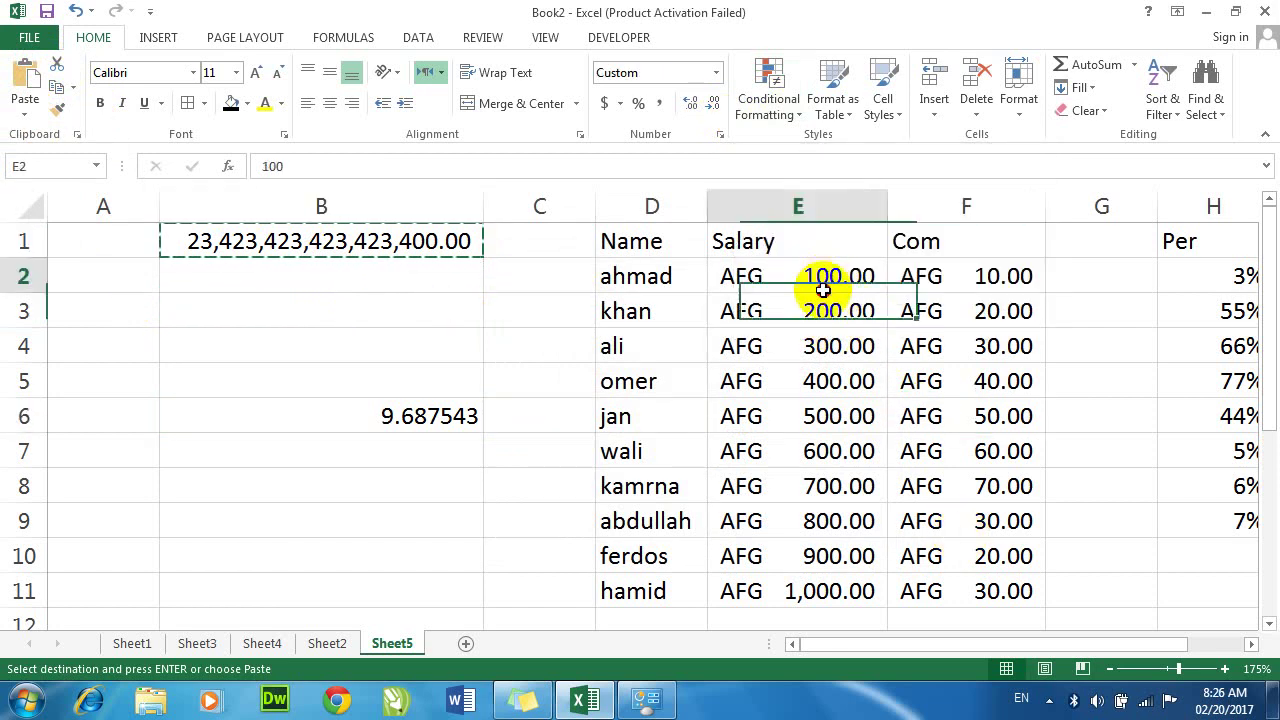
left_click_drag(822, 290, 829, 591)
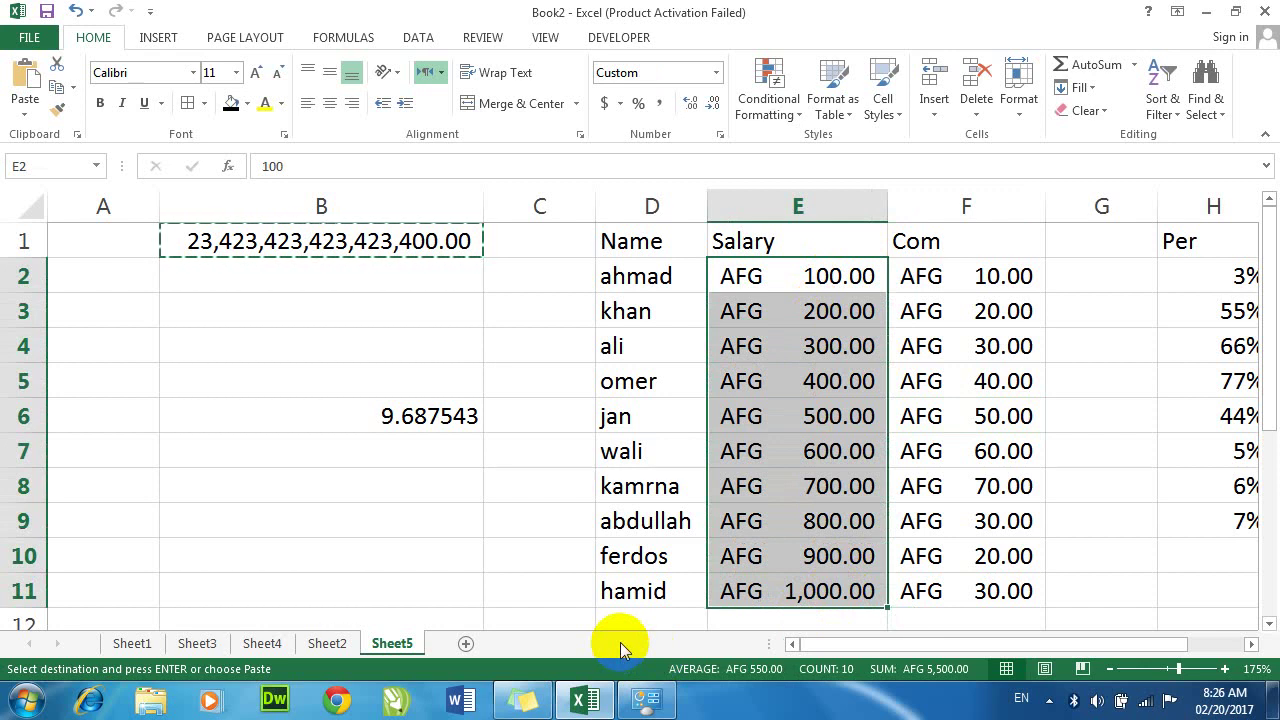
left_click(770, 104)
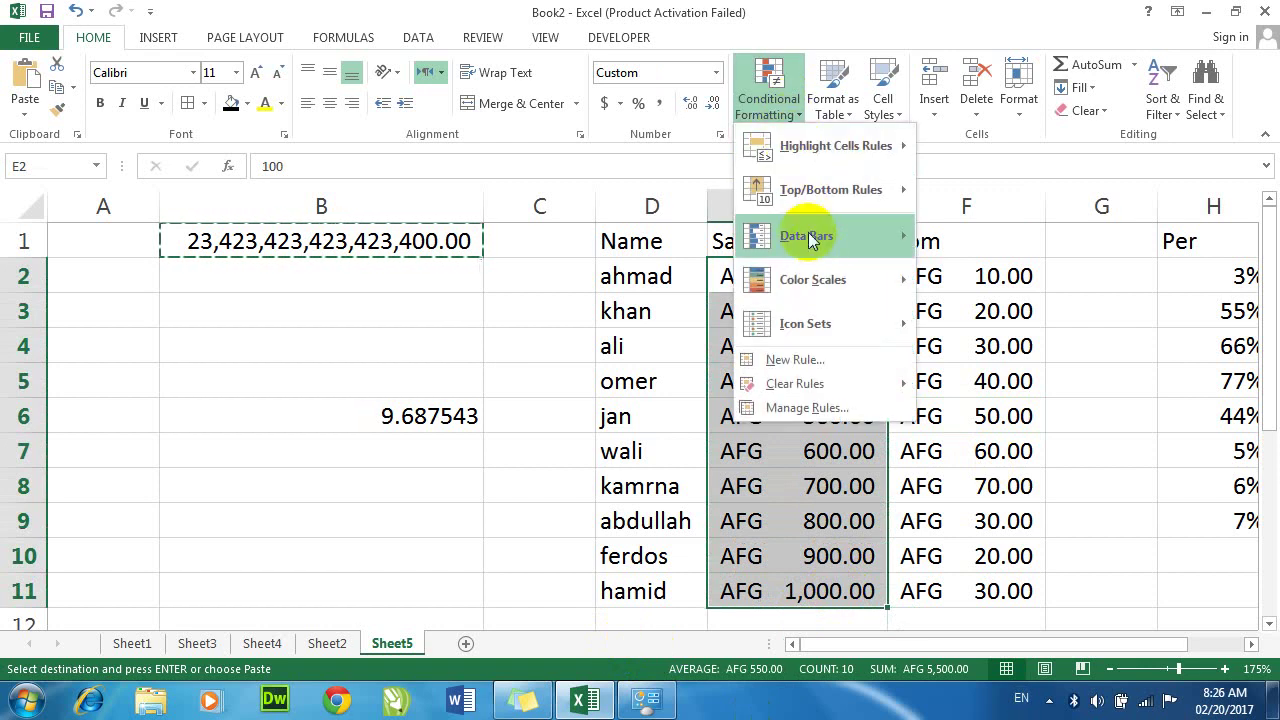
mouse_move(812, 240)
left_click(934, 262)
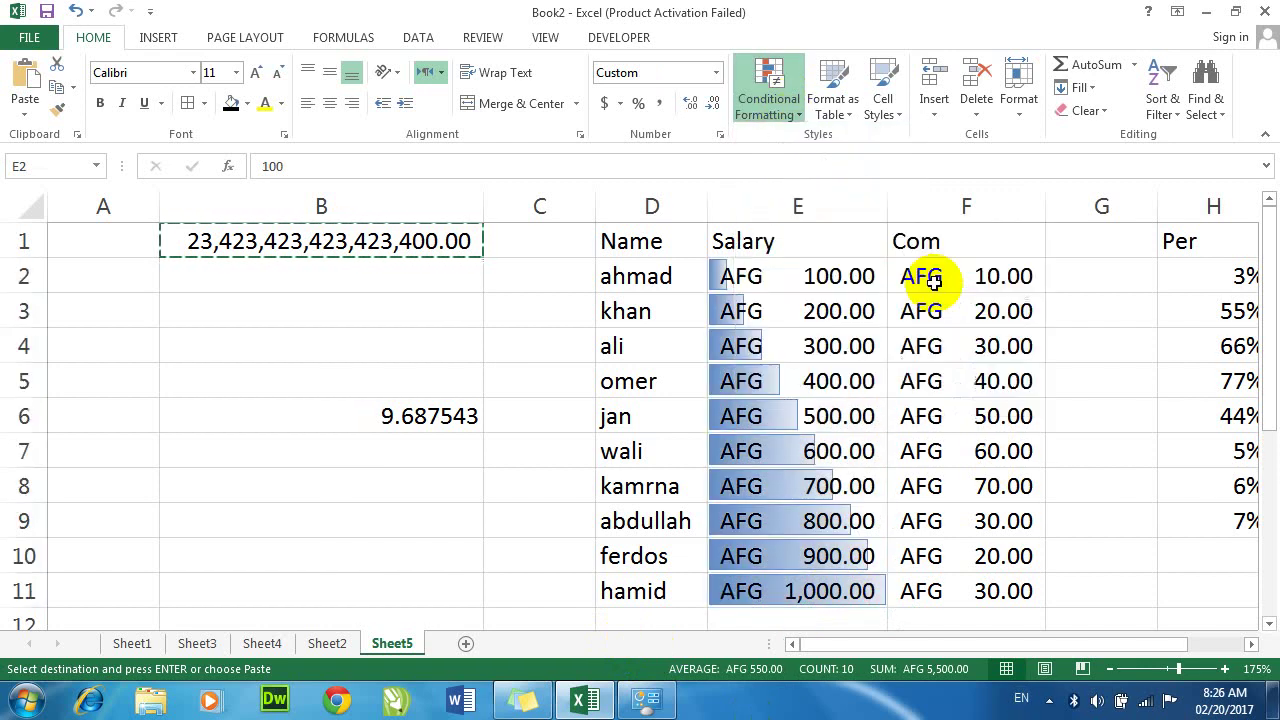
left_click(860, 591)
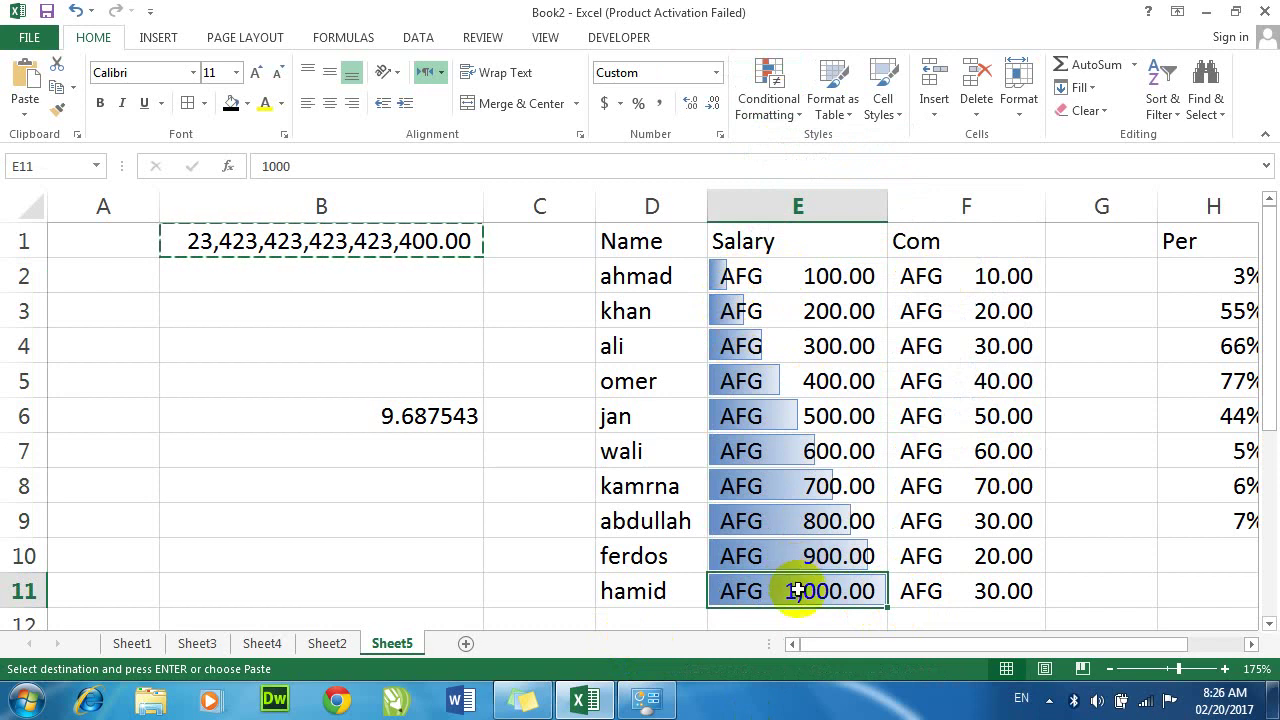
left_click_drag(797, 591, 774, 282)
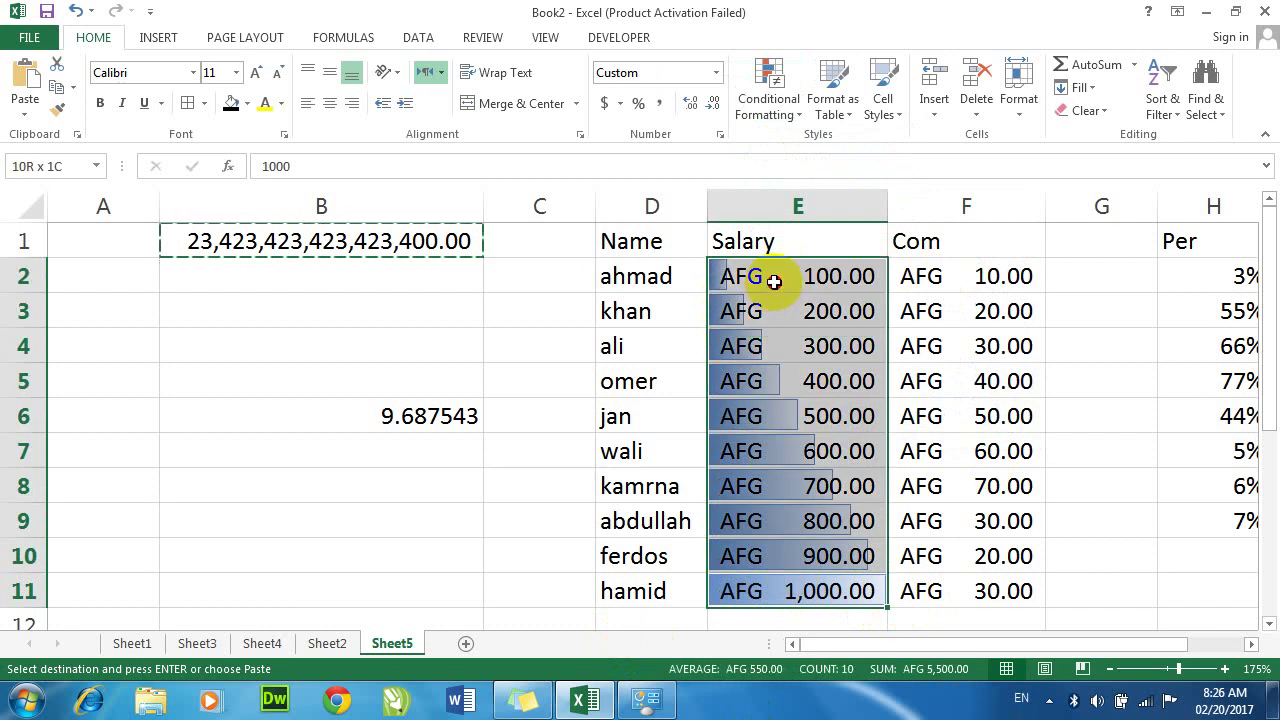
left_click(767, 105)
mouse_move(824, 202)
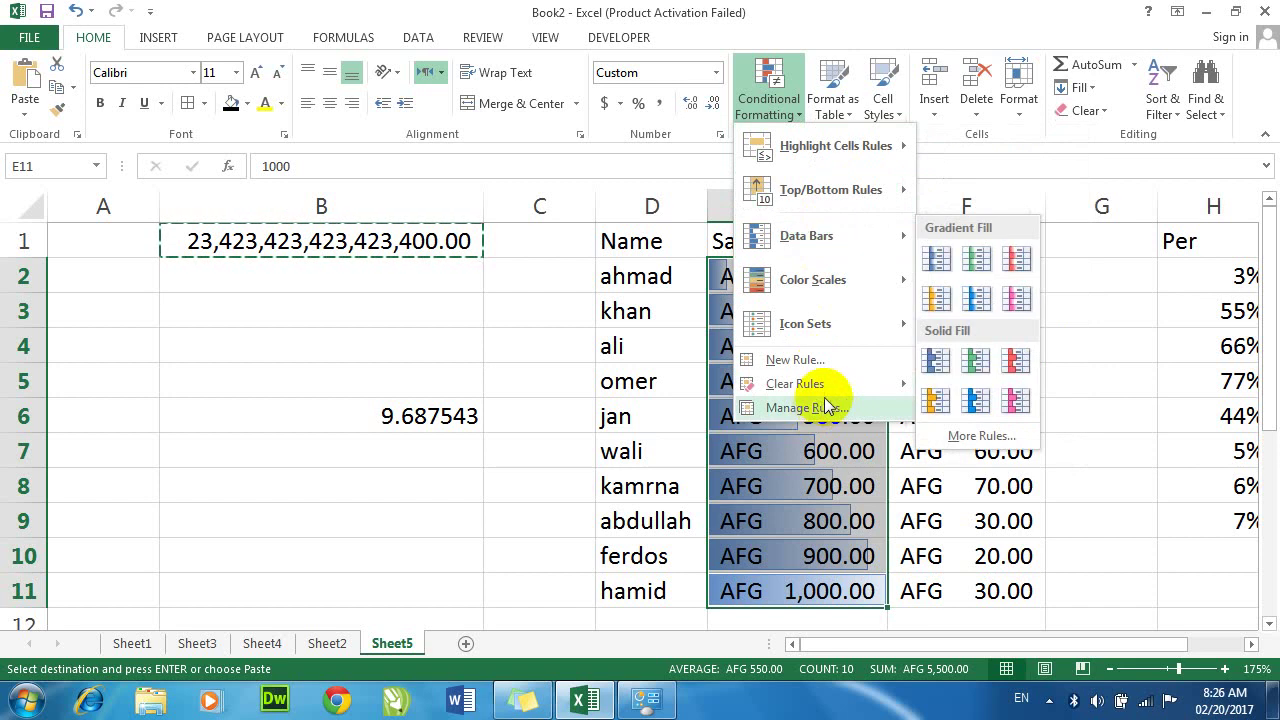
- Replace the salary data bars with a Greater Than 500 rule using Light Red Fill
mouse_move(891, 383)
left_click(943, 385)
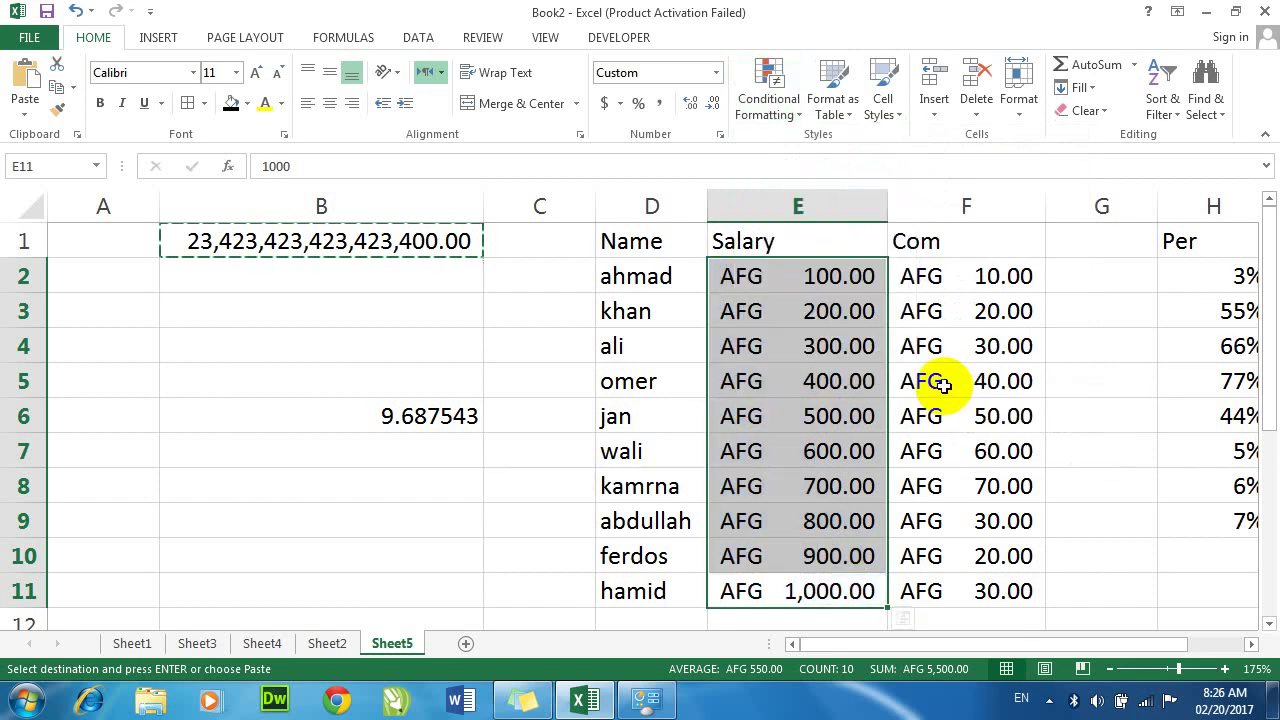
left_click(767, 85)
mouse_move(837, 153)
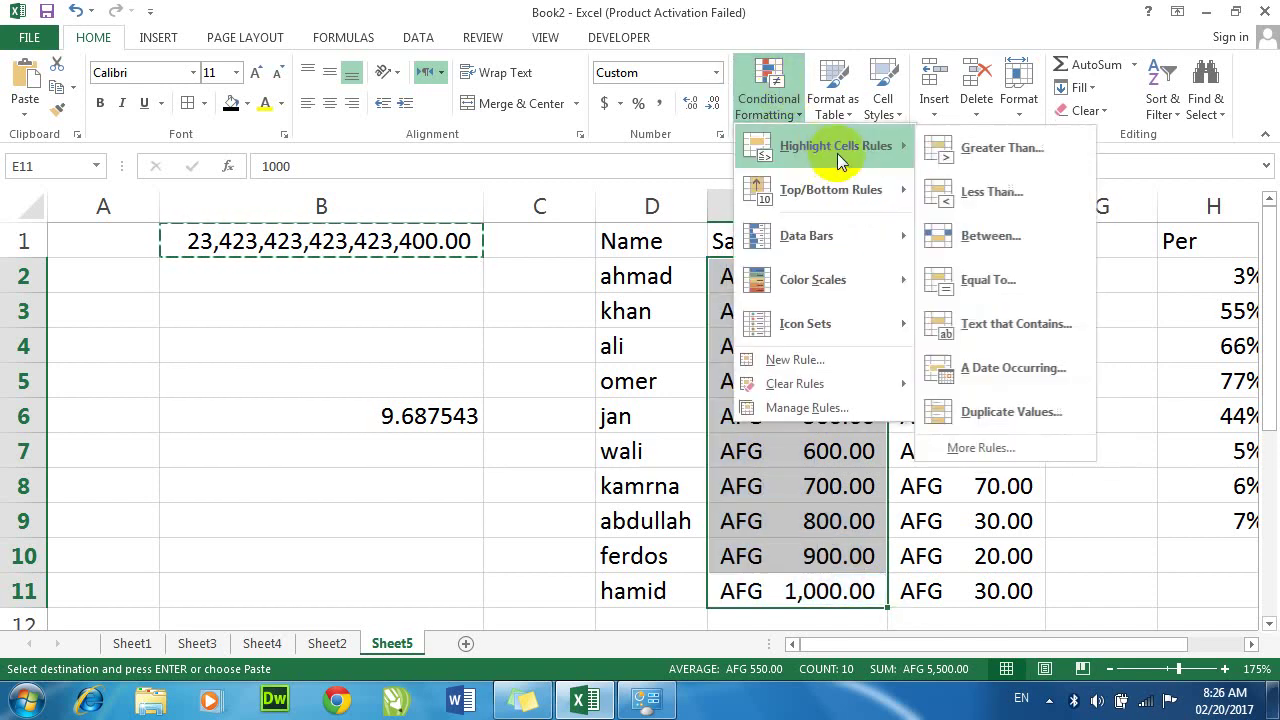
left_click(1003, 150)
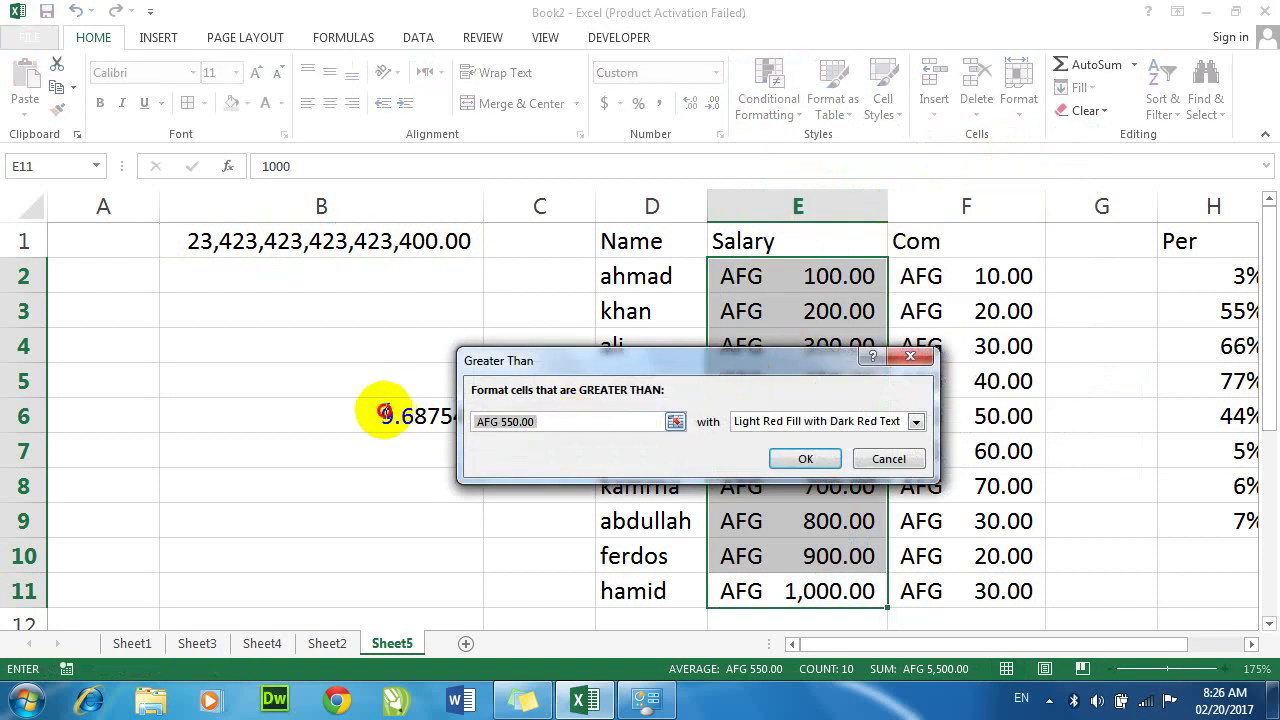
type("5")
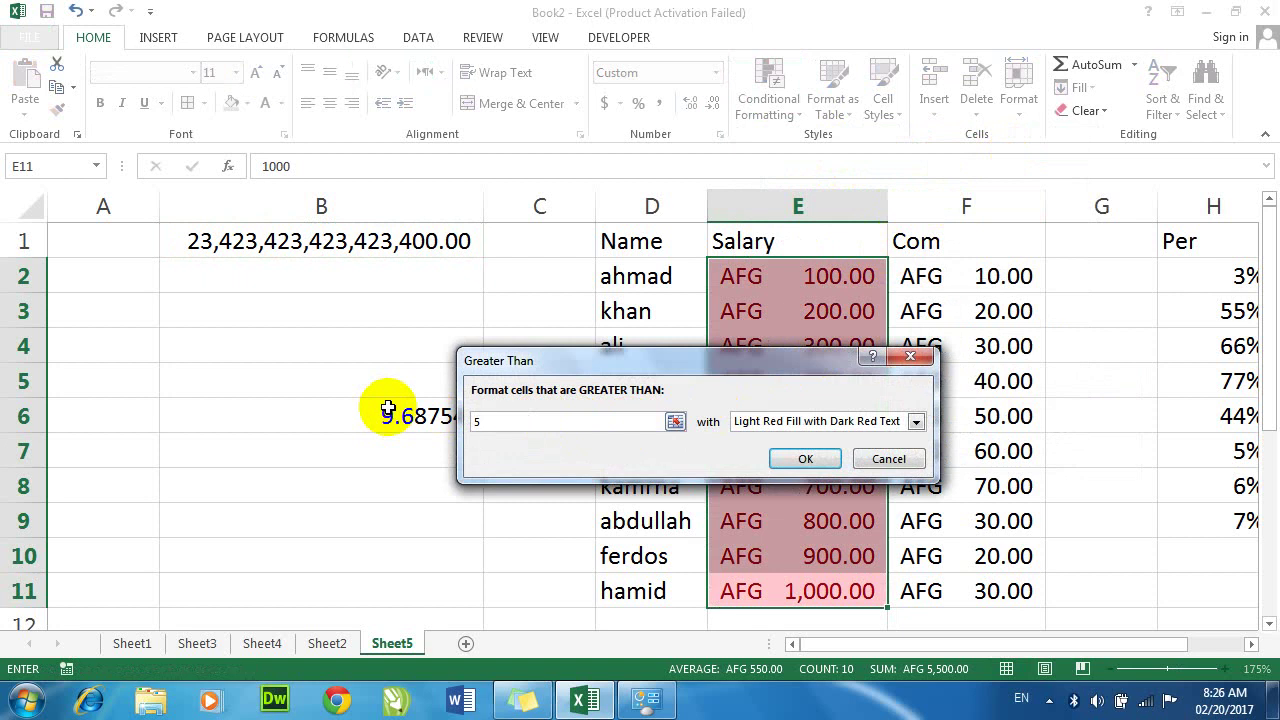
type("00")
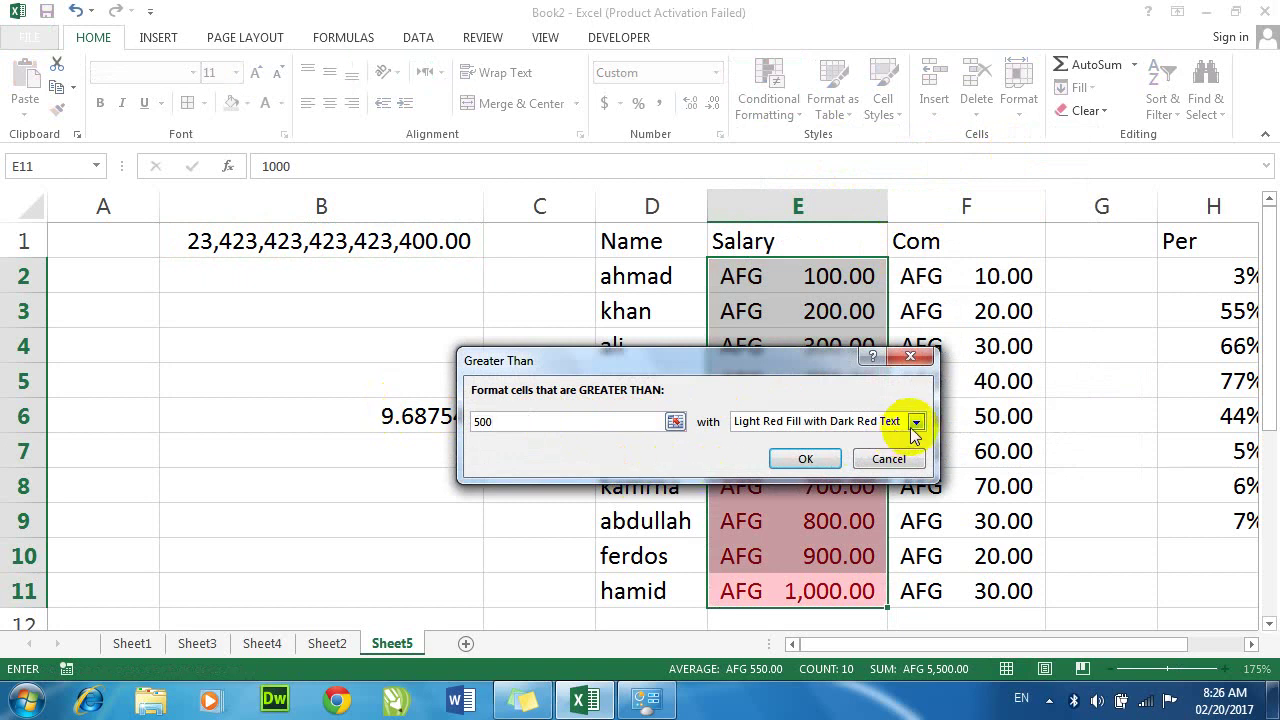
left_click(915, 421)
left_click(840, 475)
left_click(806, 458)
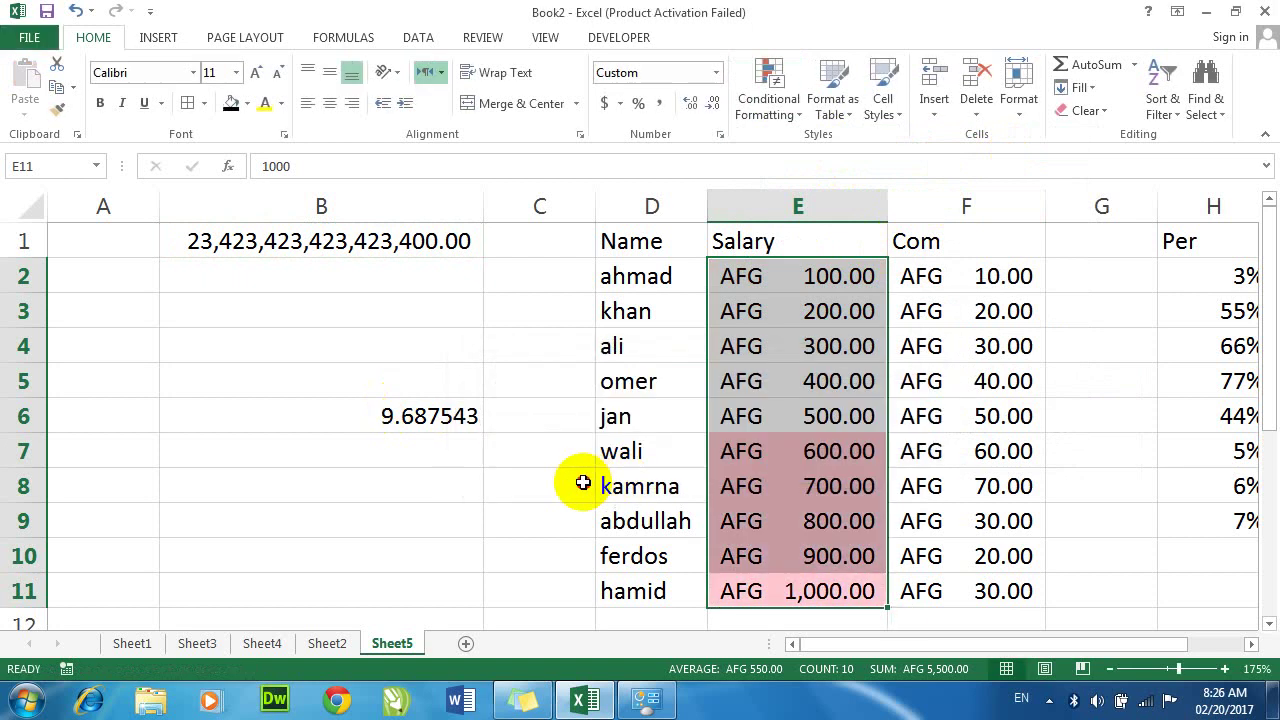
left_click(580, 482)
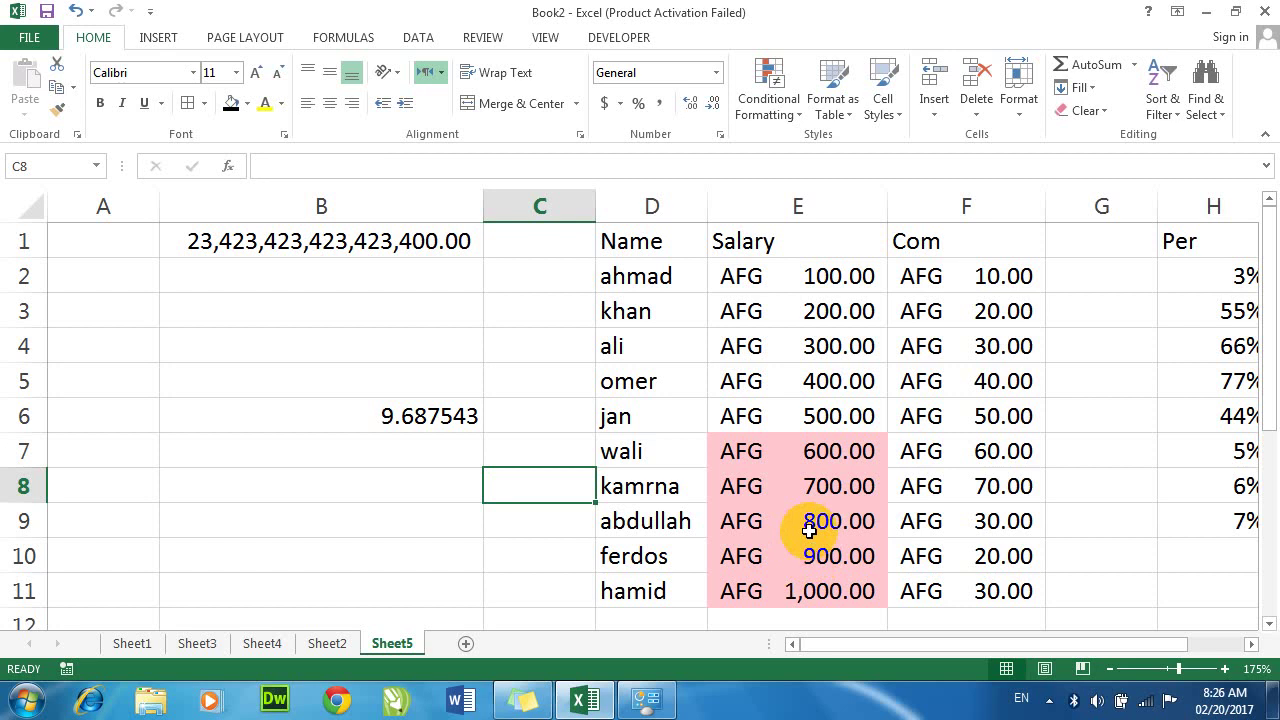
- Undo the red highlight rule, then close Excel choosing Don't Save for Book2
key("ctrl+z")
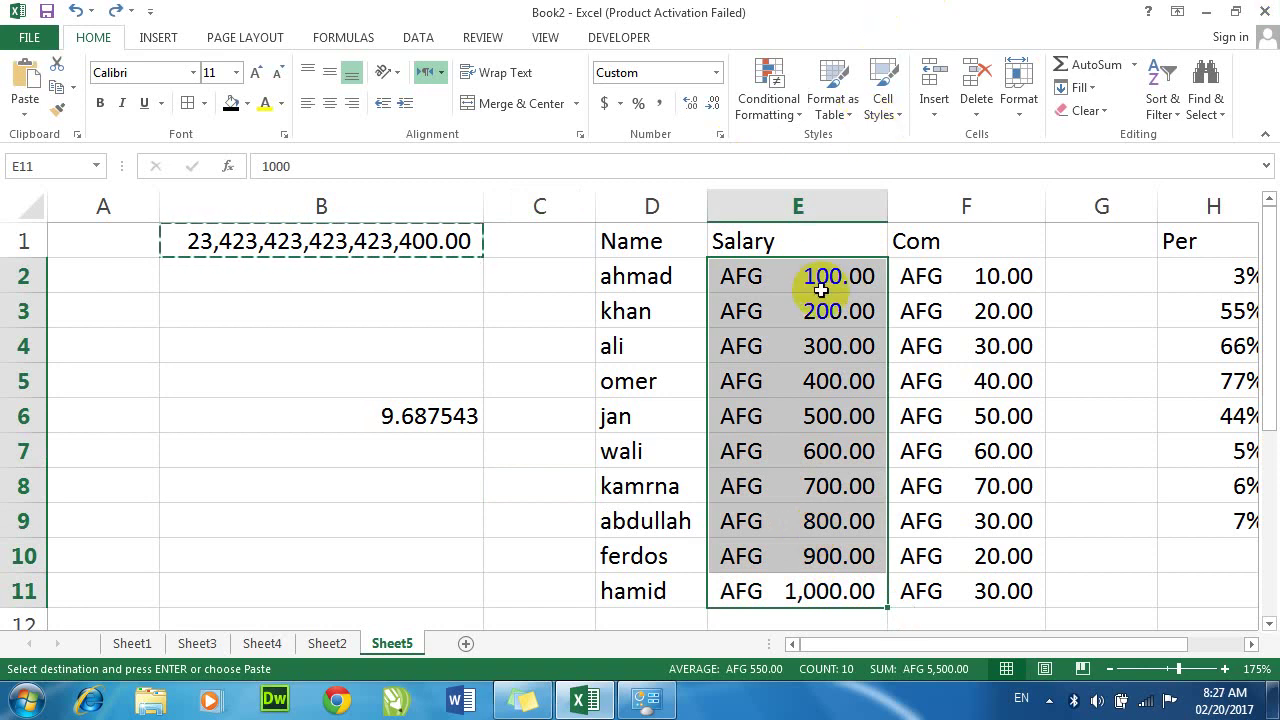
left_click(800, 346)
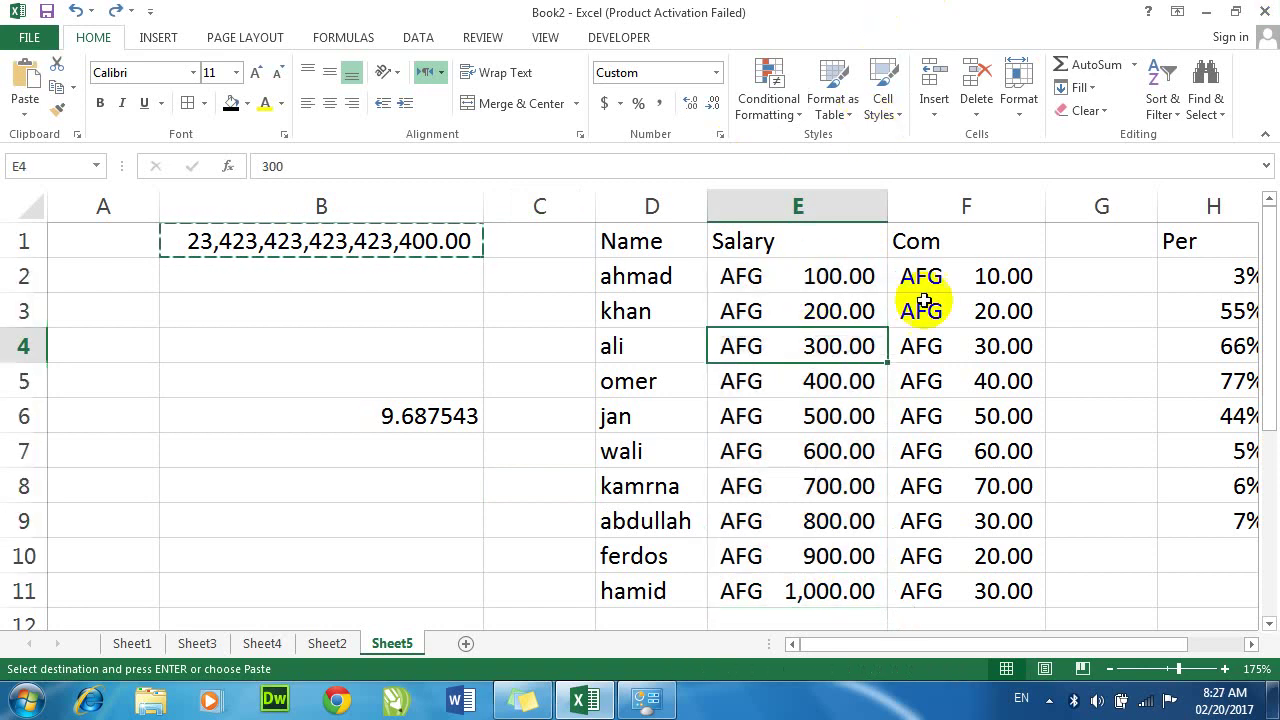
left_click(1258, 12)
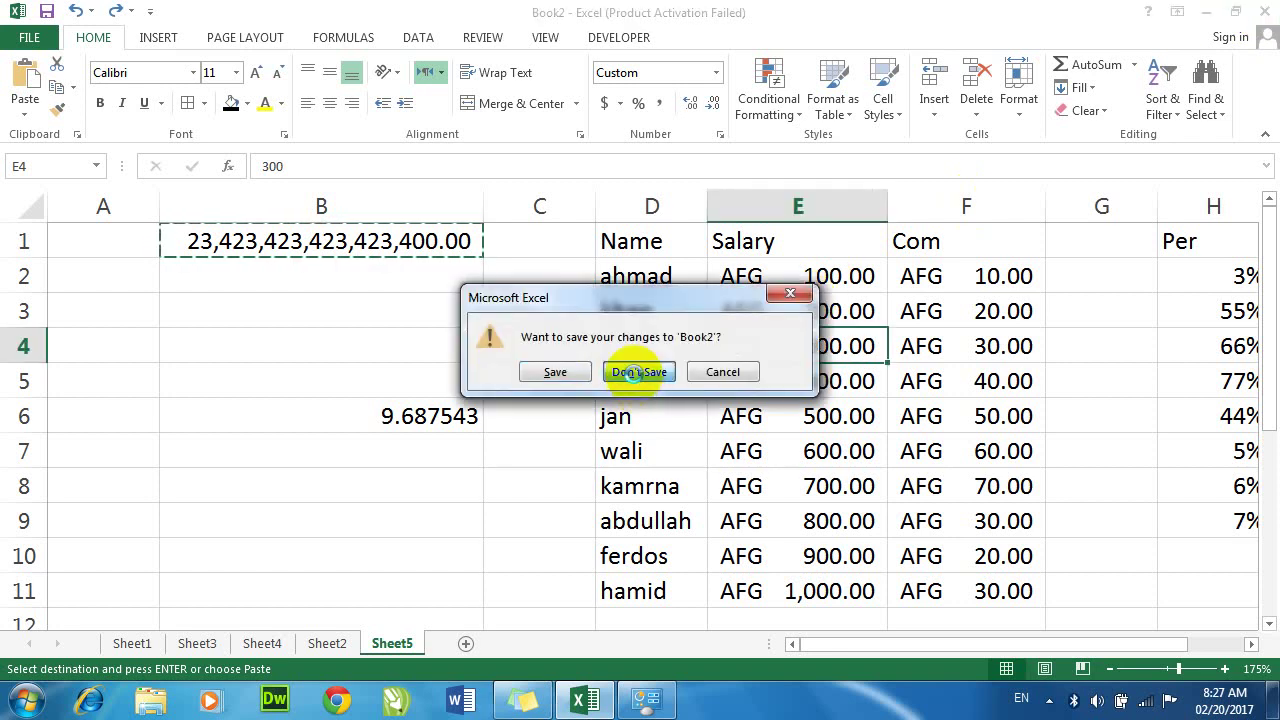
left_click(637, 372)
key("super+d")
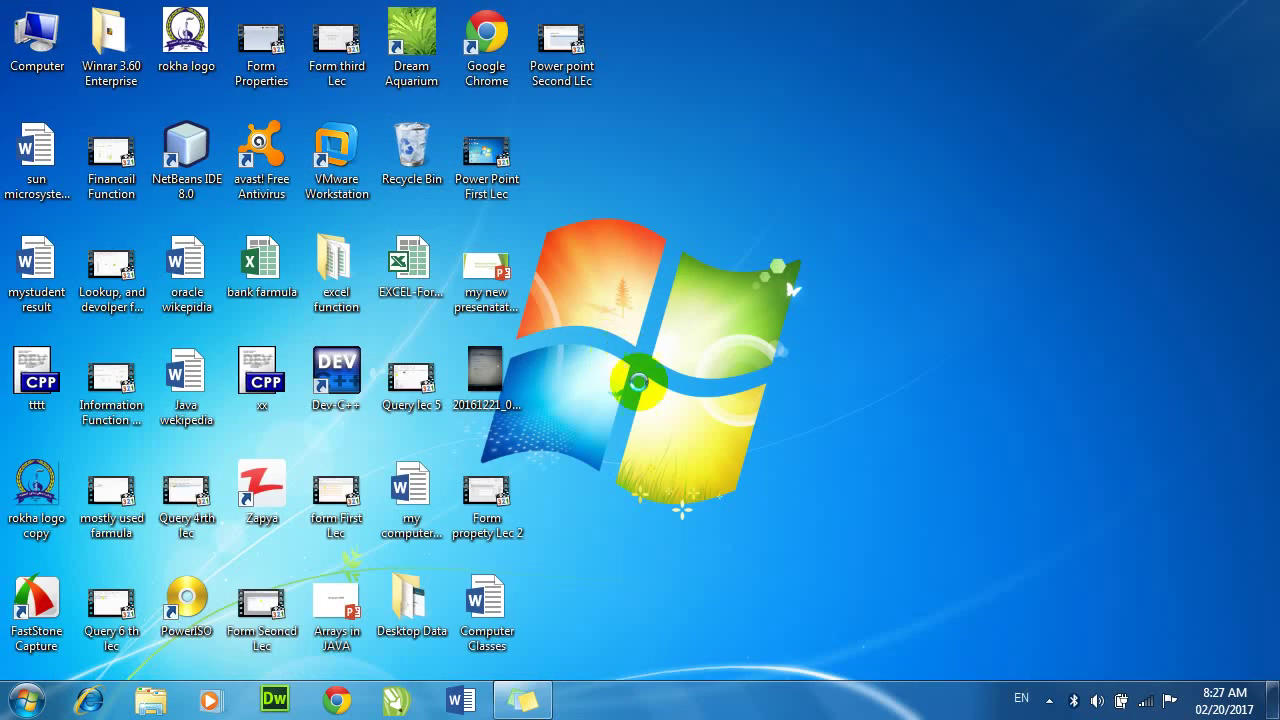